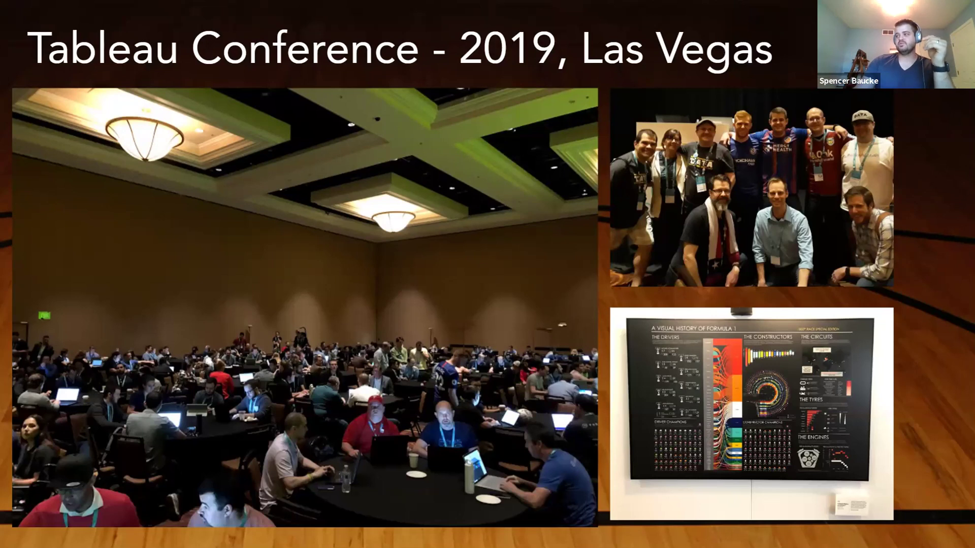
key(Right)
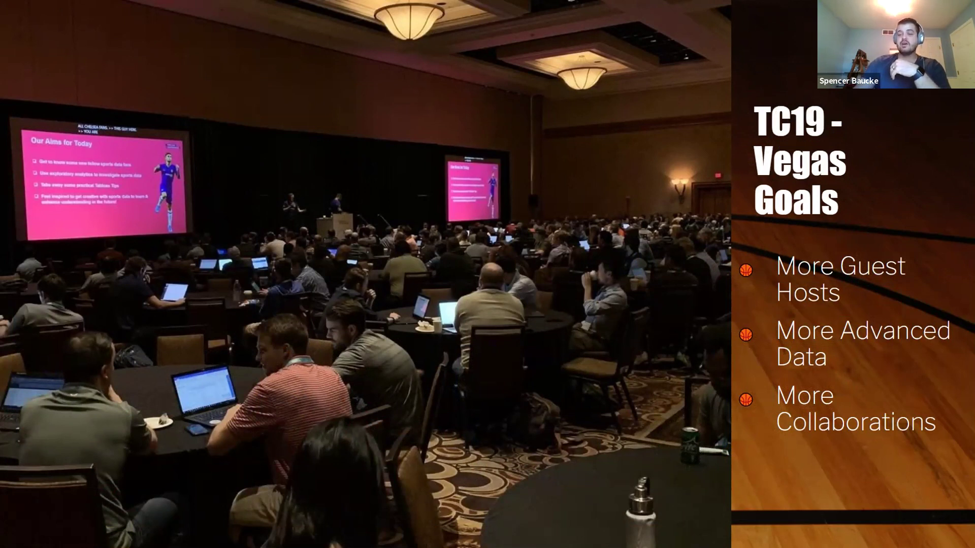
key(Right)
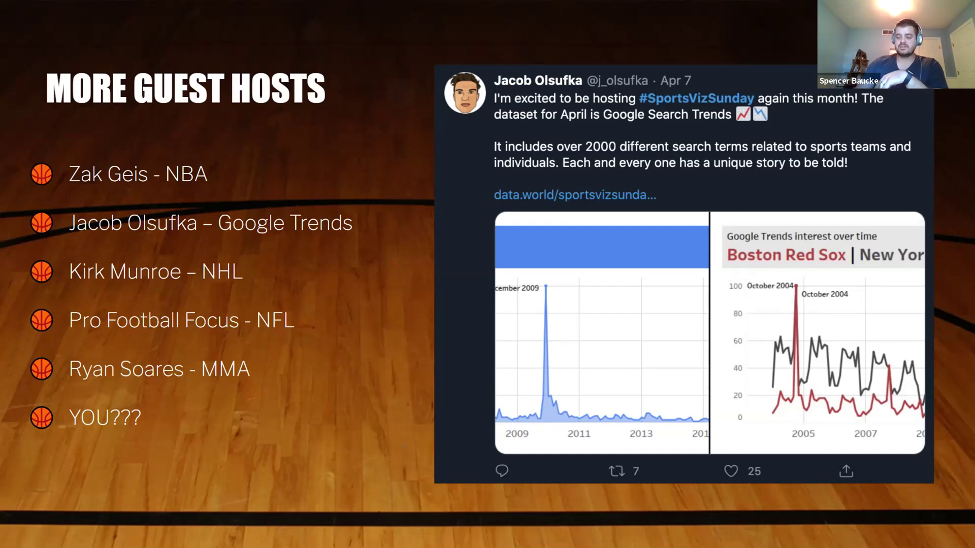
key(Right)
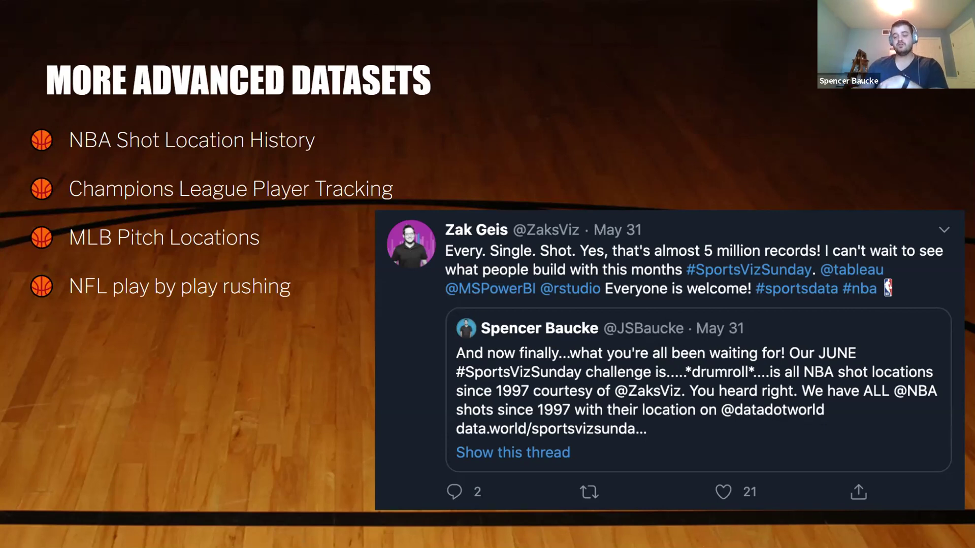
key(Right)
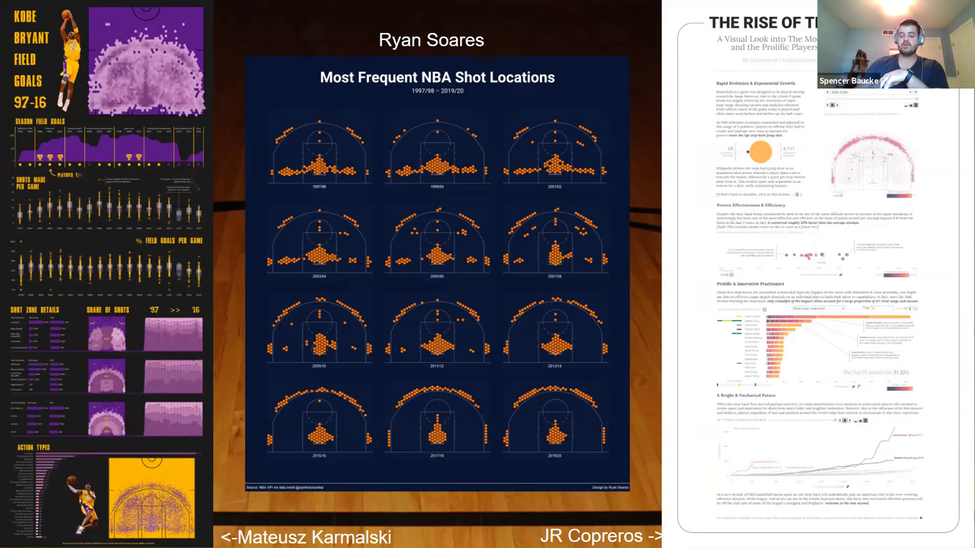
key(Right)
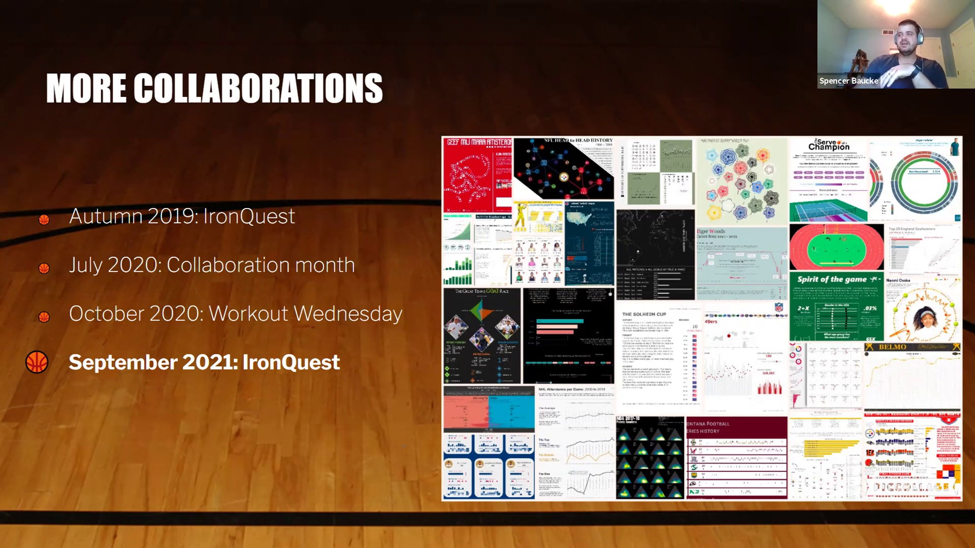
key(Right)
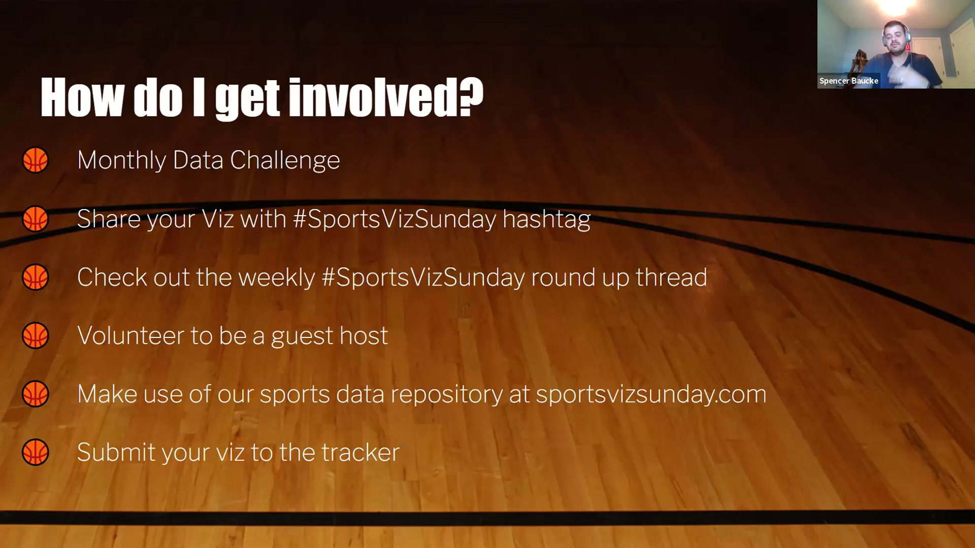
key(Right)
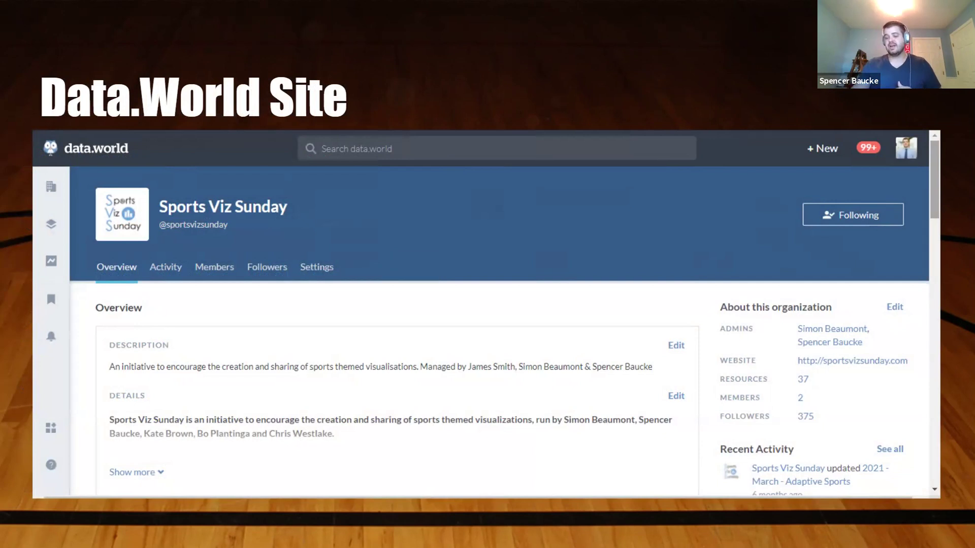
key(Right)
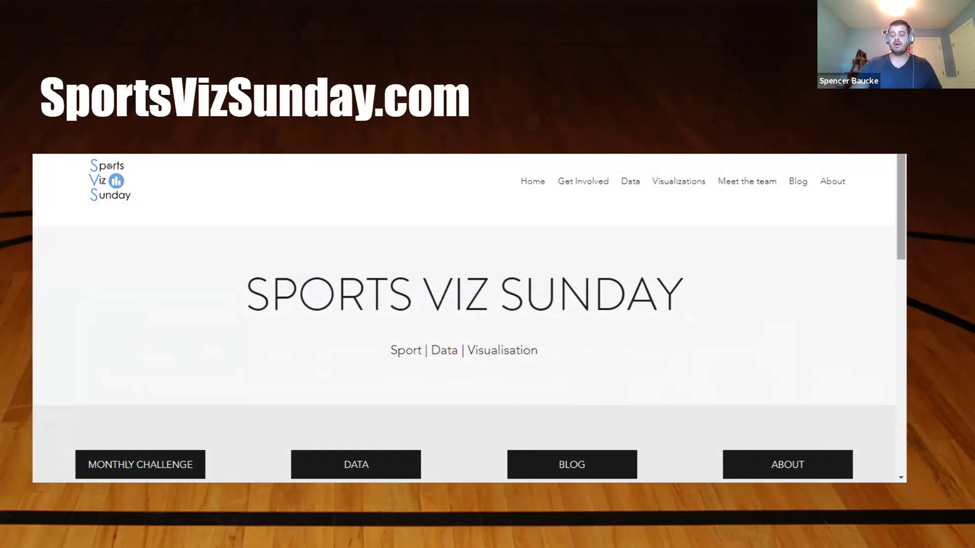
key(Right)
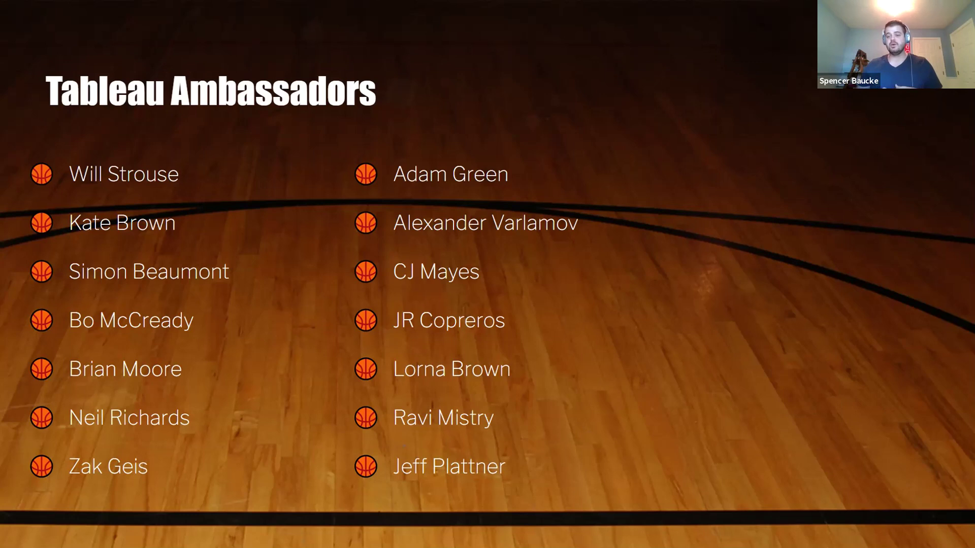
key(Right)
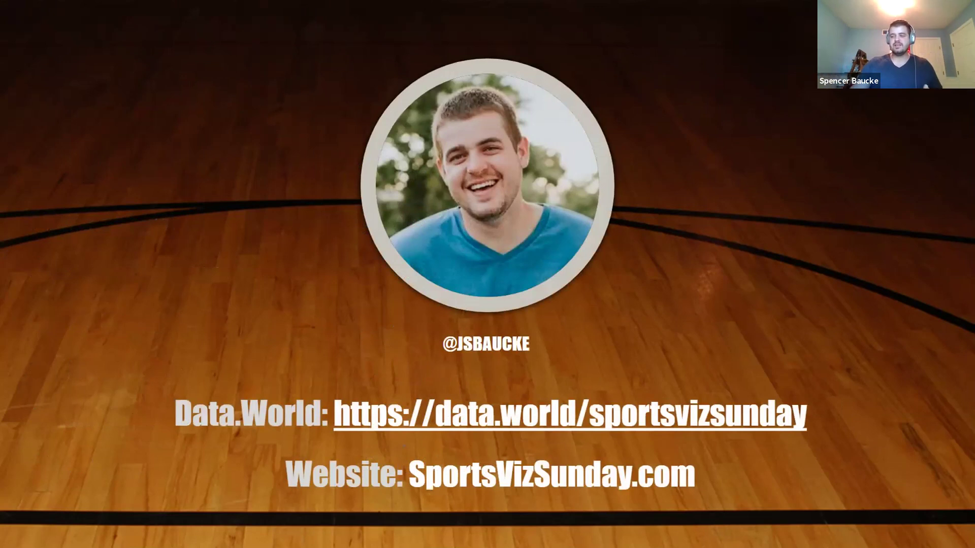
key(Right)
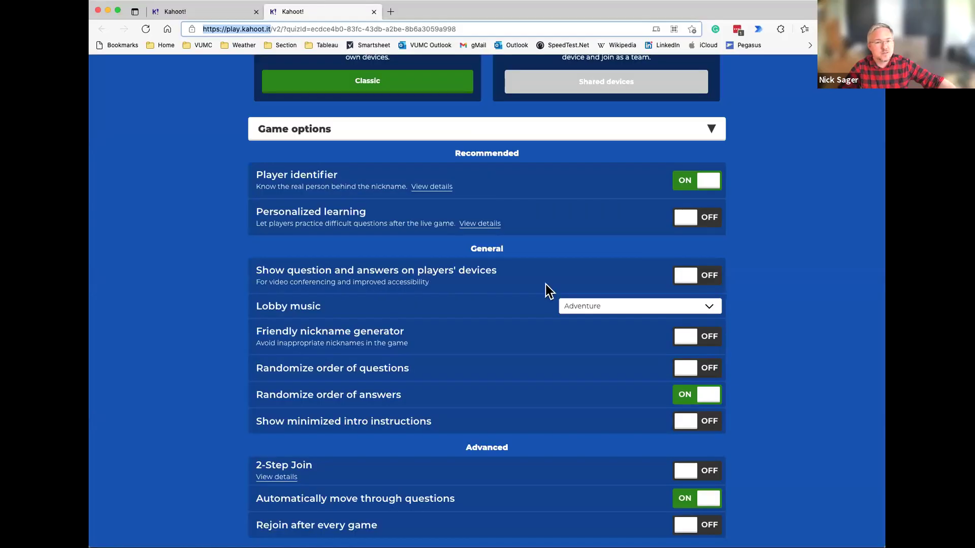
Close the running Kahoot game's browser tab and confirm leaving the site.
click(376, 88)
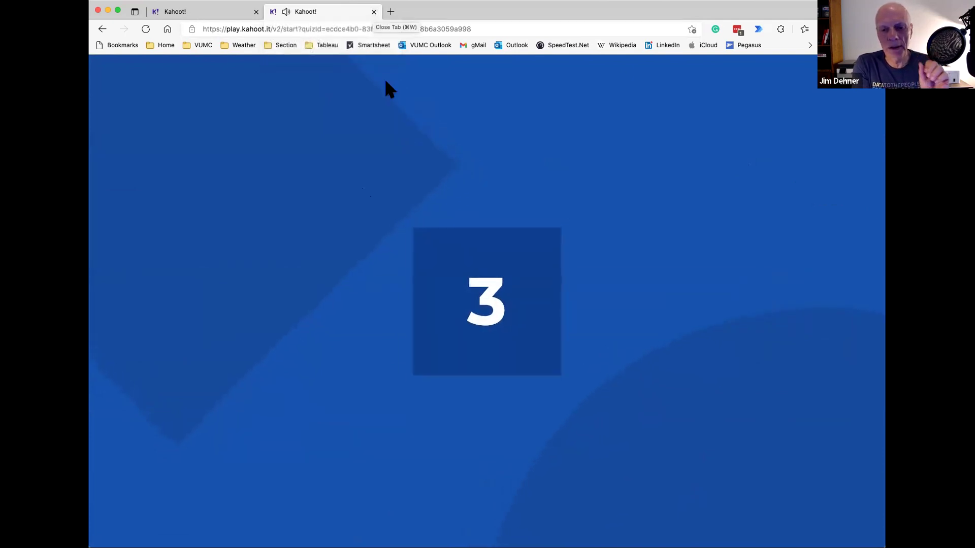
click(372, 9)
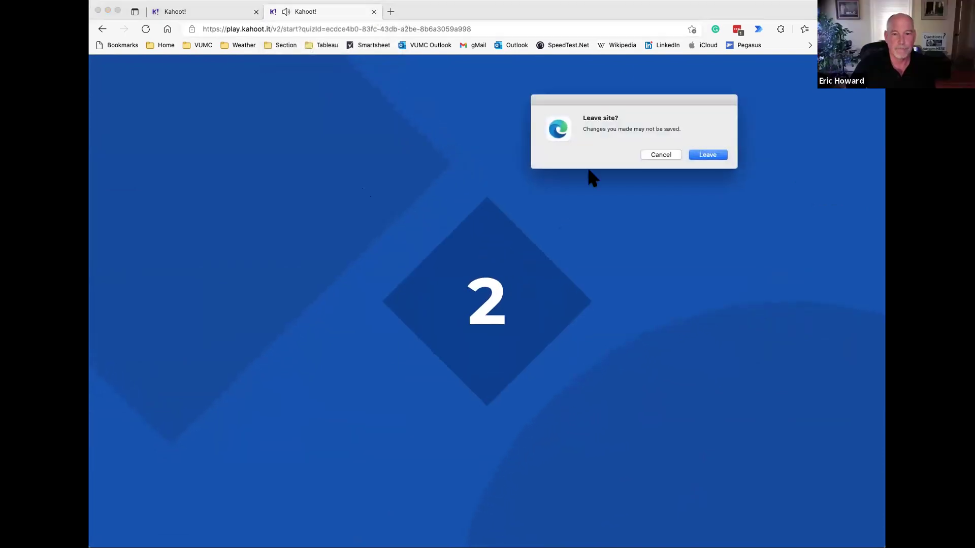
click(708, 155)
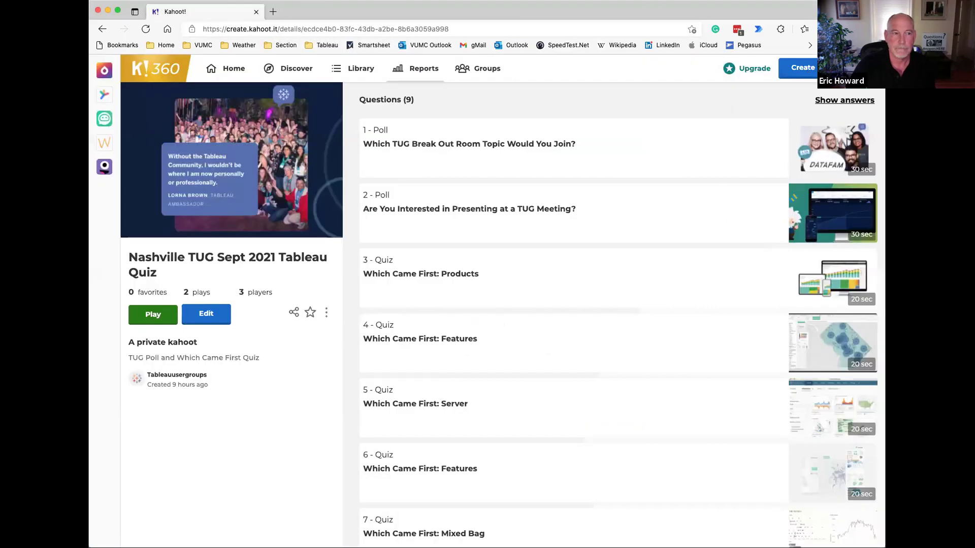
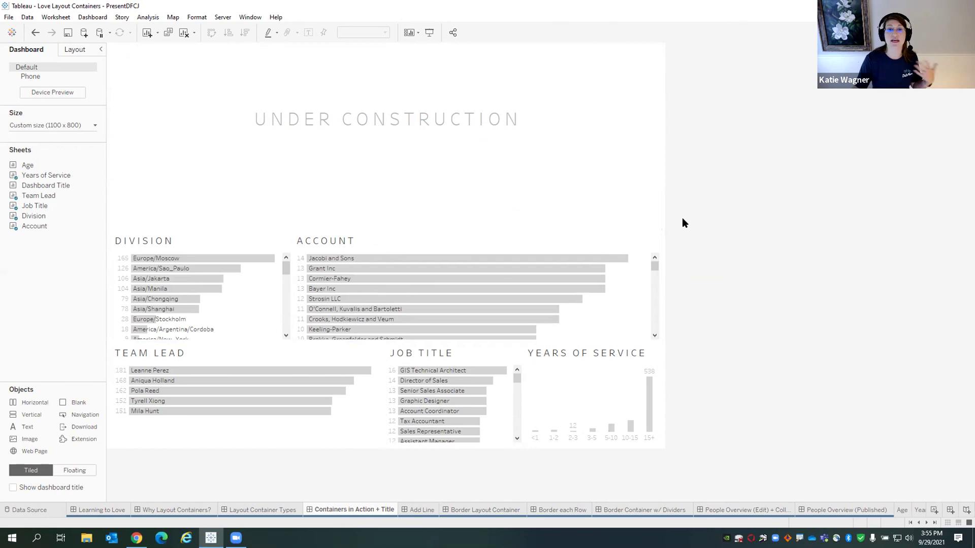
Insert a tiled horizontal layout container directly below the UNDER CONSTRUCTION title on the dashboard.
click(584, 226)
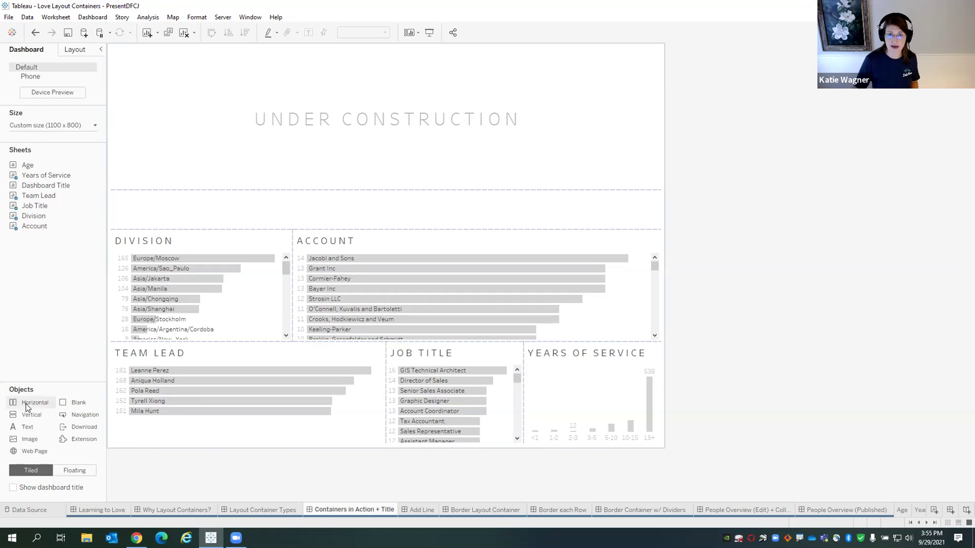
drag(26, 408, 323, 175)
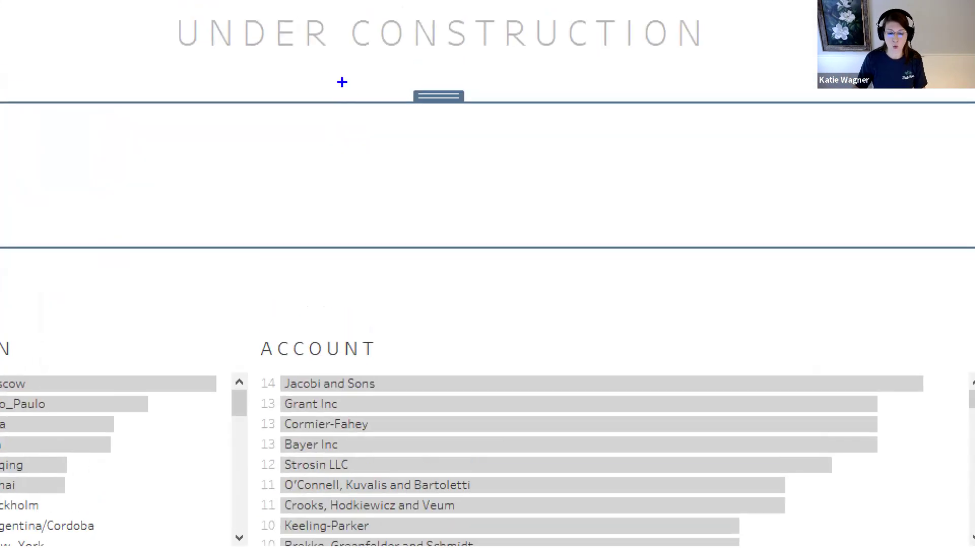
mouse_move(325, 106)
mouse_down()
mouse_move(369, 127)
mouse_move(425, 131)
mouse_up()
drag(359, 111, 453, 218)
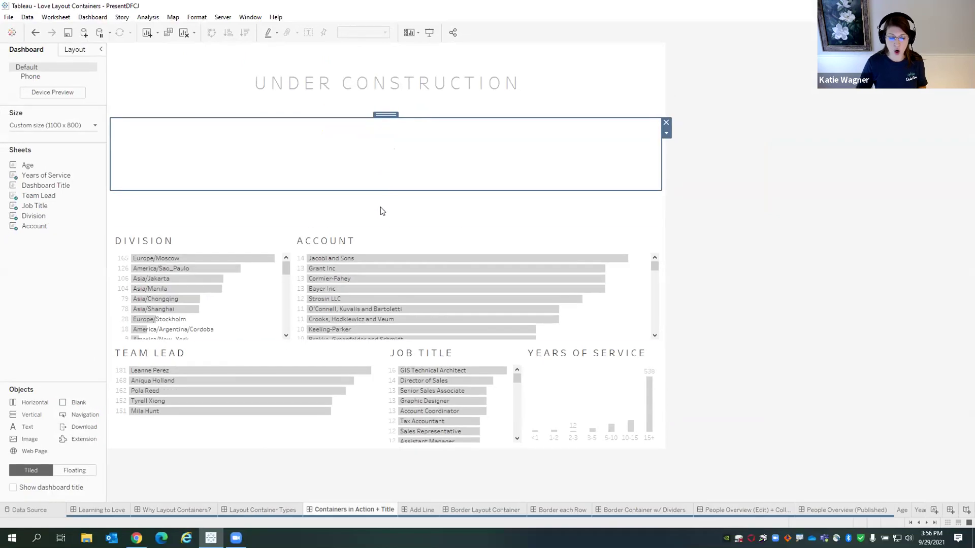
Select the Account sheet, then the empty horizontal container, and shrink the container by lowering its upper edge.
click(408, 354)
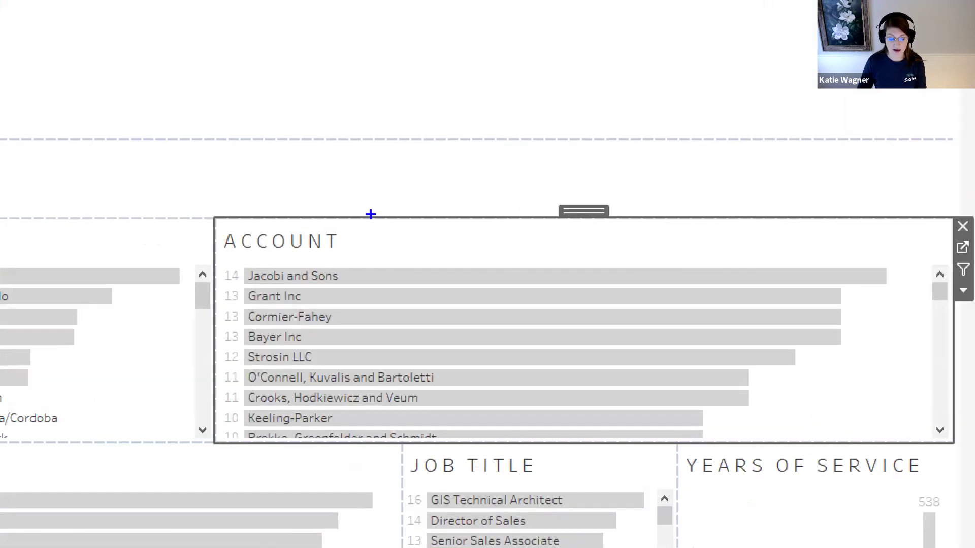
drag(371, 224, 391, 169)
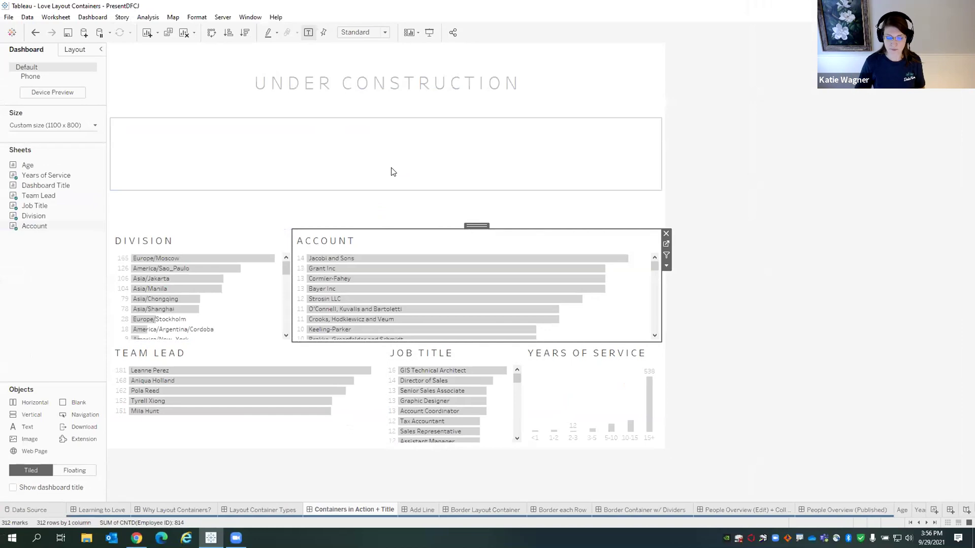
click(393, 172)
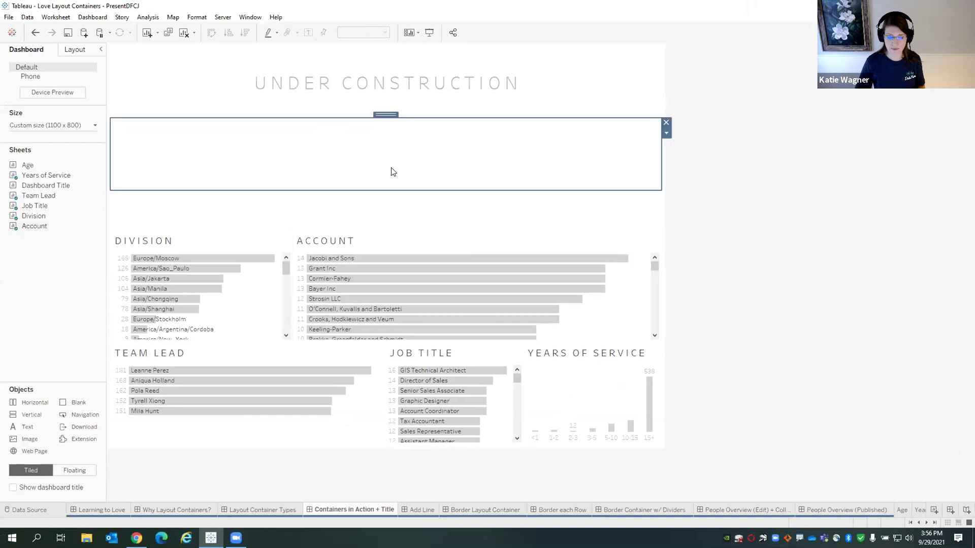
drag(315, 117, 318, 157)
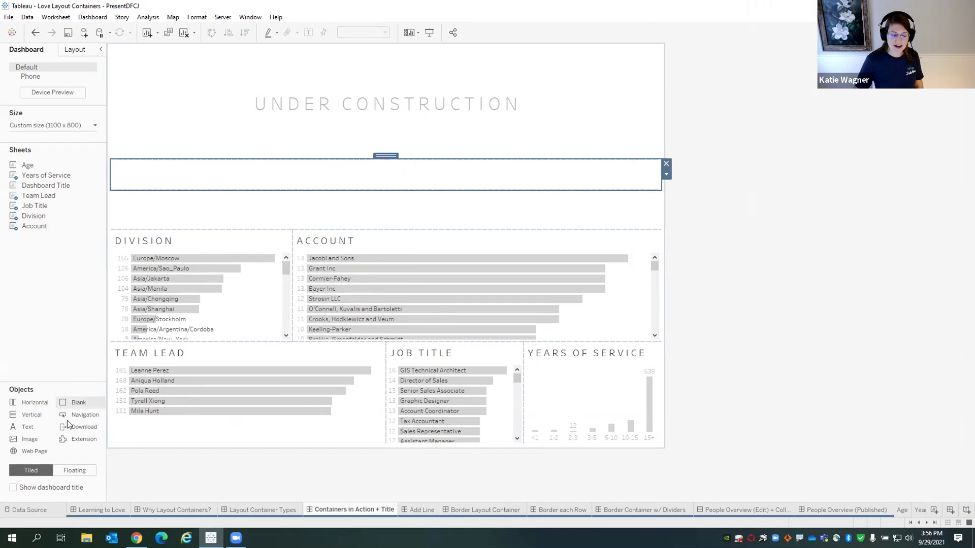
Try to place a text object inside the shallow horizontal container.
drag(19, 432, 312, 173)
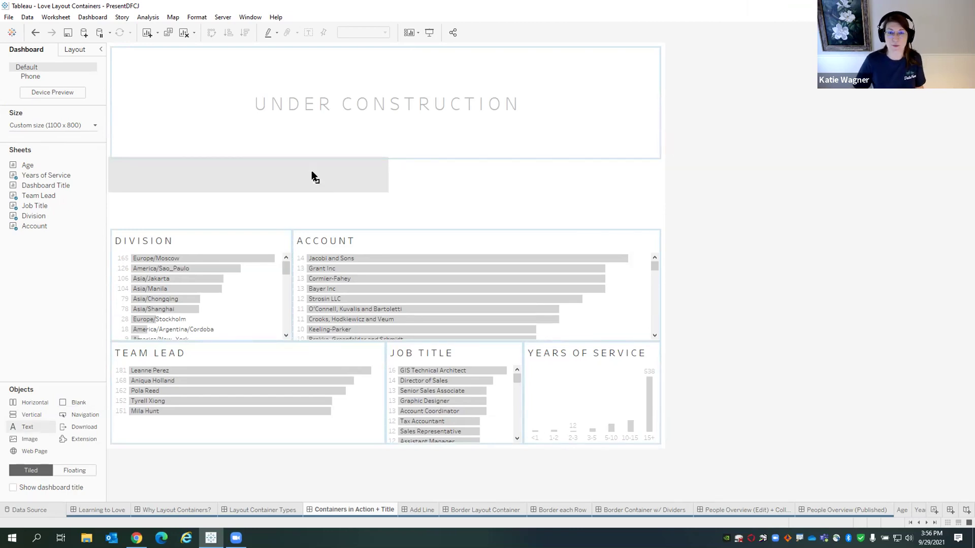
drag(312, 172, 386, 174)
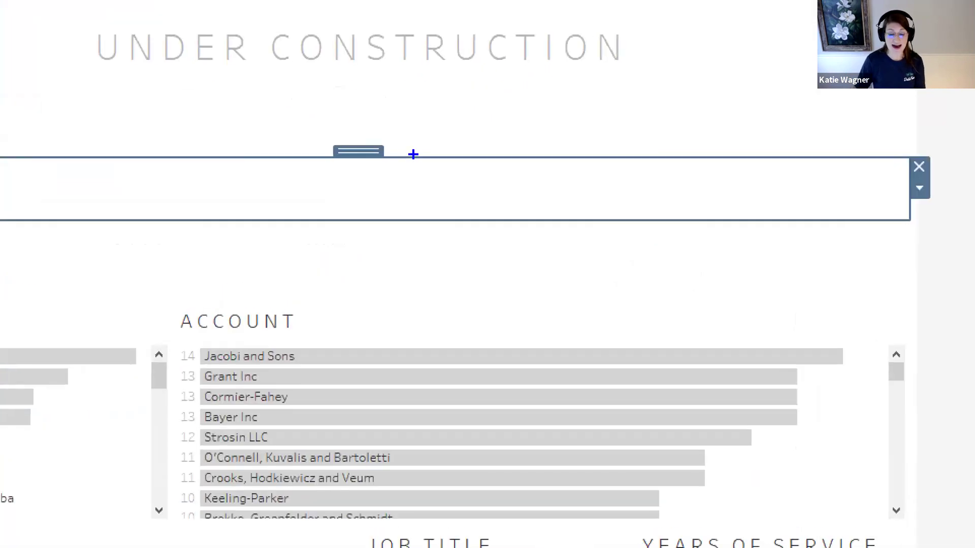
Enlarge the empty horizontal container by raising its upper edge to just below the UNDER CONSTRUCTION title.
drag(414, 153, 442, 84)
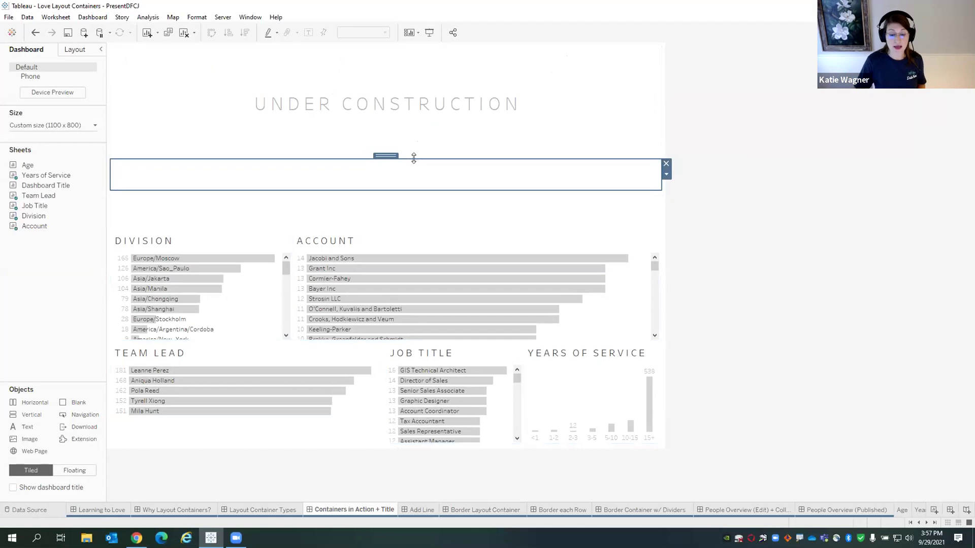
drag(413, 156, 419, 73)
click(403, 136)
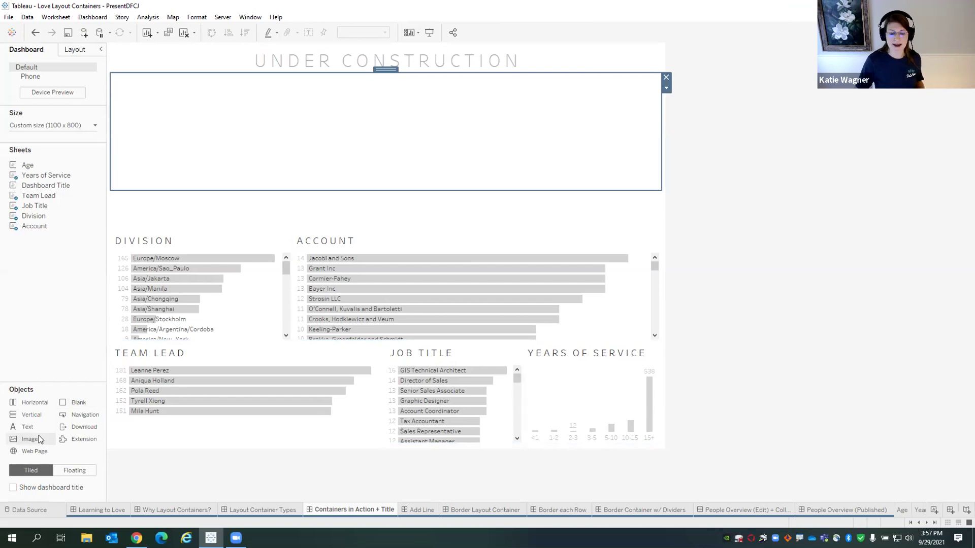
Try to place a text object inside the enlarged horizontal container.
drag(38, 435, 191, 135)
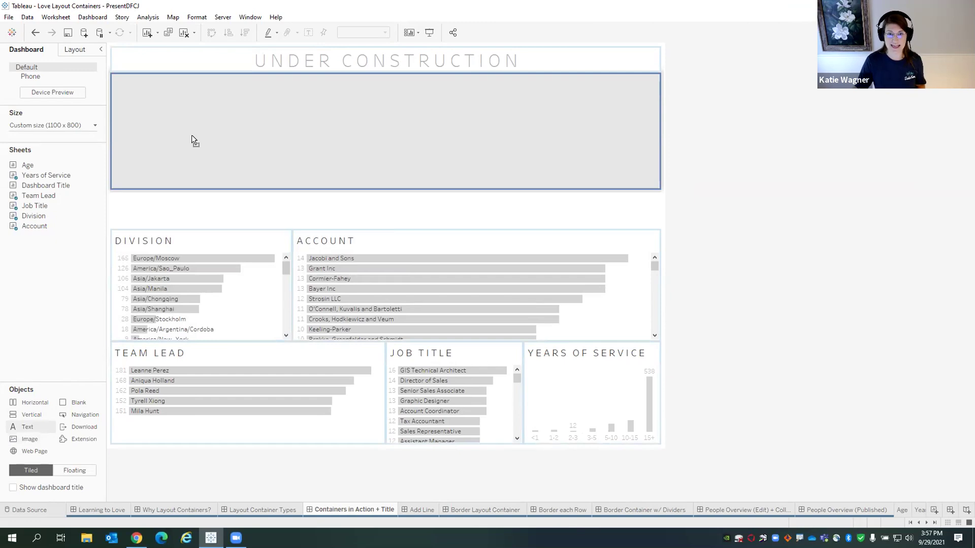
drag(190, 136, 28, 428)
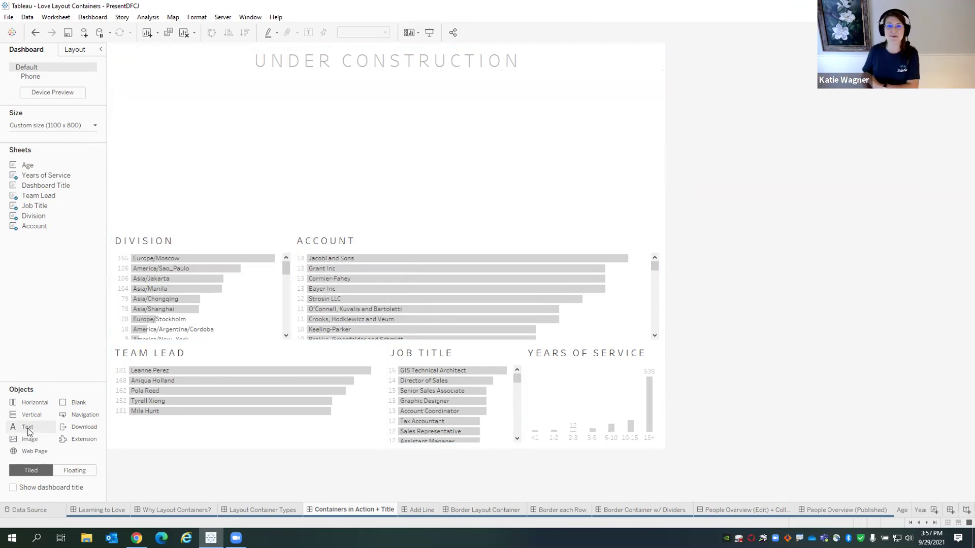
drag(28, 432, 306, 157)
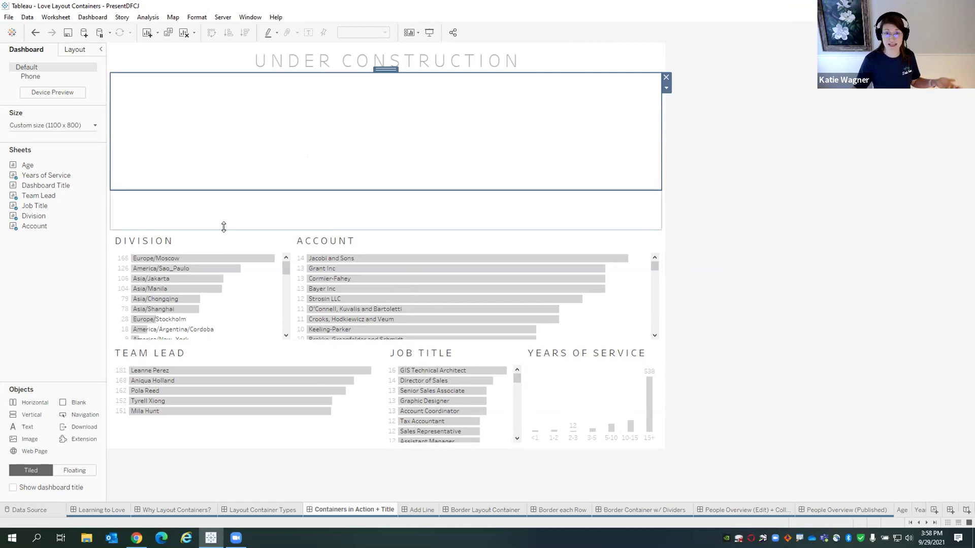
Insert a blank object inside the enlarged horizontal container.
drag(73, 404, 250, 148)
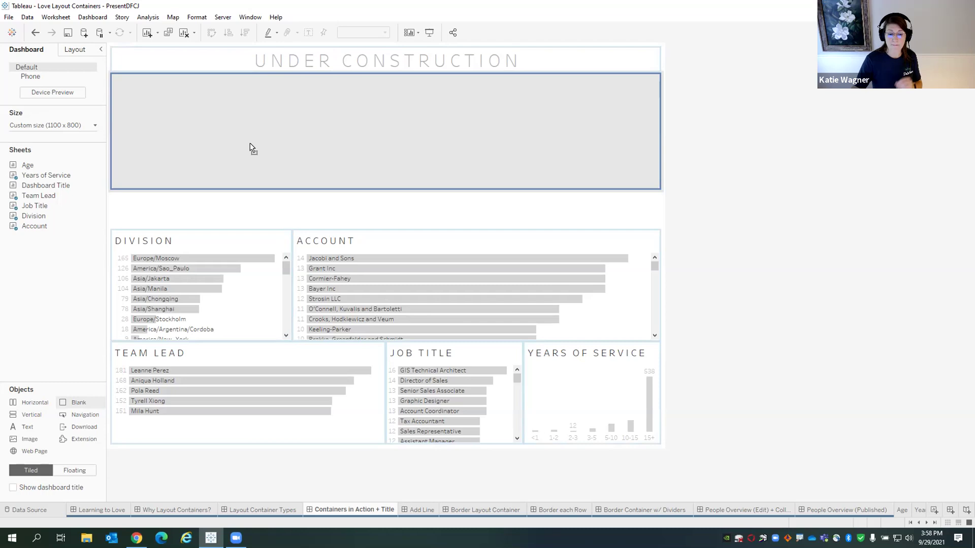
drag(250, 143, 249, 144)
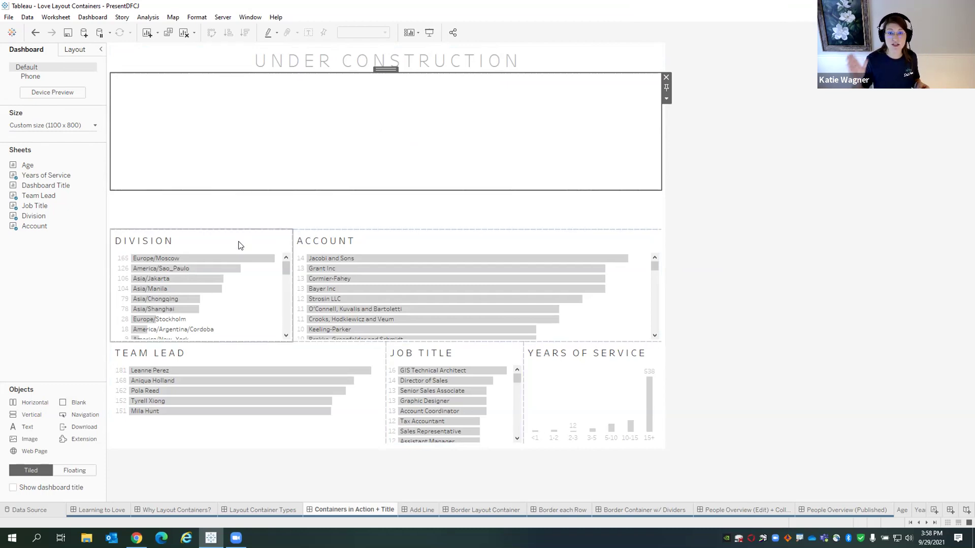
Move the Division sheet into the horizontal container, to the left of the blank object.
click(221, 245)
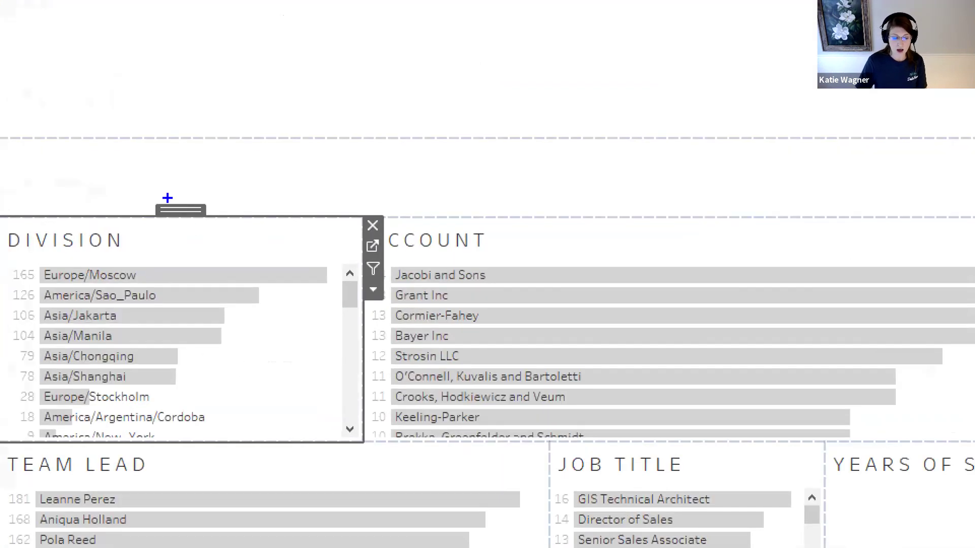
mouse_move(195, 220)
mouse_down()
mouse_move(219, 230)
mouse_move(223, 204)
mouse_move(344, 147)
mouse_up()
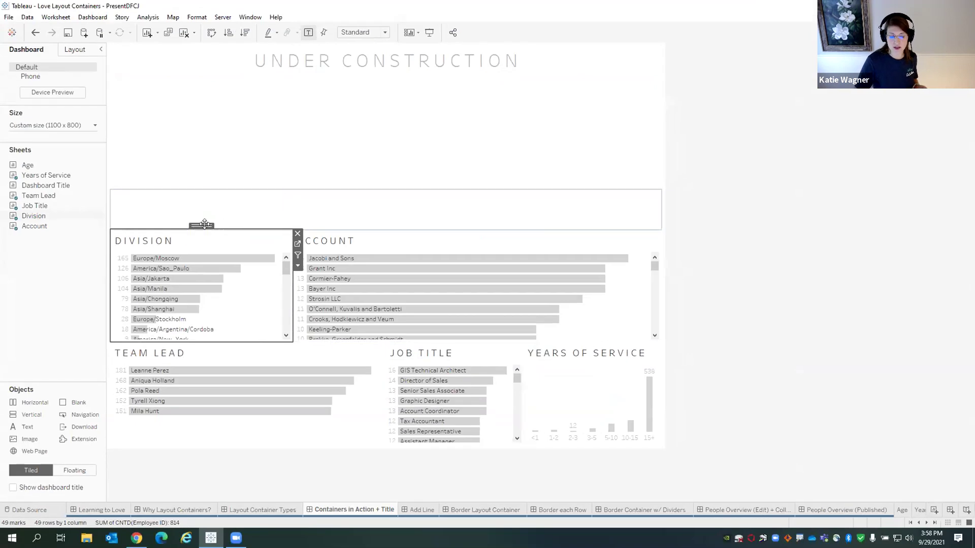
drag(180, 210, 244, 54)
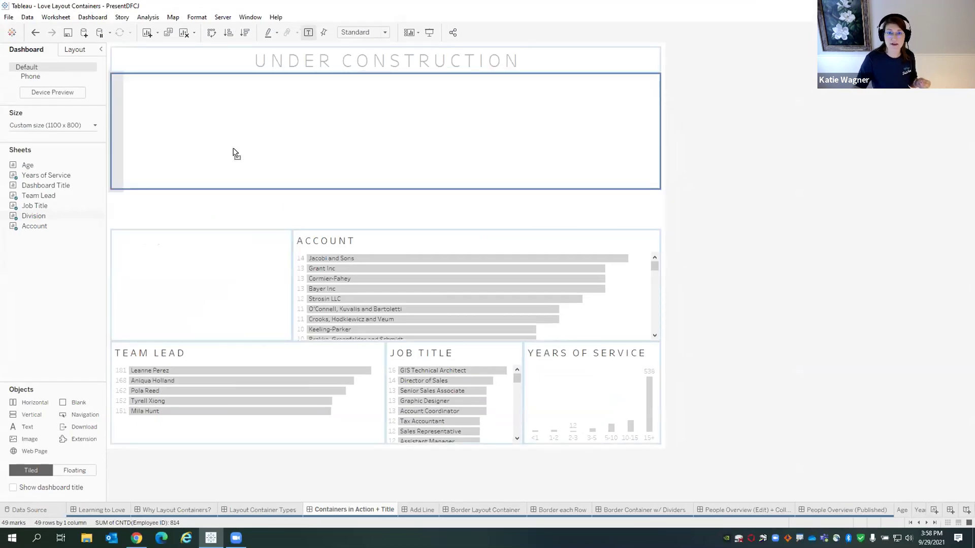
mouse_move(178, 141)
mouse_down()
mouse_move(122, 136)
mouse_move(450, 142)
mouse_move(608, 131)
mouse_move(164, 136)
mouse_up()
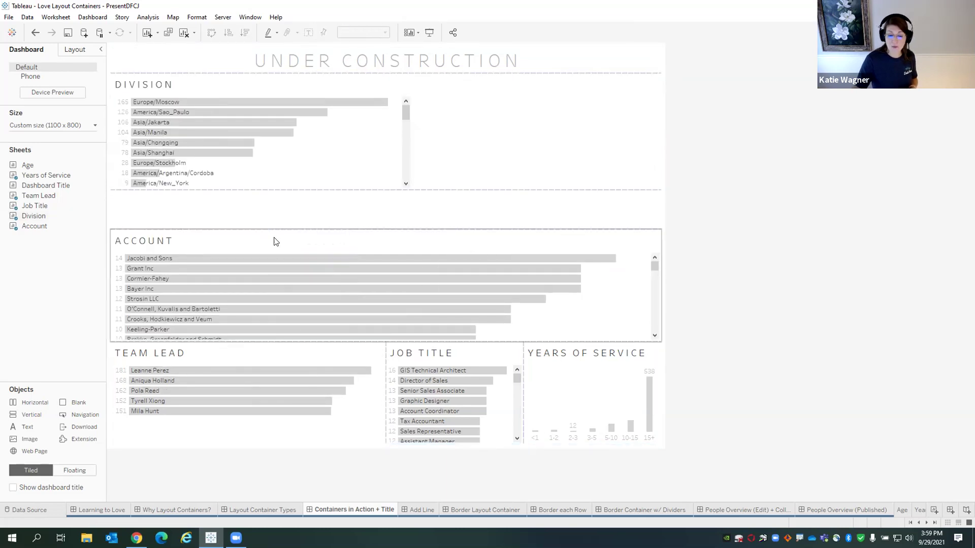
click(356, 240)
mouse_move(384, 224)
mouse_down()
mouse_move(419, 171)
mouse_move(420, 131)
mouse_move(422, 173)
mouse_up()
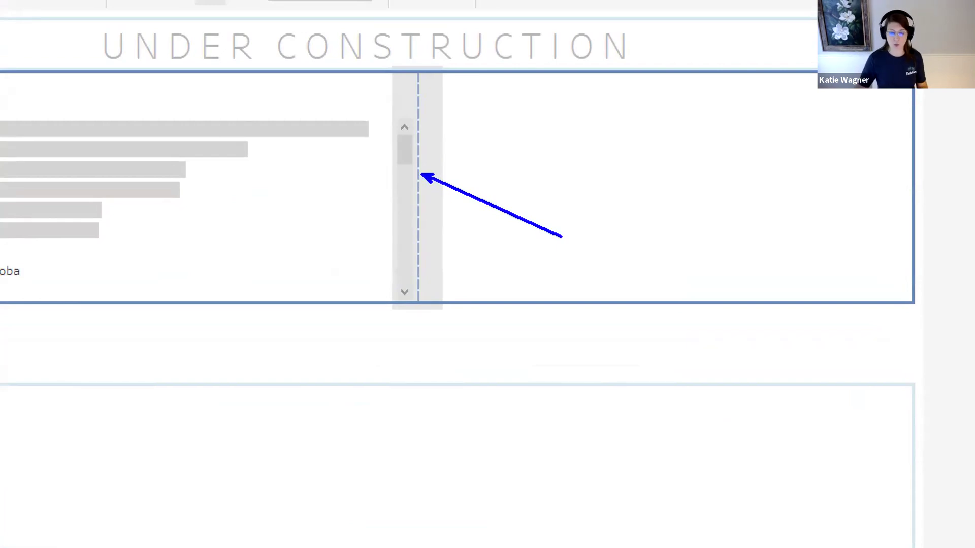
drag(420, 311, 417, 415)
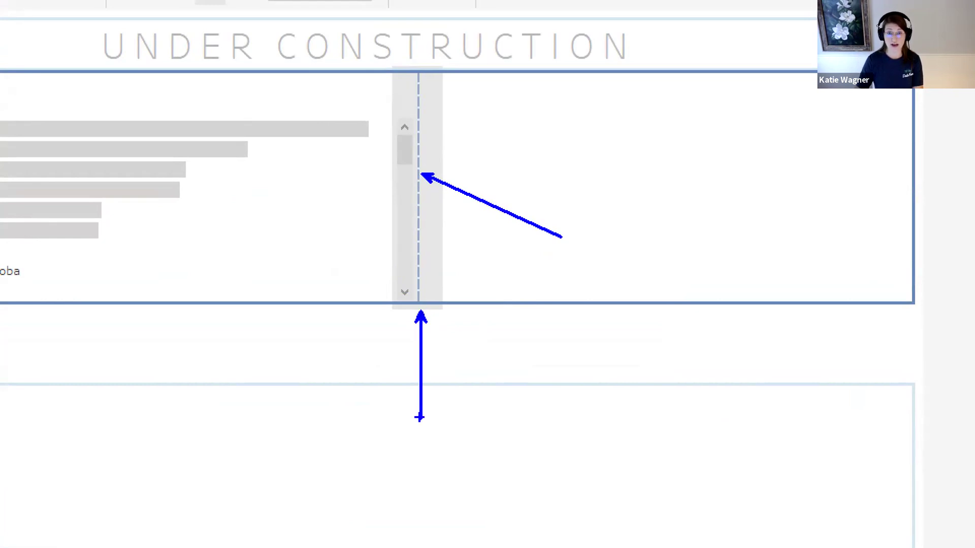
drag(233, 307, 324, 396)
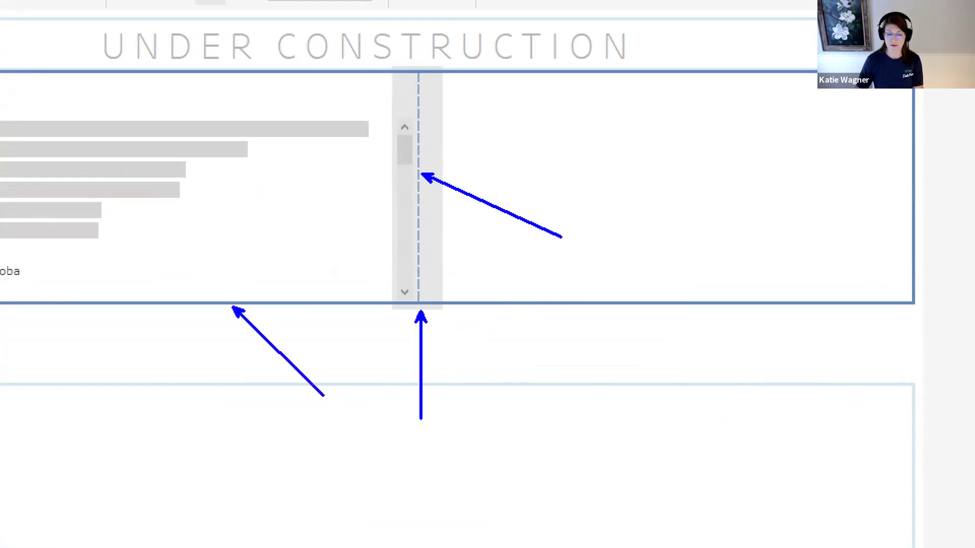
drag(635, 313, 507, 378)
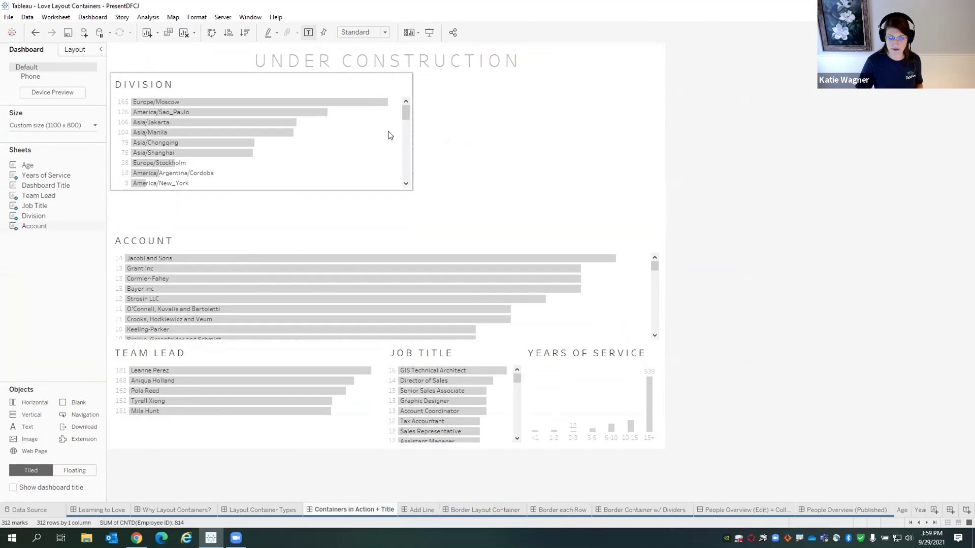
Remove the empty object lying between the Division container and the Account sheet.
click(240, 311)
click(300, 209)
click(351, 246)
click(510, 215)
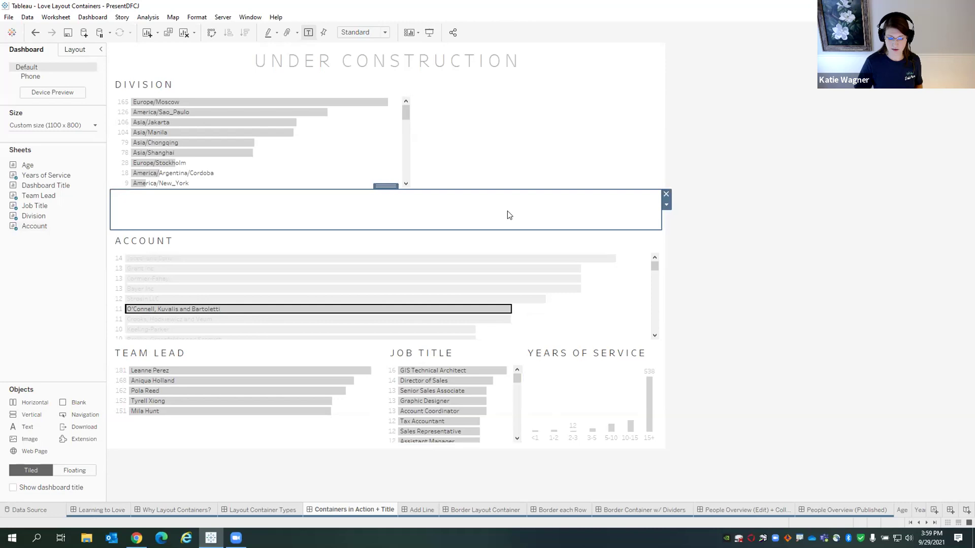
click(666, 194)
Move the Account sheet into the horizontal container, between the Division sheet and the blank object, and clear its mark selection.
click(320, 207)
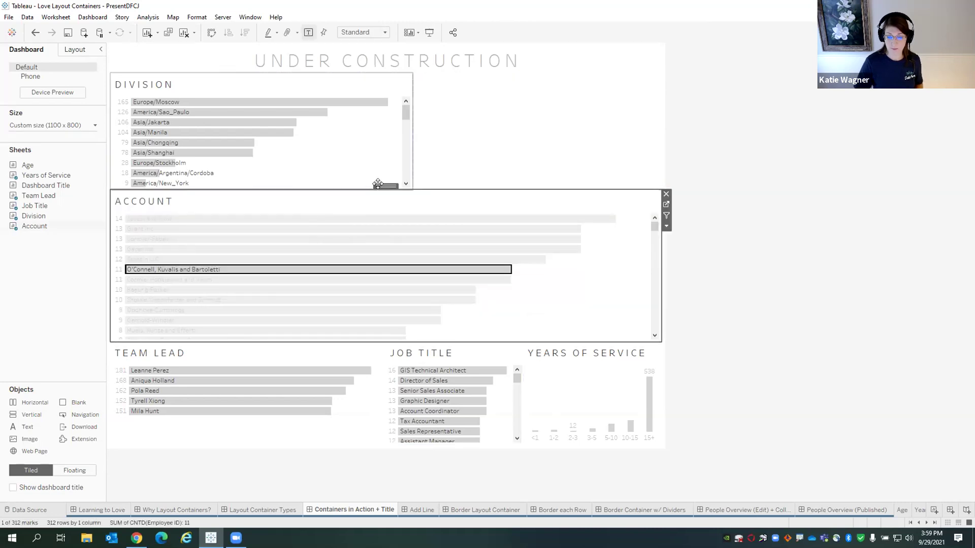
drag(385, 186, 434, 149)
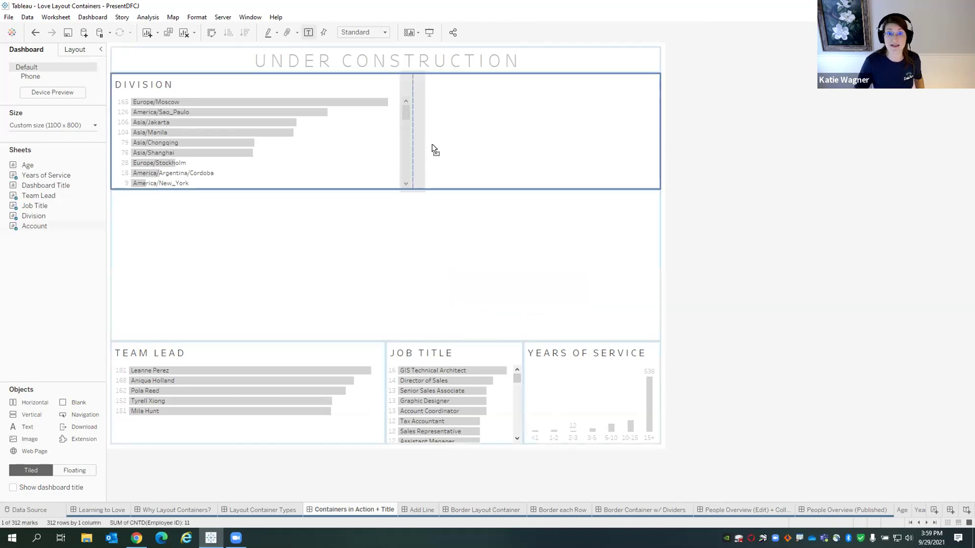
drag(434, 149, 434, 148)
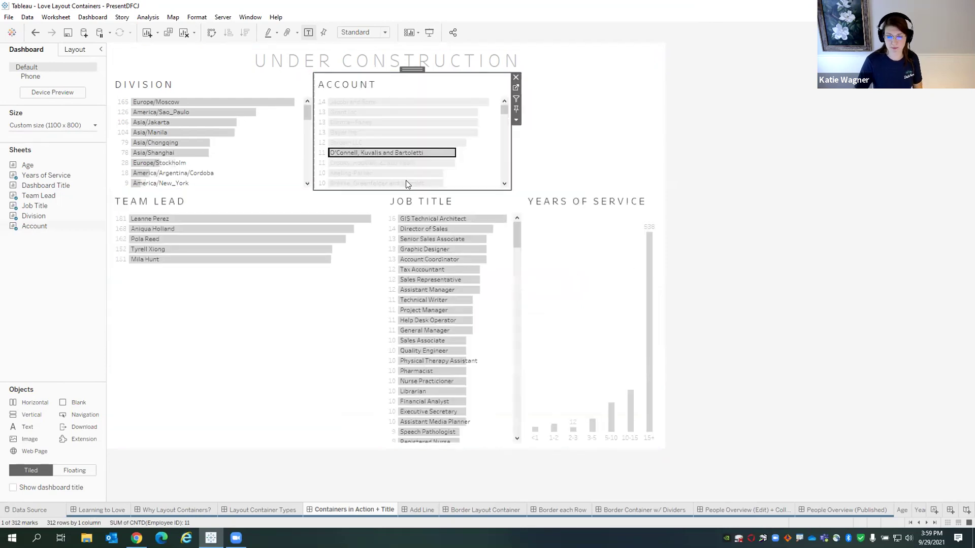
click(435, 153)
Add the Age sheet to the horizontal container directly after Account and remove the blank object beside it.
drag(41, 165, 35, 164)
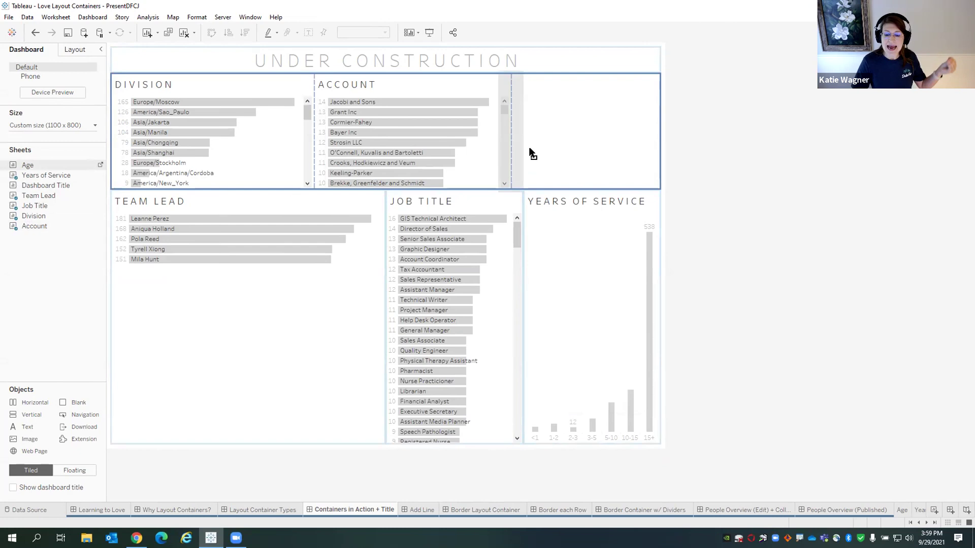
drag(531, 154, 527, 152)
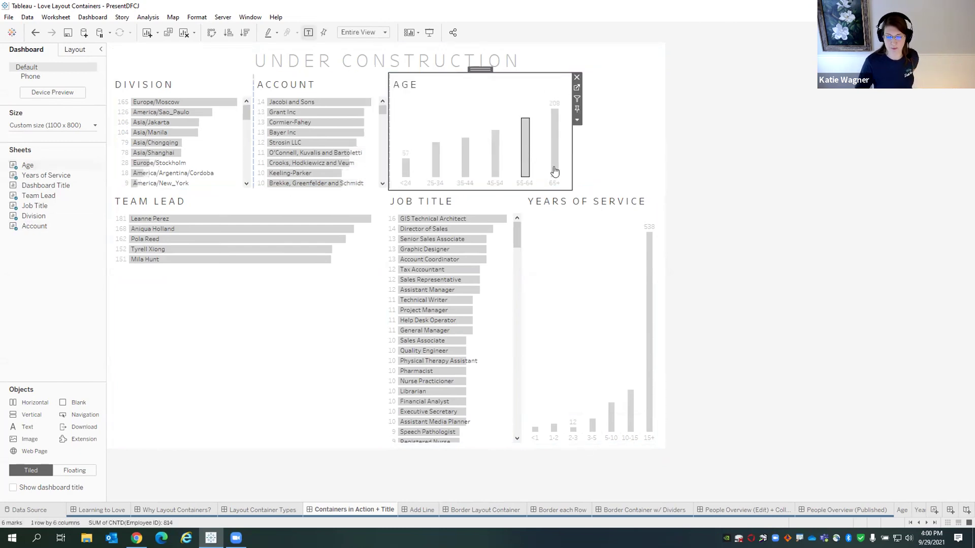
click(620, 132)
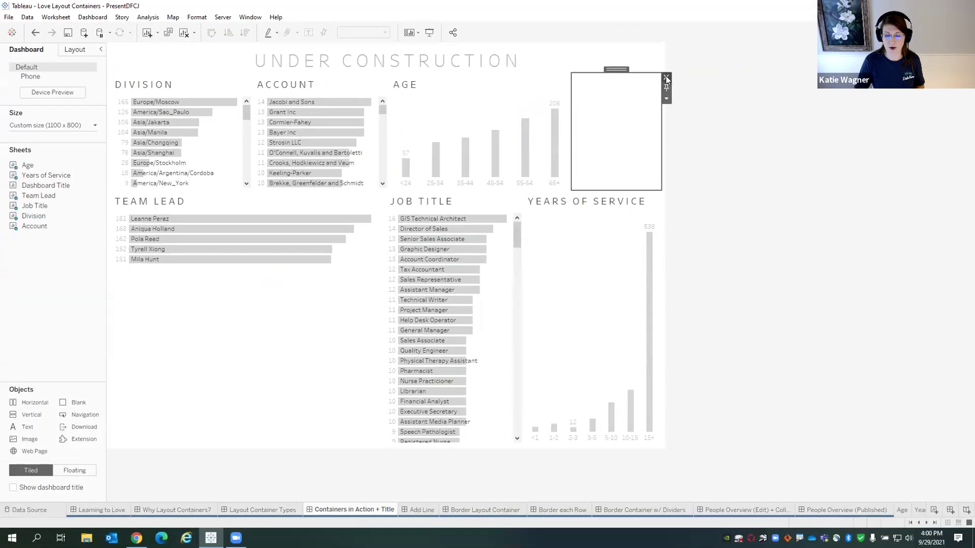
click(666, 73)
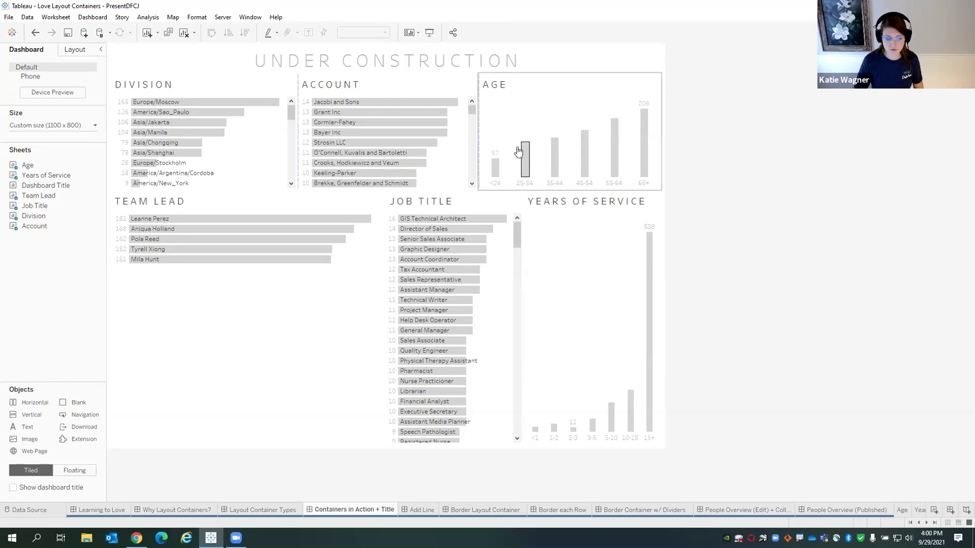
Select the horizontal container around Division, Account and Age and examine its options, including Distribute Contents Evenly.
click(519, 113)
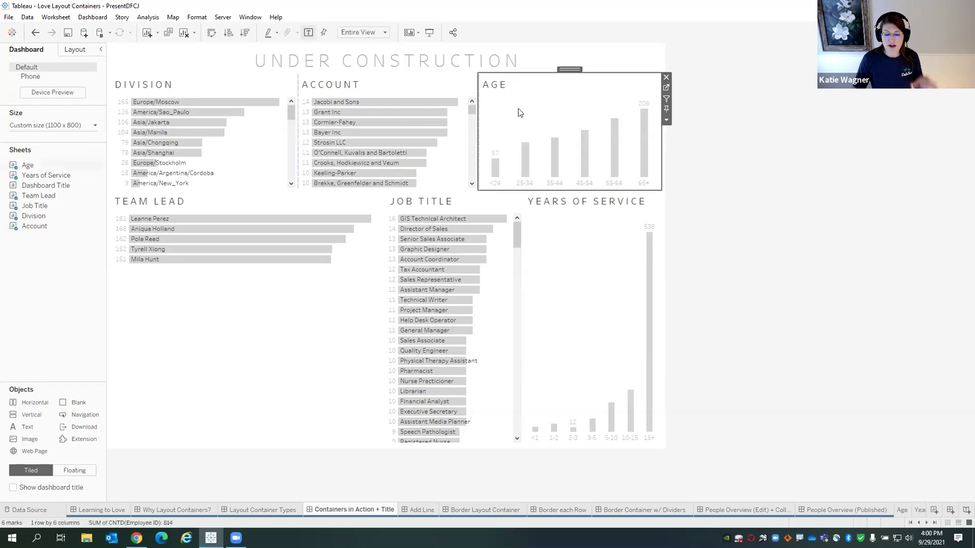
double_click(569, 70)
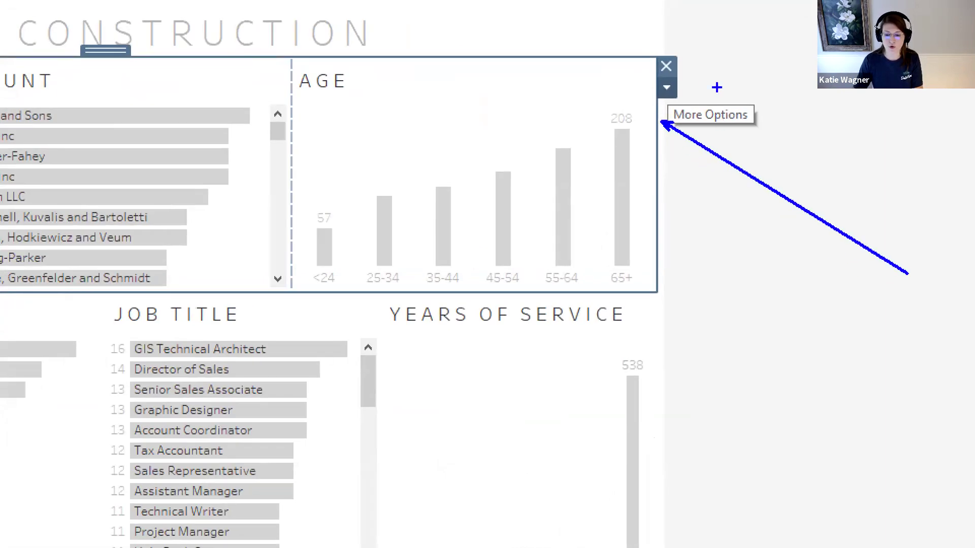
drag(679, 87, 780, 77)
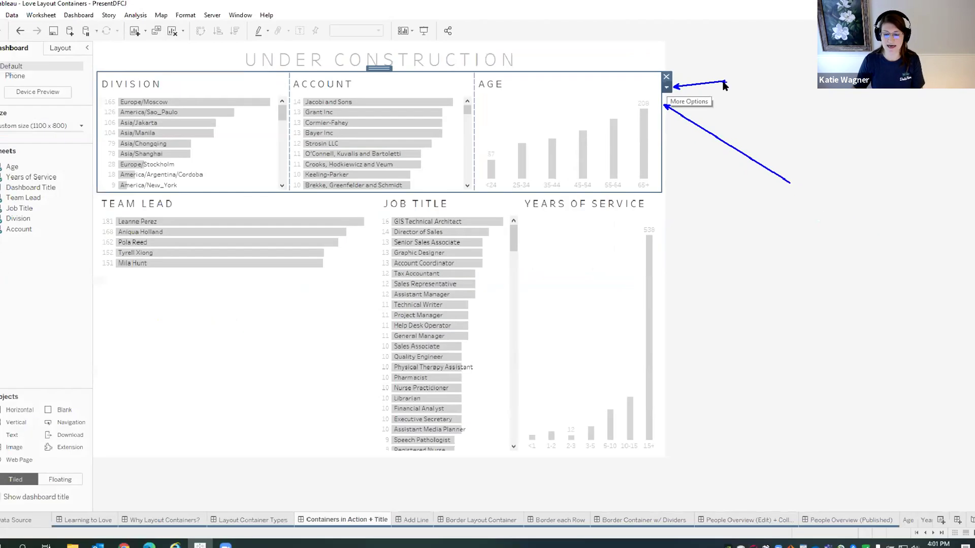
click(667, 87)
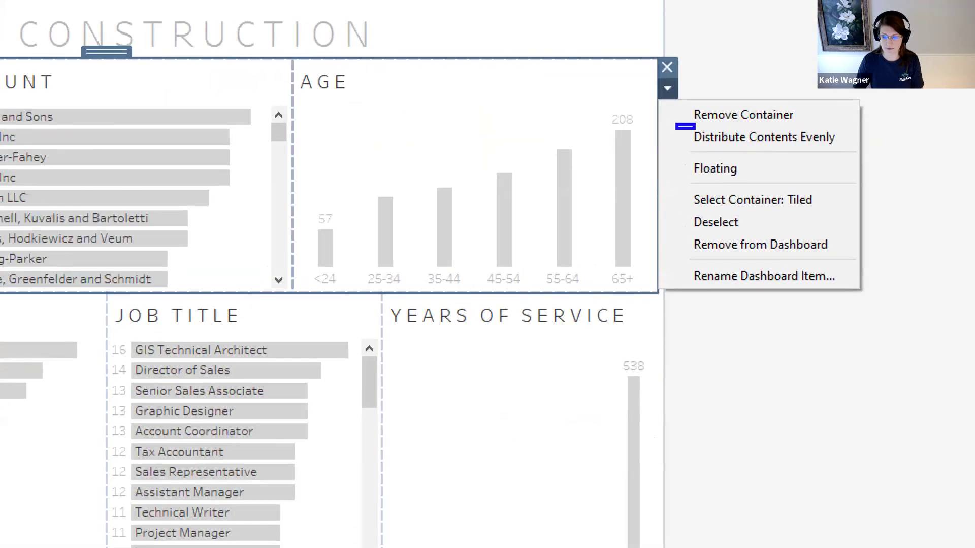
drag(695, 129, 884, 152)
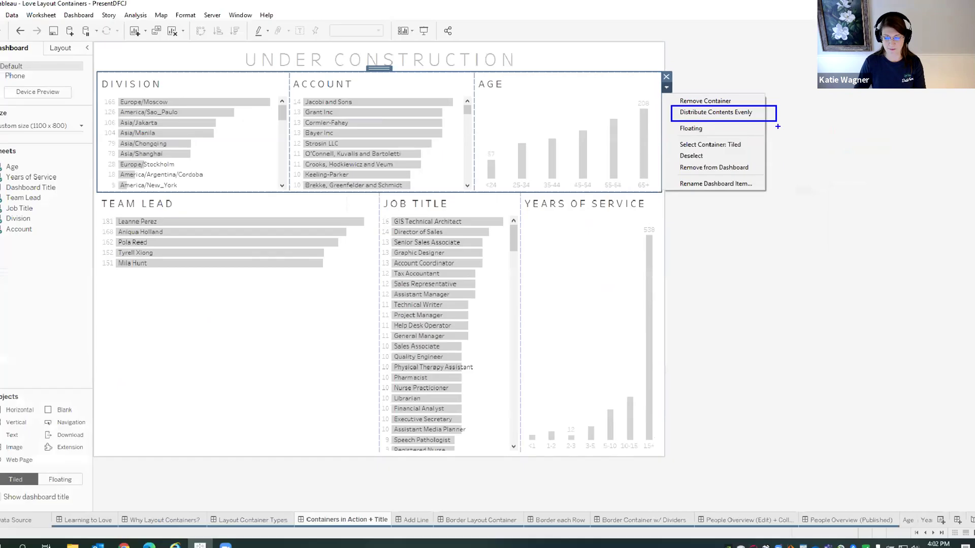
click(764, 137)
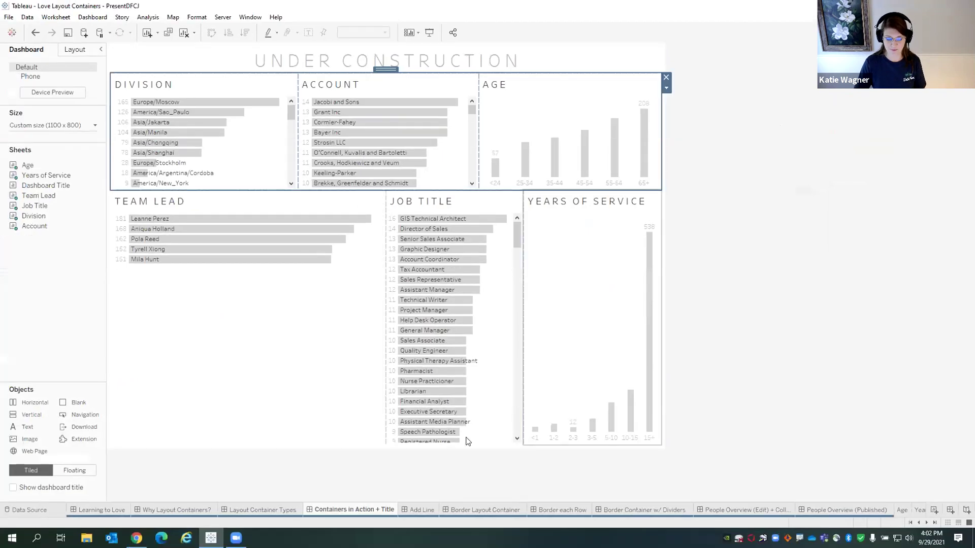
click(410, 490)
Lower the bottom edges of the UNDER CONSTRUCTION title and of the container holding Division, Account and Age to make both areas taller.
click(379, 76)
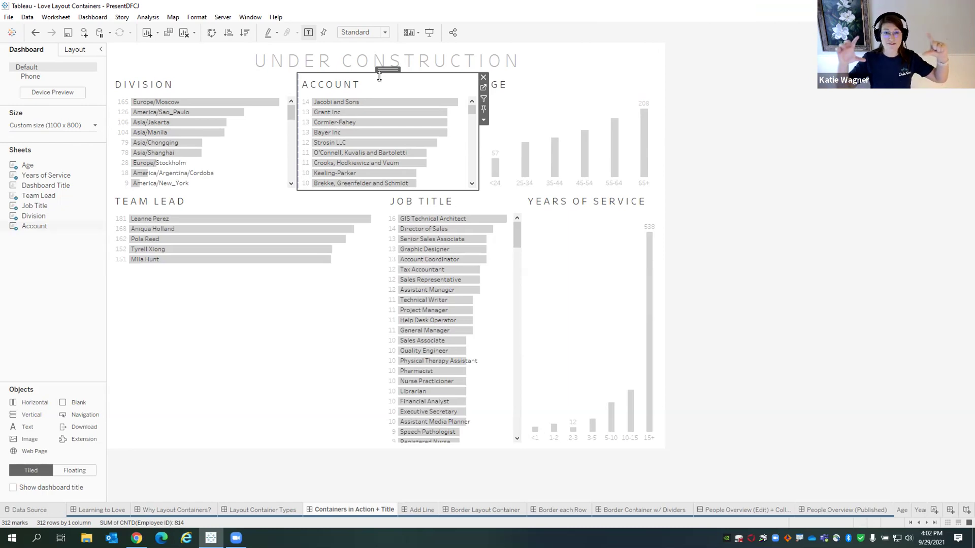
click(359, 71)
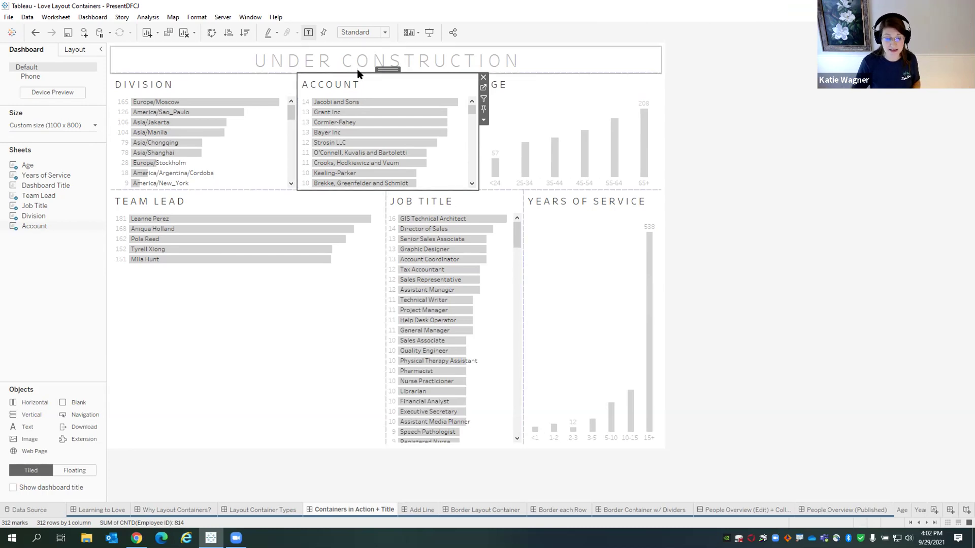
drag(358, 69, 344, 174)
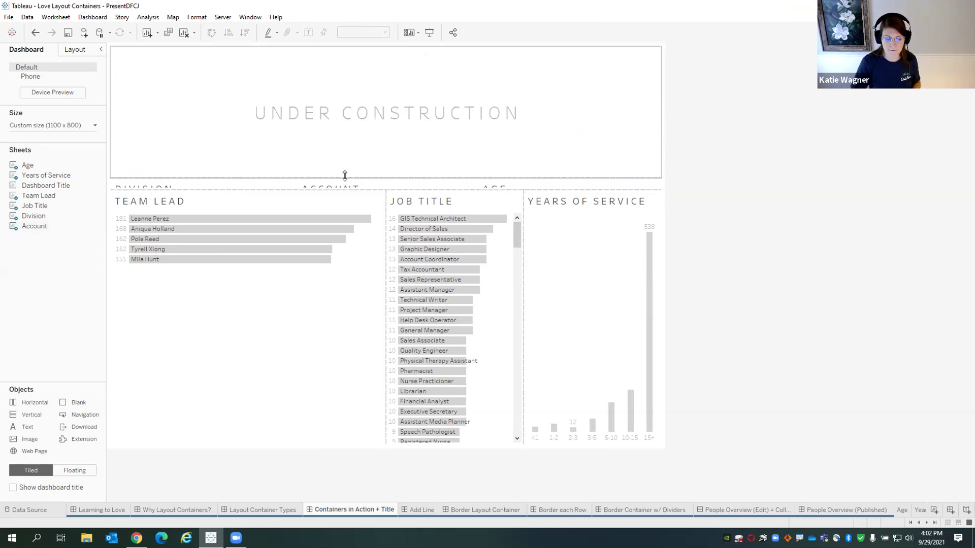
click(334, 204)
drag(248, 186, 298, 279)
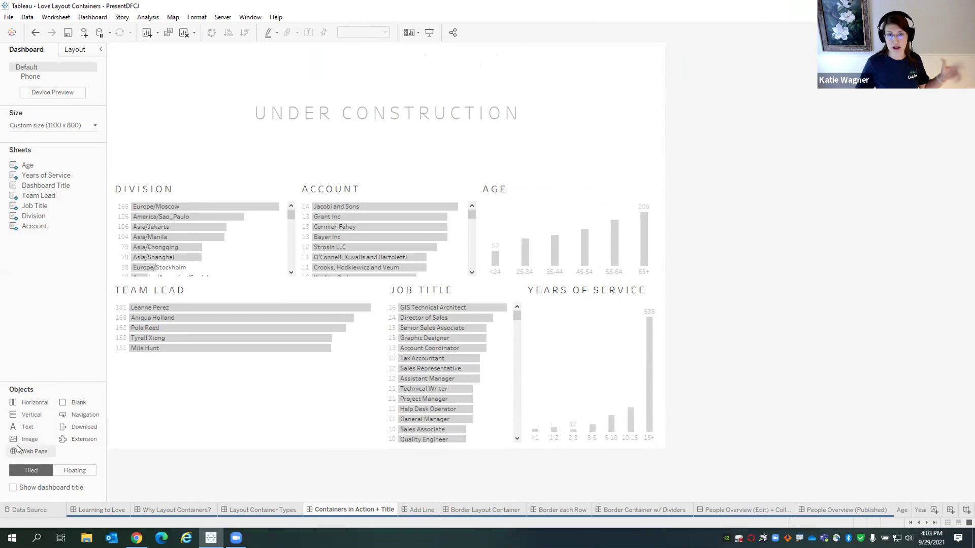
Insert a horizontal container above the UNDER CONSTRUCTION title and place a blank object inside it.
drag(34, 403, 239, 51)
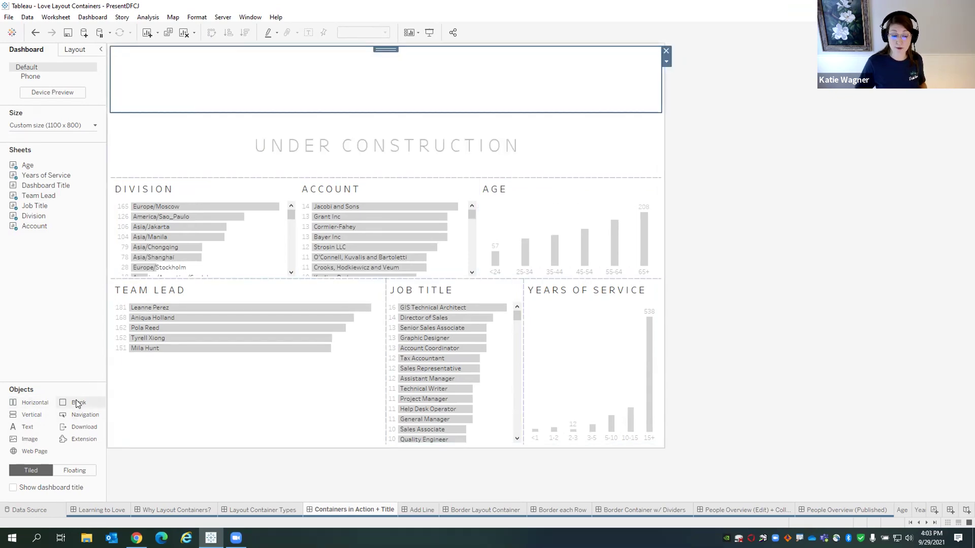
drag(77, 403, 275, 78)
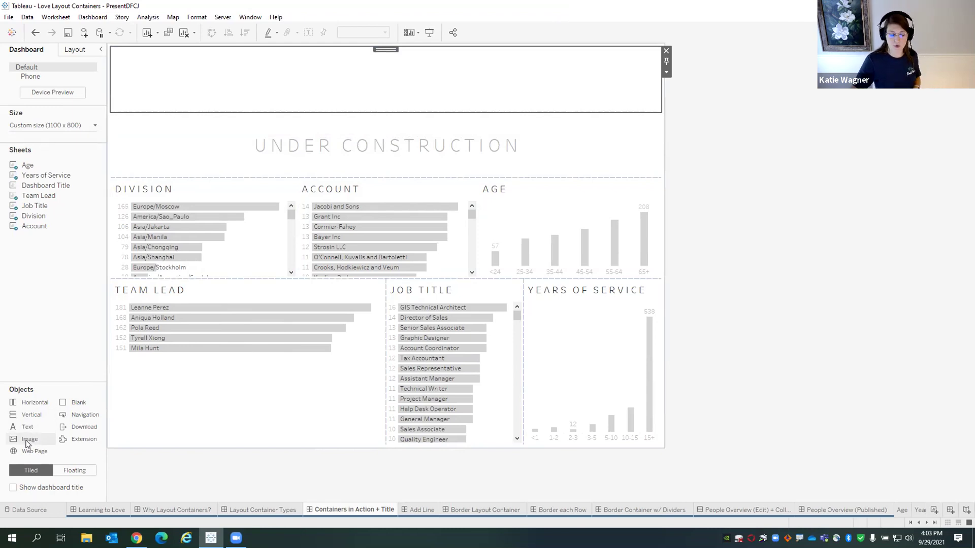
Insert the image Blue Fleur.jpg before the blank object in the new horizontal container, with Fit Image and Center Image enabled.
drag(29, 427, 145, 78)
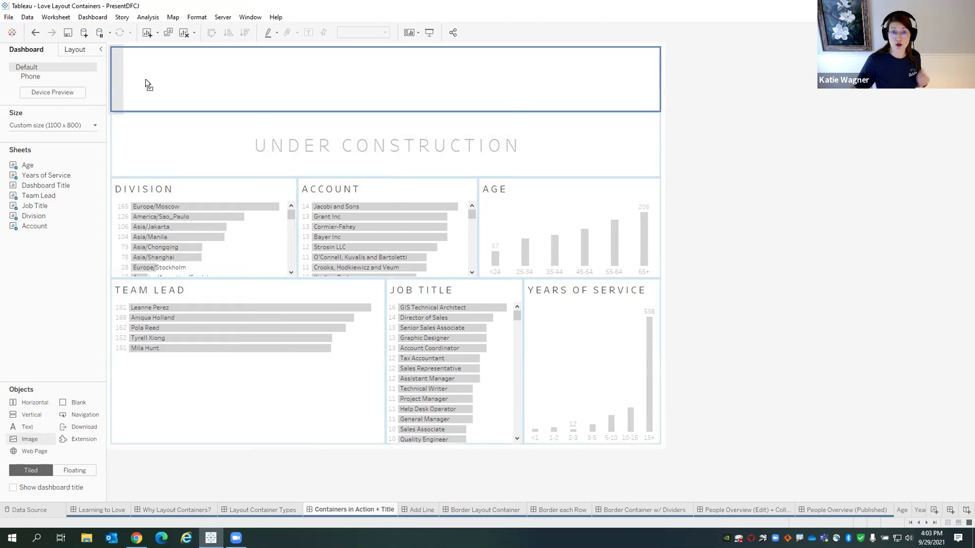
drag(145, 78, 145, 78)
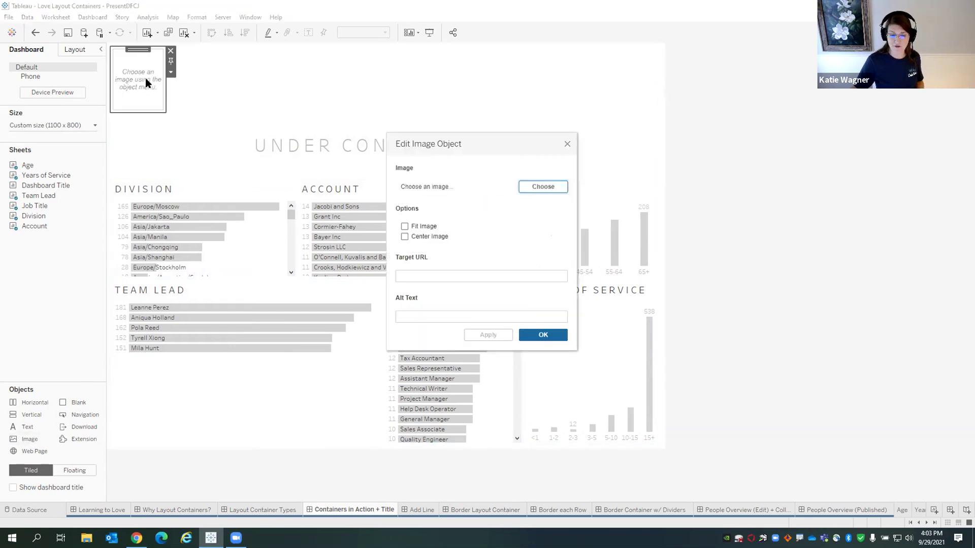
click(543, 187)
click(386, 200)
click(889, 513)
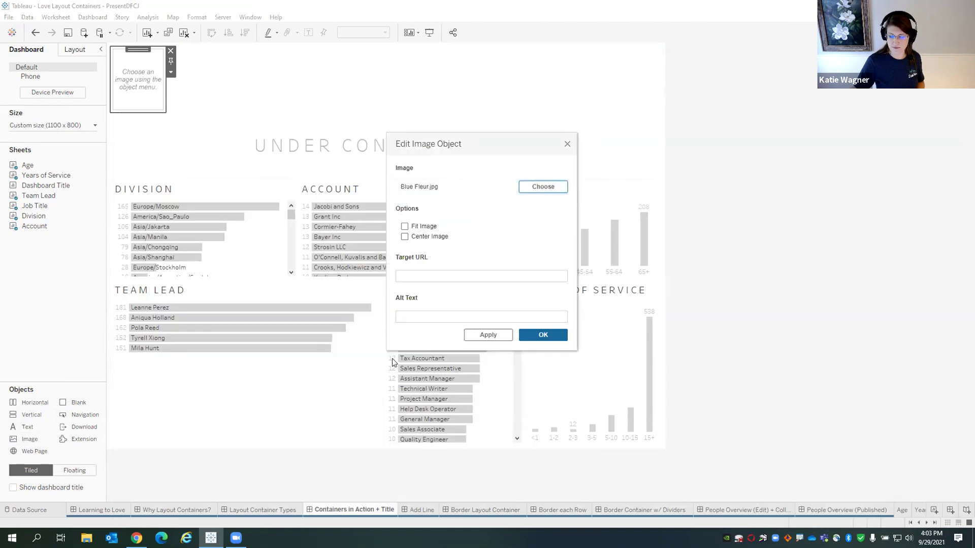
click(405, 226)
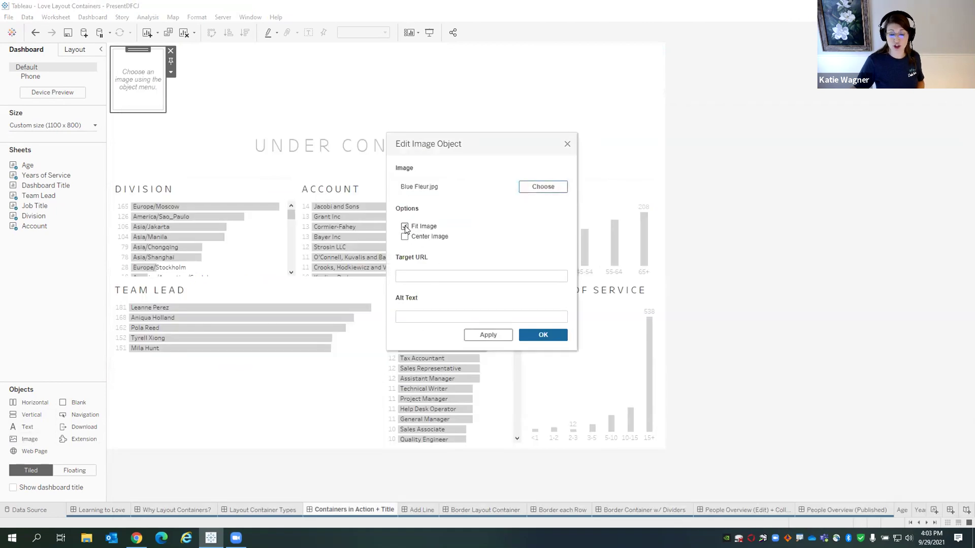
click(404, 236)
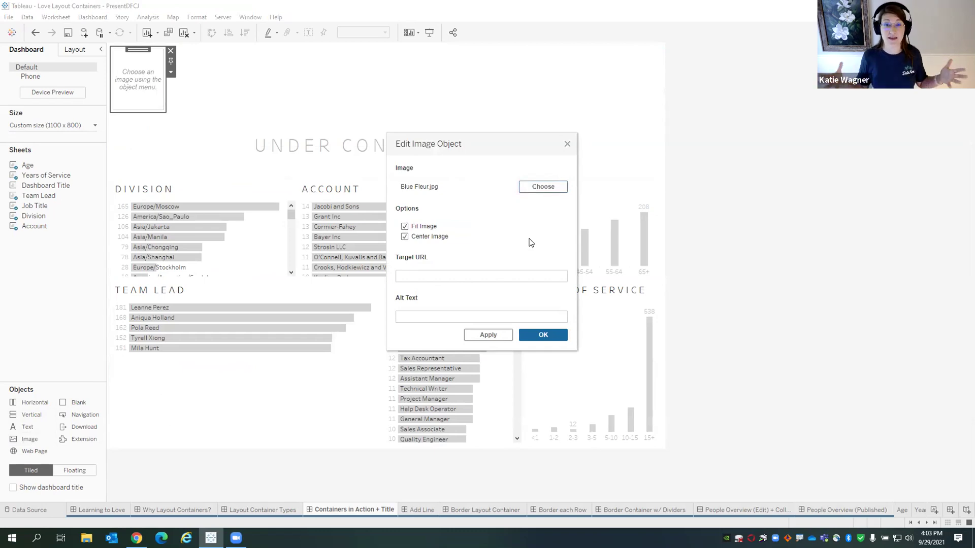
click(543, 335)
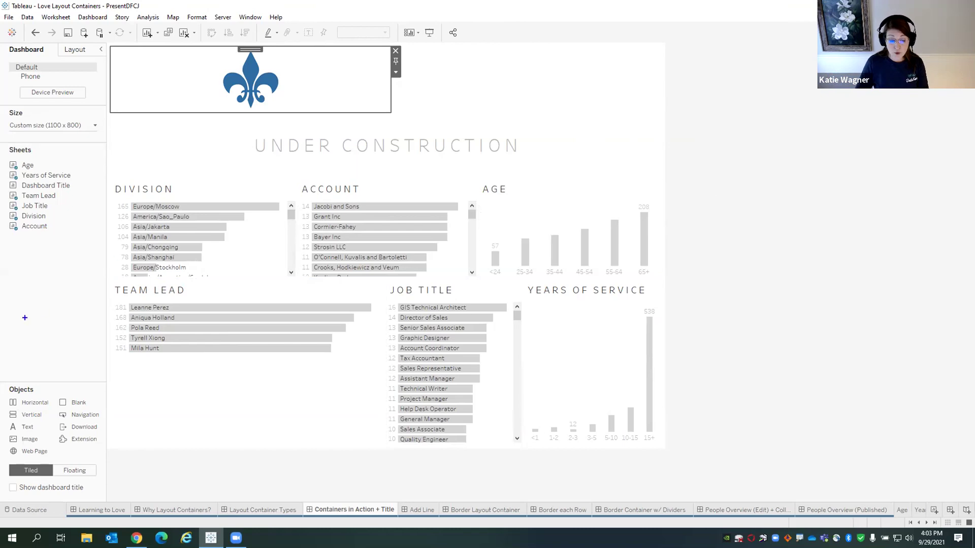
Add the Dashboard Title sheet to the header container, between the fleur-de-lis image and the blank object.
mouse_move(36, 429)
mouse_down()
mouse_move(432, 116)
mouse_move(433, 100)
mouse_up()
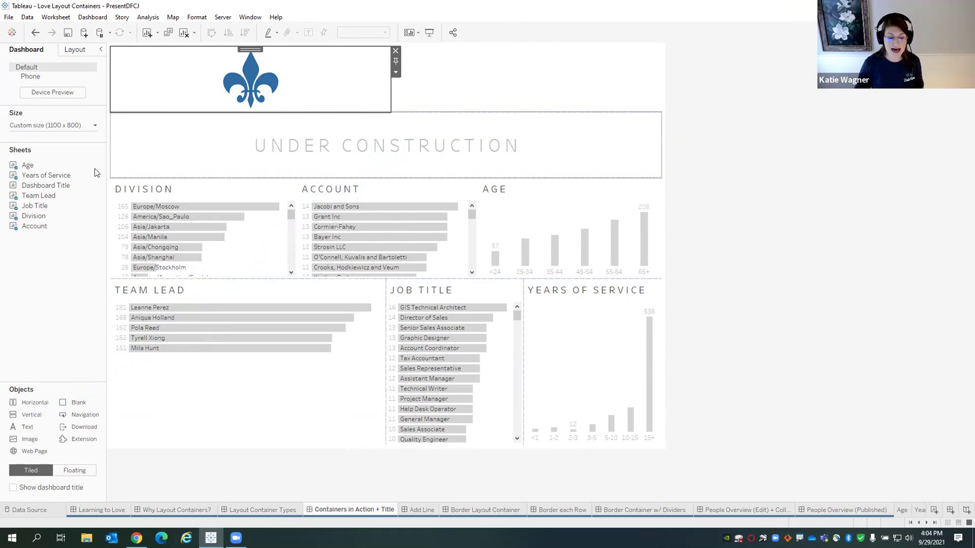
drag(65, 186, 67, 190)
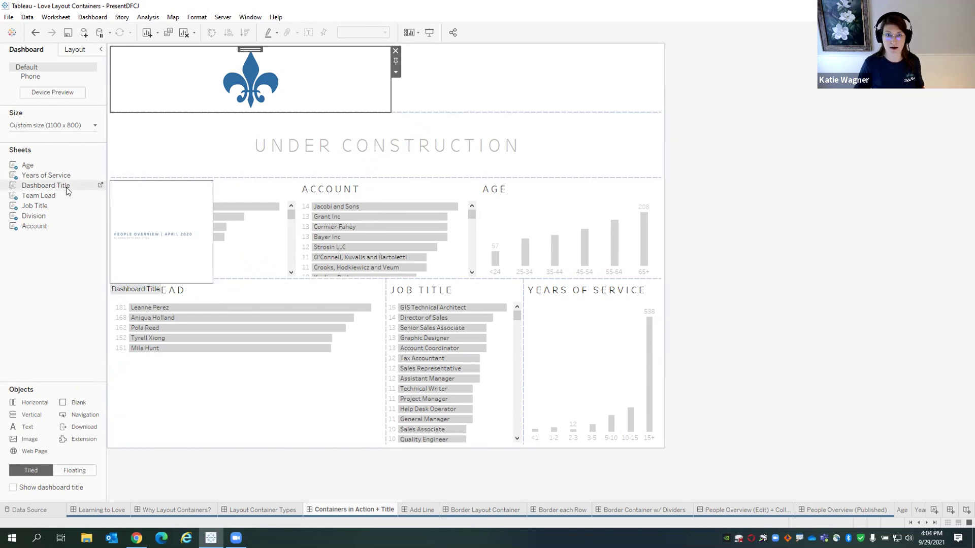
drag(66, 190, 53, 187)
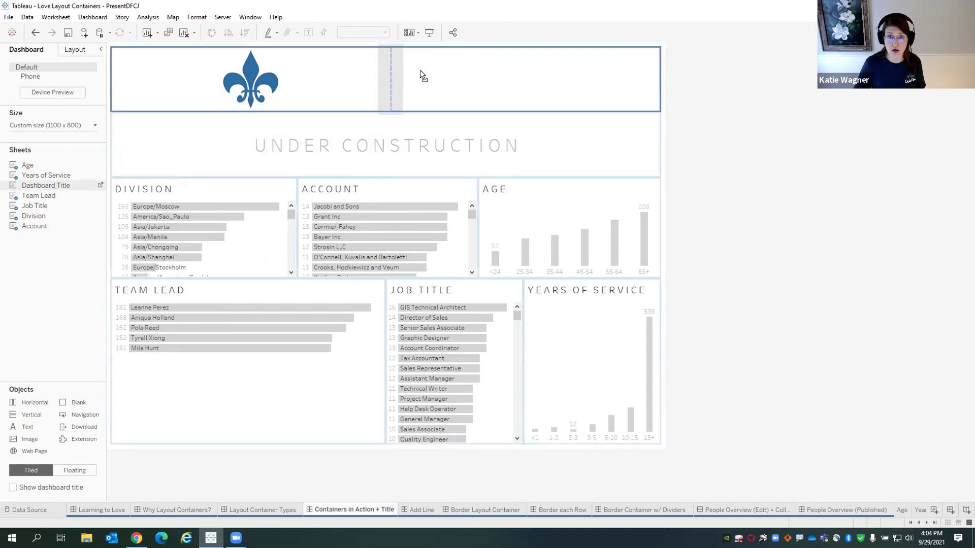
drag(422, 76, 420, 78)
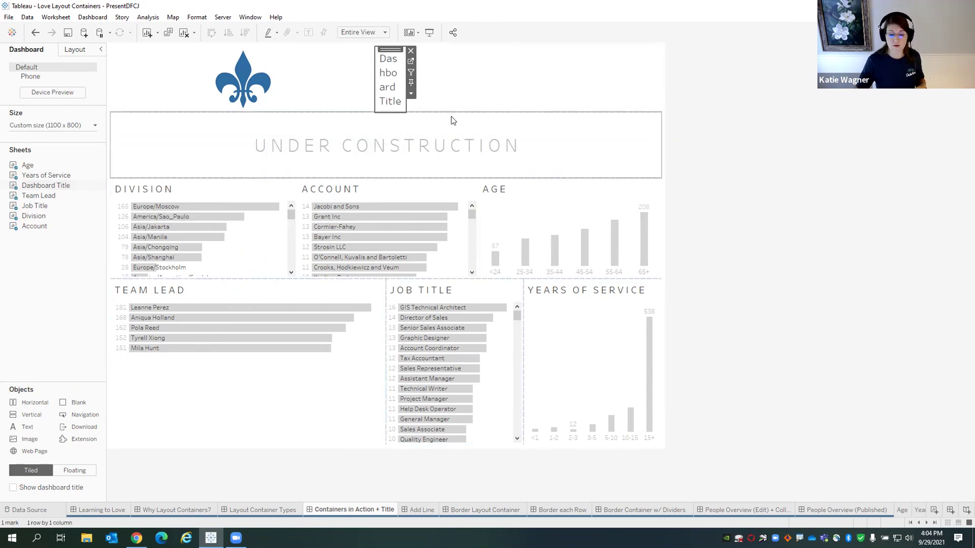
Hide the sheet title of the Dashboard Title sheet in the header container.
right_click(394, 87)
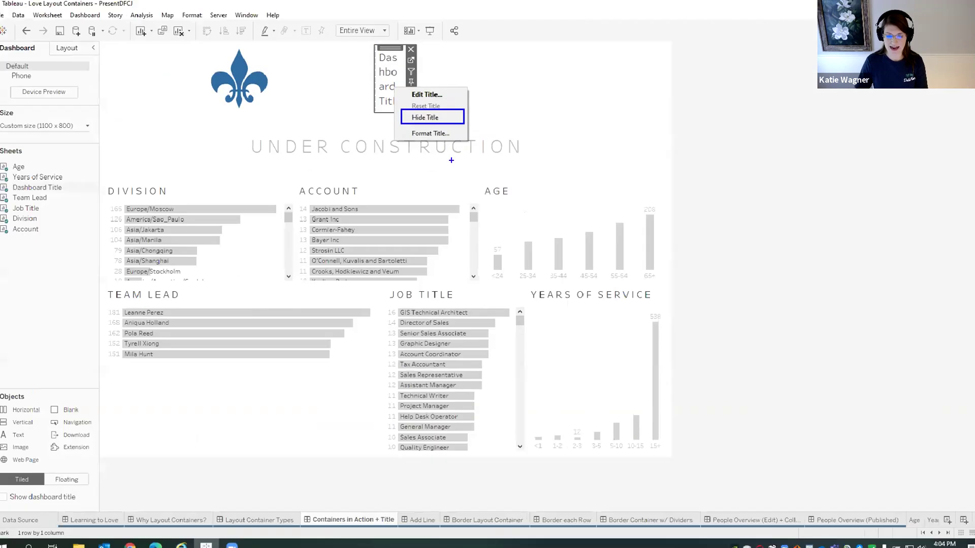
click(409, 99)
right_click(403, 84)
click(429, 106)
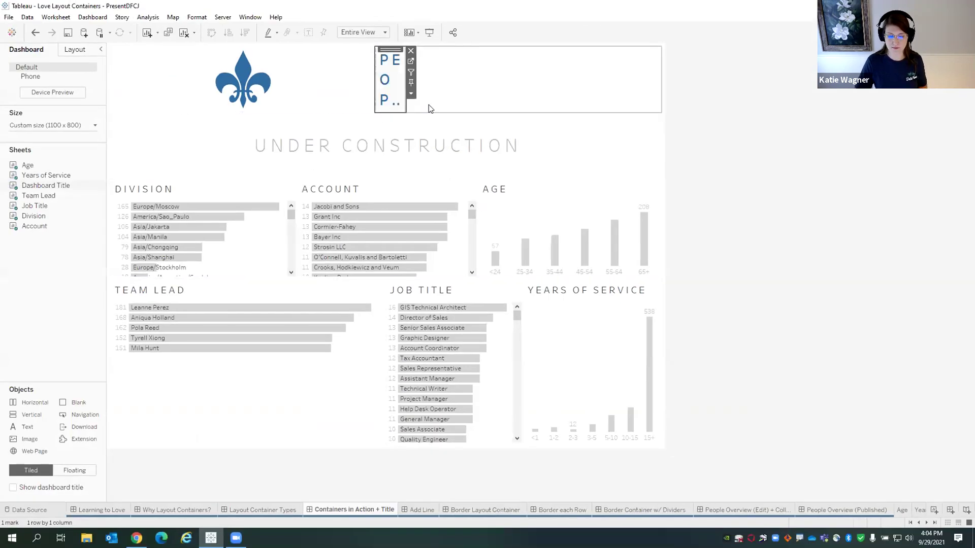
Set the width of the fleur-de-lis image in the header container to 80 pixels.
click(620, 87)
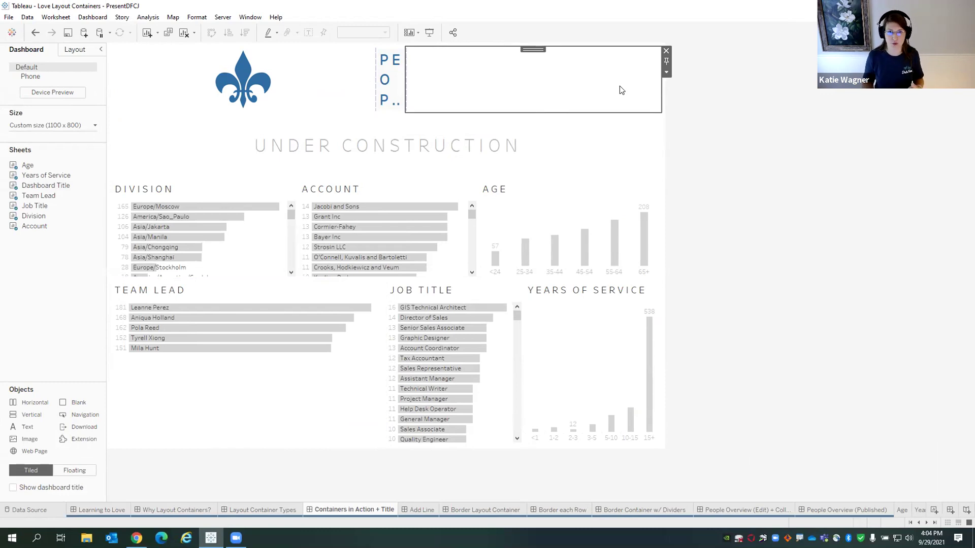
click(333, 86)
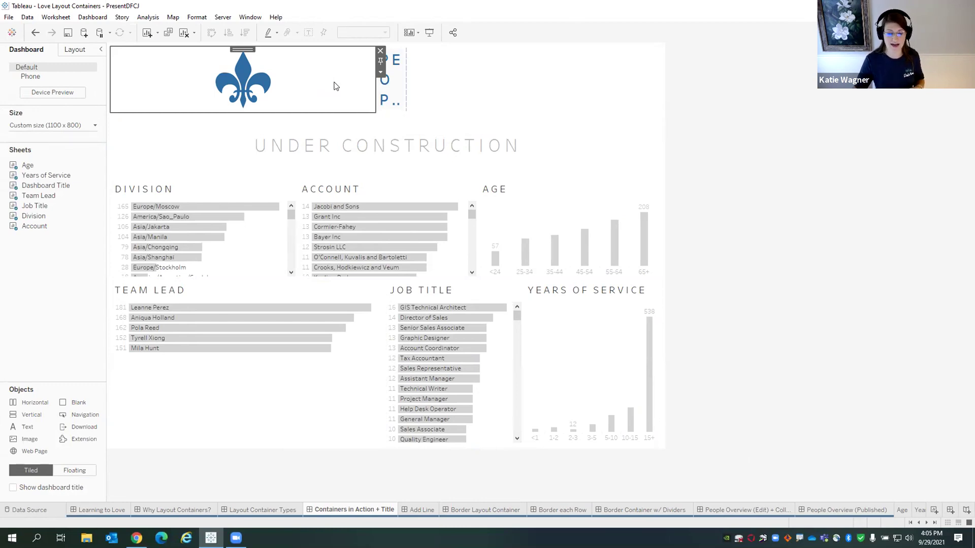
click(381, 72)
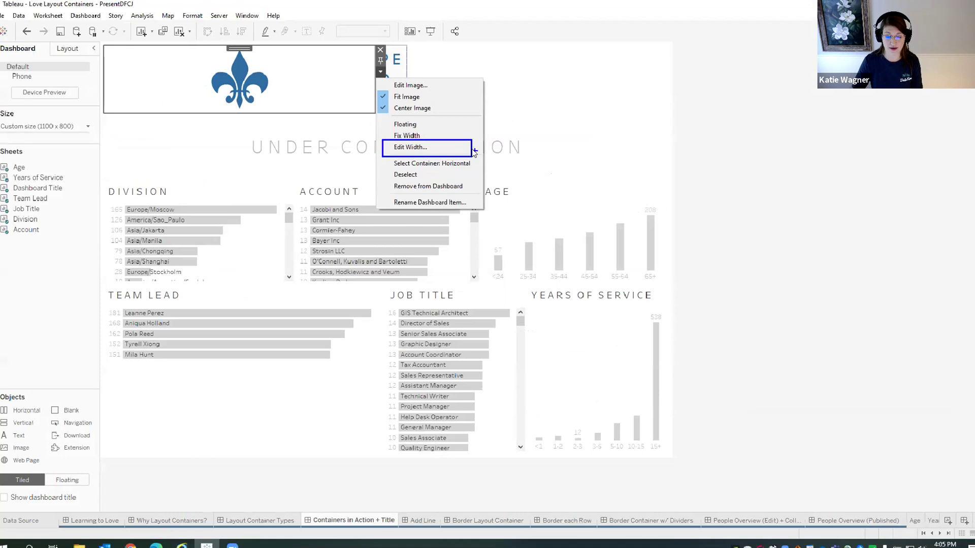
click(379, 73)
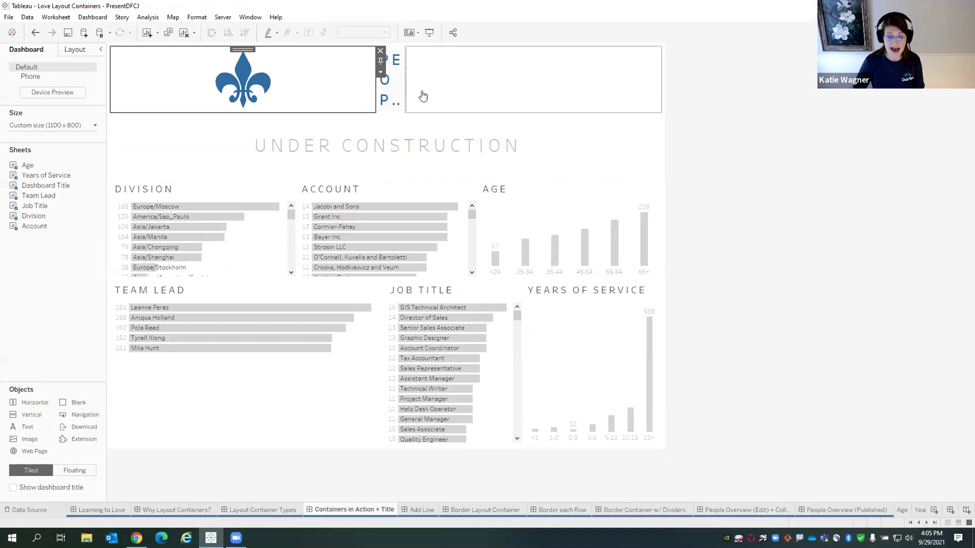
click(378, 73)
click(404, 146)
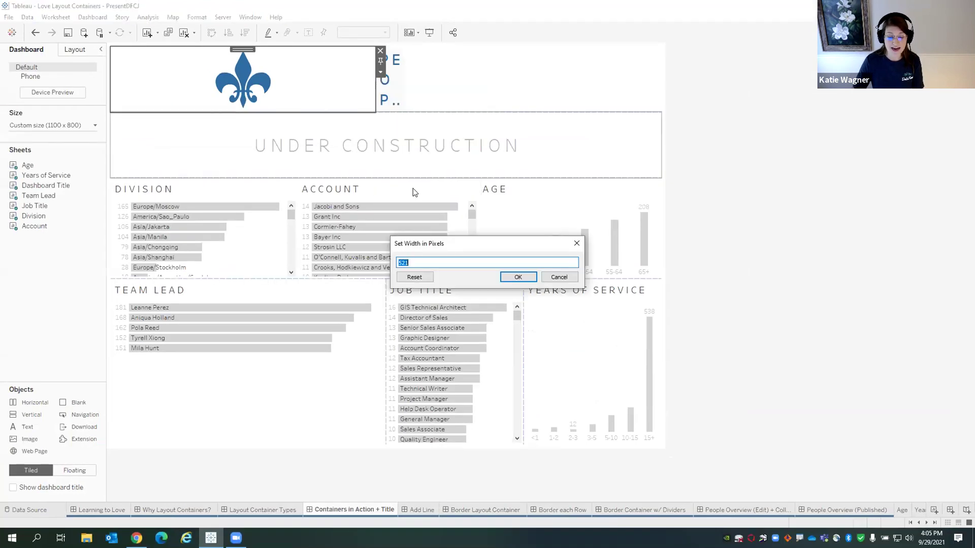
text(80)
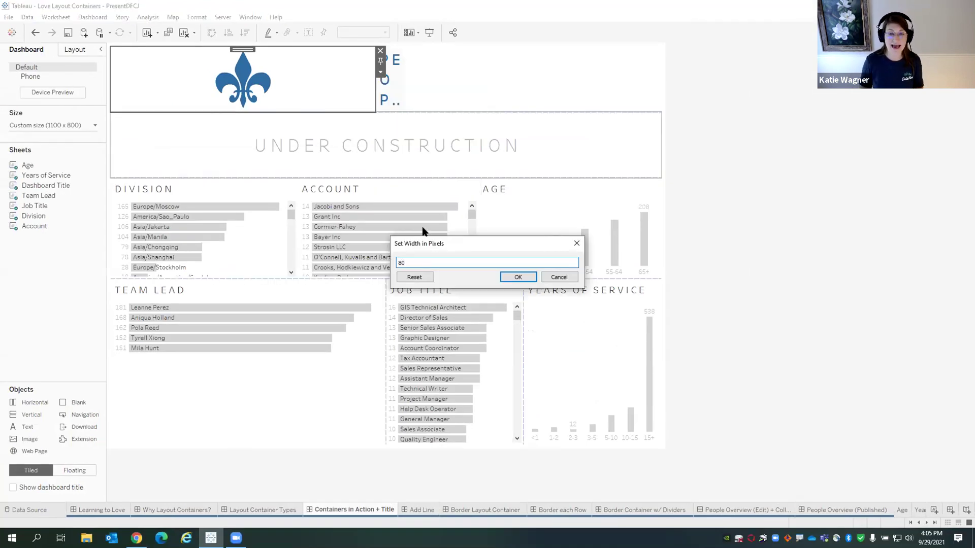
key(Return)
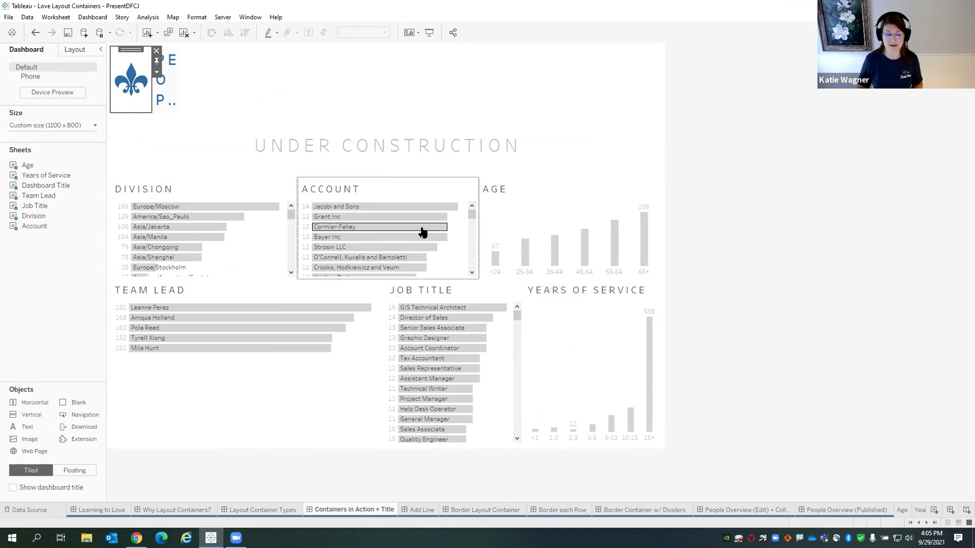
Remove the blank object beside the Dashboard Title sheet from the header container.
click(330, 83)
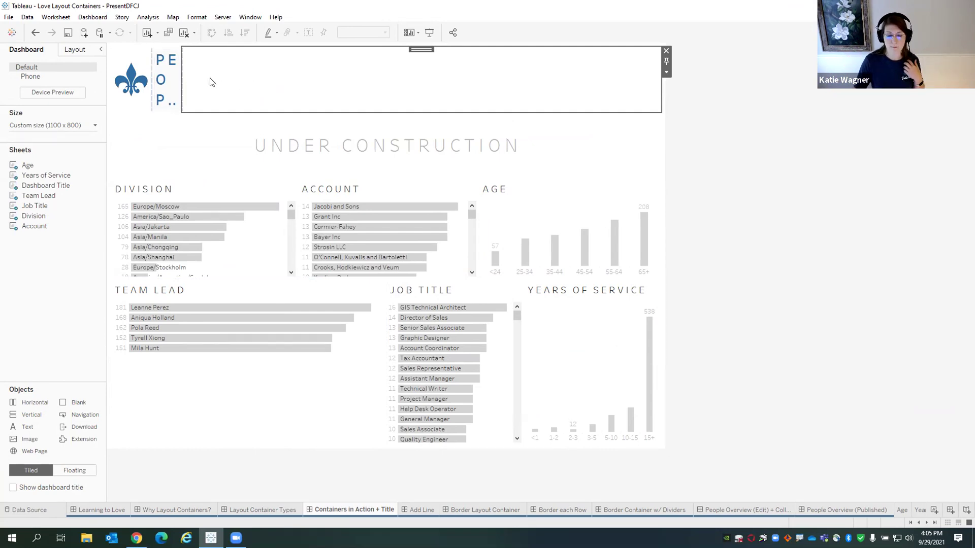
click(173, 83)
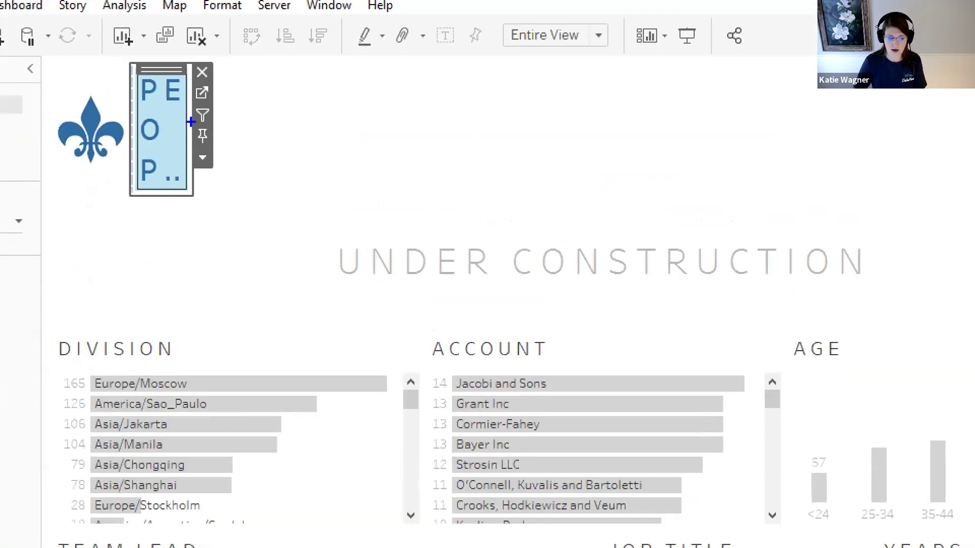
drag(190, 122, 219, 149)
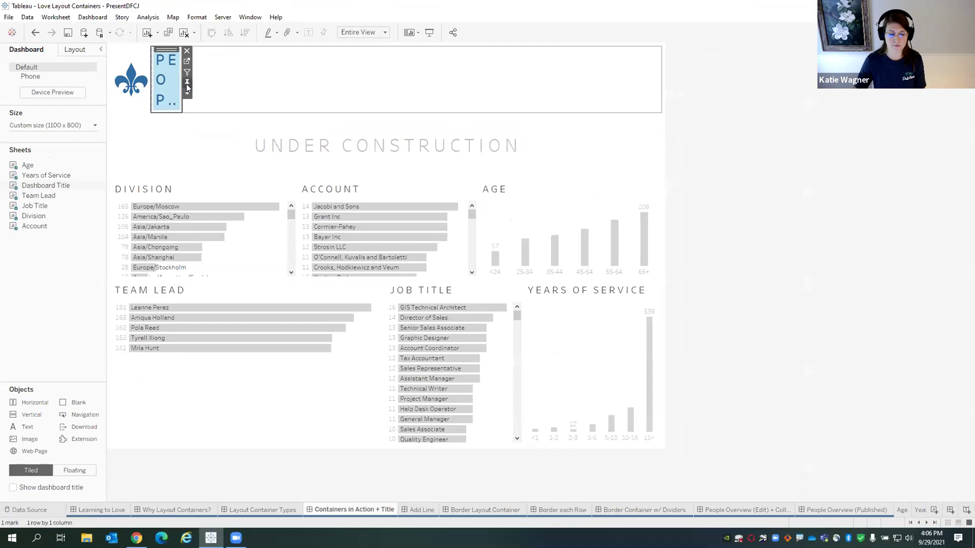
click(401, 100)
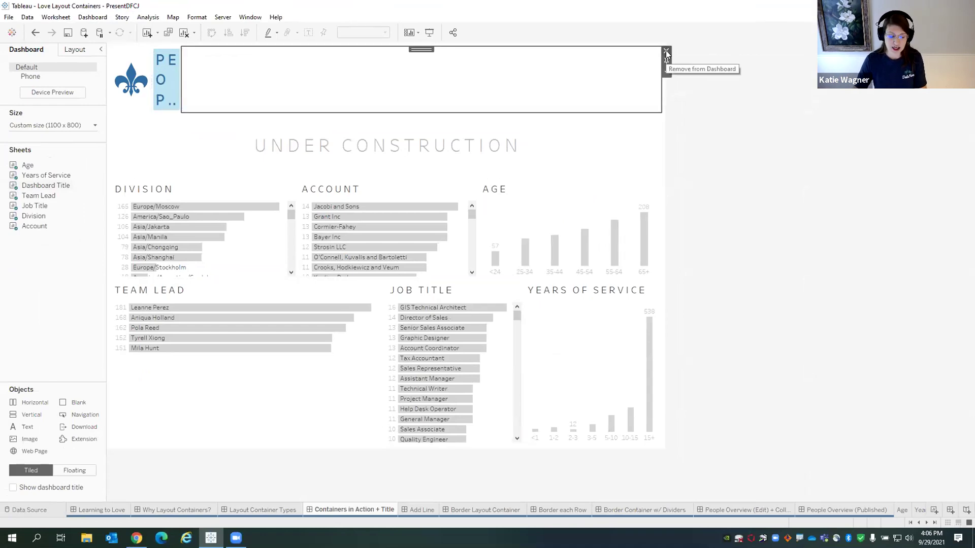
drag(441, 84, 171, 84)
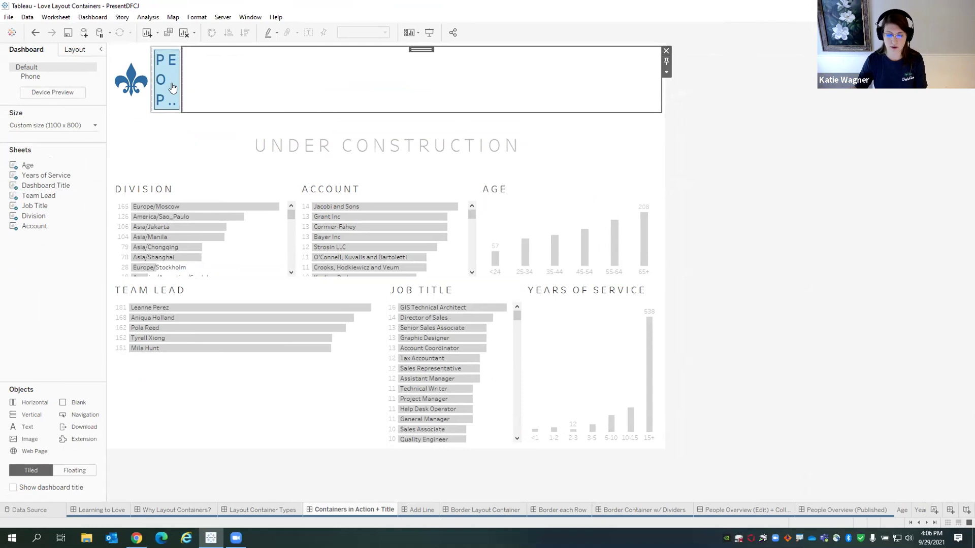
click(666, 53)
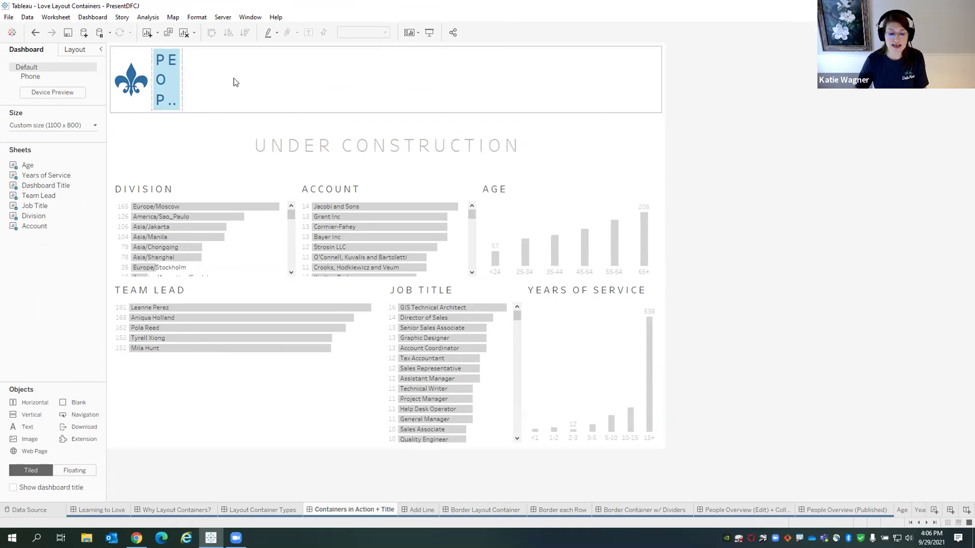
Turn off Fix Width for the Dashboard Title sheet so it fills the rest of the header container.
click(170, 85)
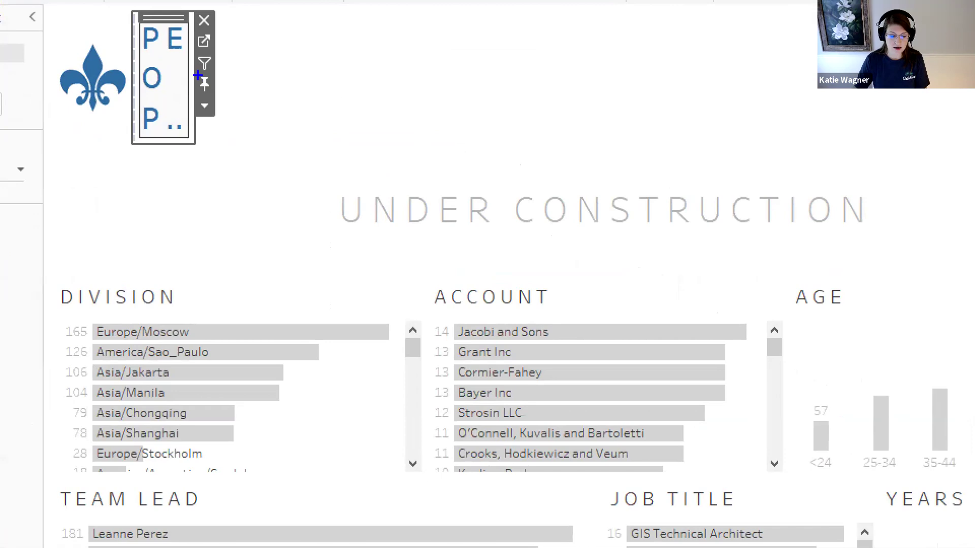
drag(177, 75, 203, 89)
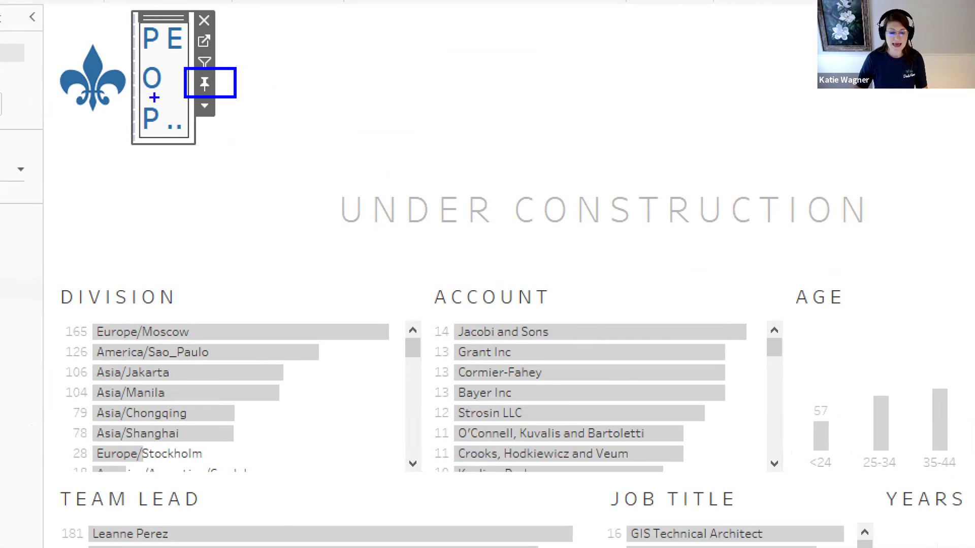
drag(94, 136, 83, 243)
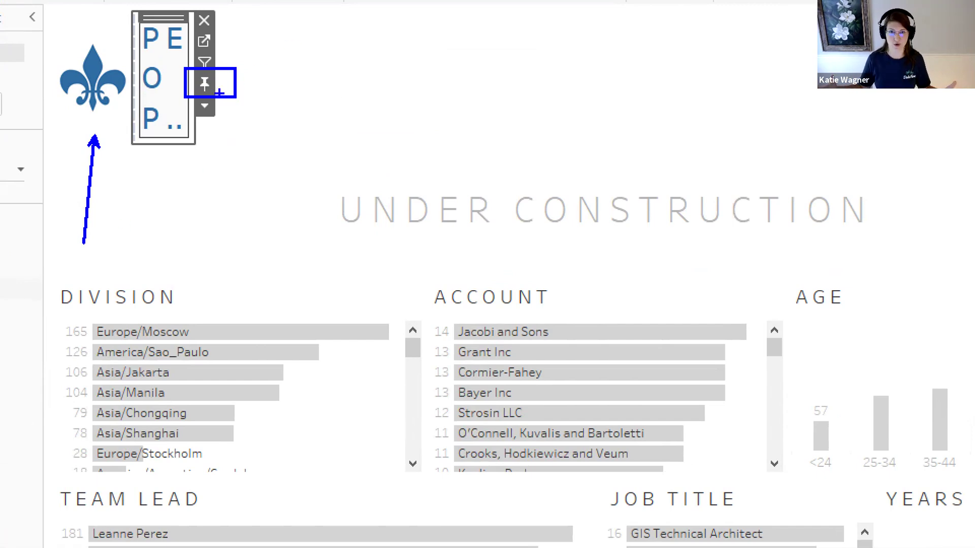
drag(219, 92, 340, 159)
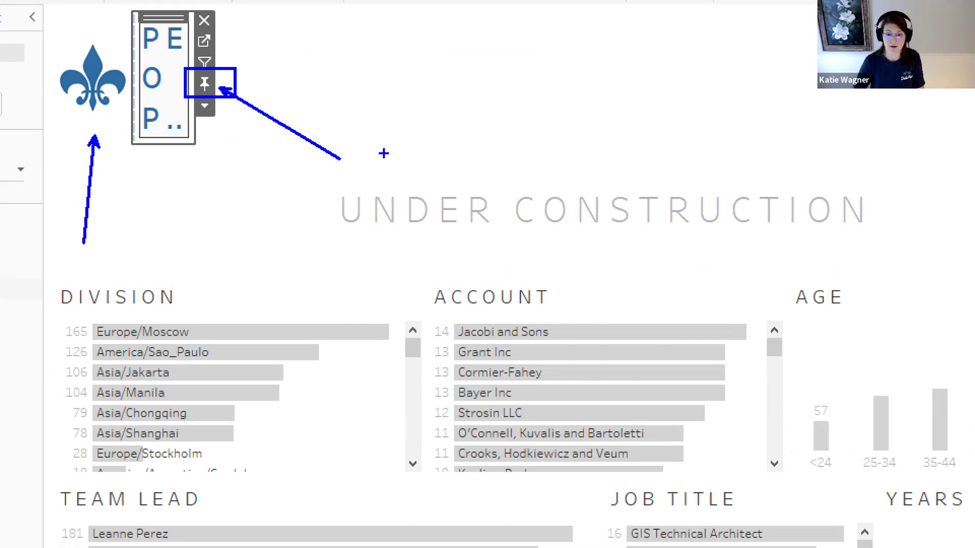
drag(403, 47, 476, 20)
drag(422, 71, 522, 26)
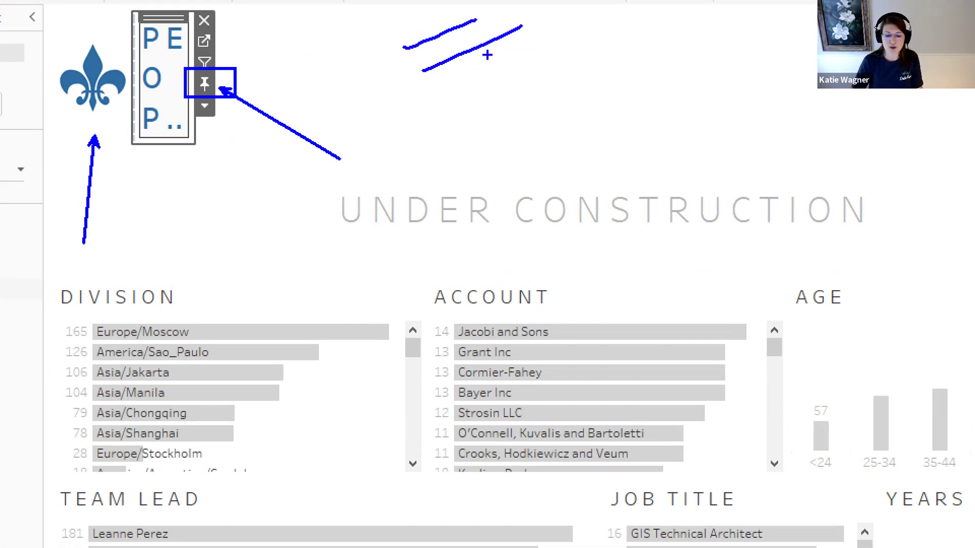
drag(449, 81, 558, 29)
drag(474, 91, 610, 45)
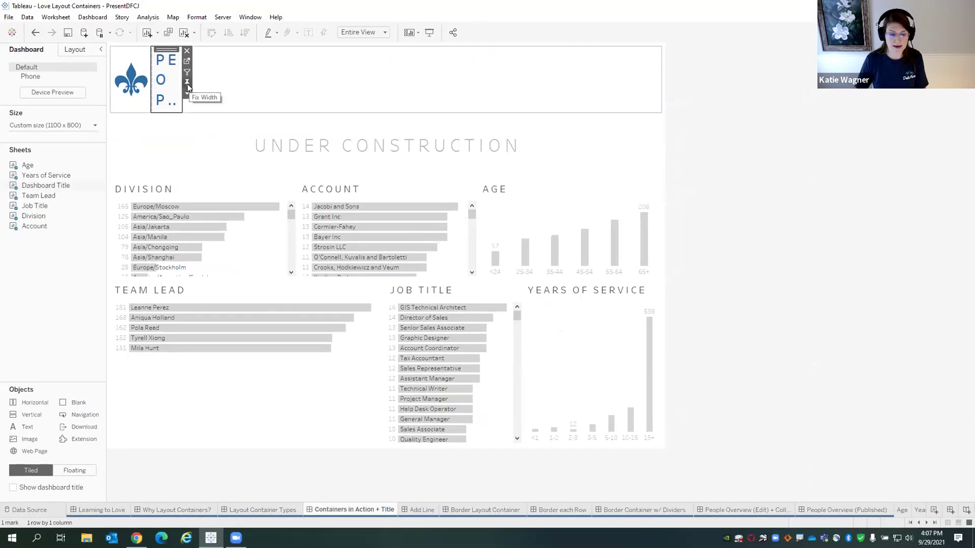
click(191, 82)
click(747, 147)
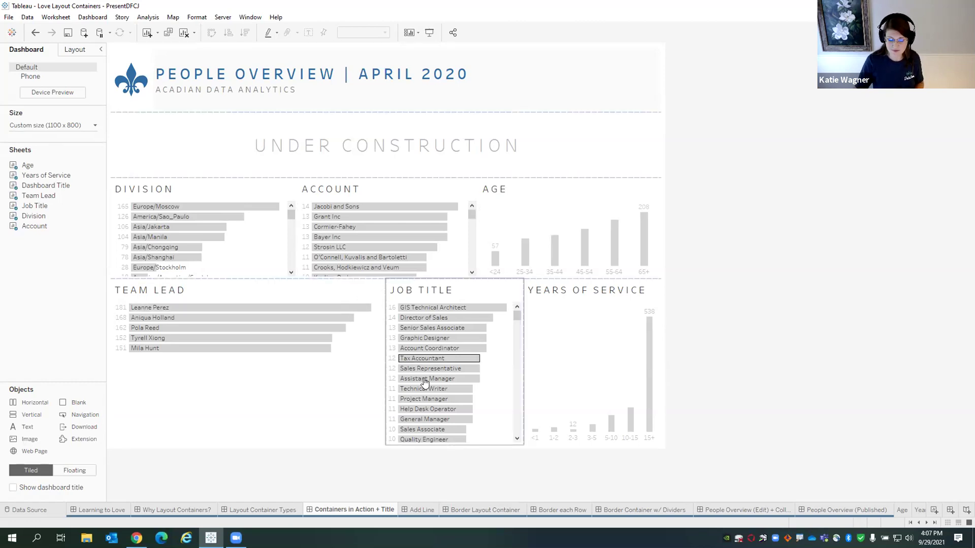
Switch to the Add Line dashboard and insert a vertical container along the full left edge of the layout.
click(420, 510)
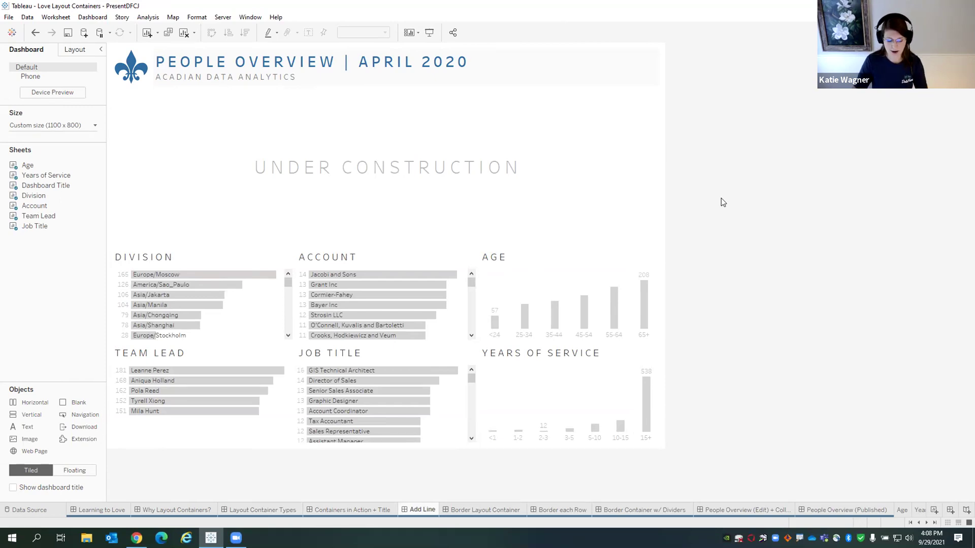
drag(114, 85, 662, 90)
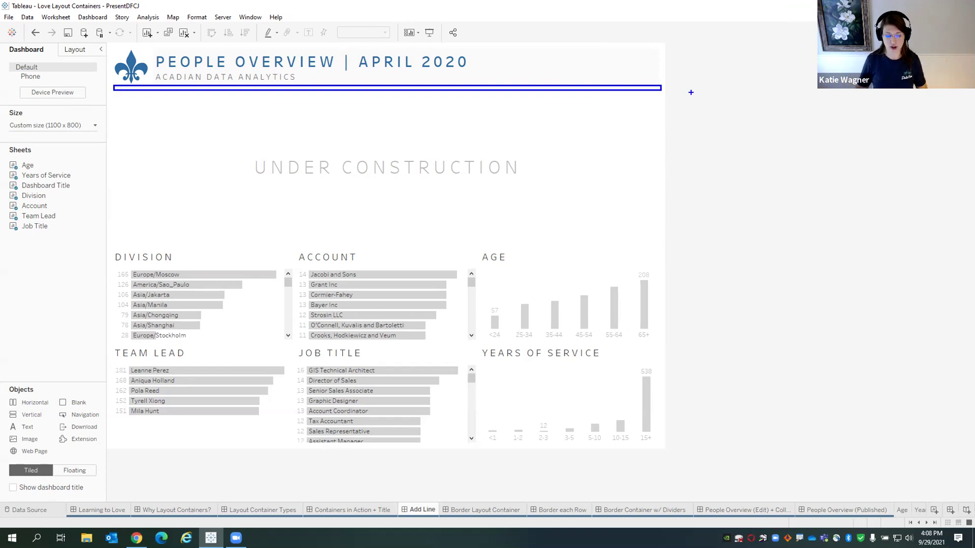
drag(690, 92, 799, 170)
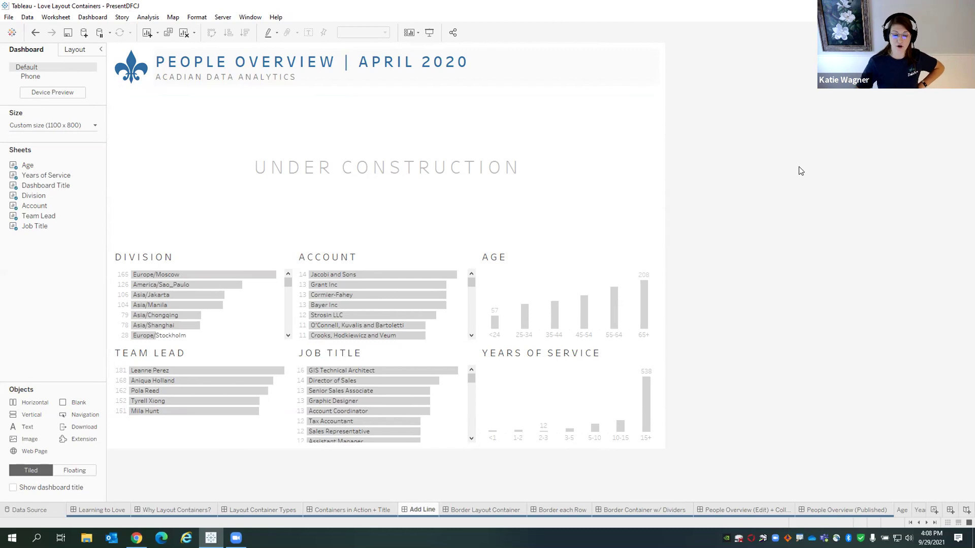
drag(37, 417, 93, 332)
mouse_move(110, 298)
mouse_down()
mouse_move(111, 241)
mouse_move(394, 293)
mouse_up()
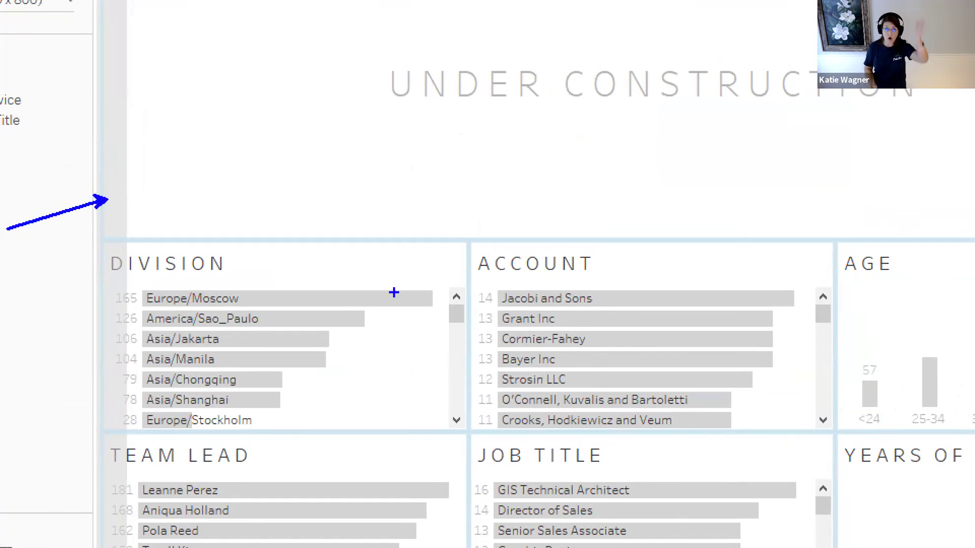
drag(394, 292, 393, 292)
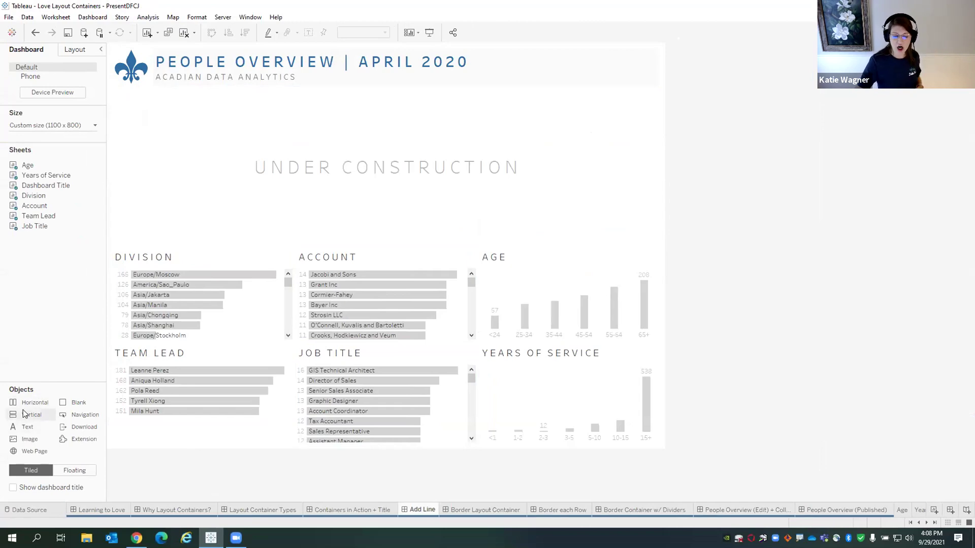
drag(110, 294, 106, 290)
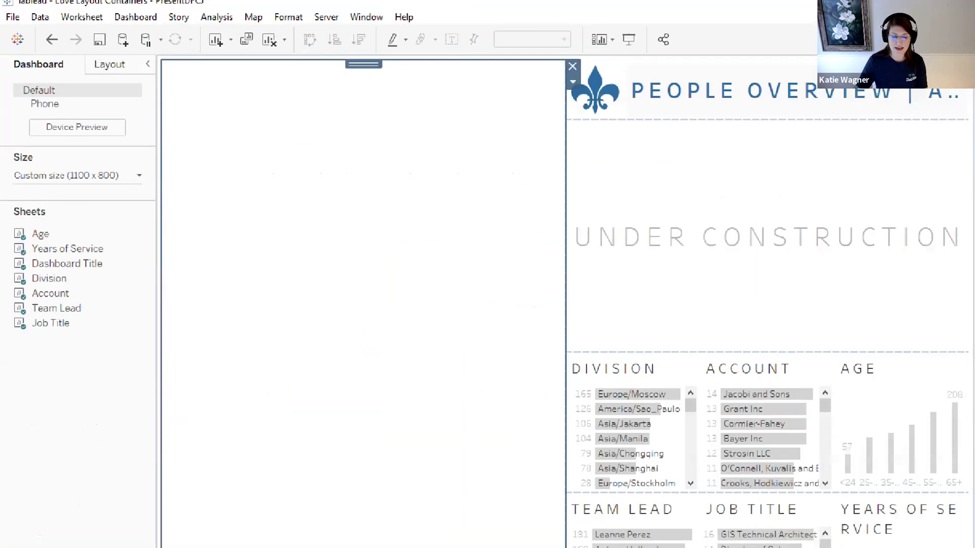
Examine the Add Line dashboard's item hierarchy with its top-level Tiled container selected.
drag(105, 49, 215, 92)
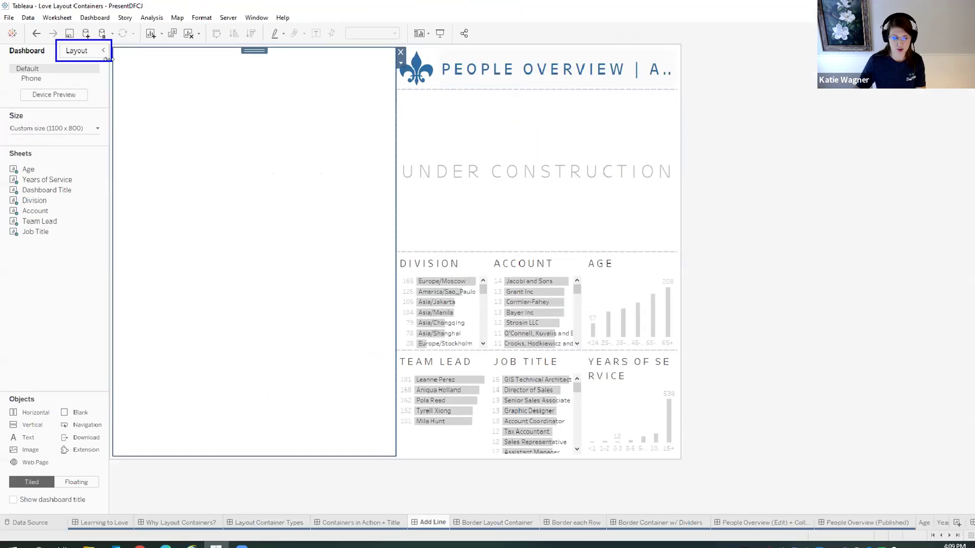
click(146, 71)
drag(46, 323, 70, 150)
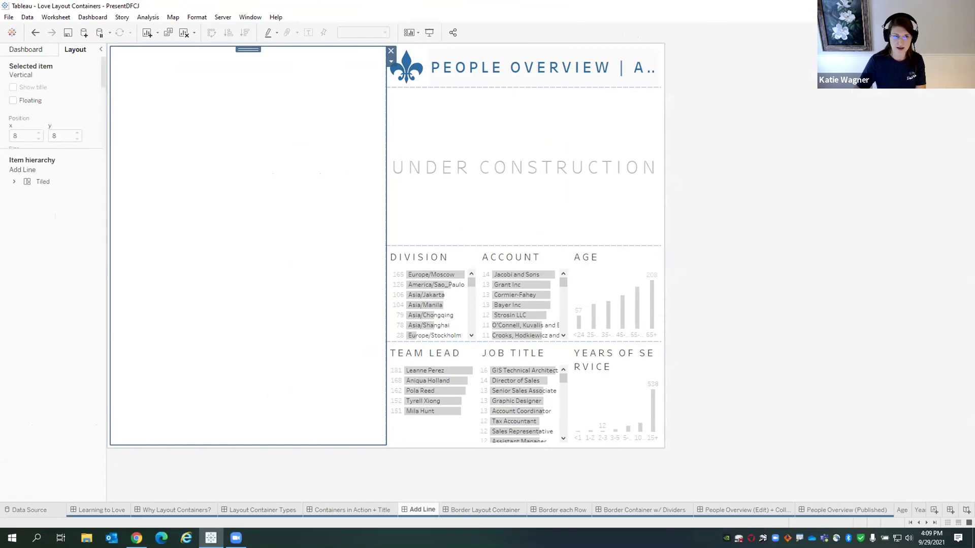
click(31, 187)
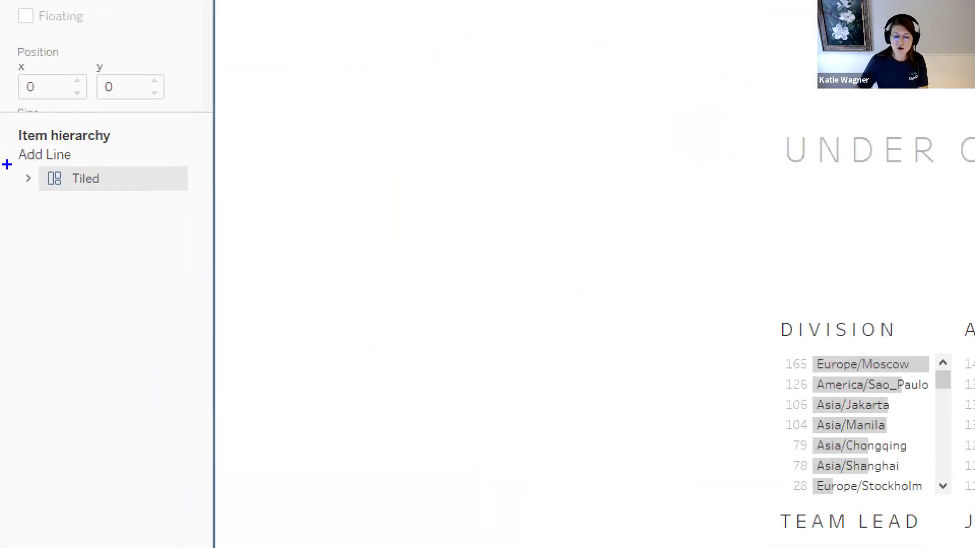
drag(3, 173, 106, 199)
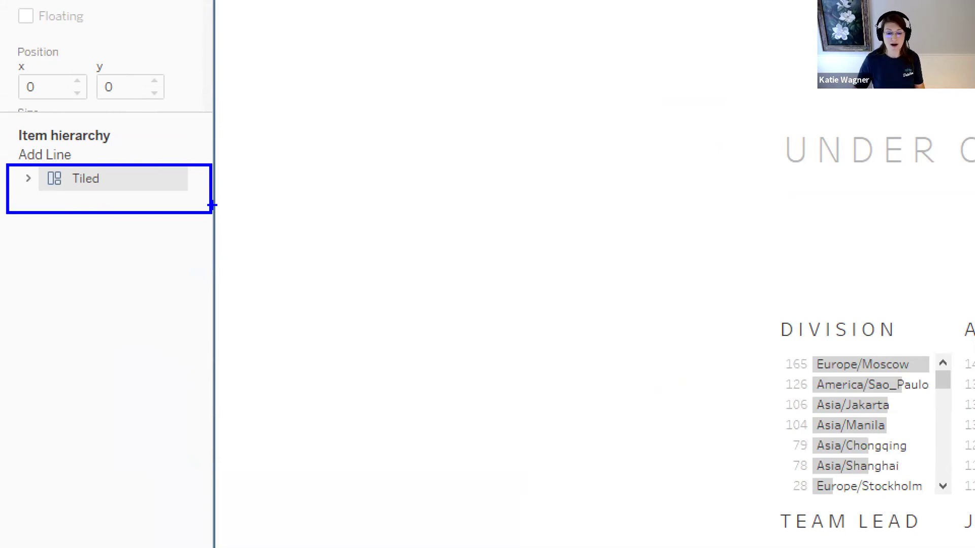
drag(255, 72, 313, 492)
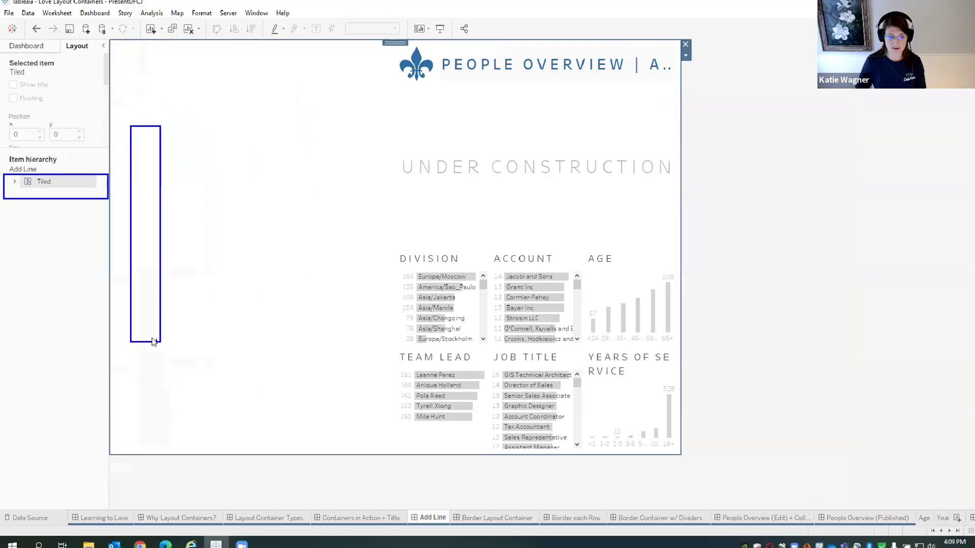
key(Escape)
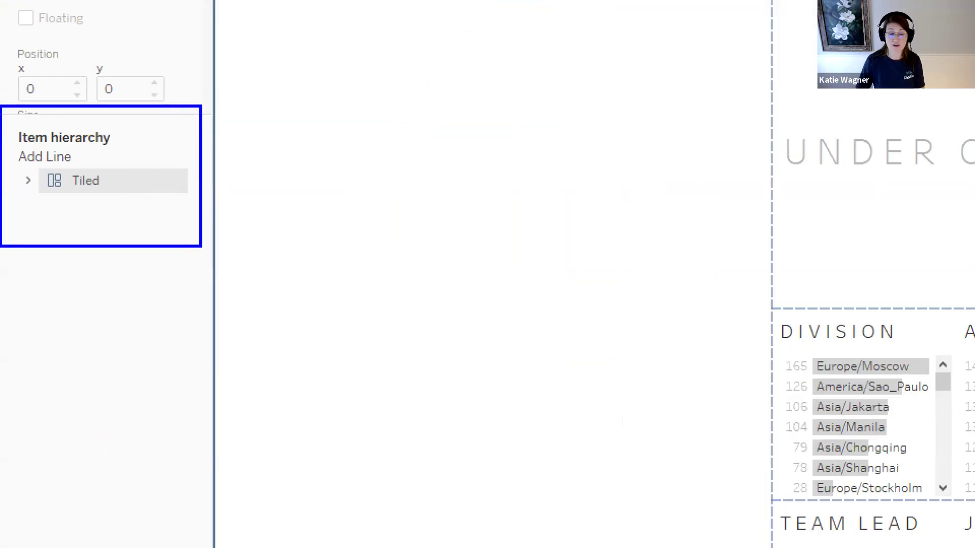
drag(137, 181, 279, 178)
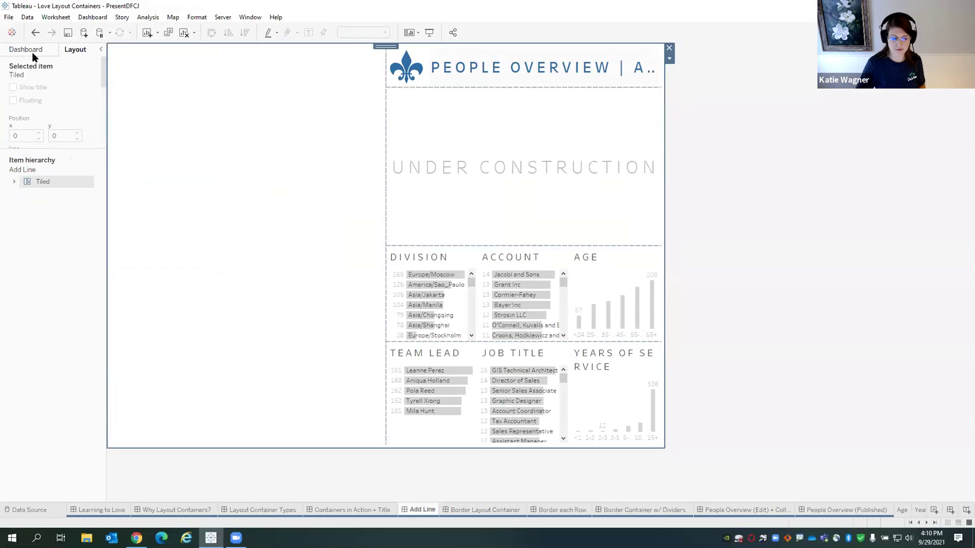
Select the Dashboard Title sheet in the header of the Add Line dashboard.
click(306, 104)
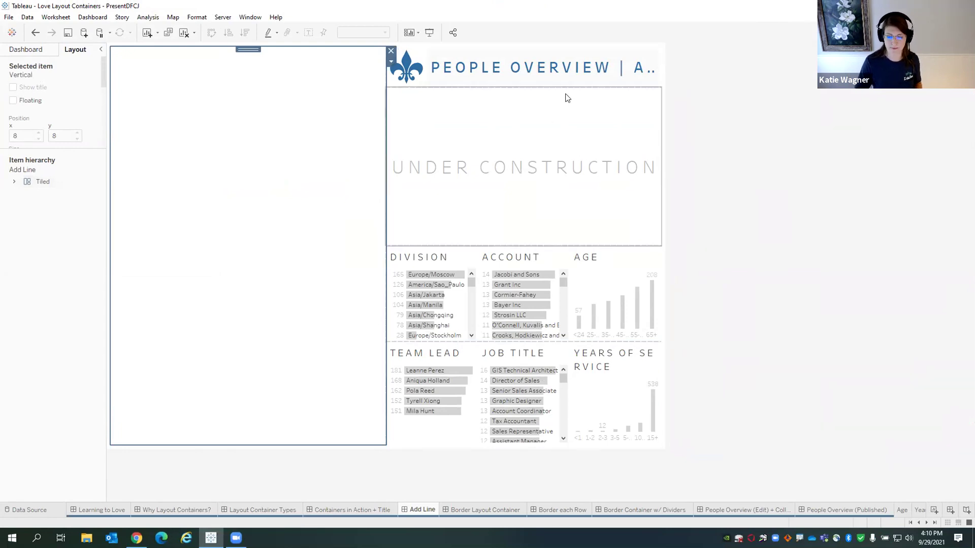
click(536, 76)
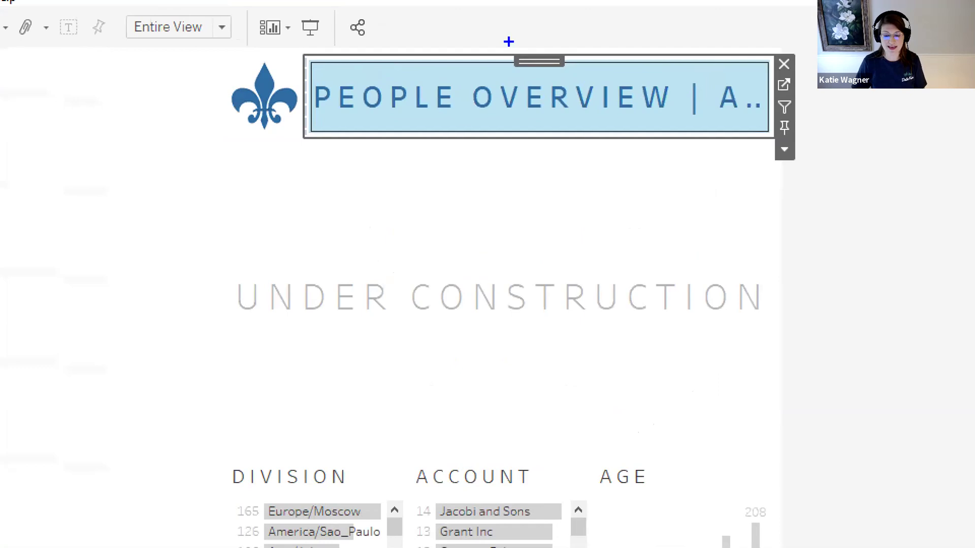
mouse_move(522, 39)
mouse_down()
mouse_move(575, 61)
mouse_move(545, 75)
mouse_move(627, 201)
mouse_up()
drag(798, 149, 851, 142)
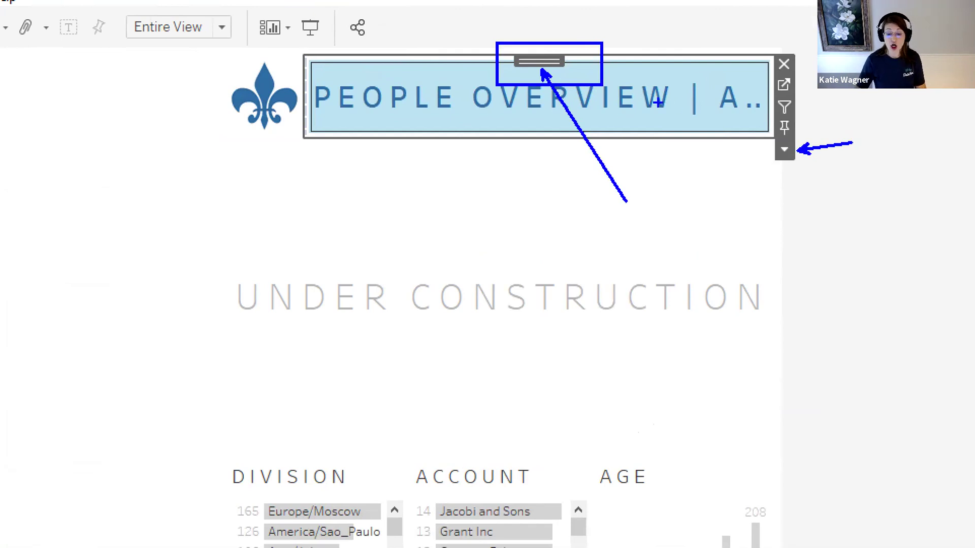
drag(644, 204, 644, 234)
text(double click)
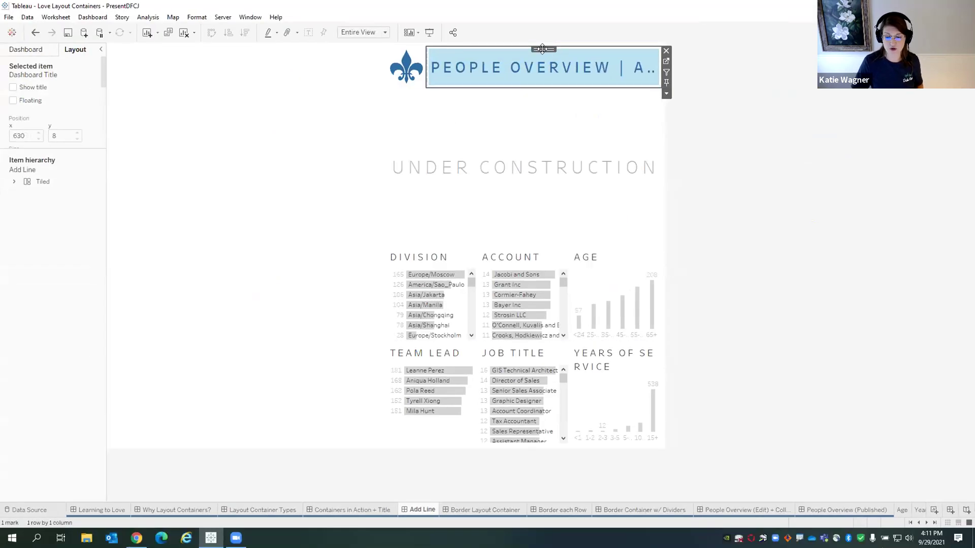
Move the whole Dashboard Header container, with logo and title, into the empty vertical container.
double_click(542, 48)
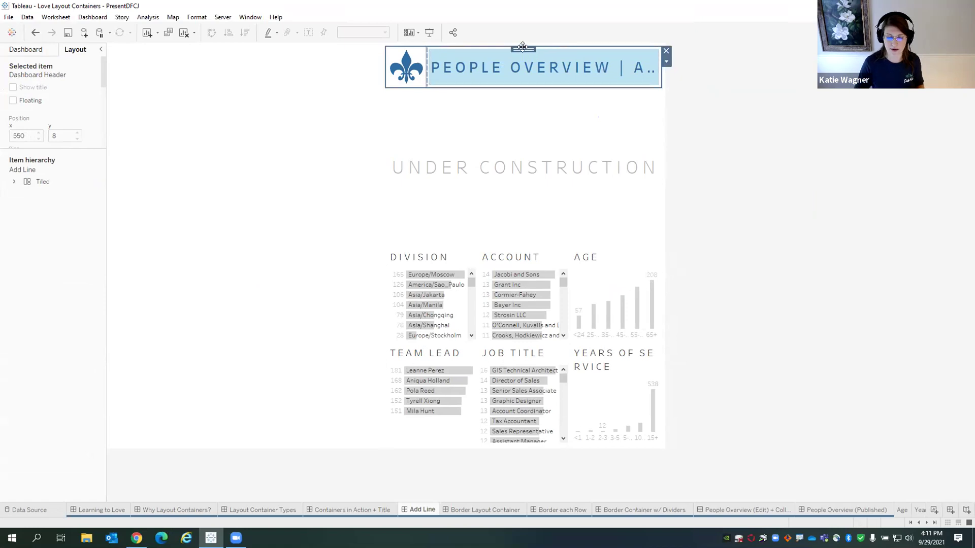
drag(522, 49, 245, 117)
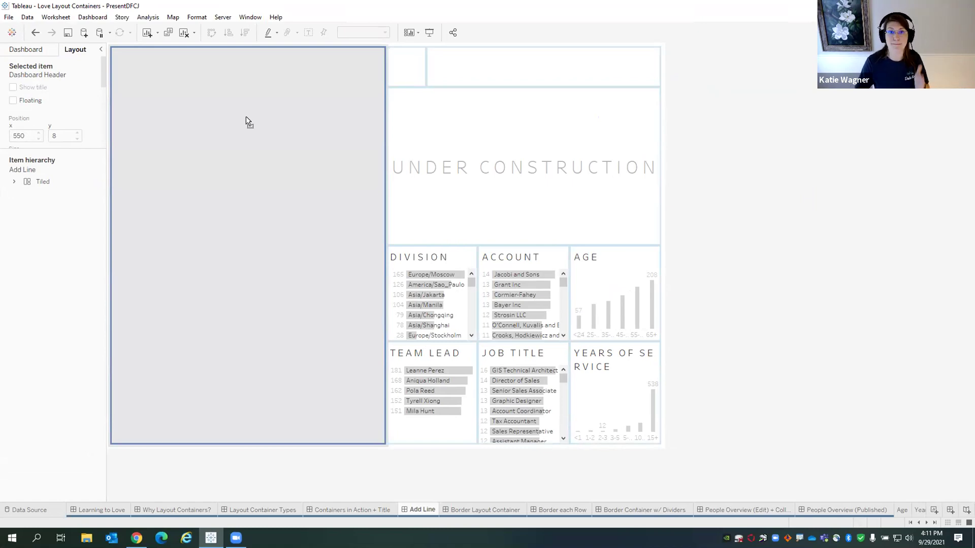
drag(246, 116, 246, 117)
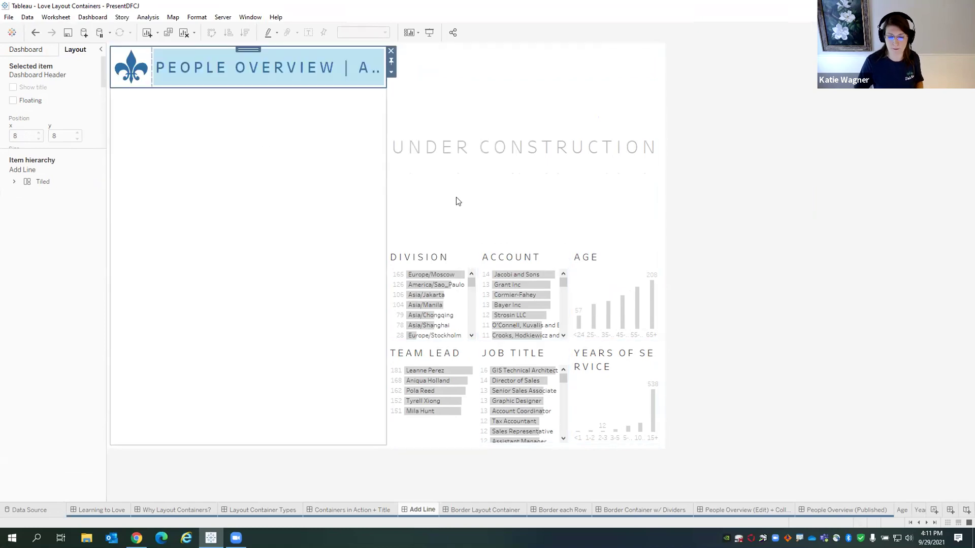
Move the Under Construction text below the header in the vertical container, and place the Division, Account and Age row container beneath it.
click(579, 128)
drag(522, 47, 288, 114)
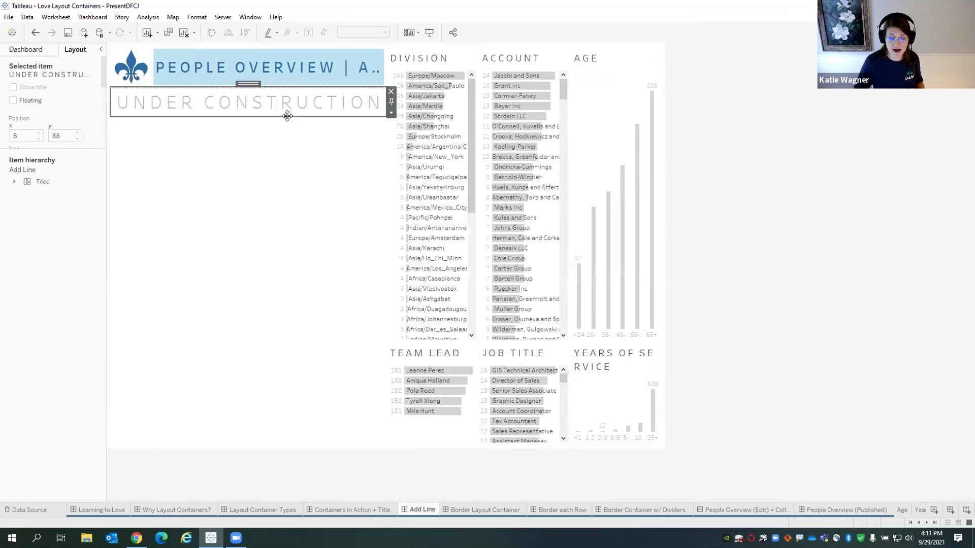
click(460, 56)
double_click(427, 55)
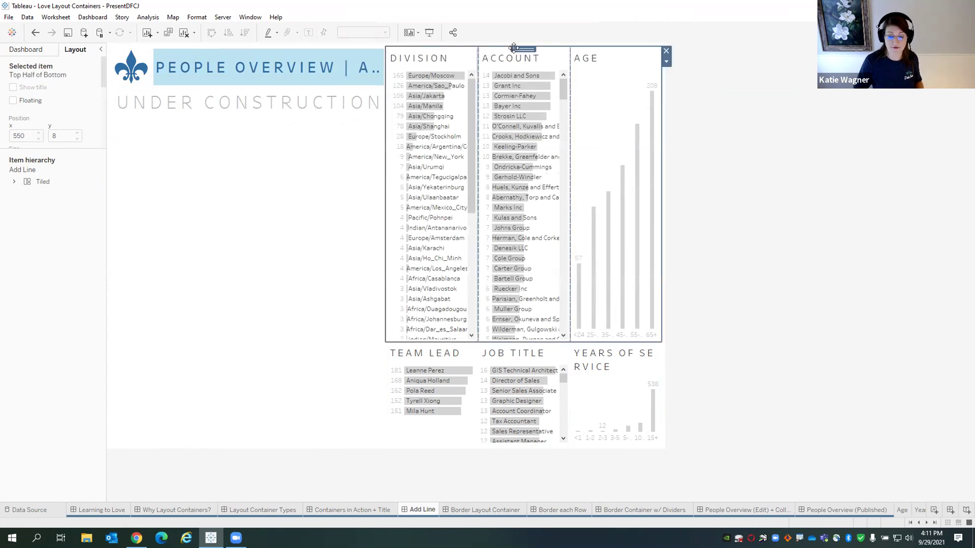
drag(514, 47, 282, 154)
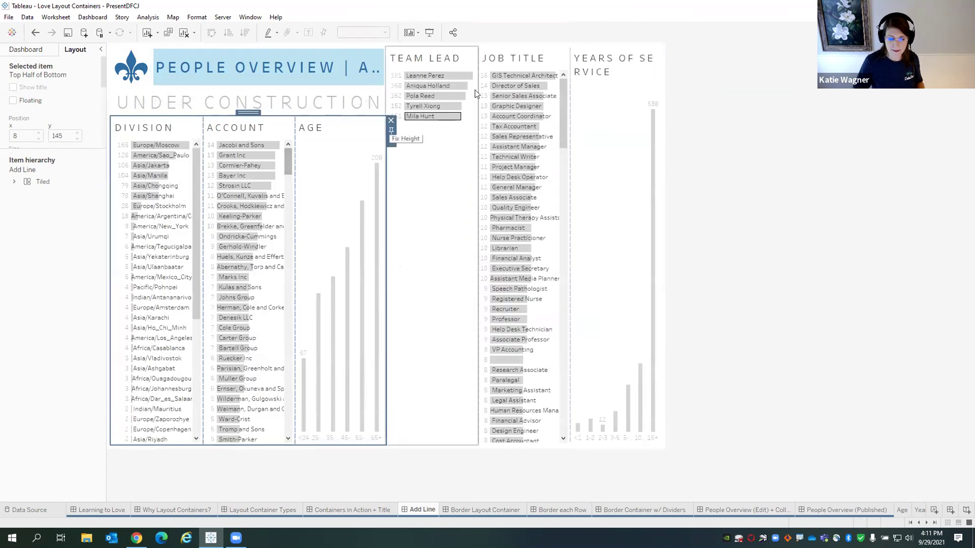
Move the container holding Team Lead, Job Title and Years of Service into the vertical container, directly below the Under Construction text.
click(433, 56)
double_click(432, 50)
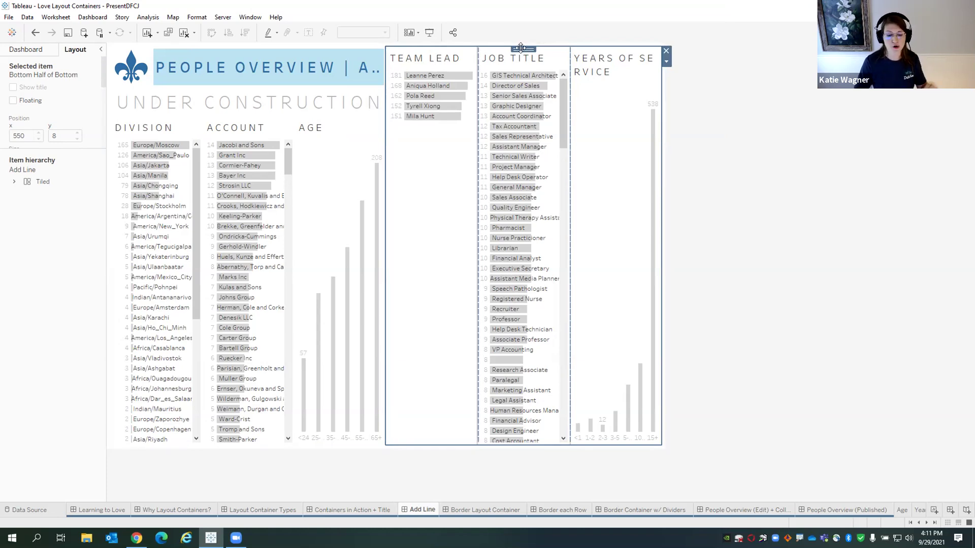
mouse_move(520, 48)
mouse_down()
mouse_move(257, 338)
mouse_move(250, 432)
mouse_move(248, 424)
mouse_up()
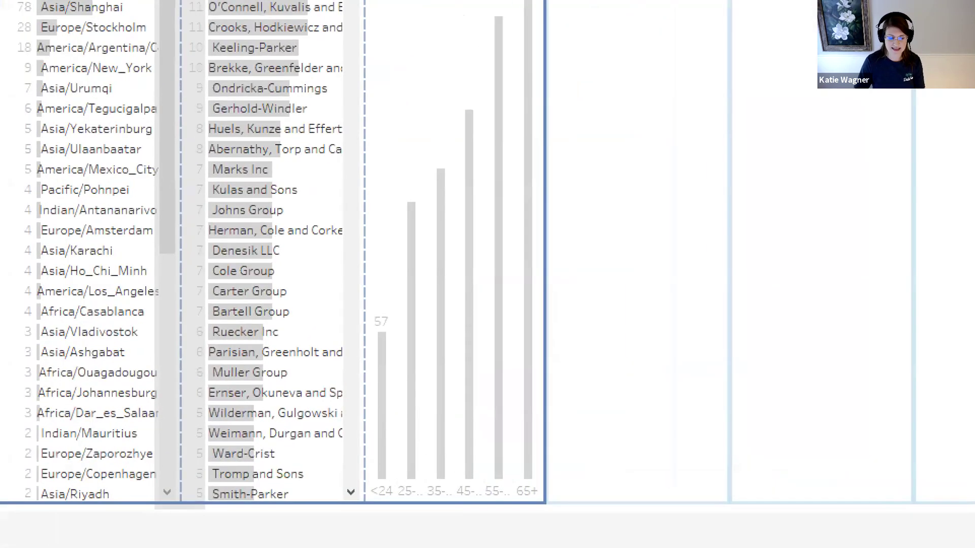
drag(180, 206, 406, 53)
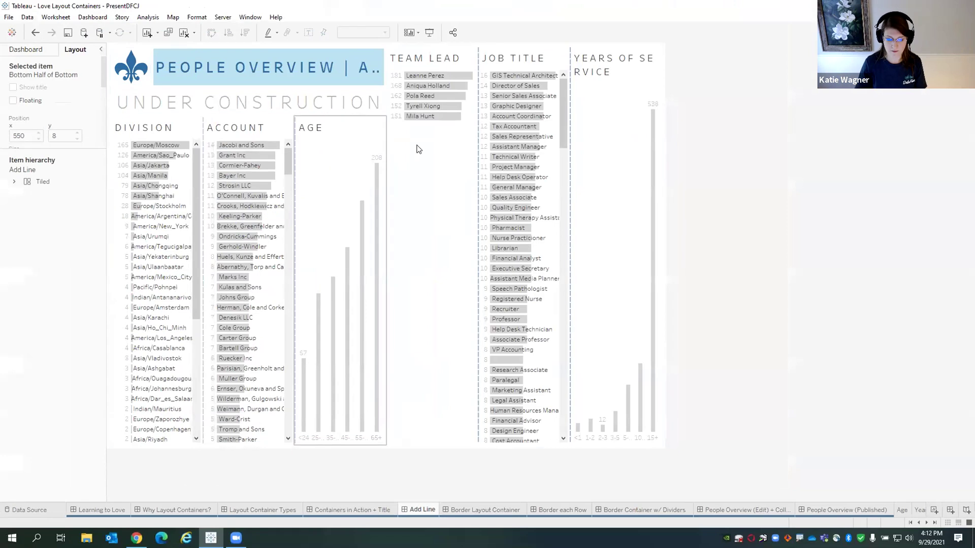
drag(436, 47, 522, 44)
drag(274, 289, 234, 434)
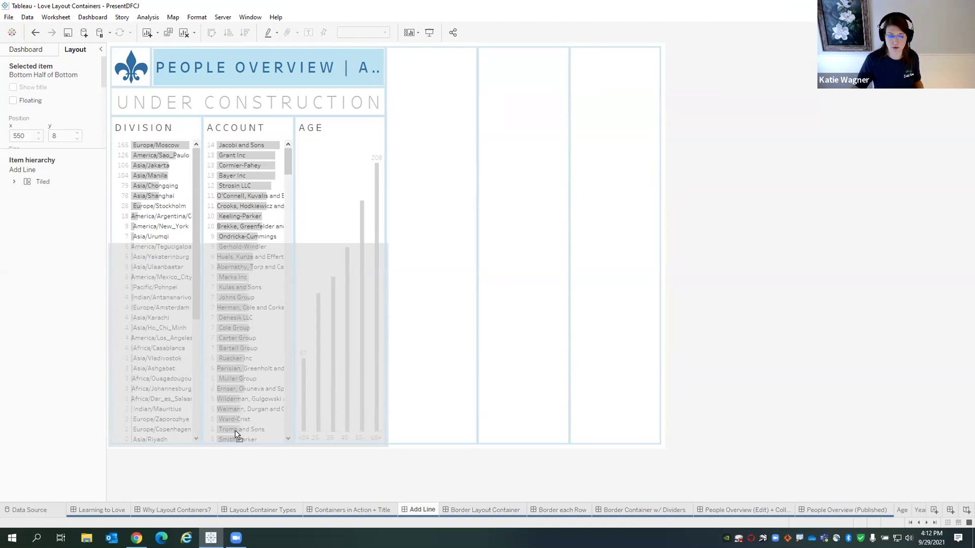
click(260, 117)
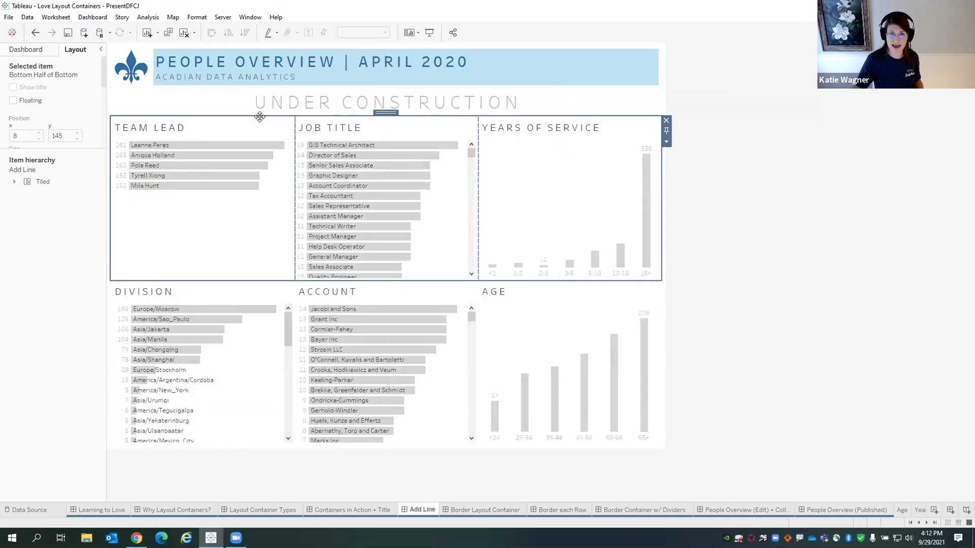
Move the Division, Account and Age row container above the Team Lead row in the vertical container.
click(380, 303)
double_click(381, 277)
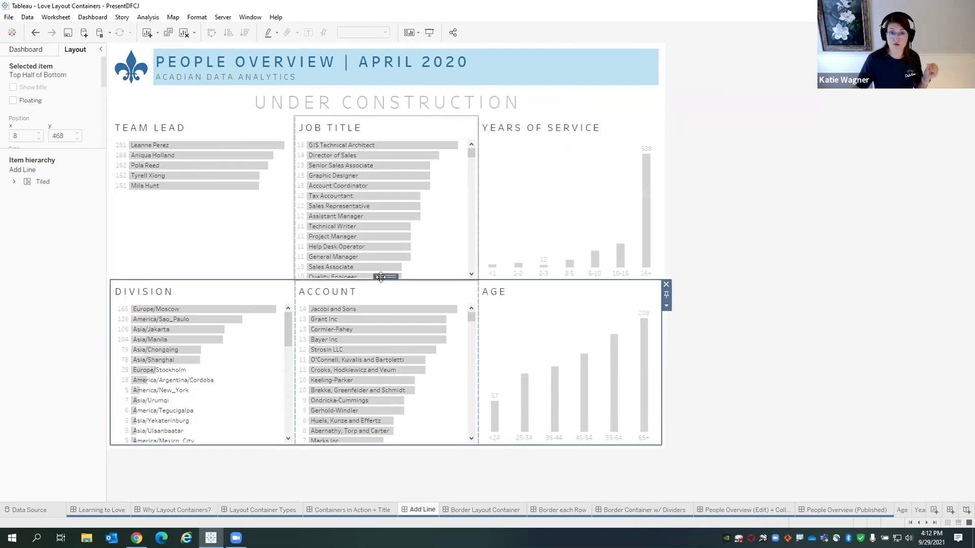
drag(381, 277, 384, 121)
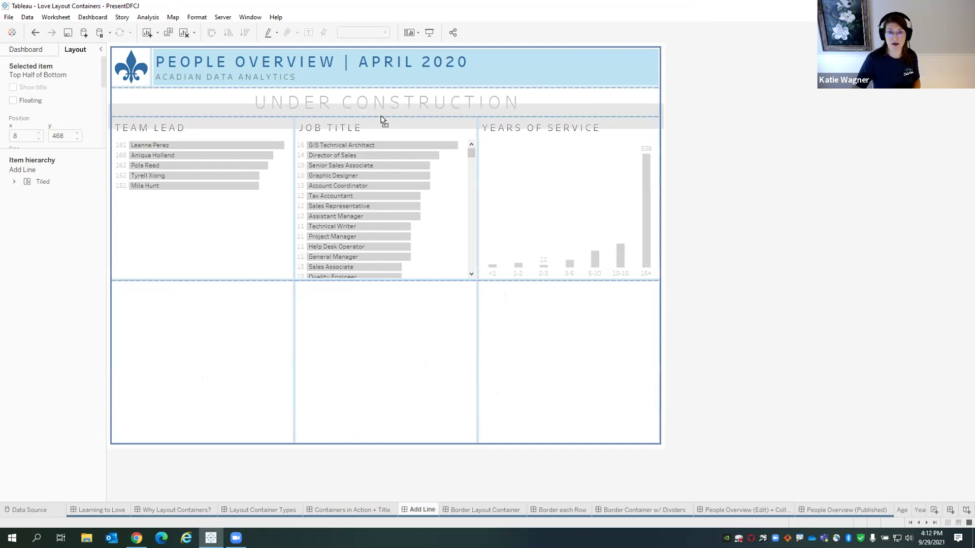
drag(383, 120, 381, 116)
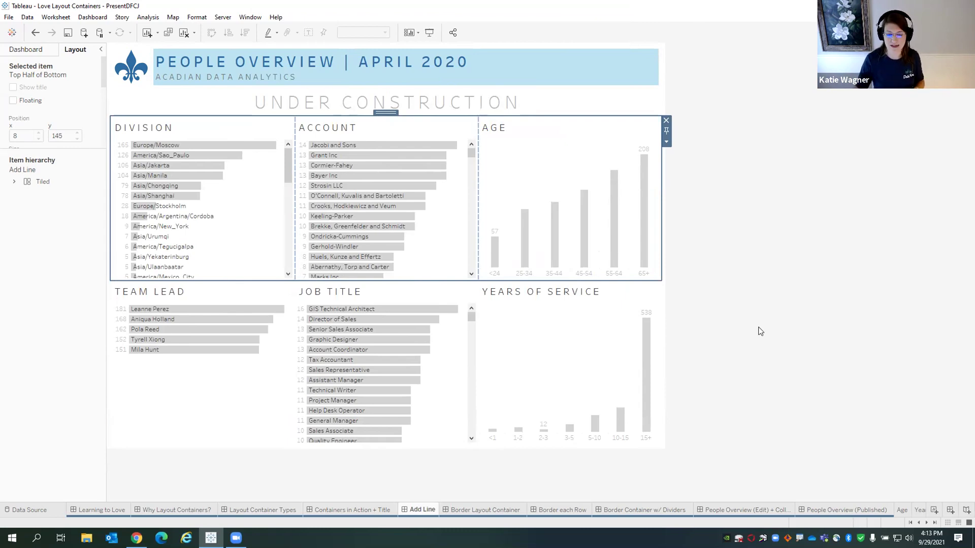
click(480, 511)
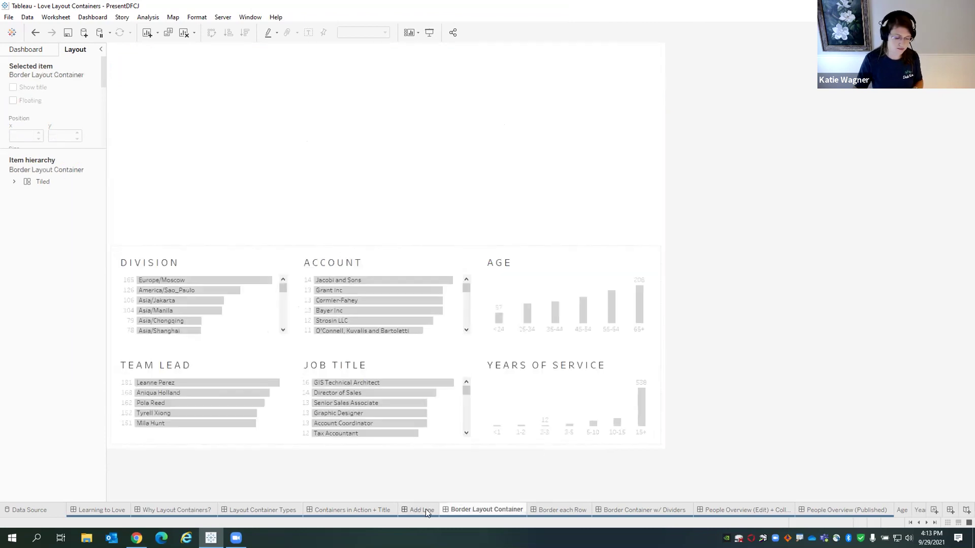
click(422, 510)
click(704, 198)
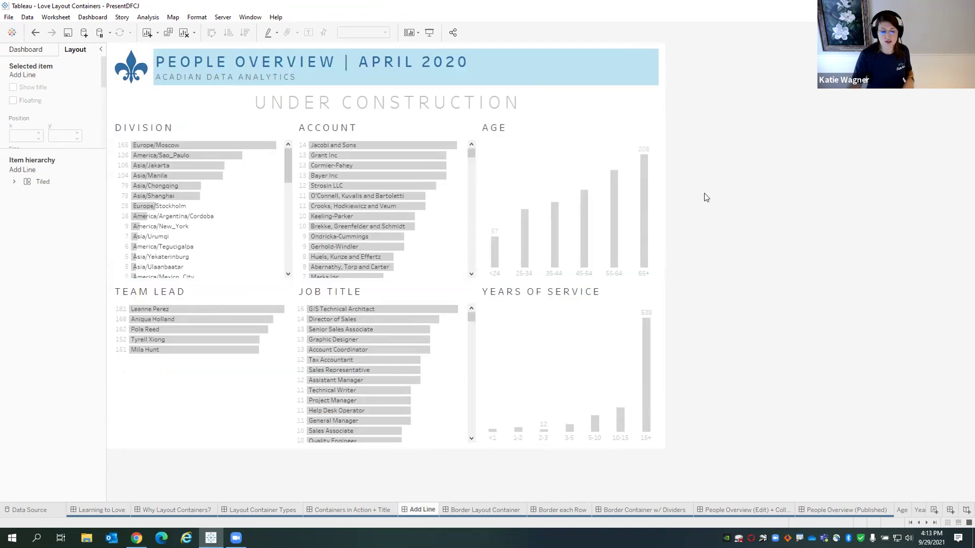
Enlarge the layout properties area and insert a blank object between the dashboard header and the Under Construction text.
click(565, 72)
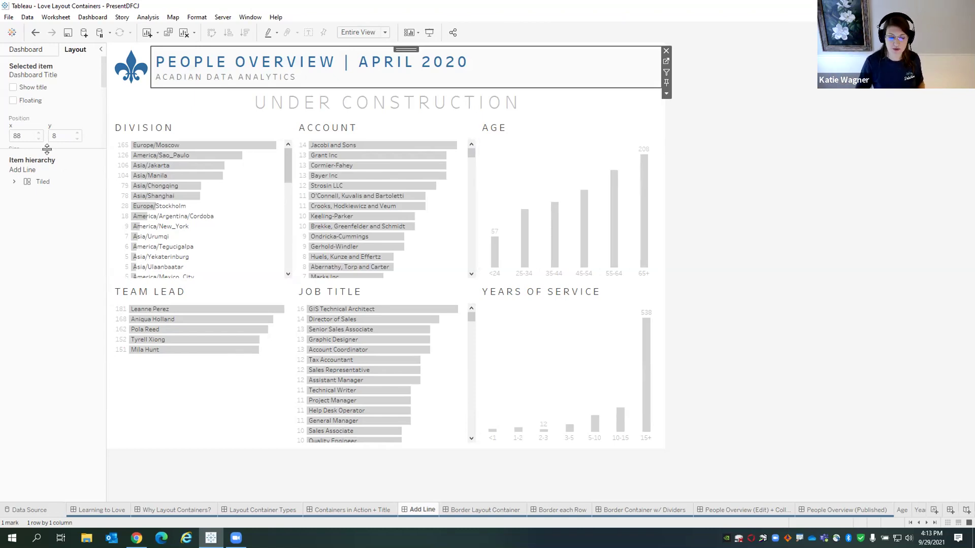
drag(48, 148, 53, 376)
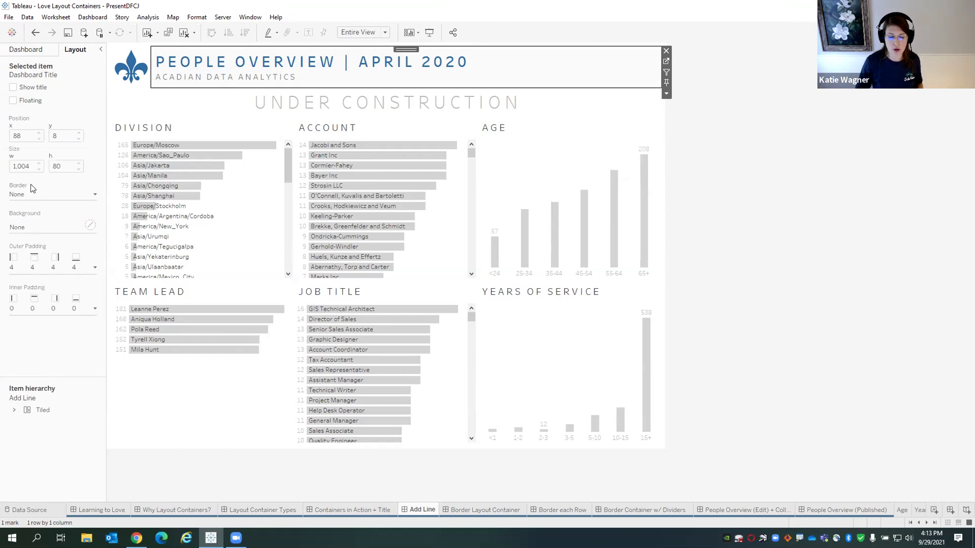
click(36, 50)
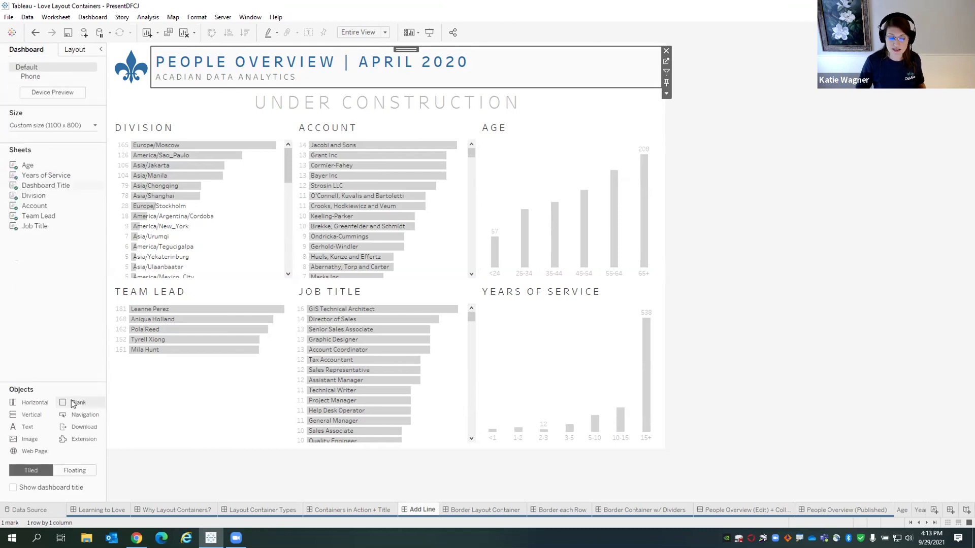
drag(73, 404, 301, 95)
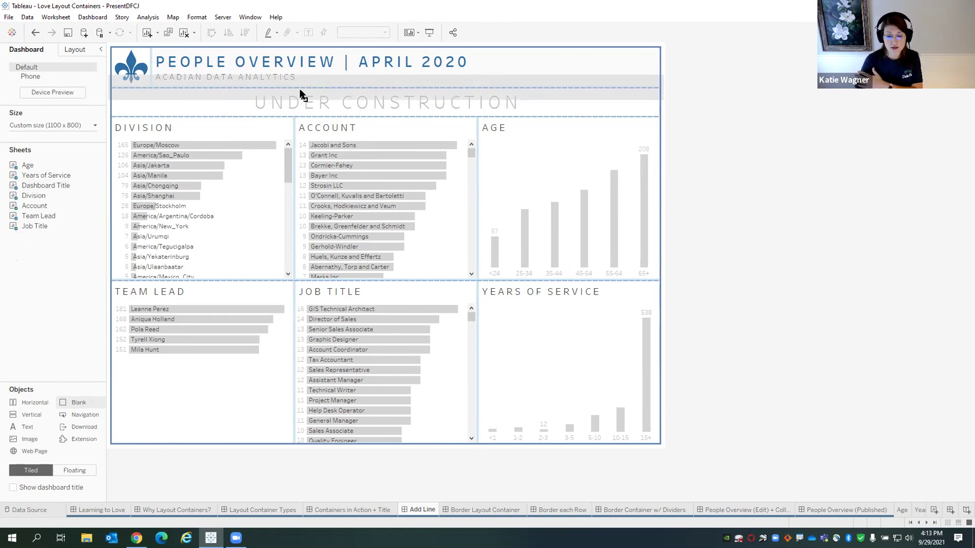
drag(301, 92, 301, 91)
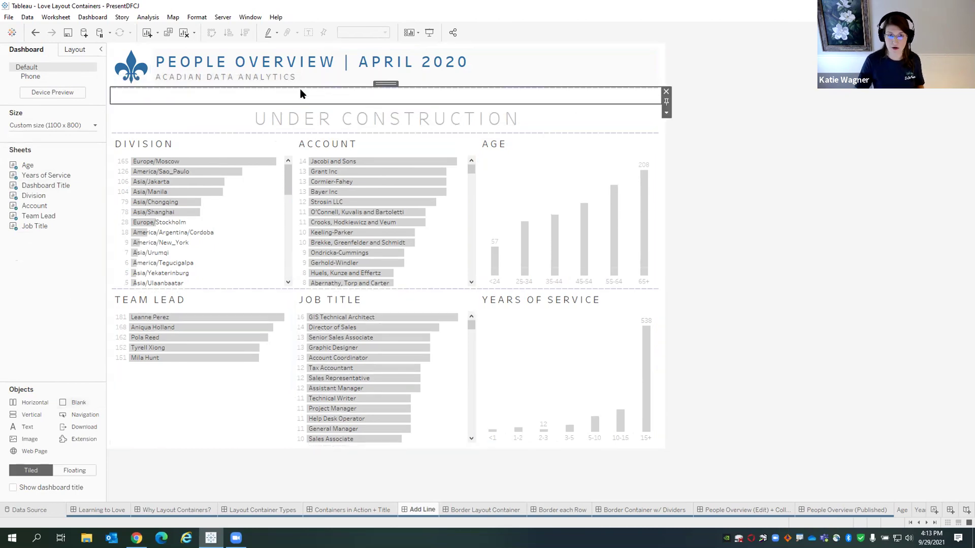
Check the height of the new blank object in its layout properties.
click(73, 49)
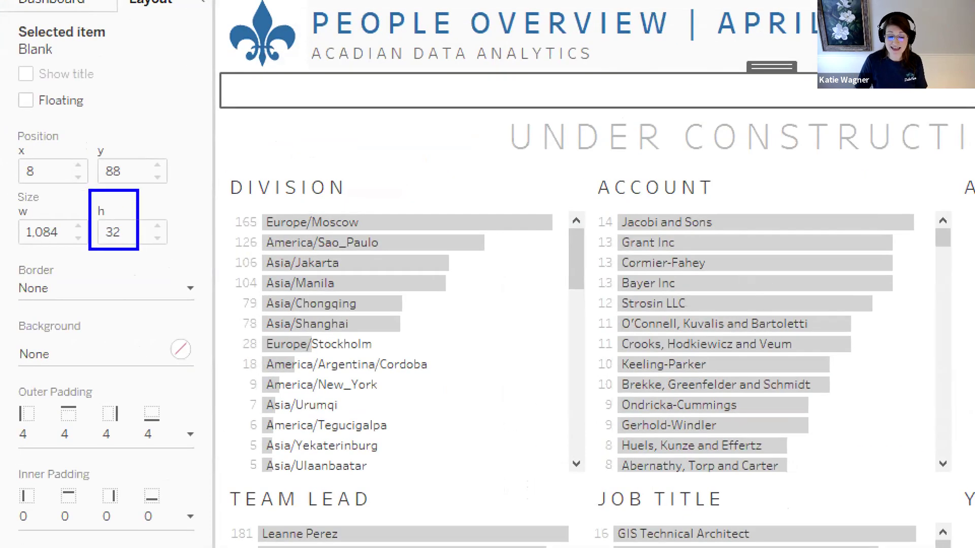
drag(138, 249, 199, 274)
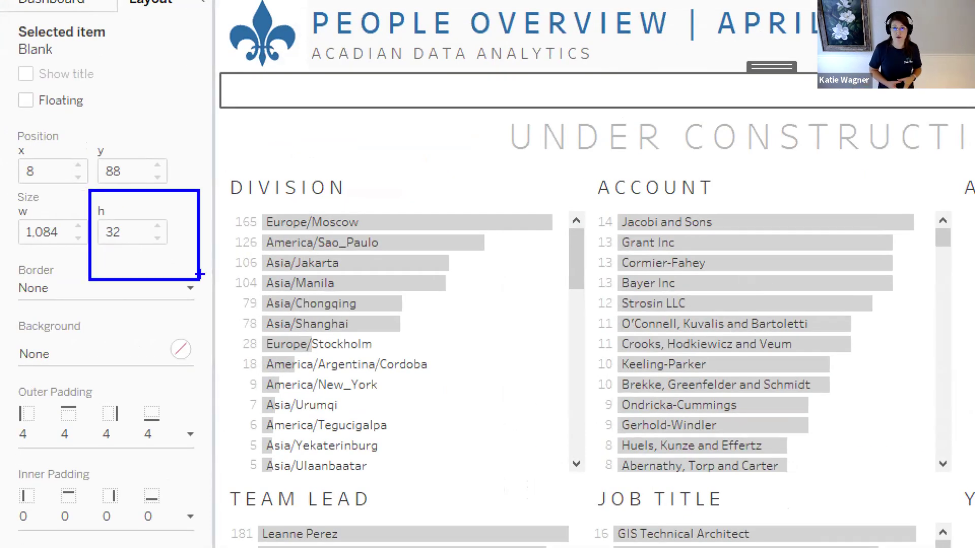
drag(151, 14, 160, 75)
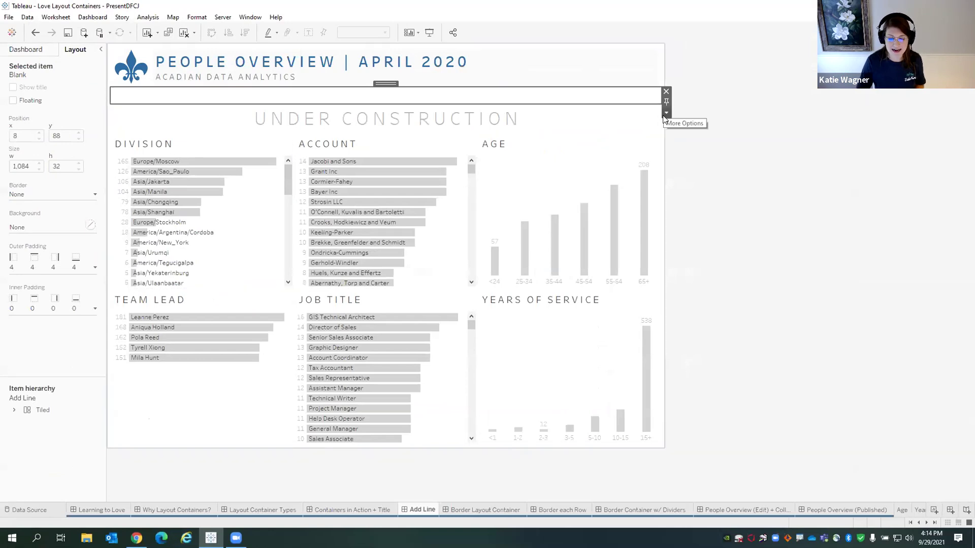
Try to set the blank object's height to 3 pixels.
click(667, 115)
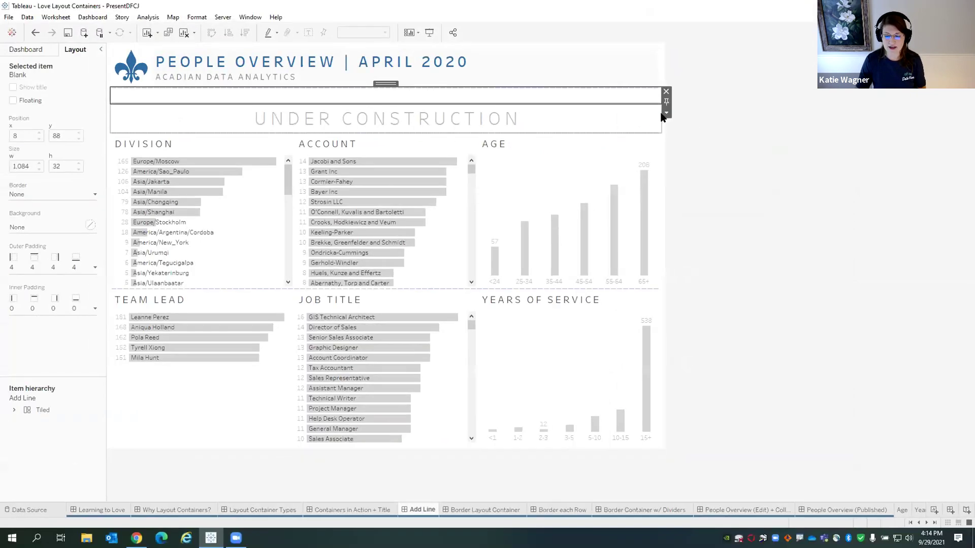
click(652, 78)
click(684, 148)
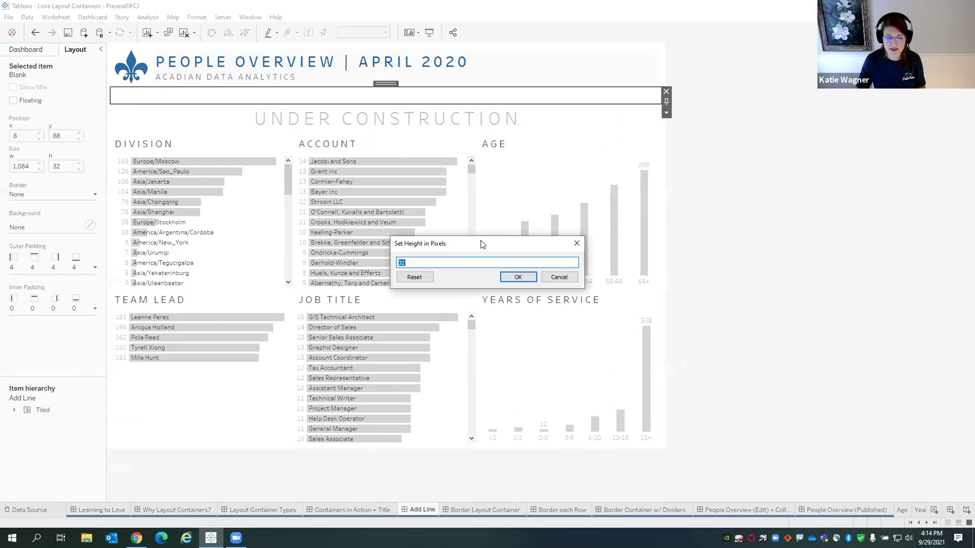
text(3)
key(Return)
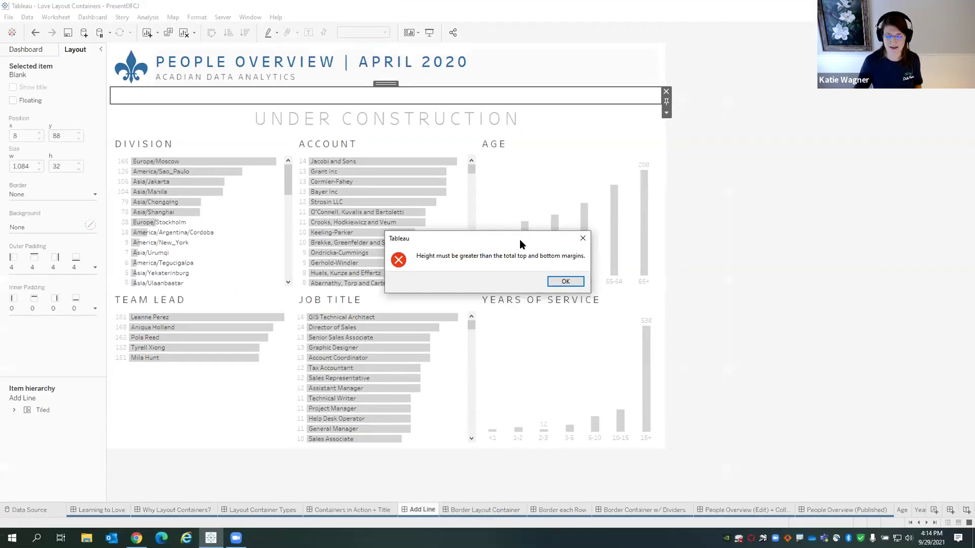
click(704, 217)
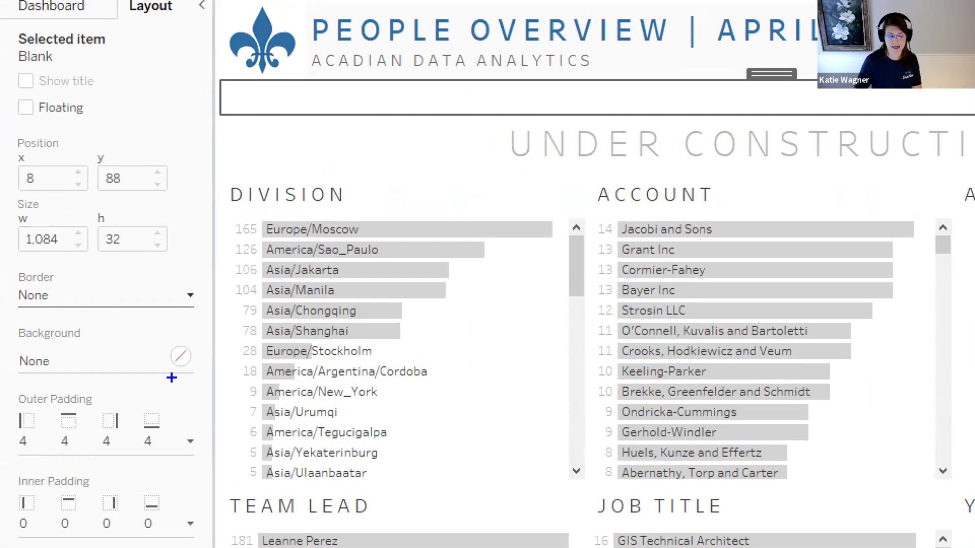
Examine the blank object's outer and inner padding settings.
drag(9, 379, 224, 547)
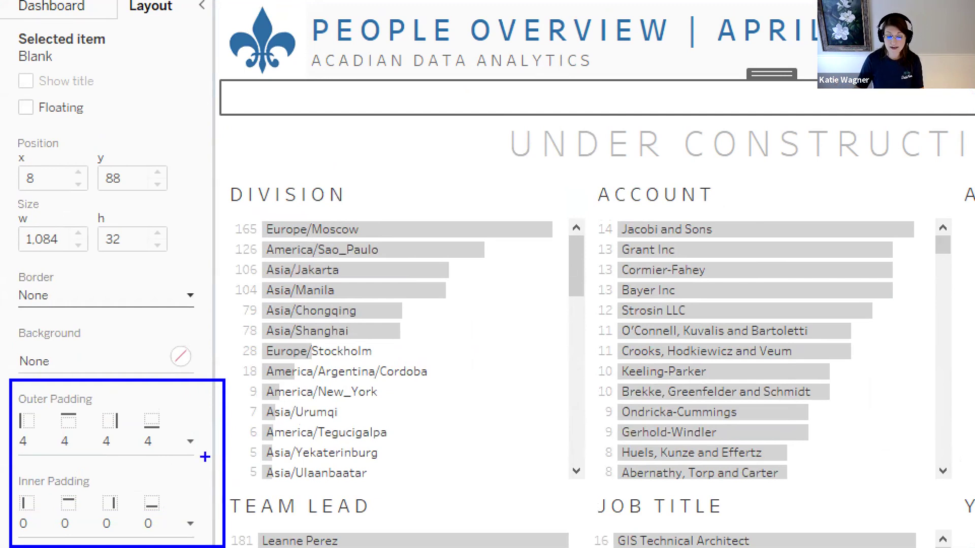
drag(169, 441, 235, 356)
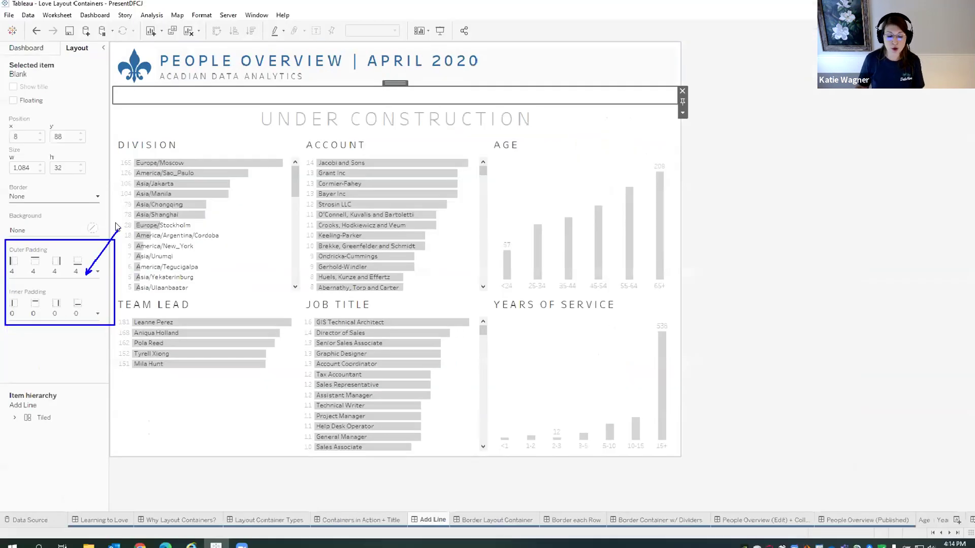
click(75, 269)
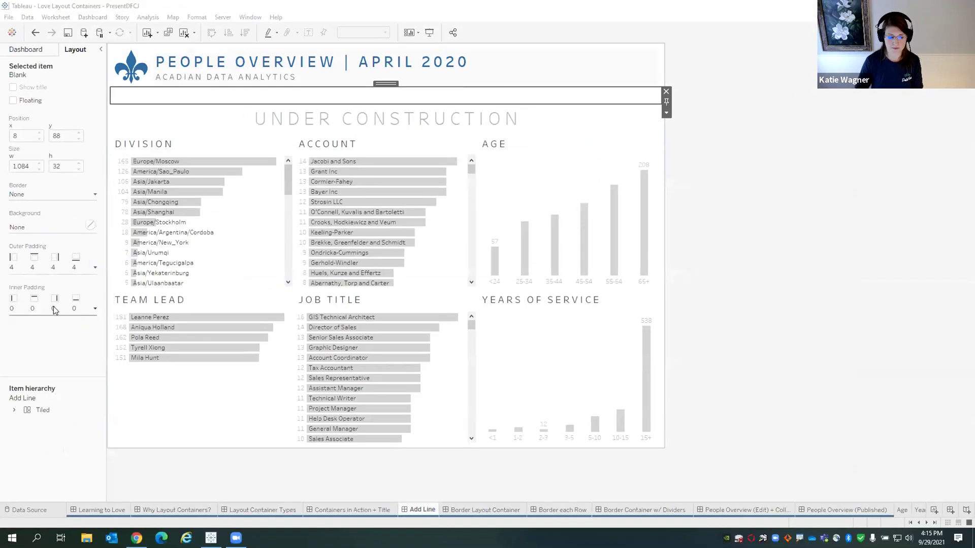
Set the blank object's outer padding to 0 on all sides.
double_click(53, 301)
text(0)
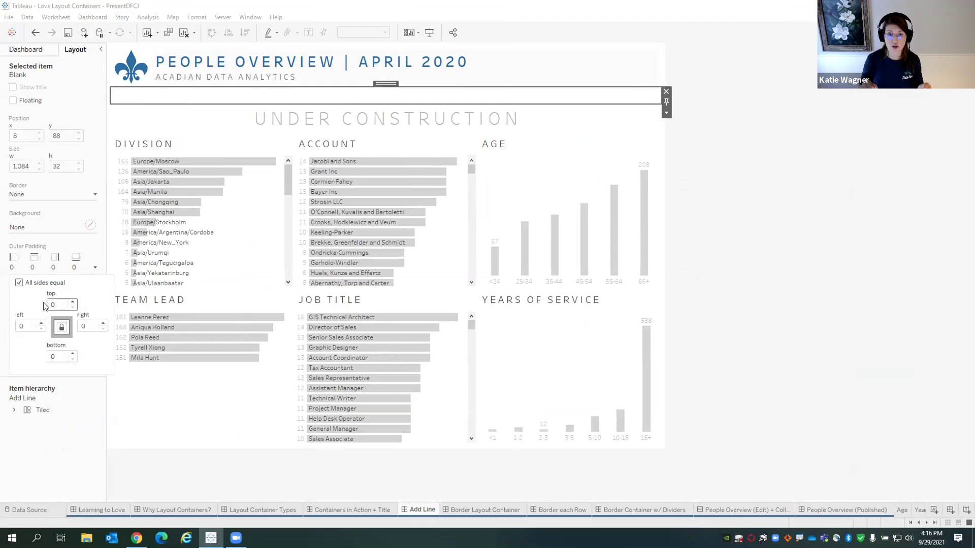
key(Return)
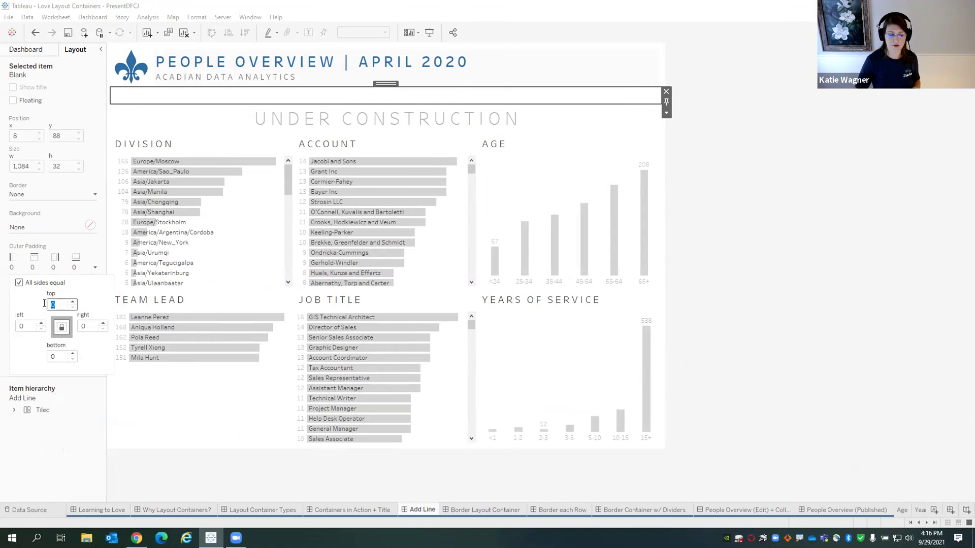
click(680, 126)
Edit the height of the blank object below the dashboard header to 3 pixels.
click(607, 95)
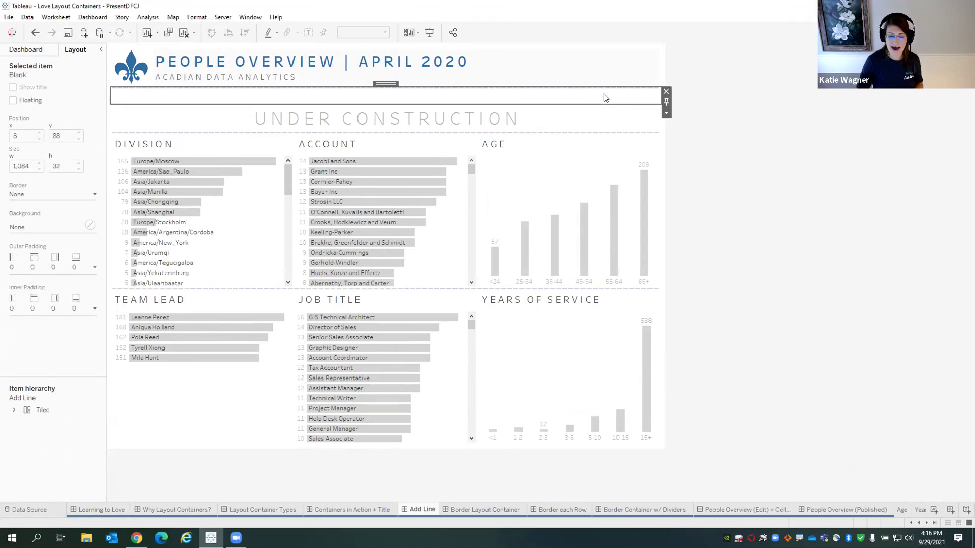
click(668, 113)
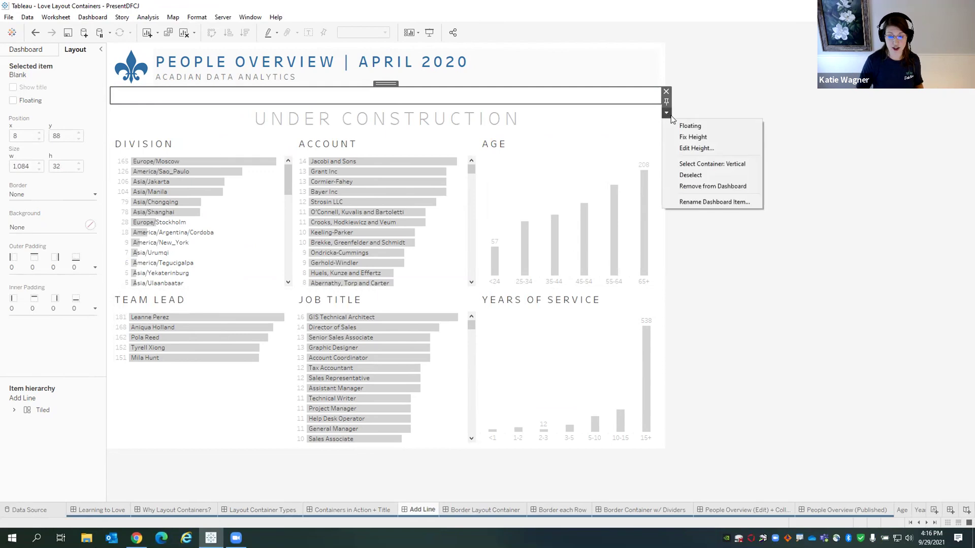
click(701, 149)
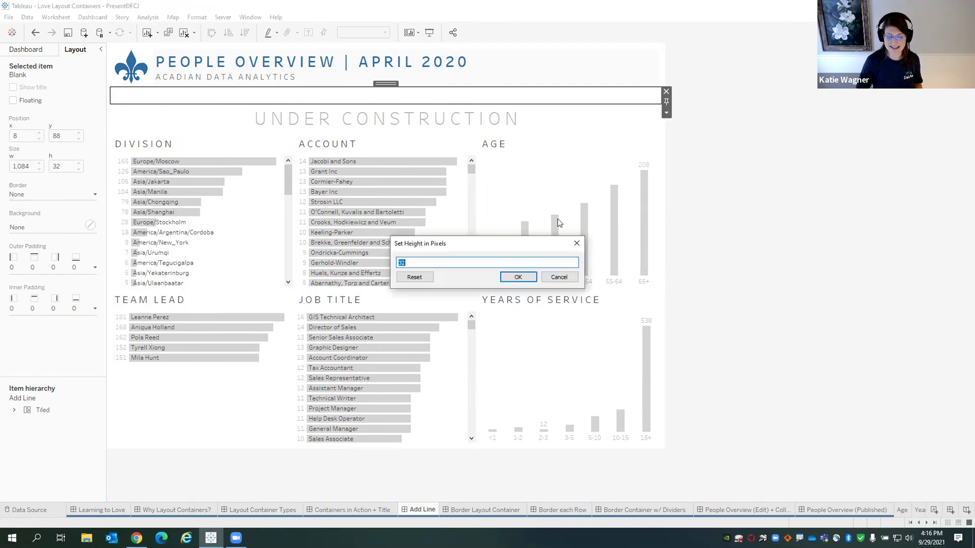
text(3)
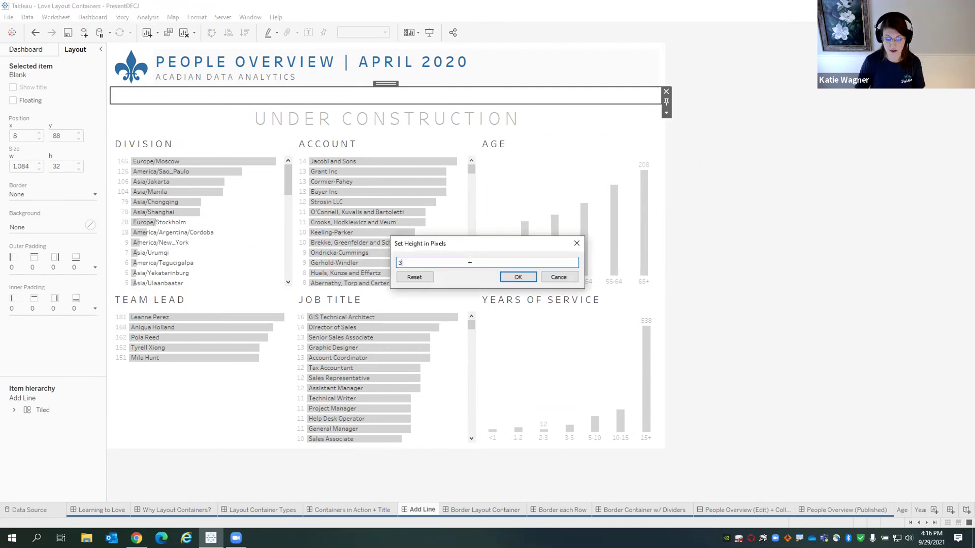
key(Return)
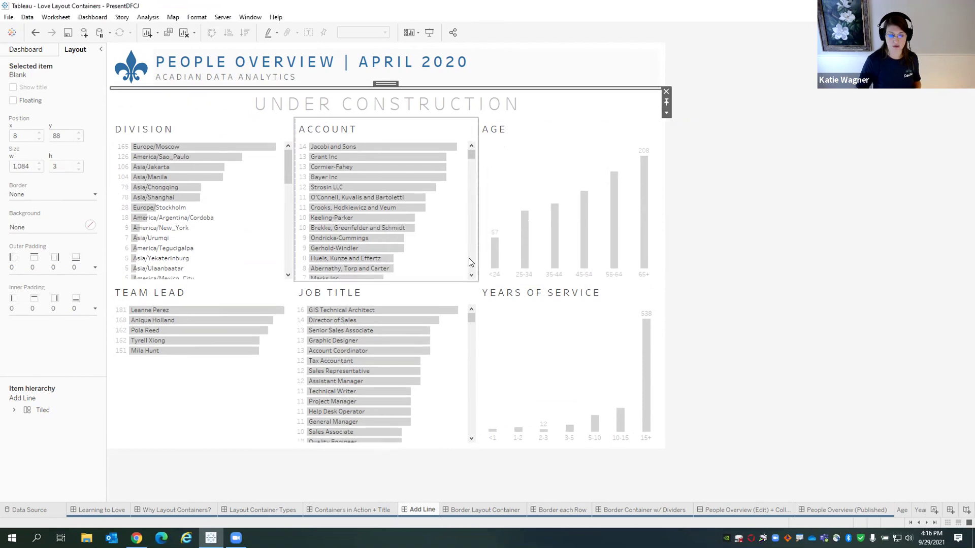
Give the blank object a blue background, #2e6da3, sampled from the fleur-de-lis logo in the dashboard header.
click(42, 229)
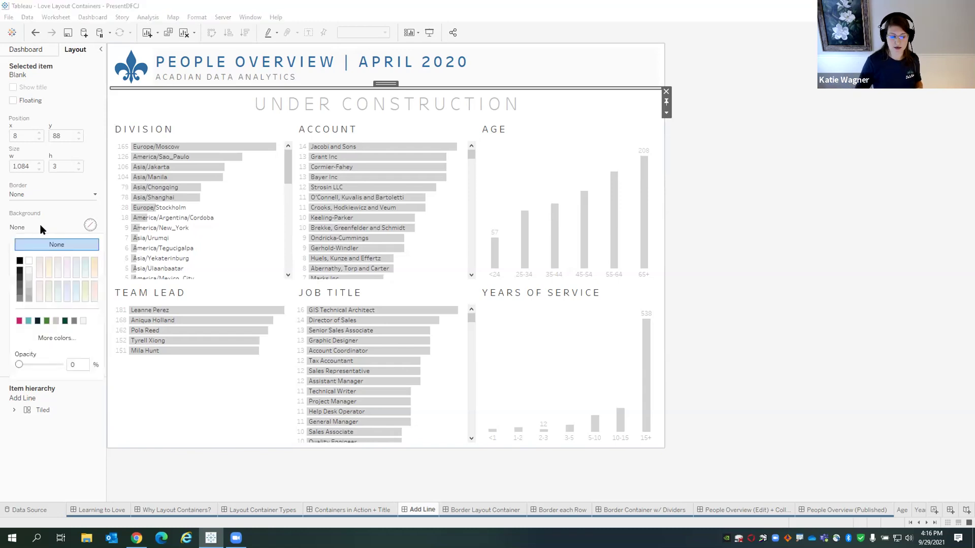
click(37, 321)
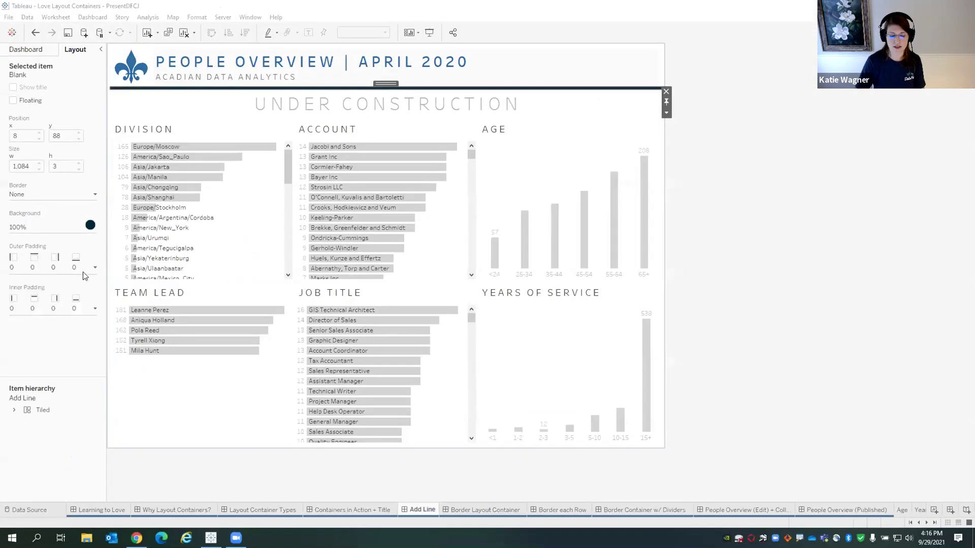
click(75, 232)
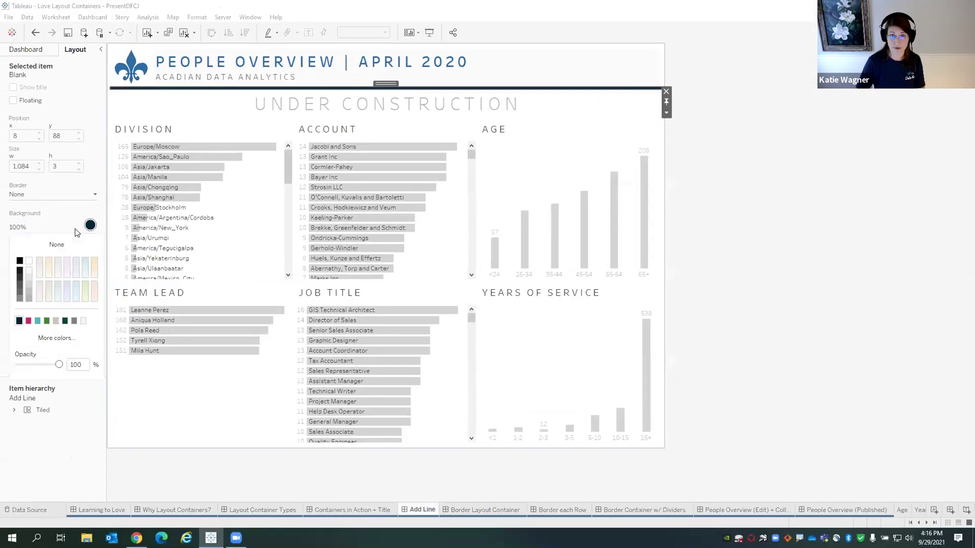
click(57, 338)
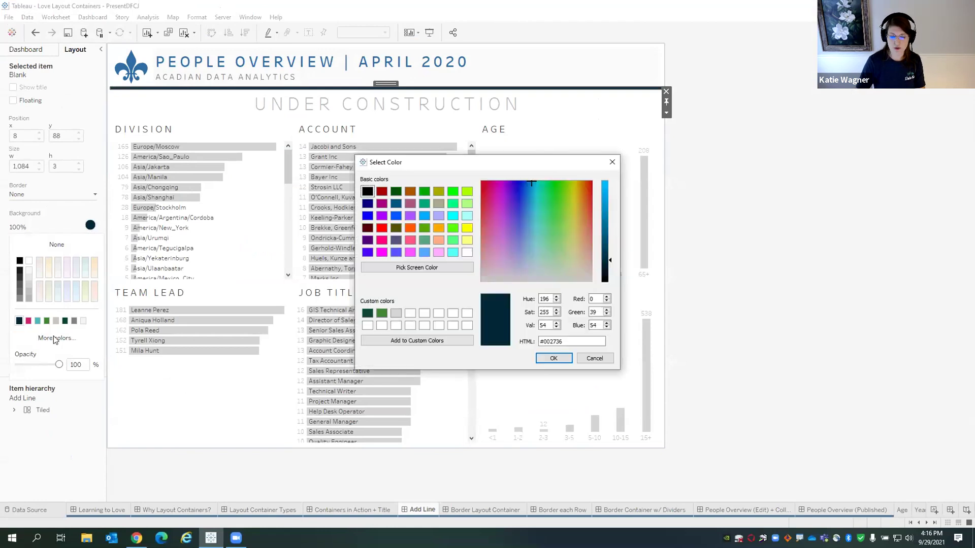
click(416, 270)
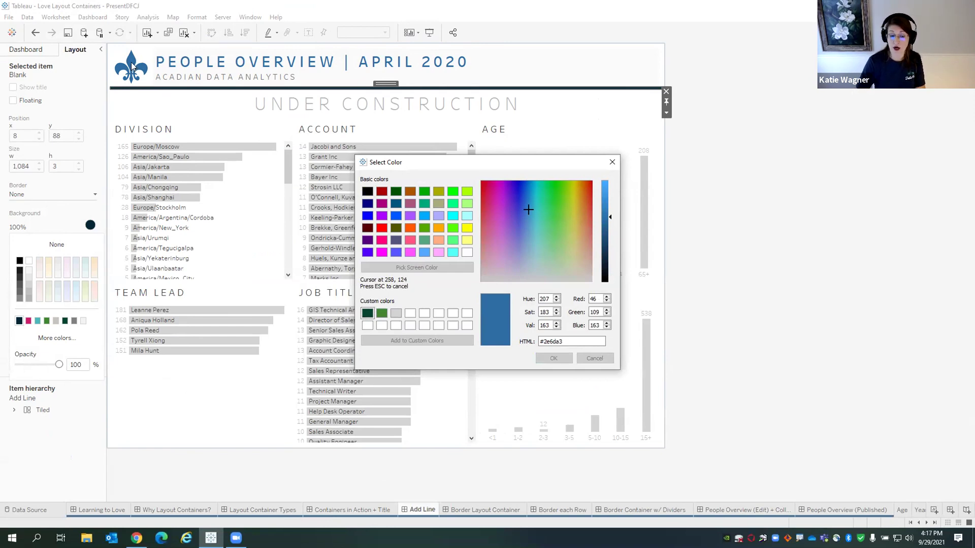
click(131, 63)
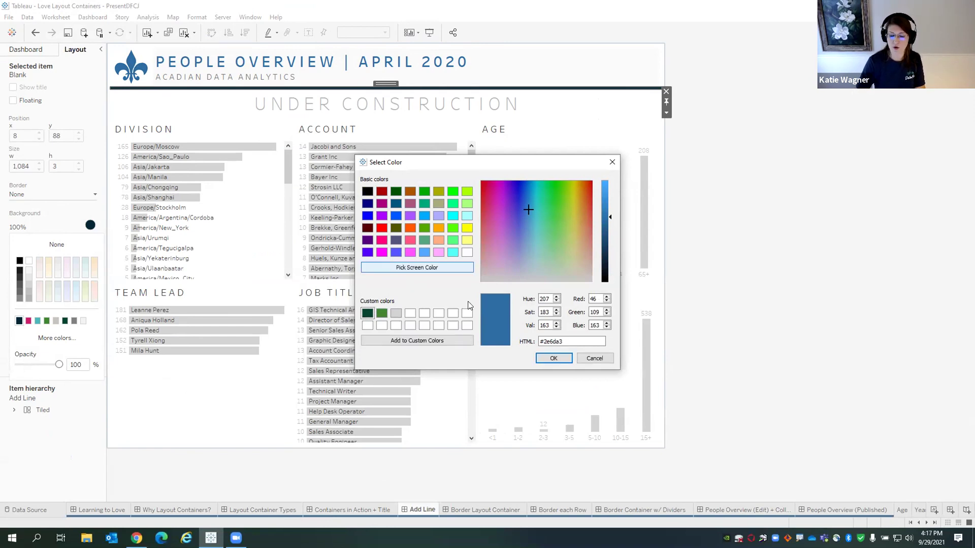
click(552, 358)
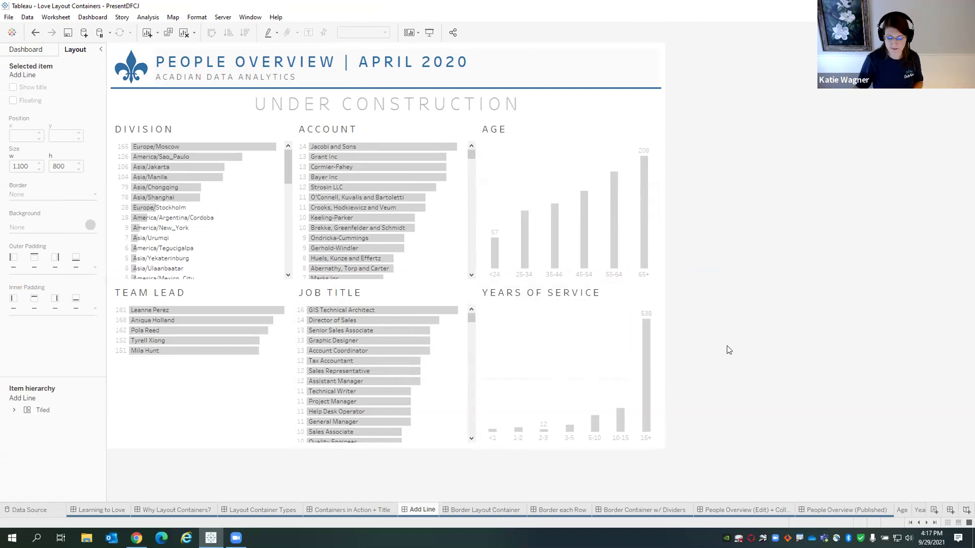
On the Border Layout Container dashboard, select the vertical container holding the six charts and examine its border setting and outline.
click(464, 512)
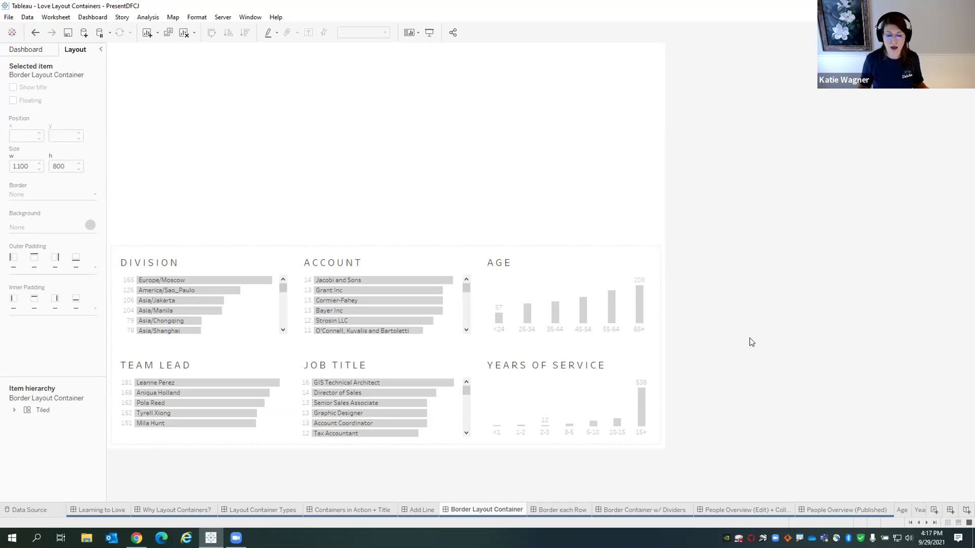
click(579, 272)
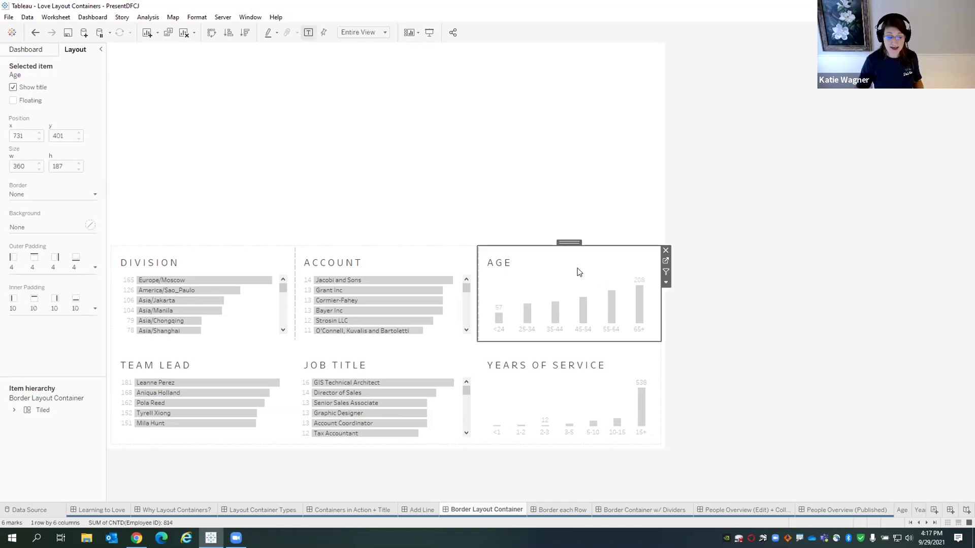
double_click(569, 242)
double_click(390, 241)
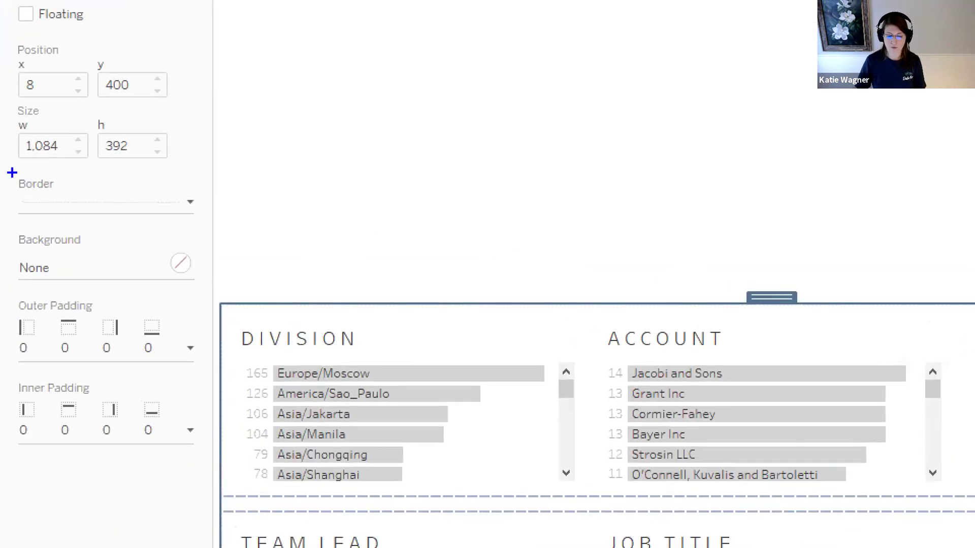
drag(2, 178, 112, 214)
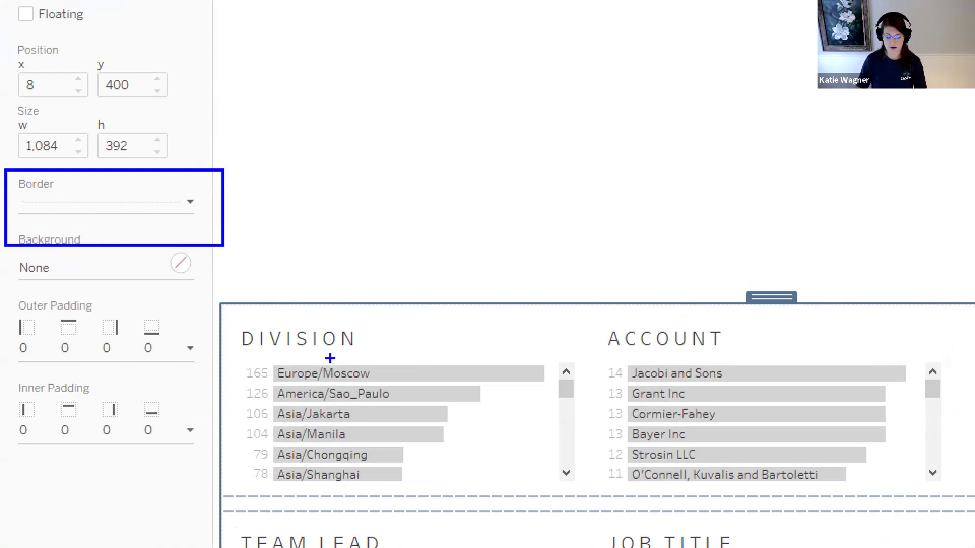
key(Escape)
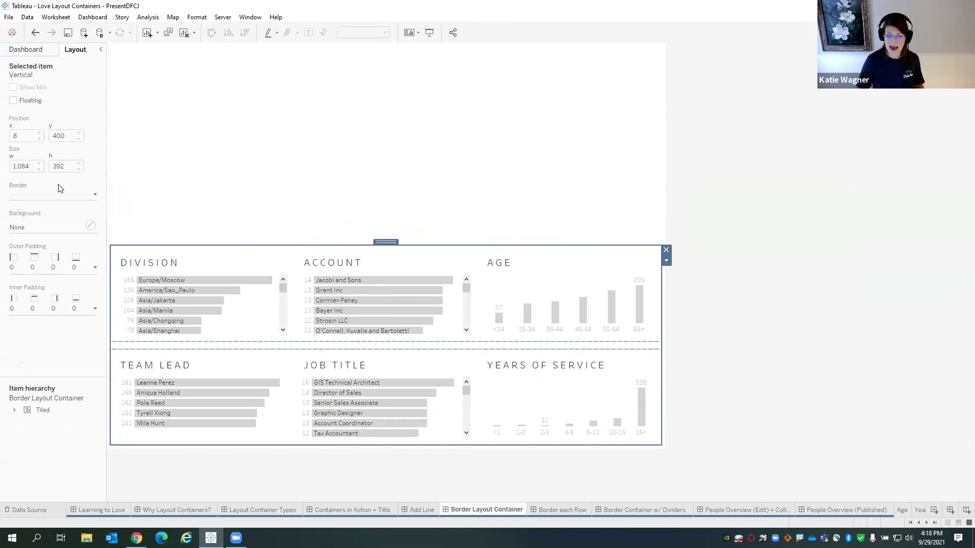
click(770, 286)
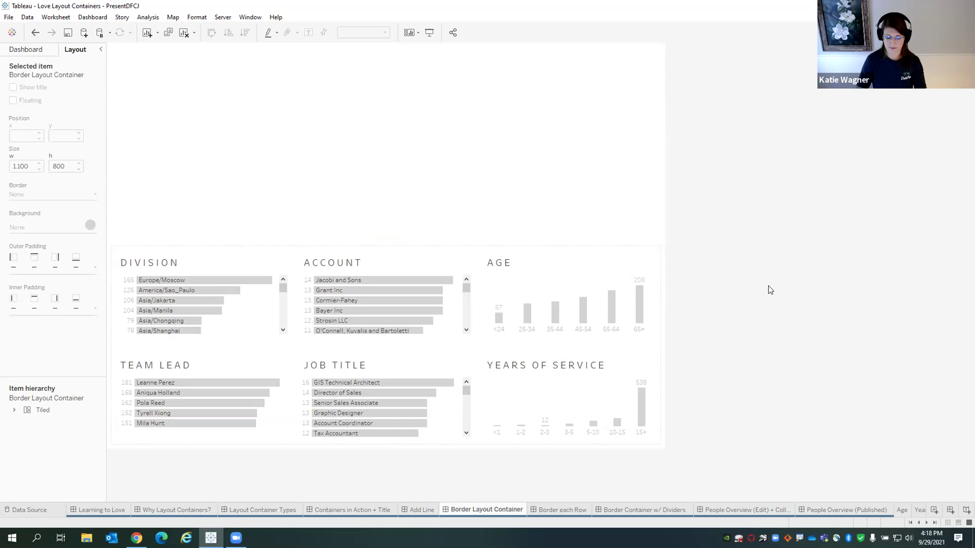
drag(635, 242, 791, 126)
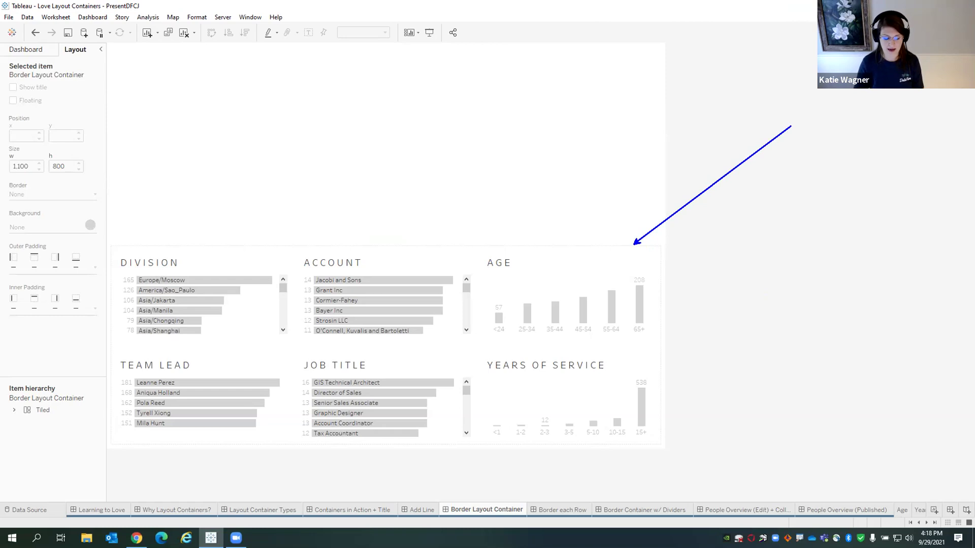
key(Escape)
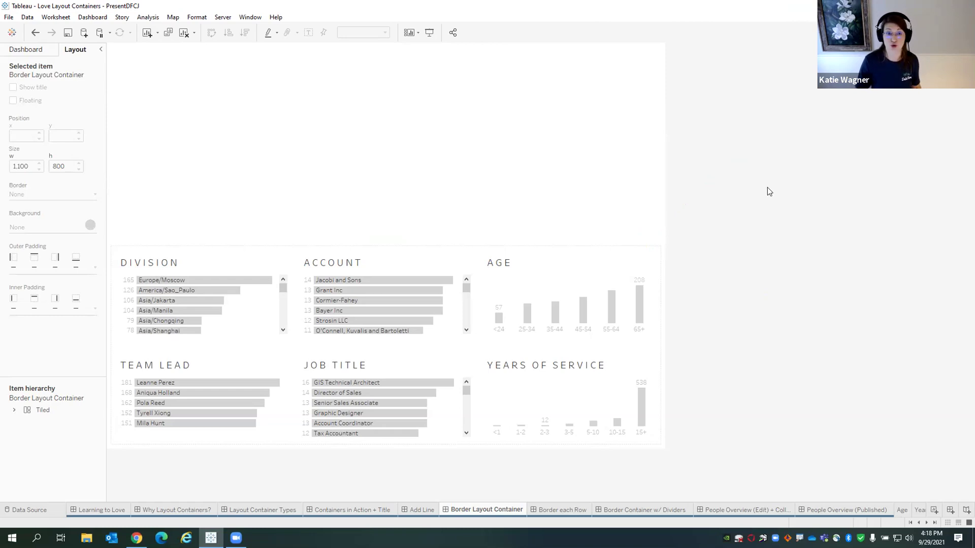
Open the Border Container w/ Dividers dashboard and examine the divider lines between the charts, especially around Account.
click(631, 510)
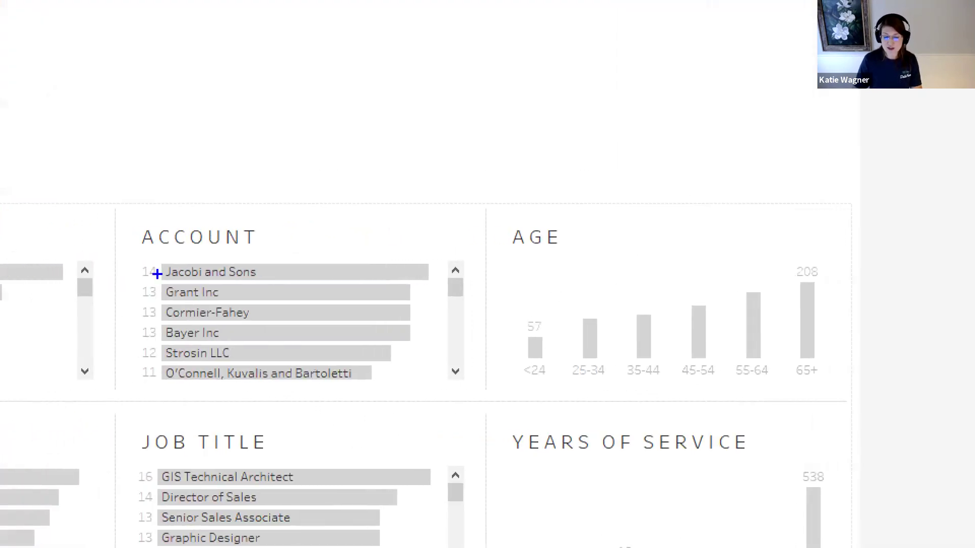
mouse_move(100, 196)
mouse_down()
mouse_move(141, 359)
mouse_move(133, 412)
mouse_up()
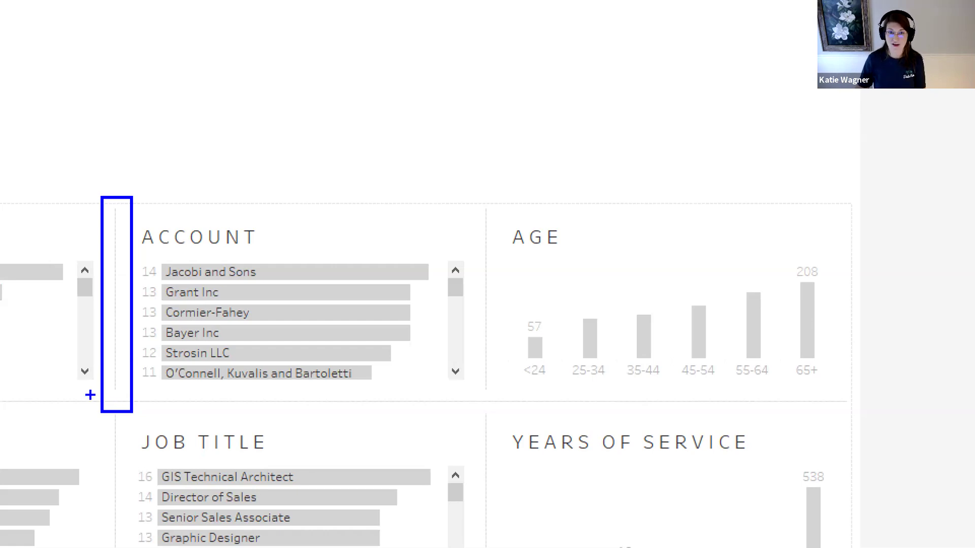
mouse_move(136, 205)
mouse_down()
mouse_move(326, 282)
mouse_move(455, 380)
mouse_move(453, 389)
mouse_up()
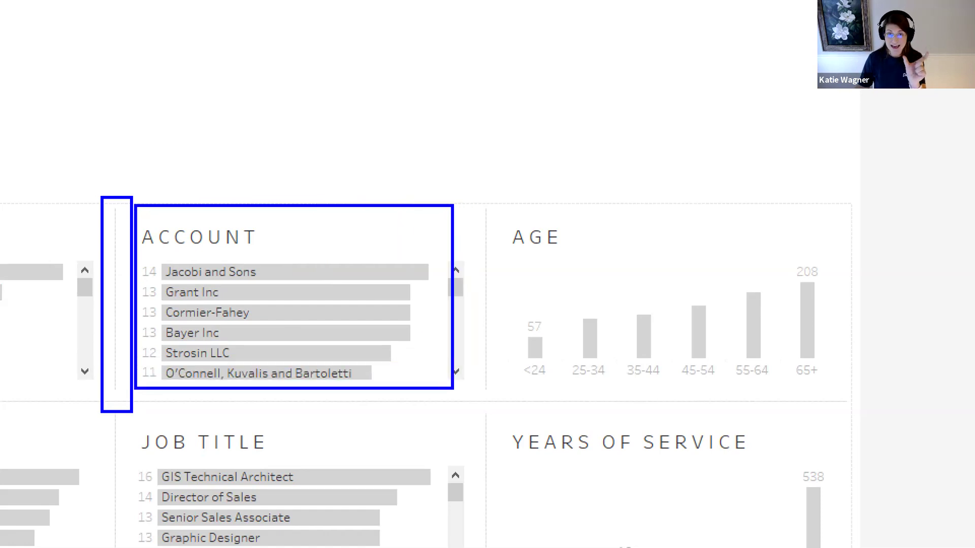
drag(474, 378, 509, 403)
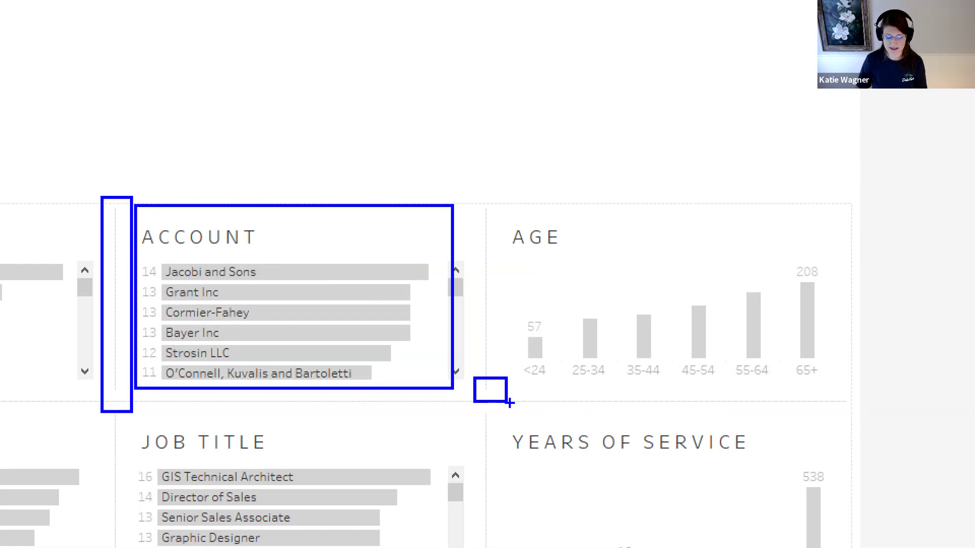
key(Escape)
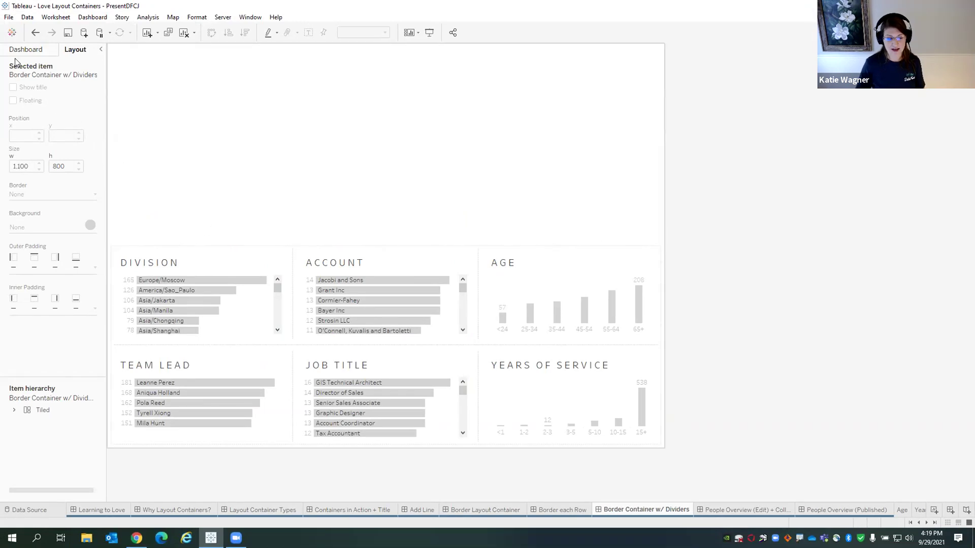
Enlarge the item hierarchy and expand its Tiled, Vertical and both Horizontal containers.
drag(58, 377, 197, 123)
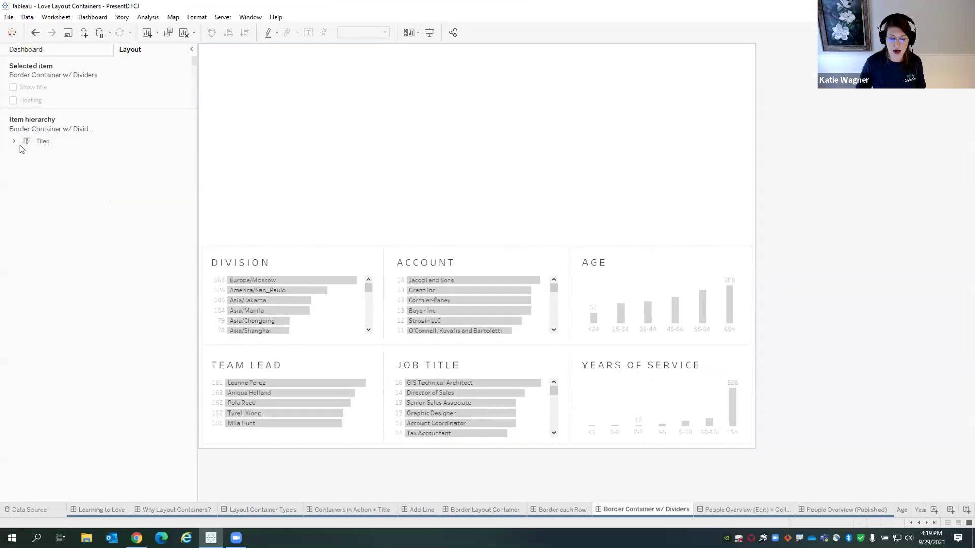
click(28, 246)
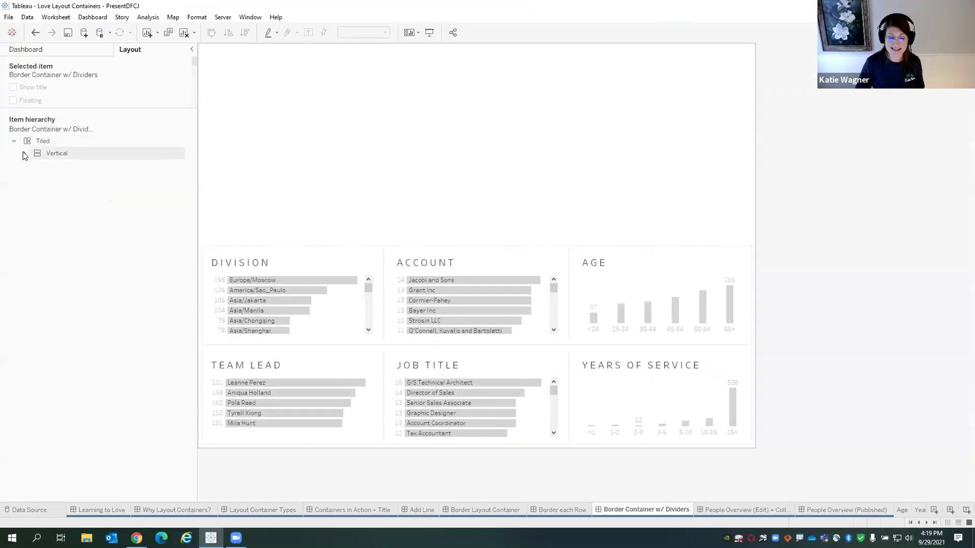
click(23, 153)
click(34, 178)
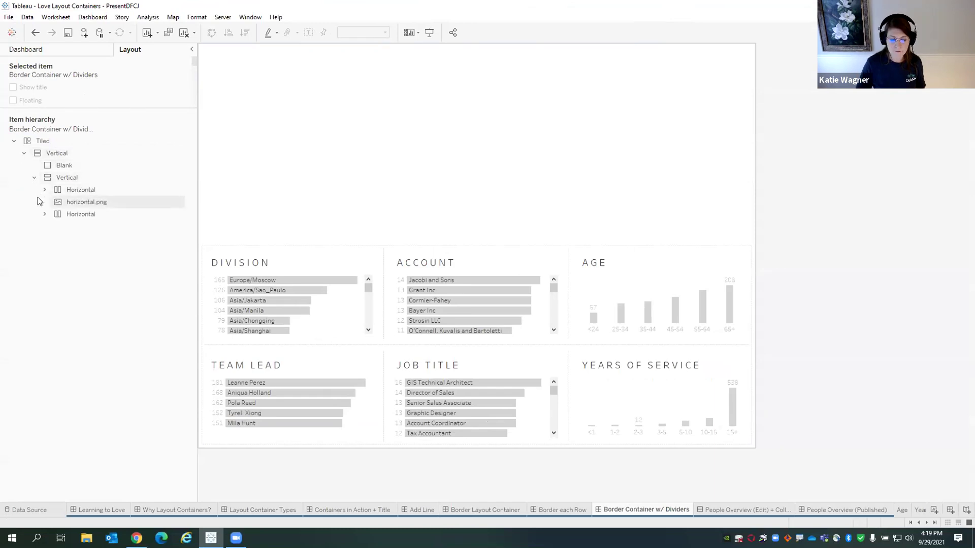
click(44, 189)
click(44, 274)
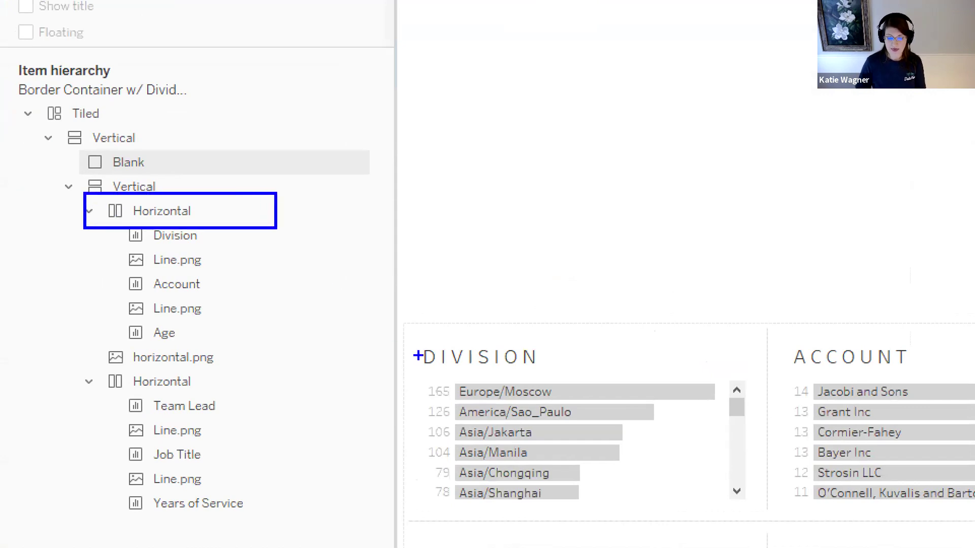
Compare the Division, Line.png and Account items in the first horizontal container with their positions on the dashboard.
drag(427, 349, 176, 235)
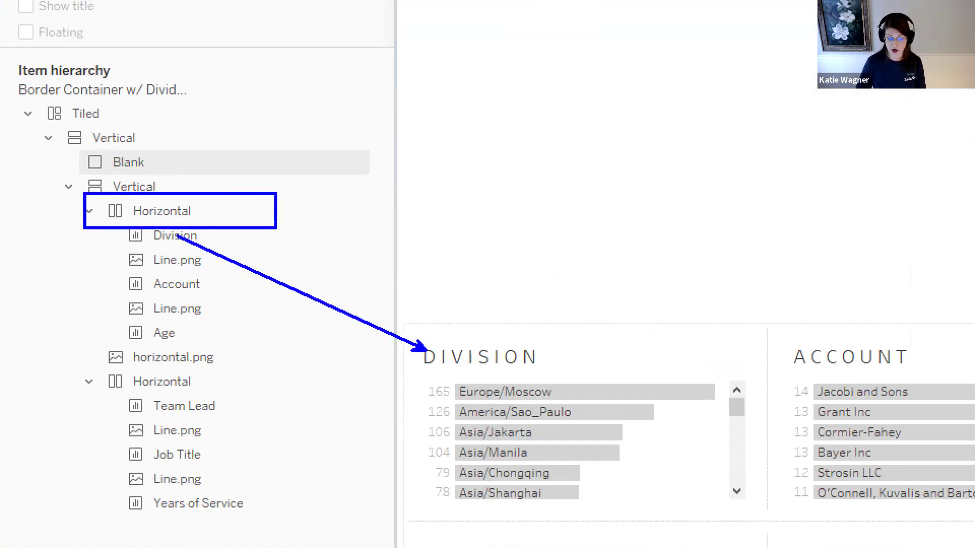
drag(771, 350, 192, 261)
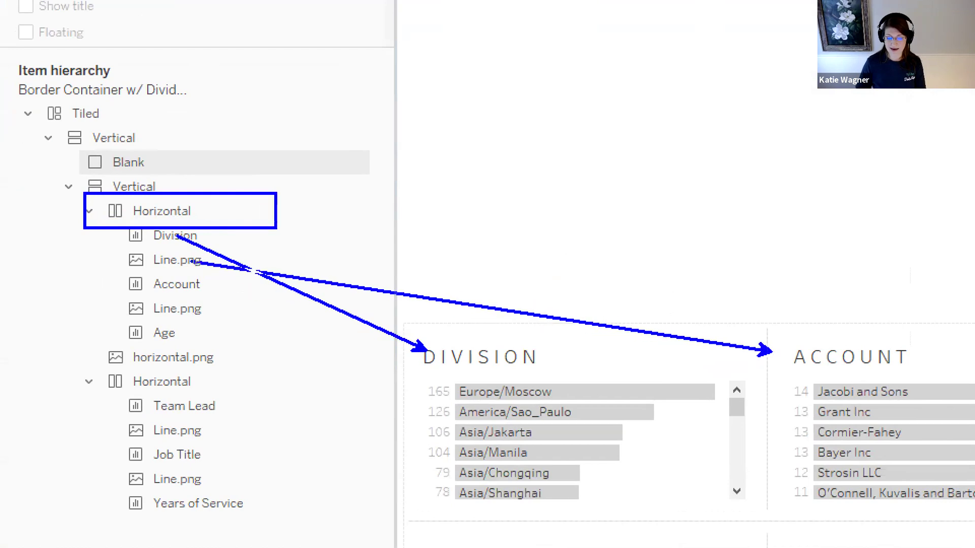
drag(888, 346, 196, 284)
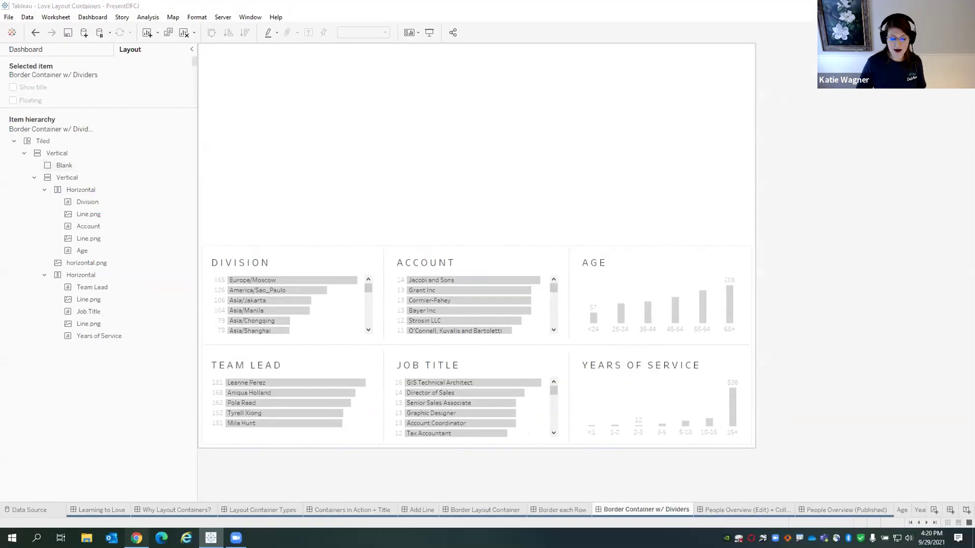
Switch to Chrome, examine the What's New in Tableau section on reordering dashboard objects in the item hierarchy, and return to Tableau.
click(137, 538)
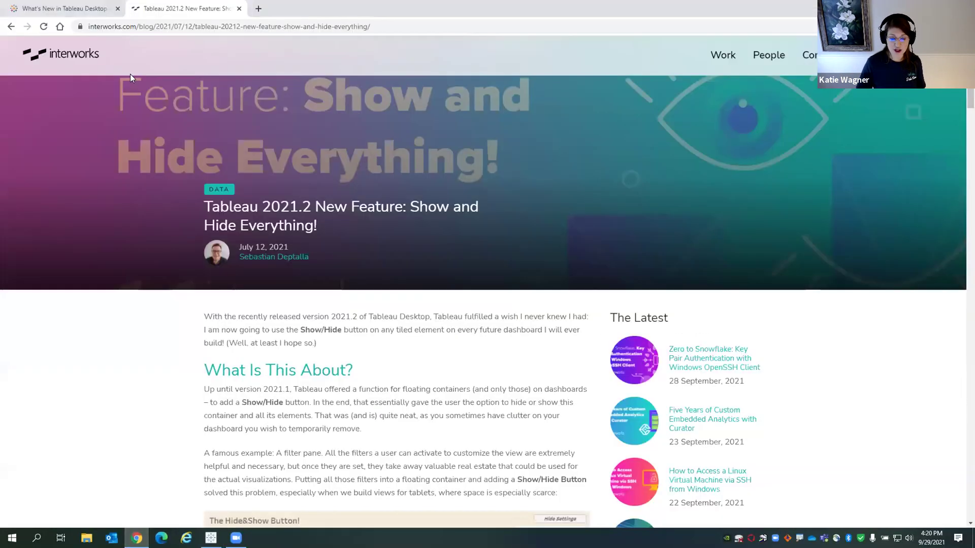
click(81, 9)
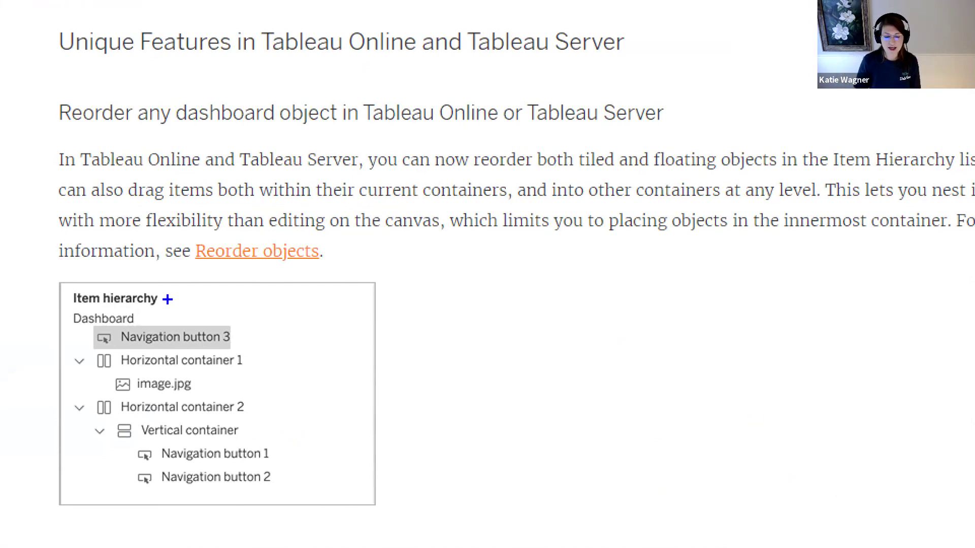
drag(170, 300, 265, 299)
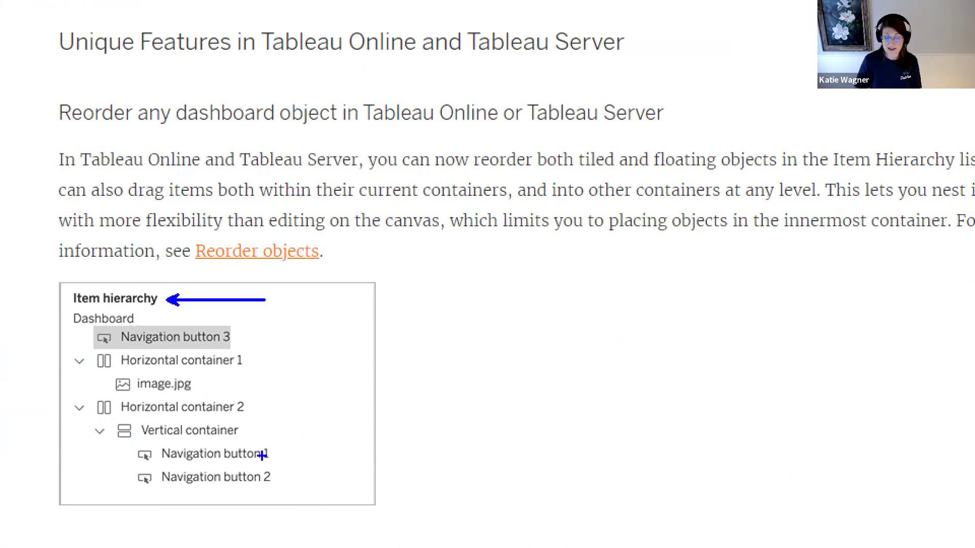
mouse_move(262, 455)
mouse_down()
mouse_move(303, 417)
mouse_move(279, 386)
mouse_move(202, 375)
mouse_move(218, 395)
mouse_up()
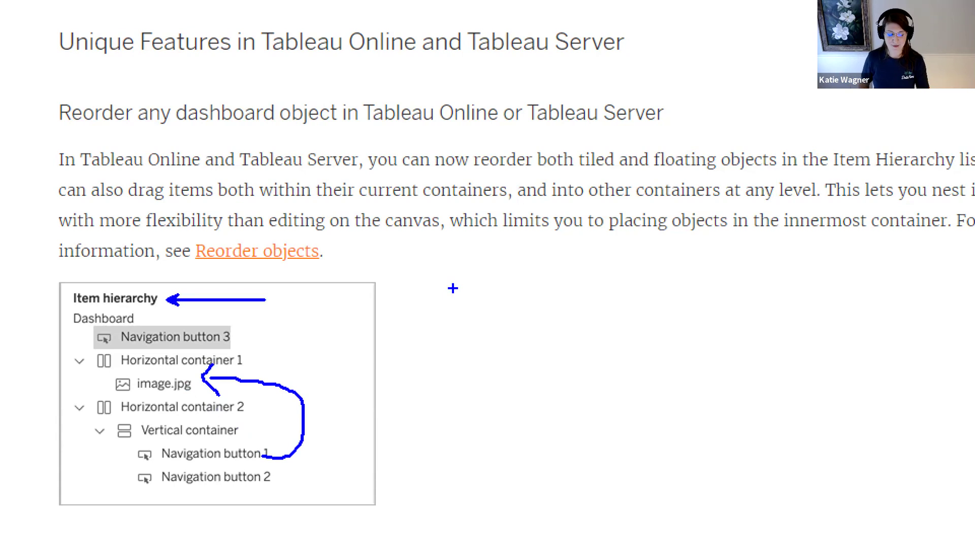
key(Escape)
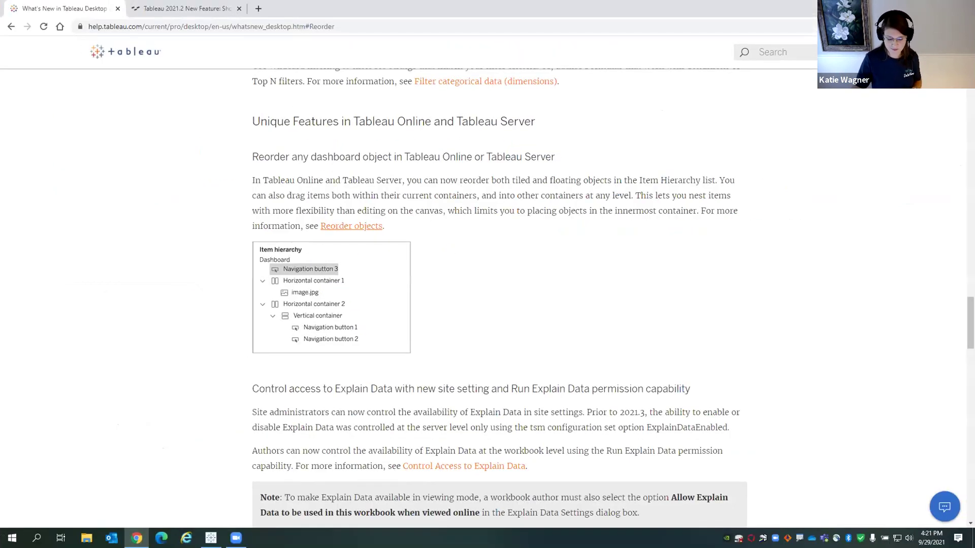
mouse_move(210, 538)
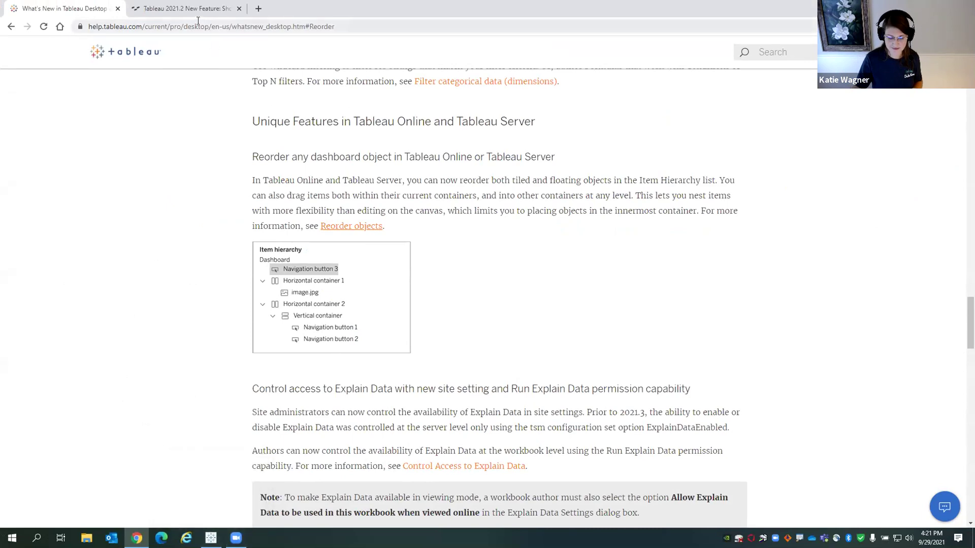
click(210, 539)
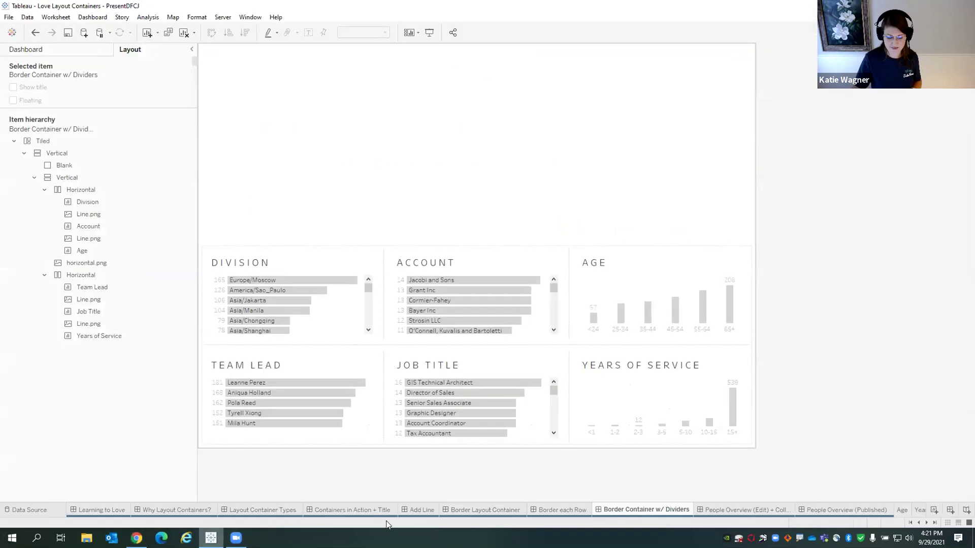
Open the People Overview (Edit) + Collapse dashboard and examine the filter options of the Voluntary Termination Rate tile.
click(717, 512)
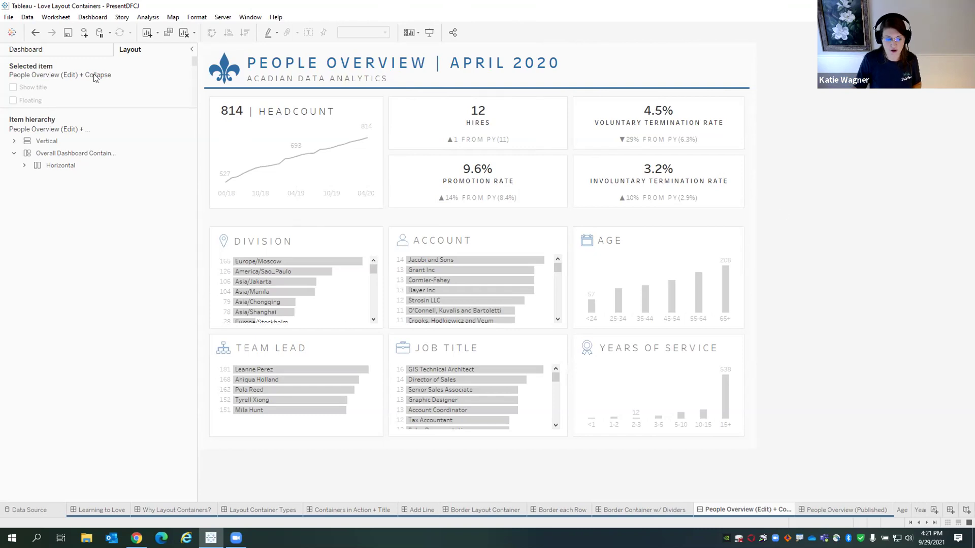
click(731, 125)
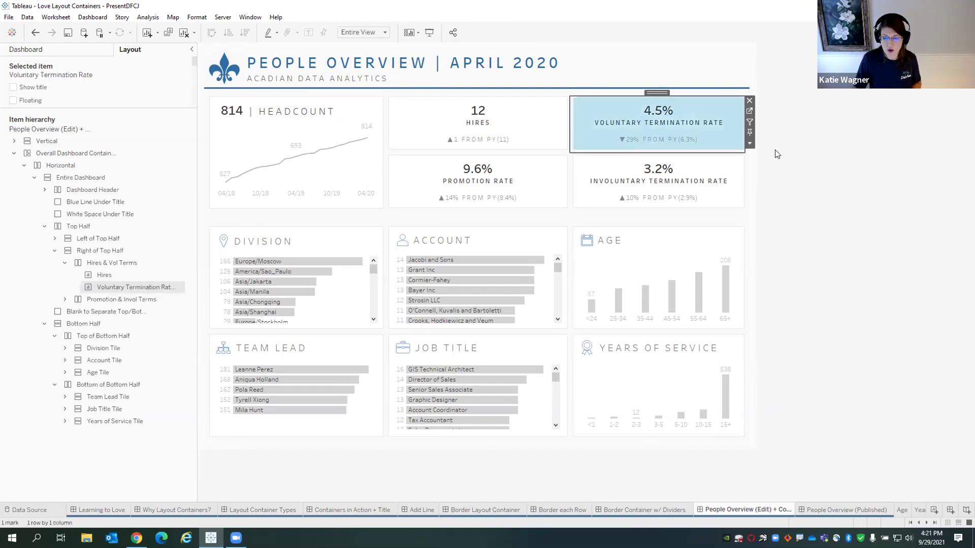
click(750, 144)
mouse_move(790, 230)
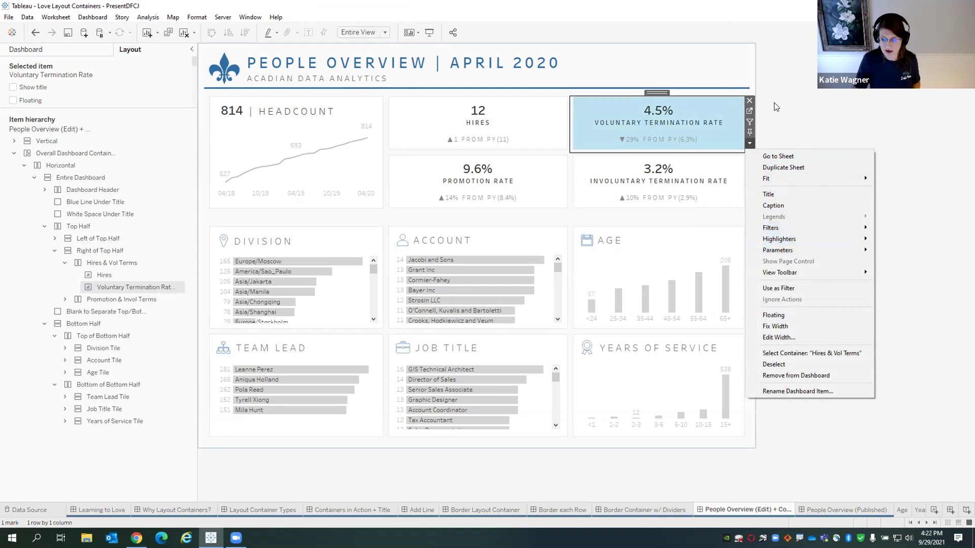
mouse_move(787, 254)
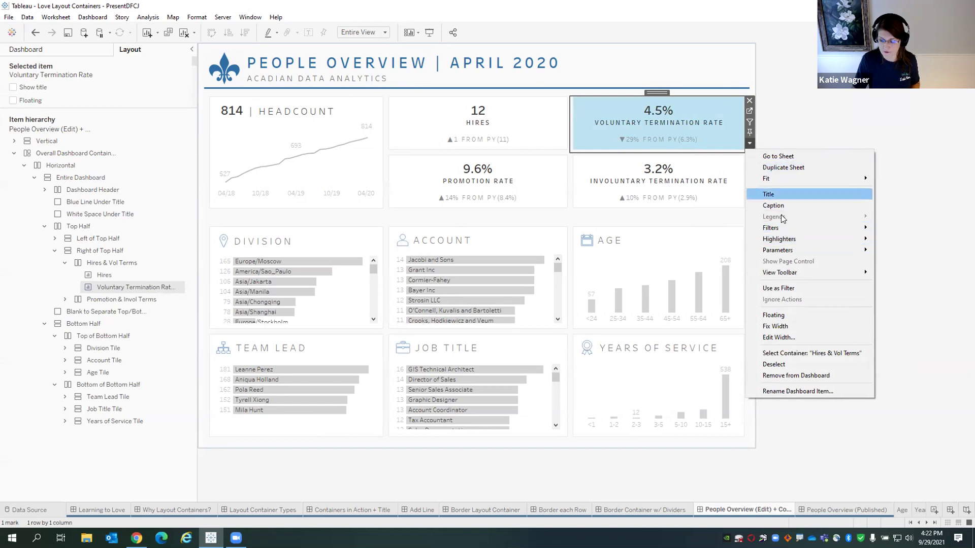
key(Escape)
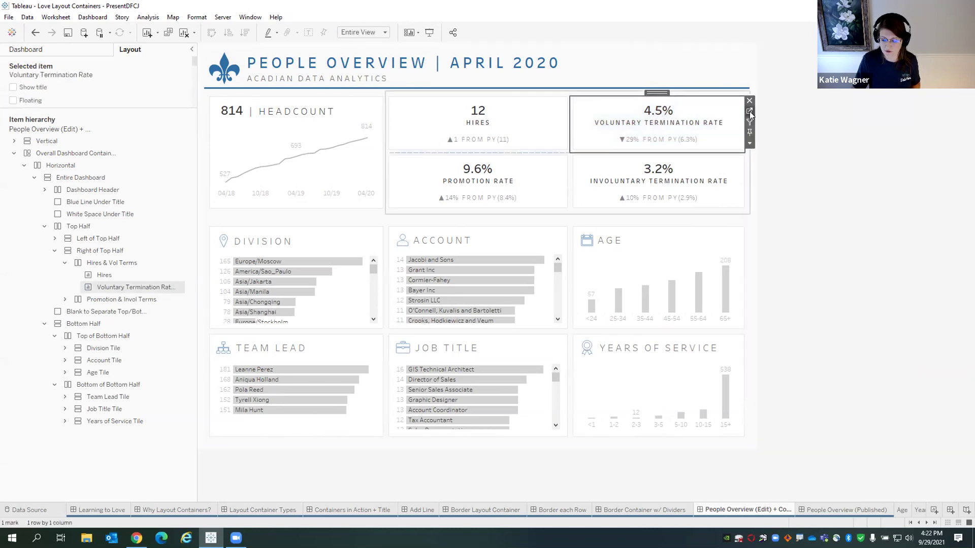
Go to the Voluntary Termination Rate worksheet and show a filter for the Termination Reason field.
click(749, 111)
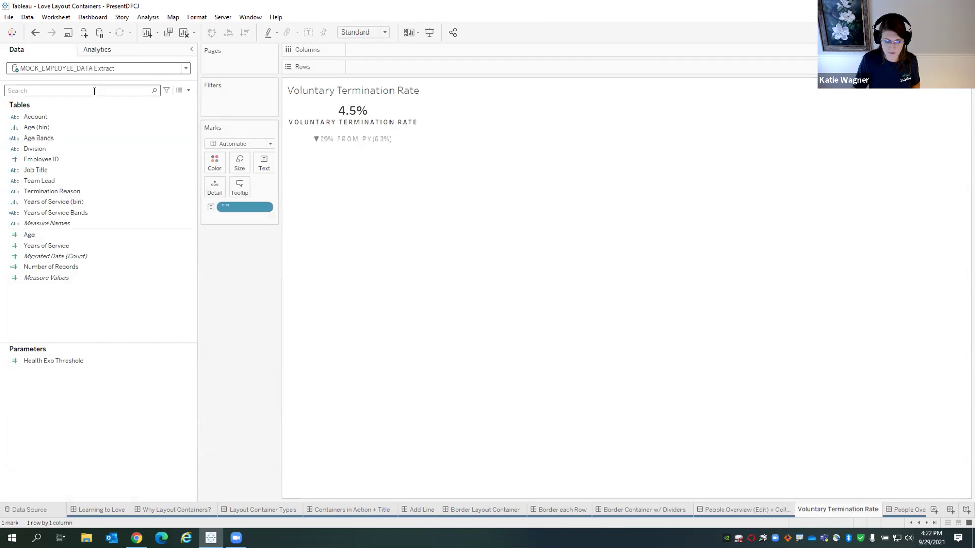
click(61, 194)
right_click(62, 192)
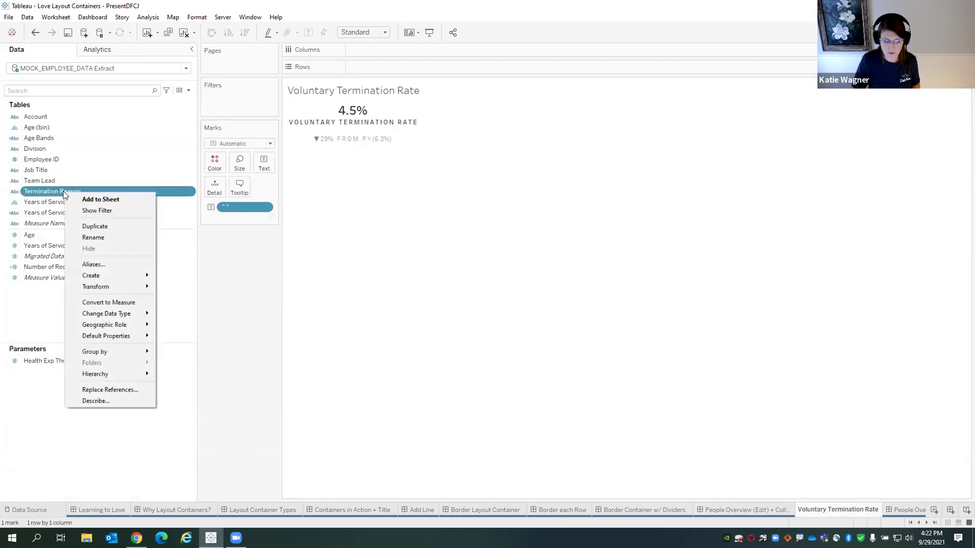
click(103, 210)
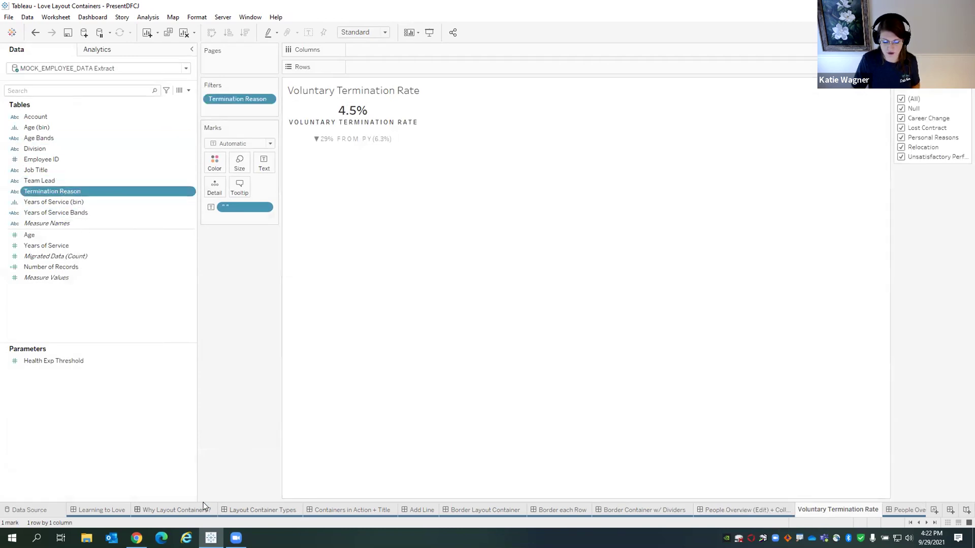
Return to the People Overview (Edit) + Collapse dashboard and check the filters offered for the Voluntary Termination Rate tile.
click(723, 509)
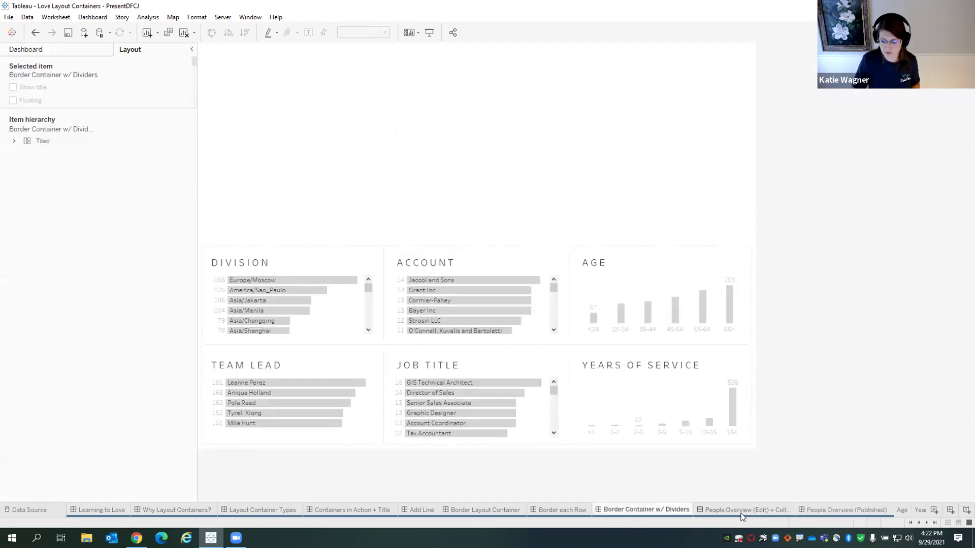
click(750, 144)
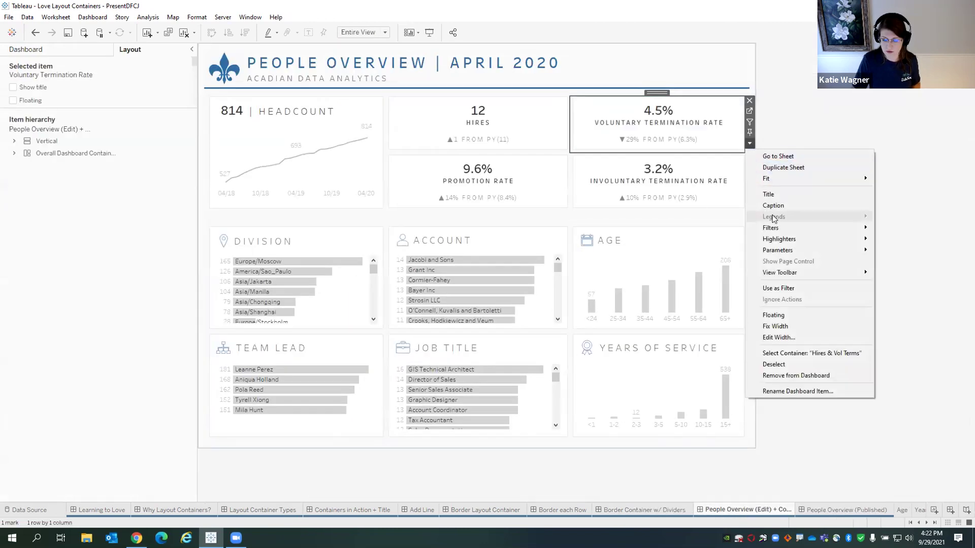
mouse_move(772, 227)
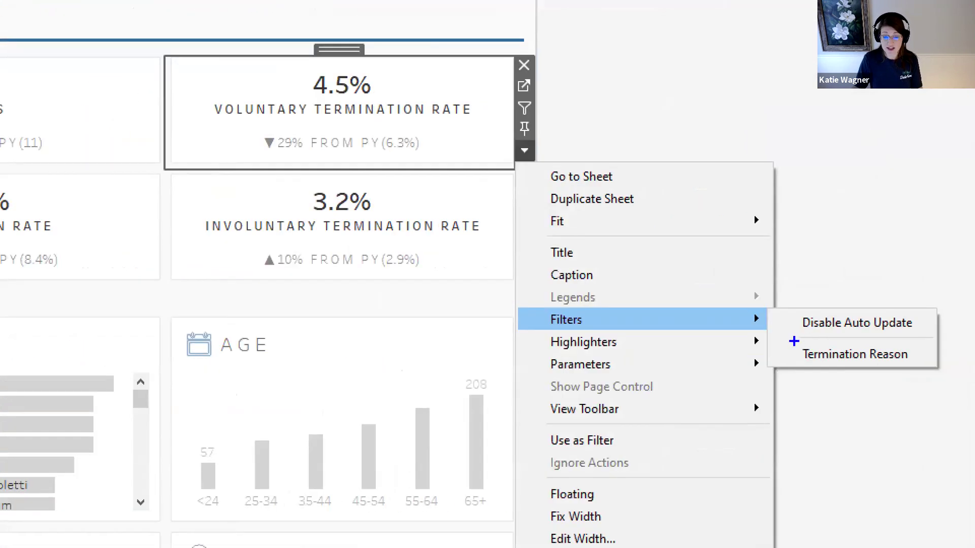
mouse_move(788, 334)
mouse_down()
mouse_move(945, 372)
mouse_move(957, 391)
mouse_up()
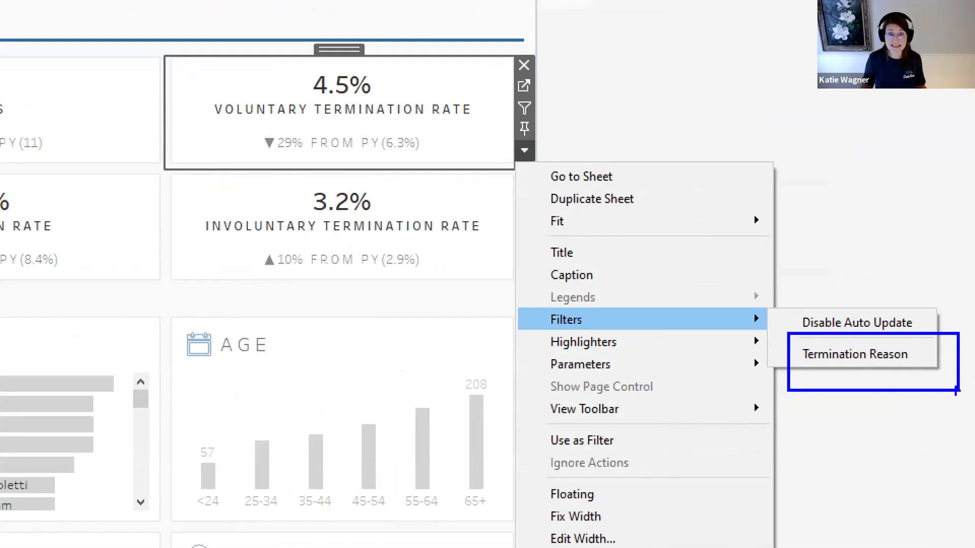
key(Escape)
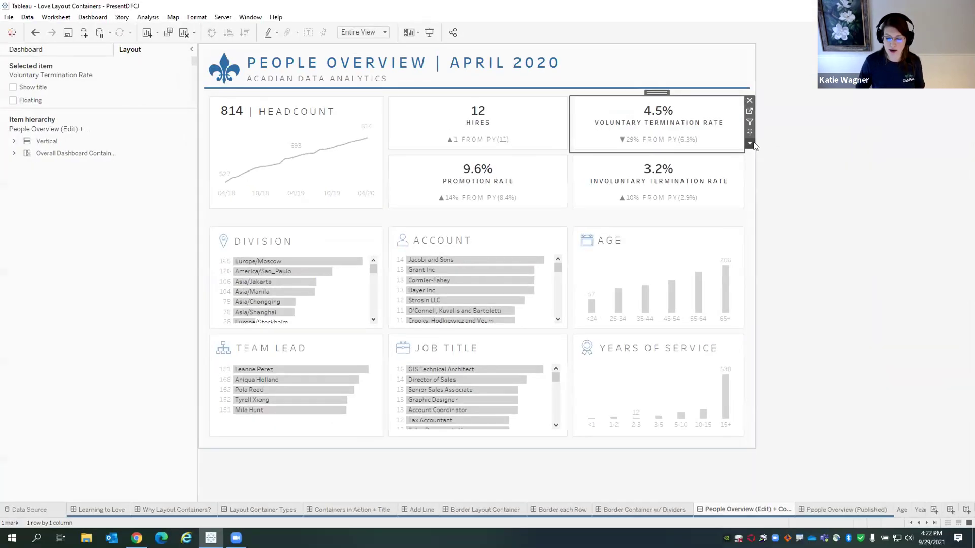
Add the Termination Reason filter from the Voluntary Termination Rate tile to the dashboard and remove the lower duplicate filter.
click(749, 144)
mouse_move(800, 230)
click(901, 245)
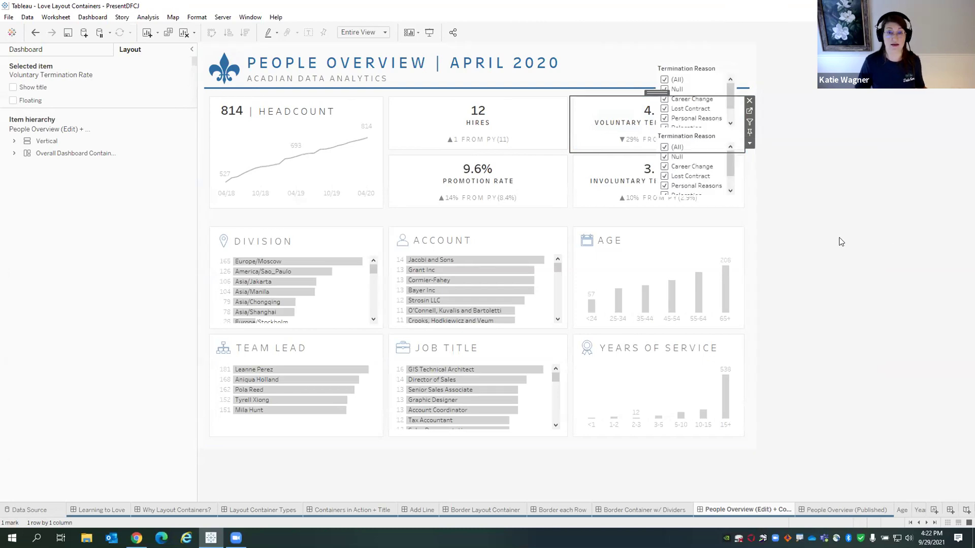
click(704, 160)
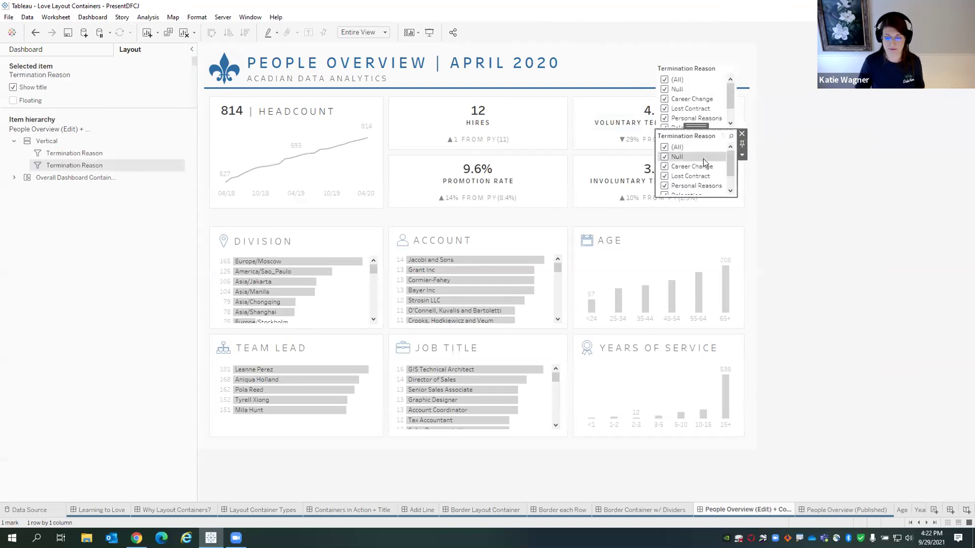
click(742, 134)
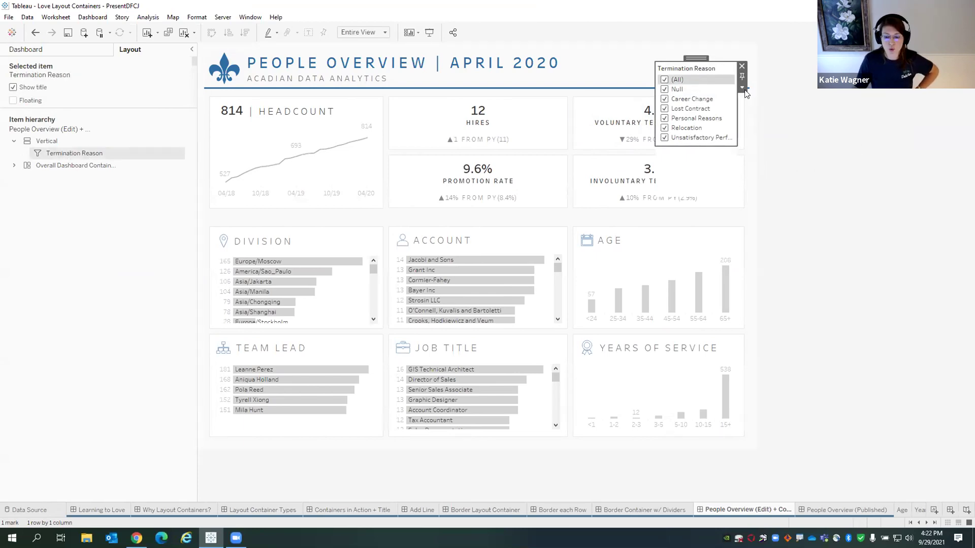
Select the Termination Reason filter on the dashboard and examine its move handle and display options.
mouse_move(694, 57)
mouse_down()
mouse_move(606, 138)
mouse_move(570, 114)
mouse_move(681, 62)
mouse_up()
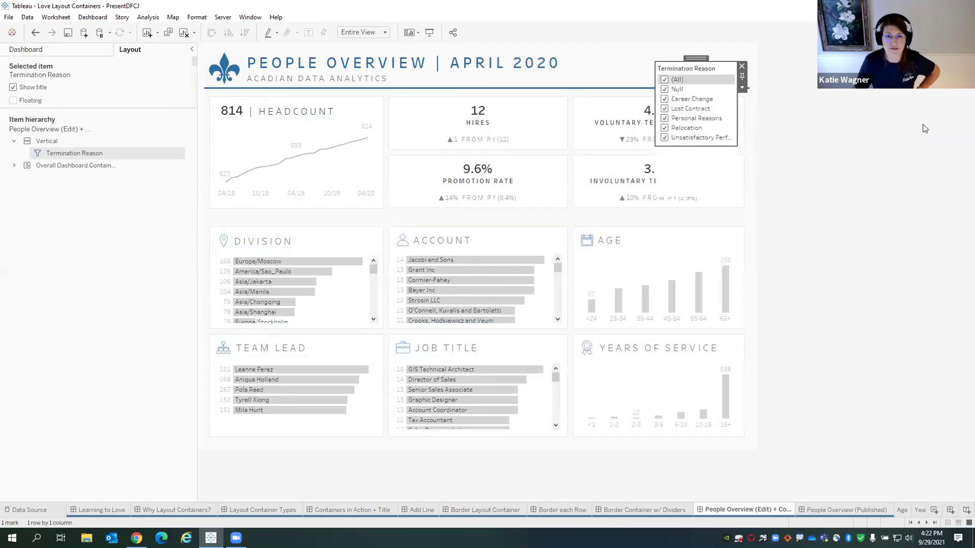
click(742, 89)
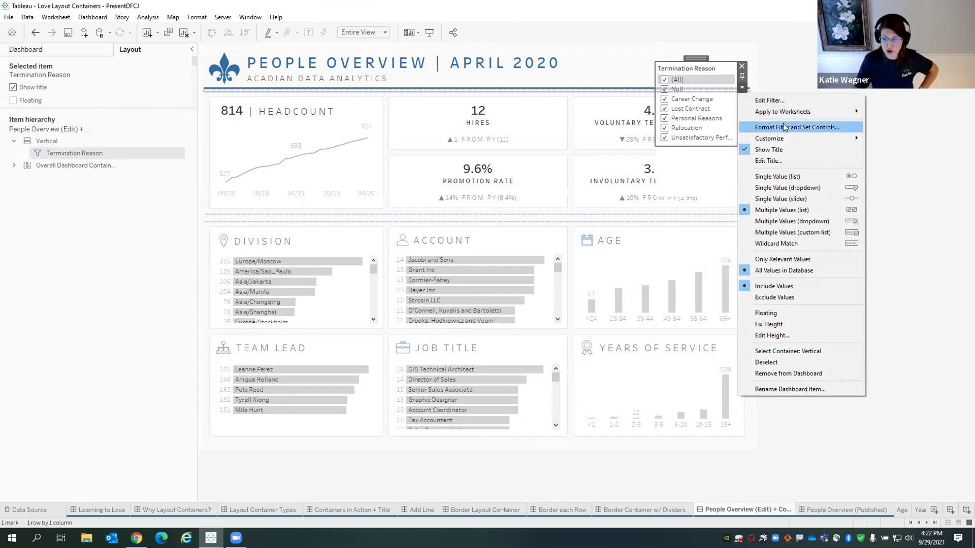
click(796, 65)
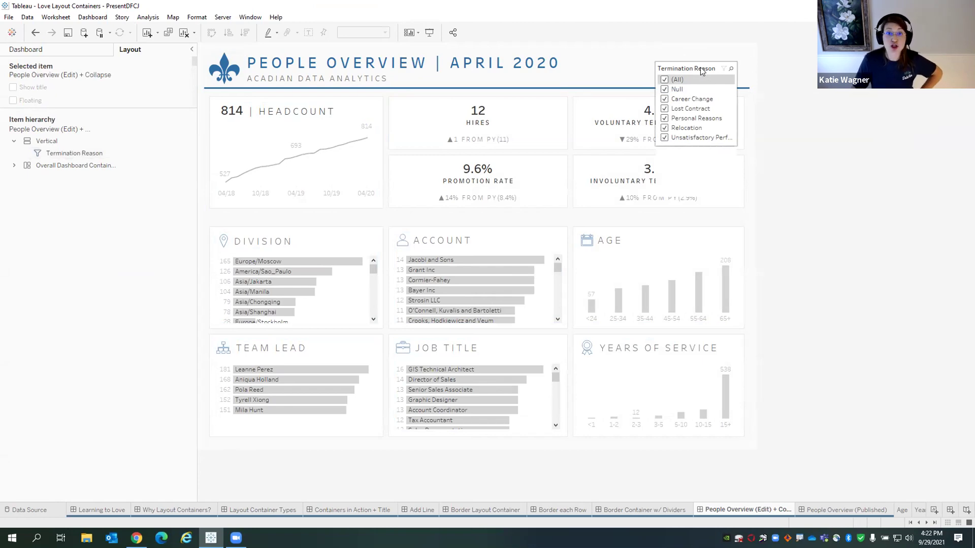
click(702, 70)
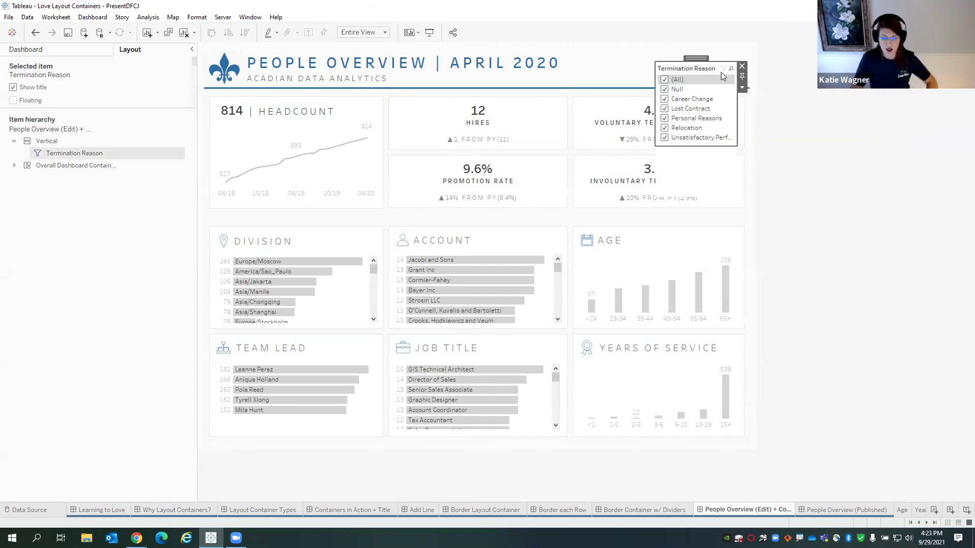
click(742, 88)
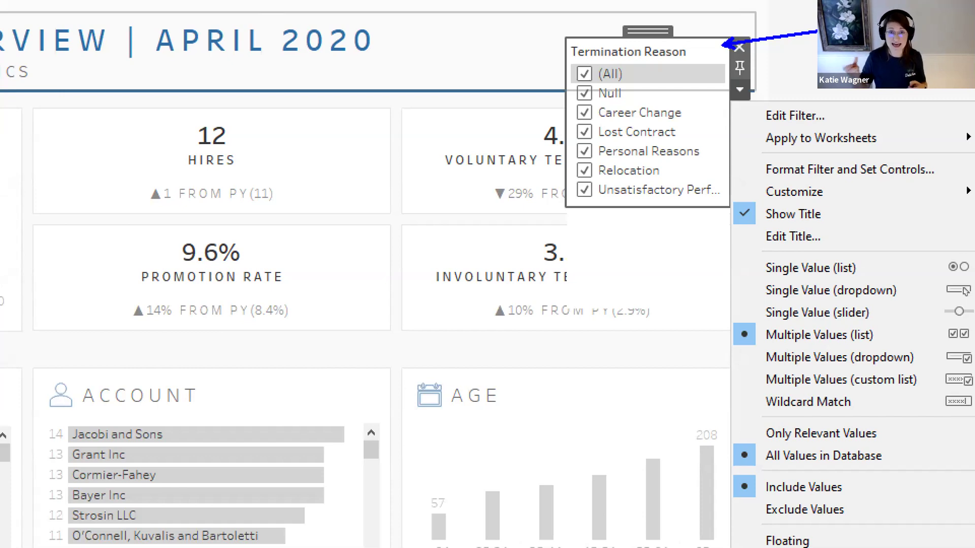
key(Escape)
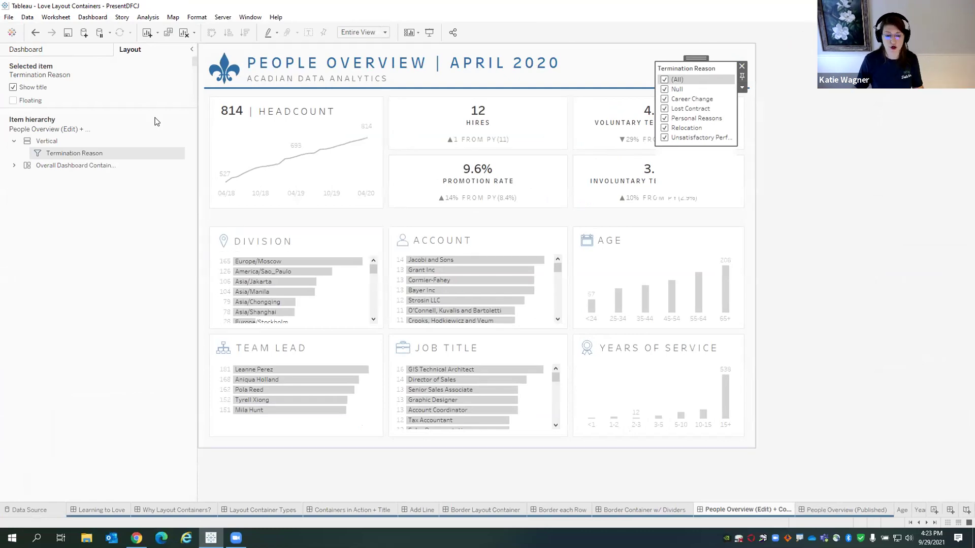
Add a floating vertical container over the dashboard's upper area, just beside the Termination Reason filter.
click(76, 50)
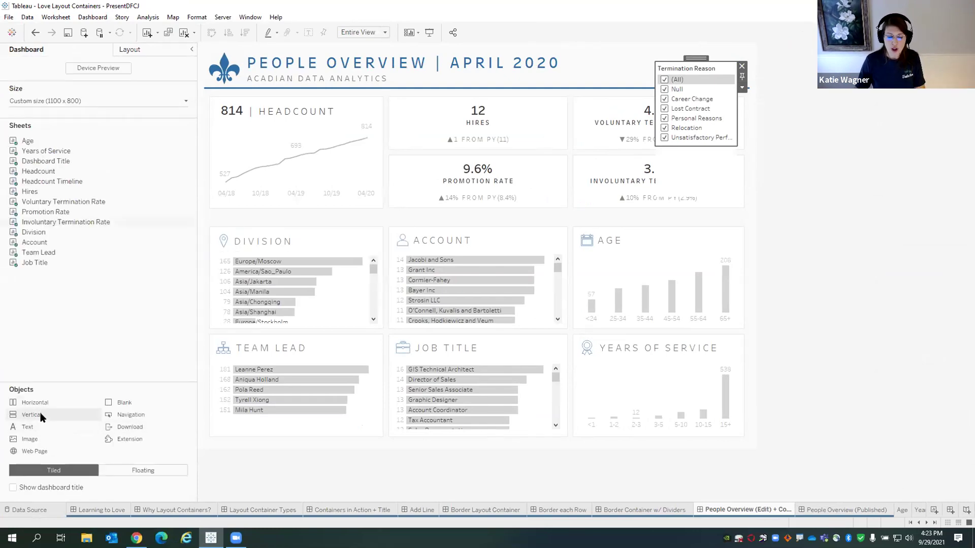
click(141, 472)
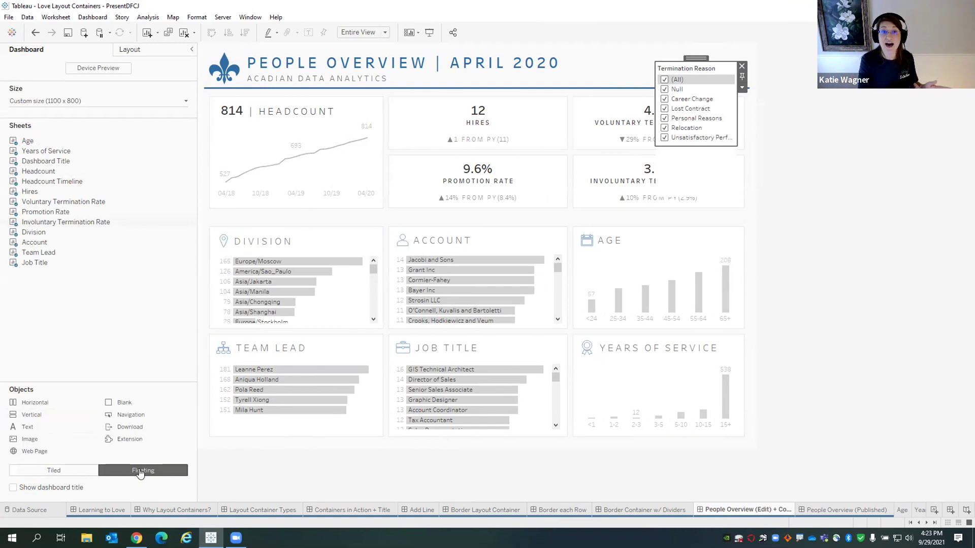
drag(44, 418, 459, 62)
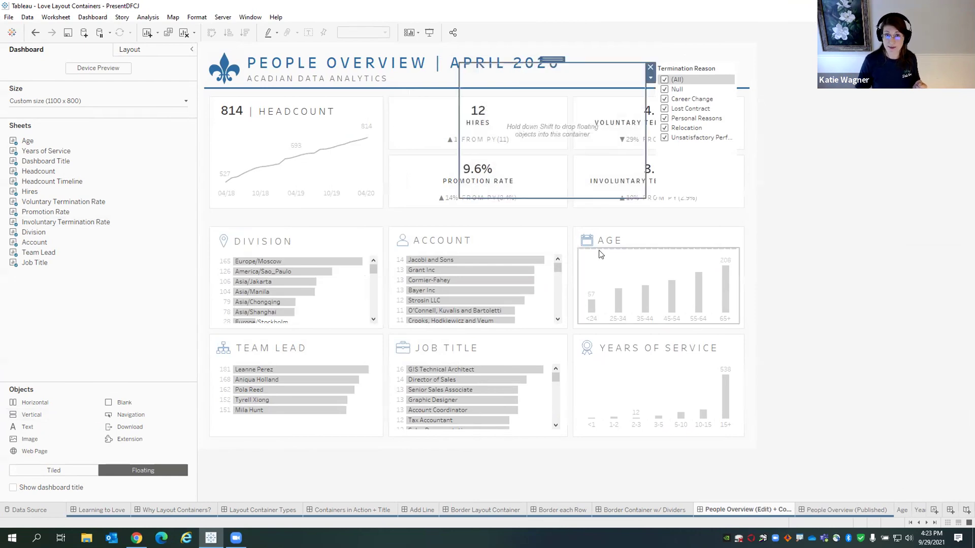
Move the Termination Reason filter into the floating vertical container.
click(694, 61)
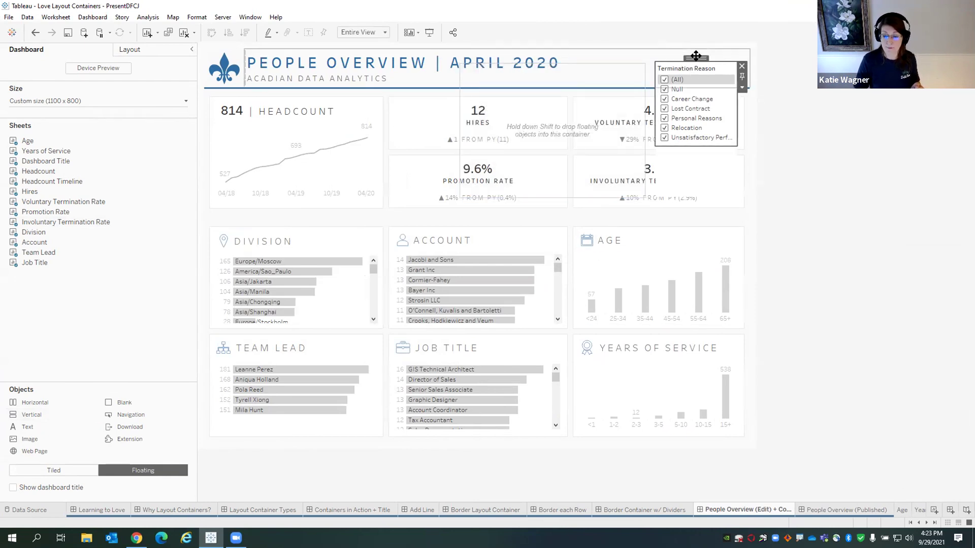
drag(696, 55, 613, 87)
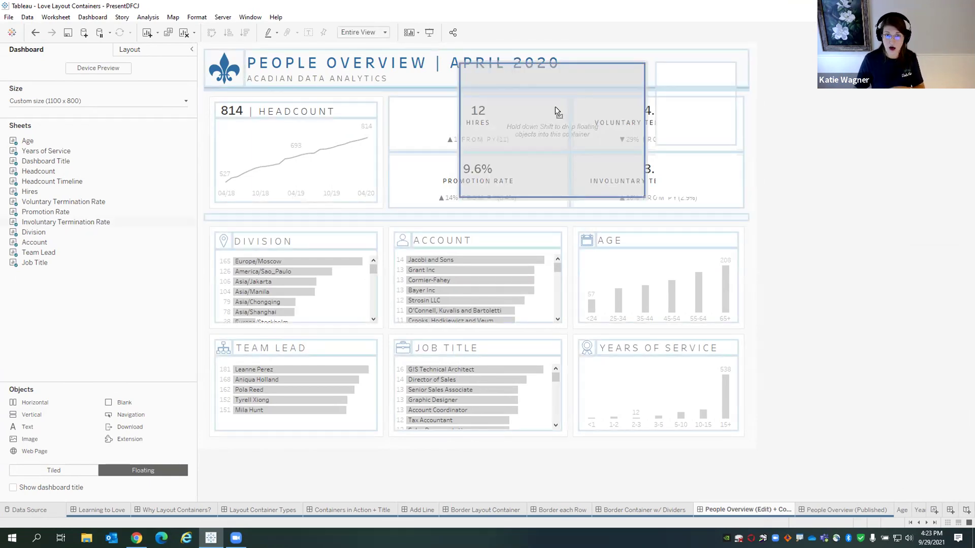
drag(555, 108, 556, 108)
Select the floating vertical container holding the Termination Reason filter and add a show/hide button to it.
click(651, 90)
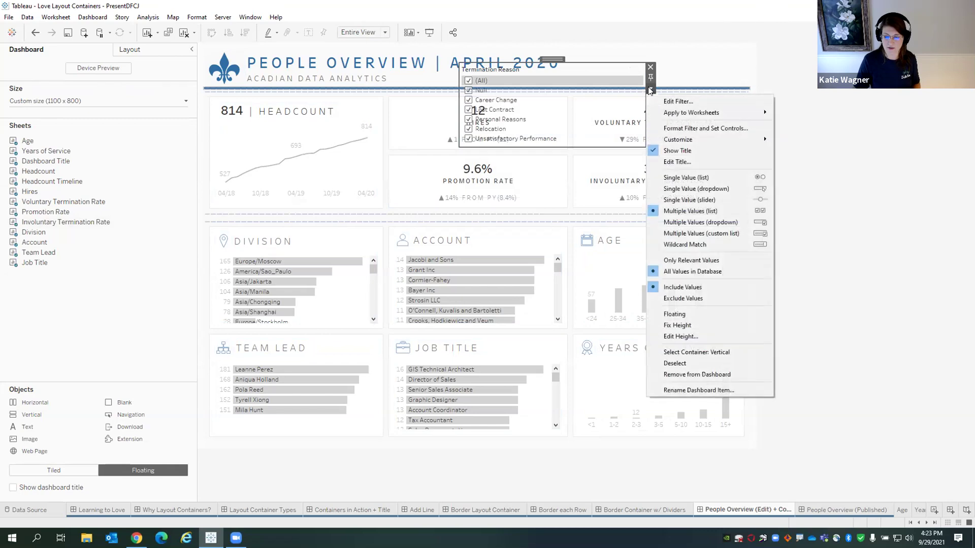
double_click(587, 74)
click(651, 77)
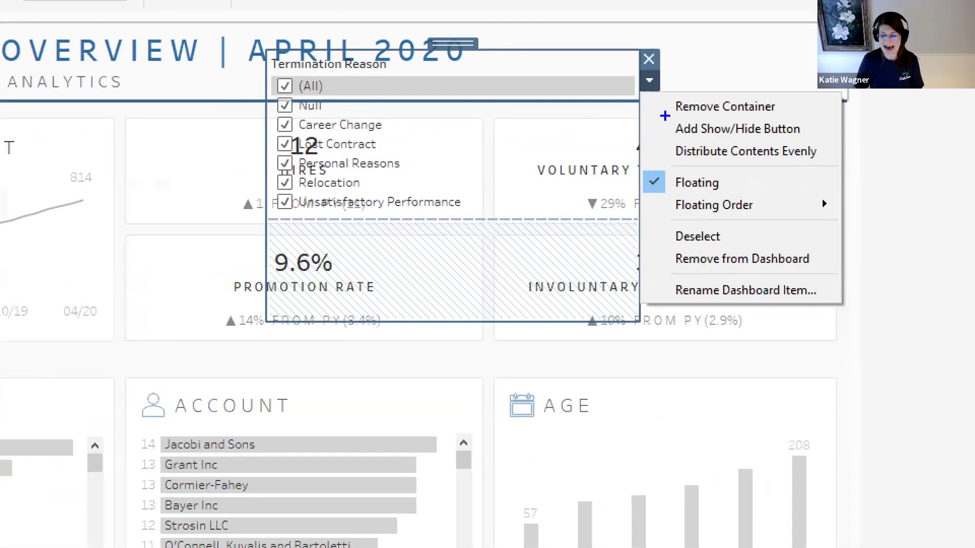
drag(655, 94, 740, 105)
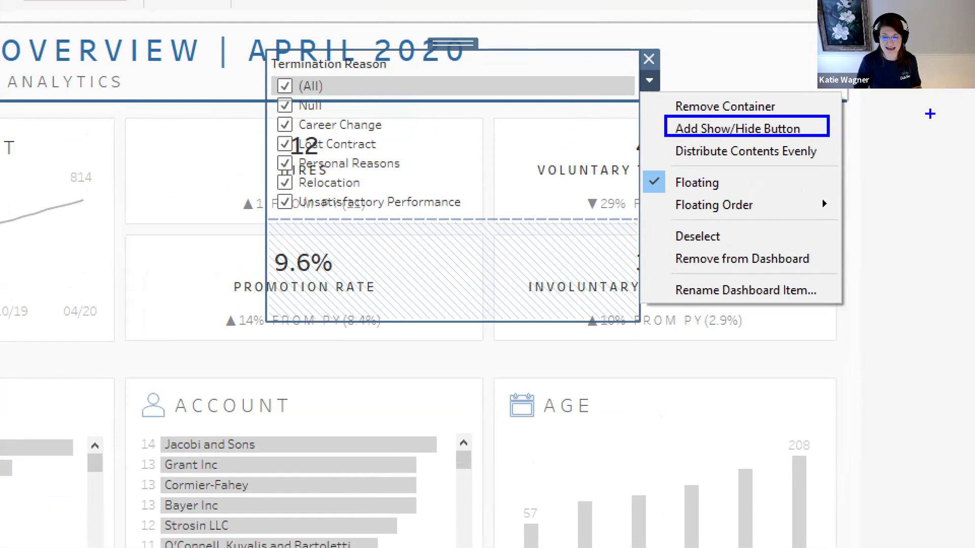
drag(841, 129, 883, 129)
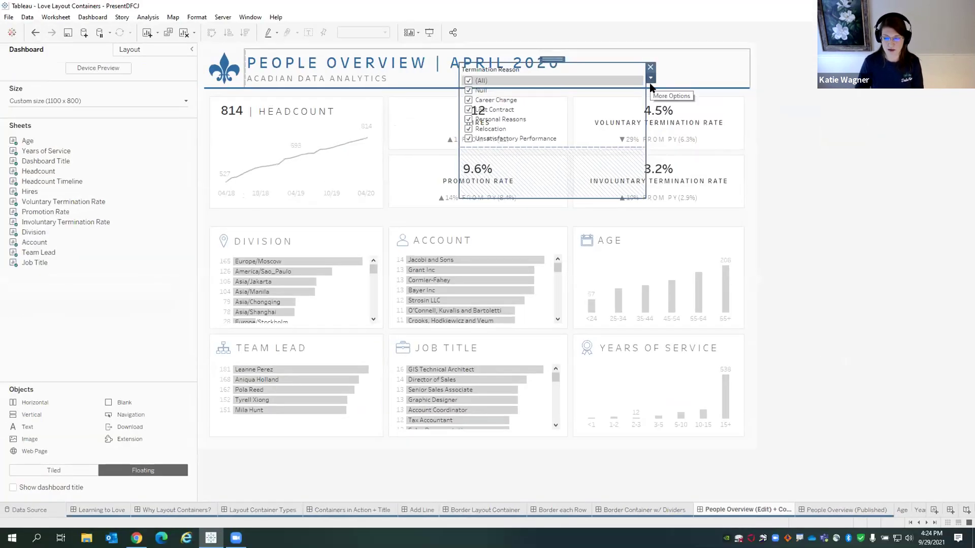
click(649, 82)
click(726, 131)
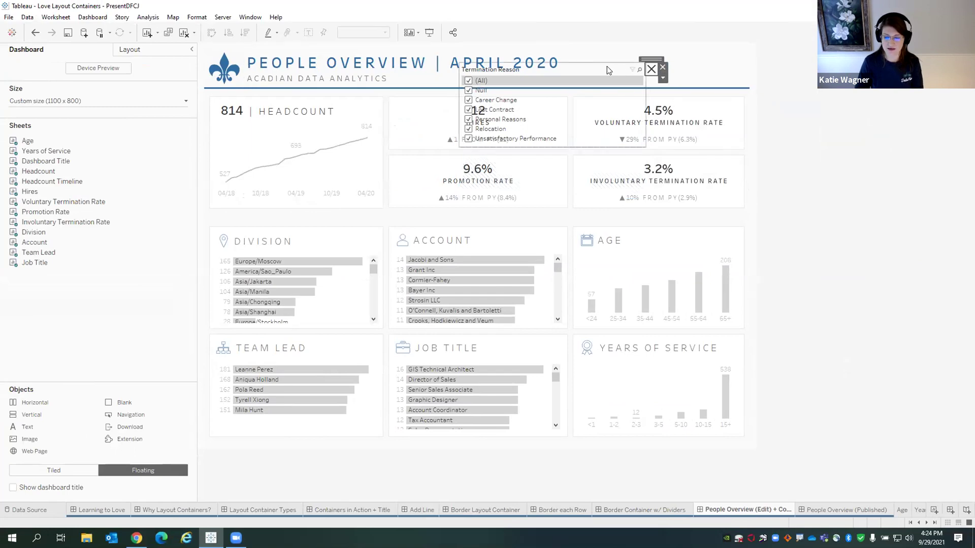
Collapse the Termination Reason filter container with its show/hide button and clear the selection.
alt+click(652, 69)
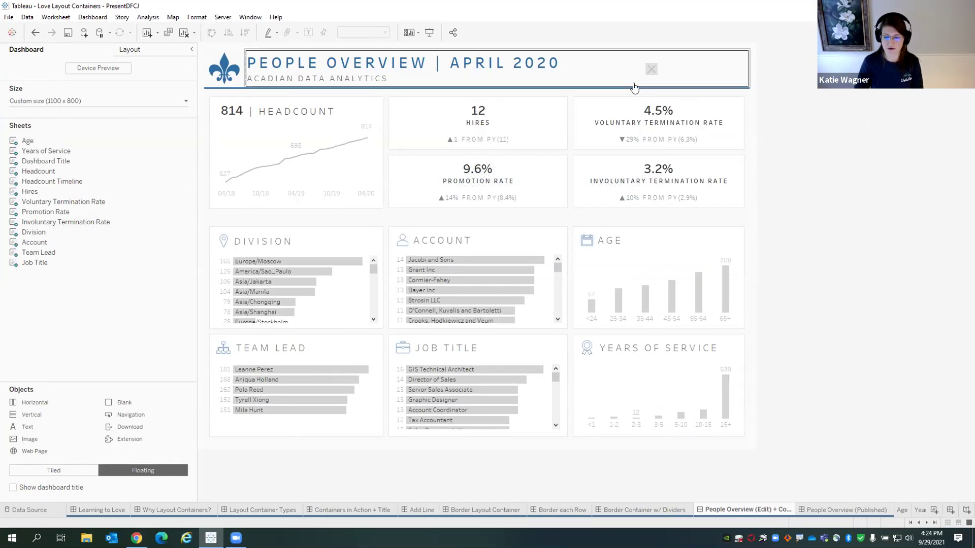
click(651, 69)
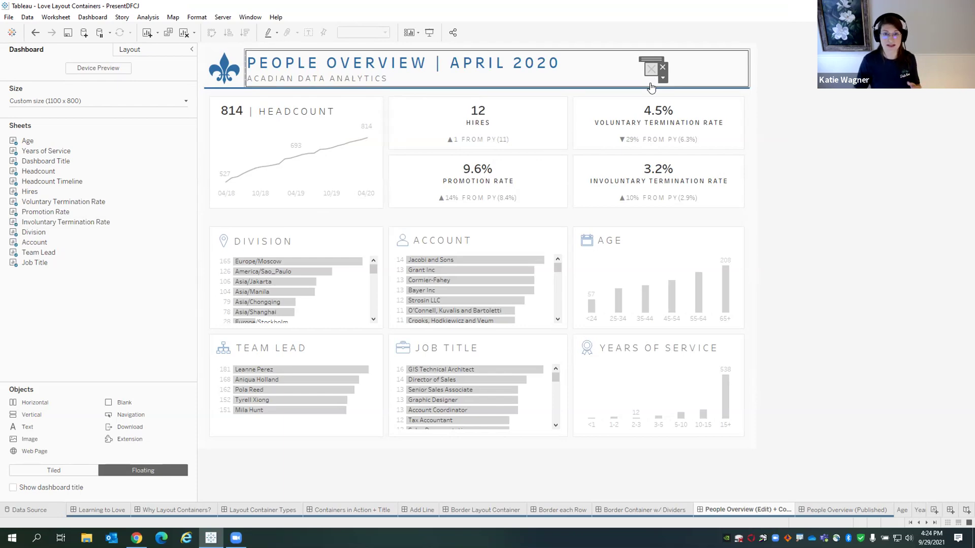
click(835, 99)
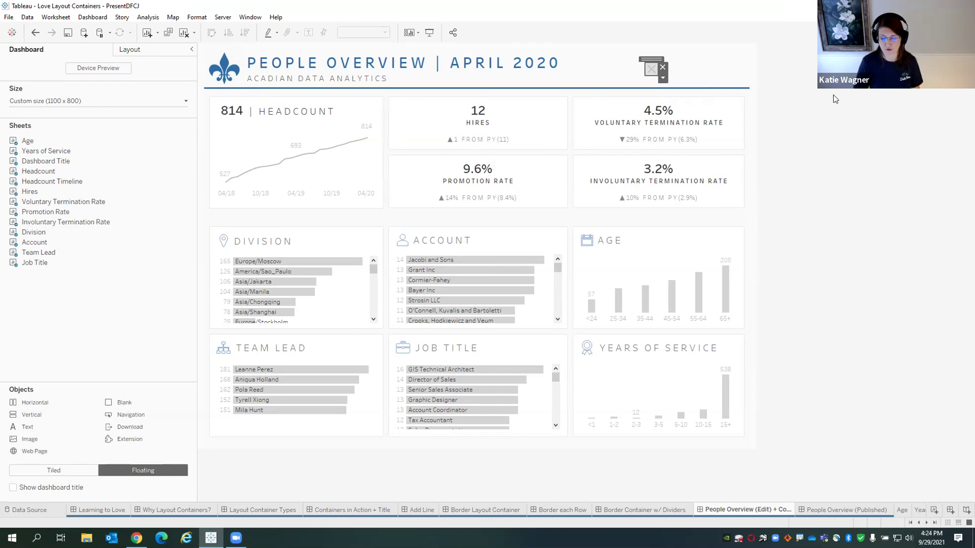
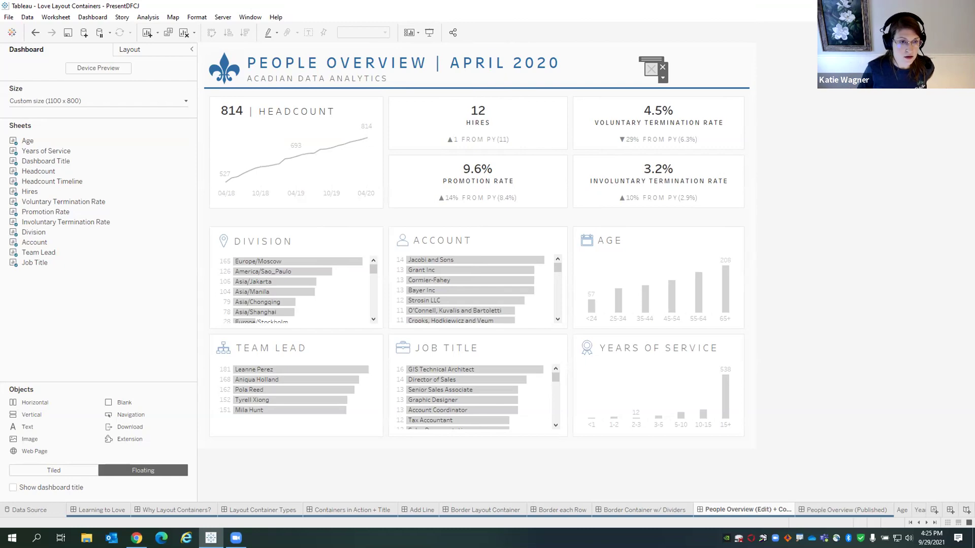
Open the Containers in Action + Title dashboard and examine the container that holds the logo and the title.
click(279, 76)
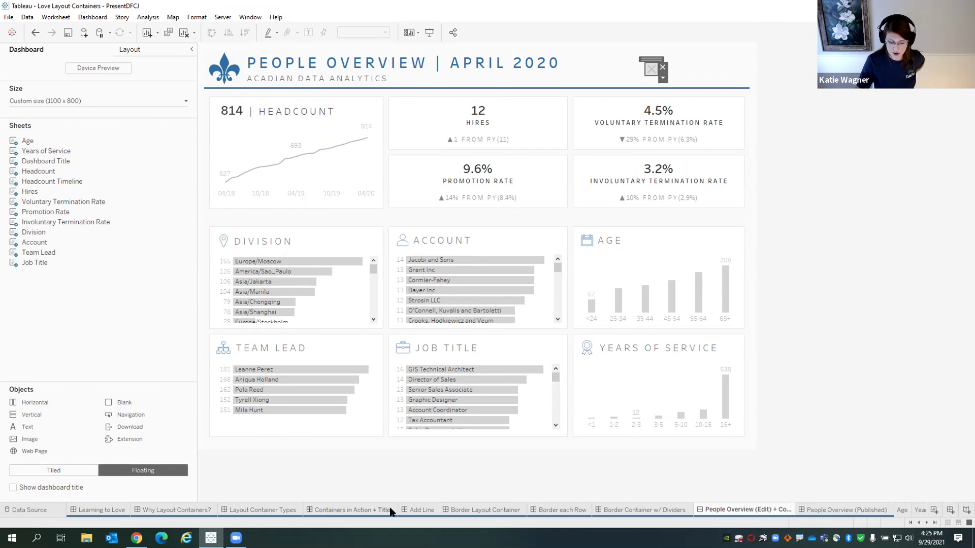
click(327, 510)
click(286, 511)
click(333, 509)
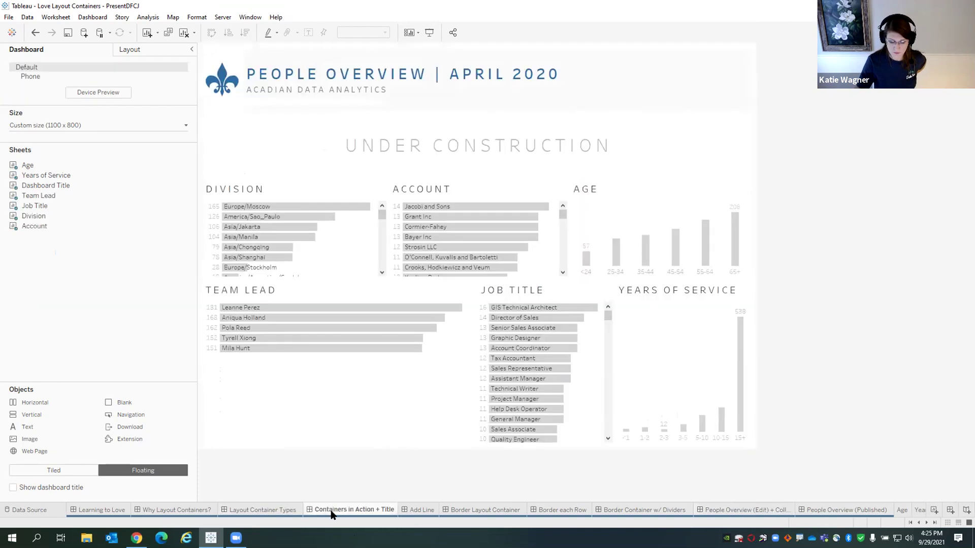
click(234, 57)
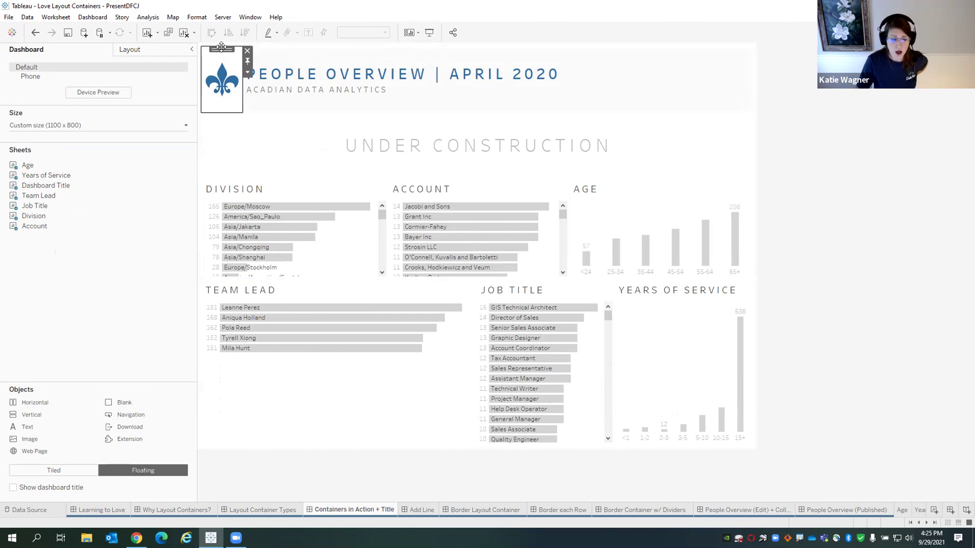
double_click(222, 47)
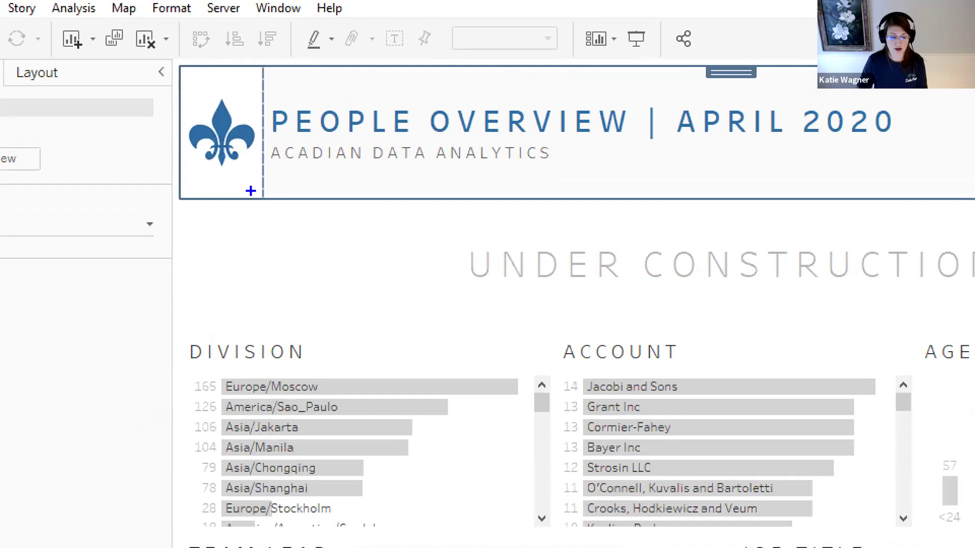
drag(250, 191, 291, 281)
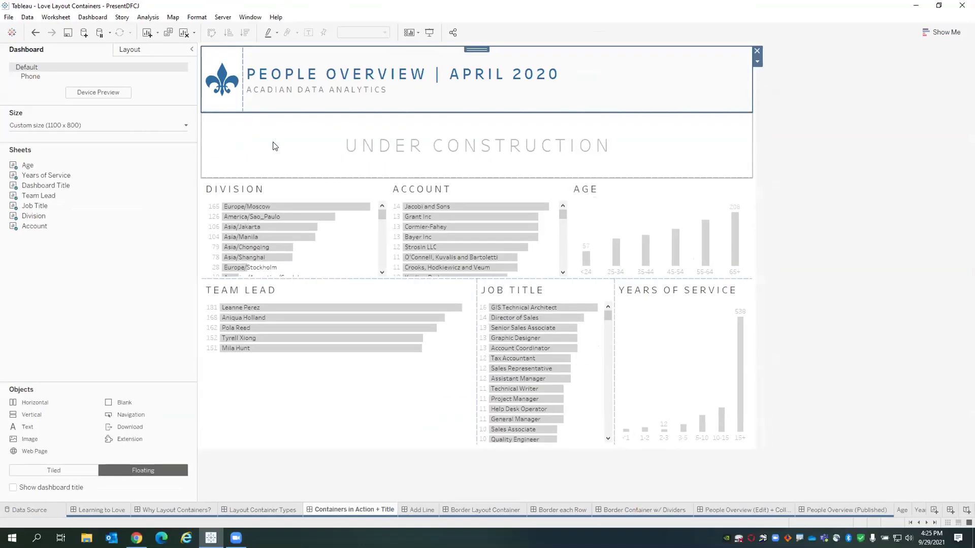
Go to the Dashboard Title worksheet from the dashboard's title and examine the month and year part of the text.
click(619, 147)
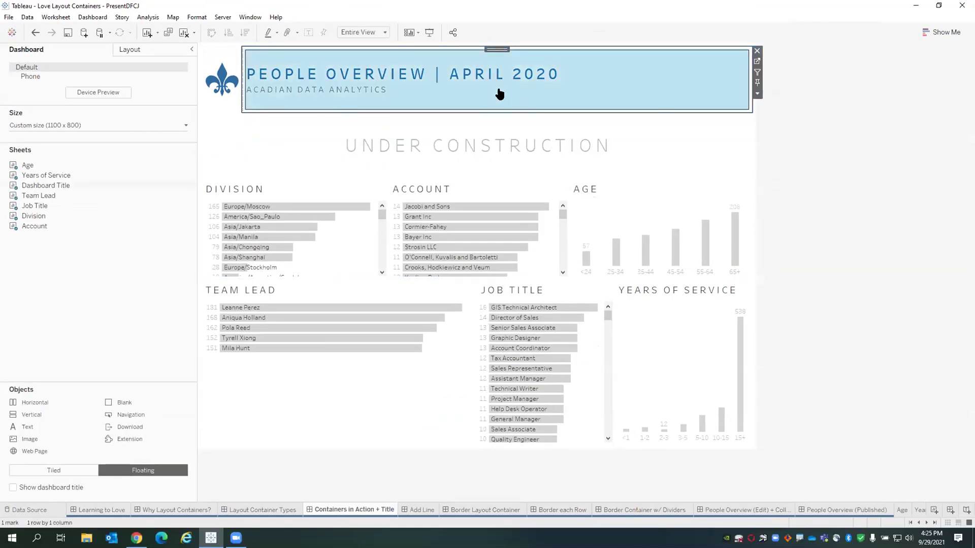
click(757, 63)
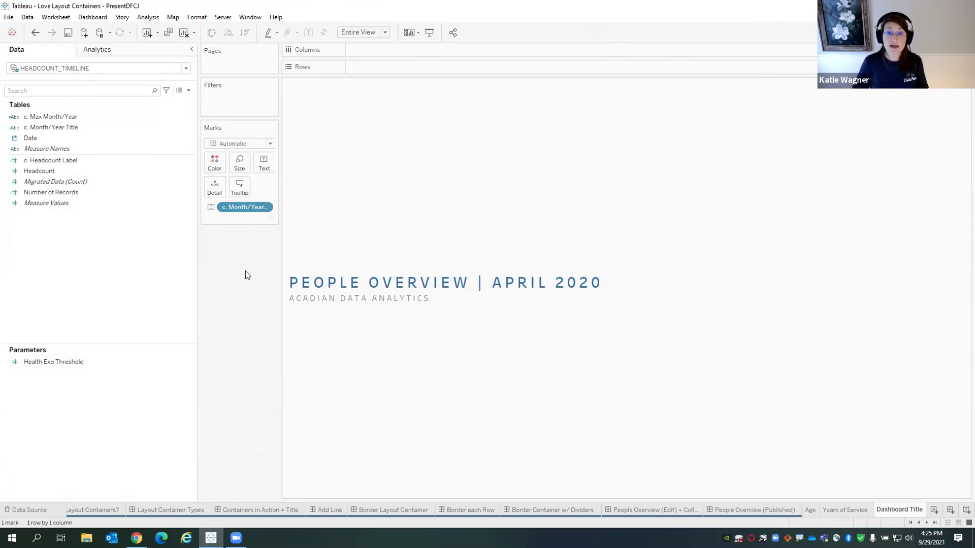
click(325, 284)
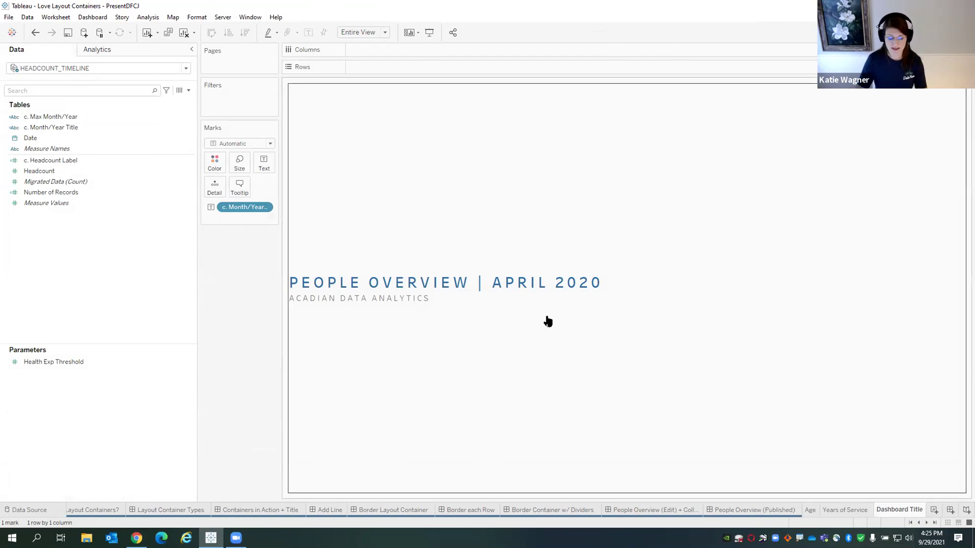
drag(488, 266, 609, 299)
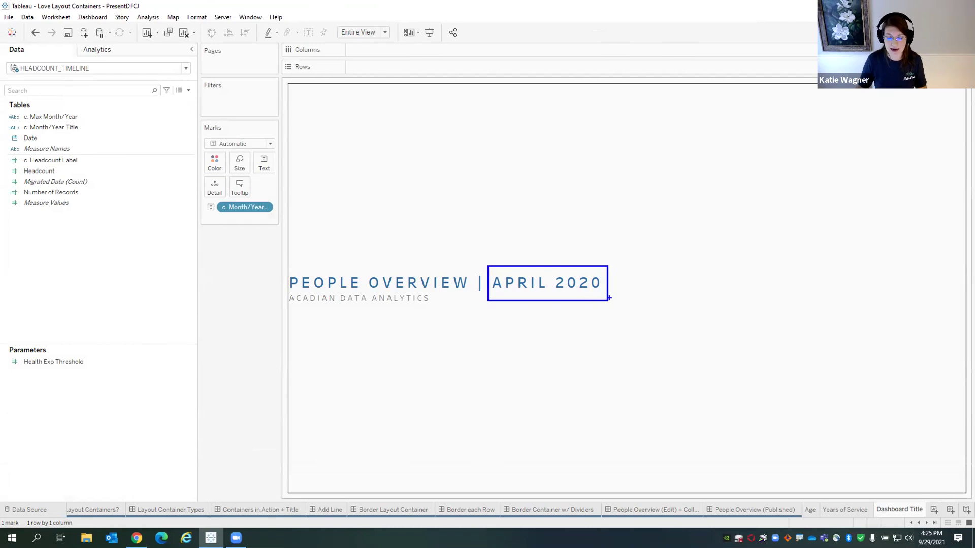
drag(609, 298, 609, 299)
Widen the Marks card and examine the c. Month/Year Title field, its Text assignment and the mark type.
drag(280, 218, 424, 215)
drag(204, 196, 297, 217)
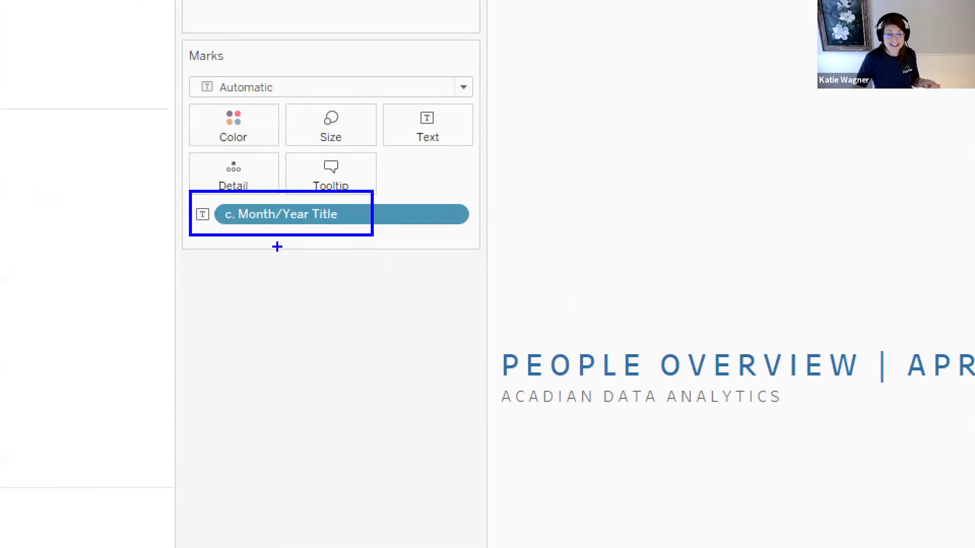
drag(445, 144, 490, 249)
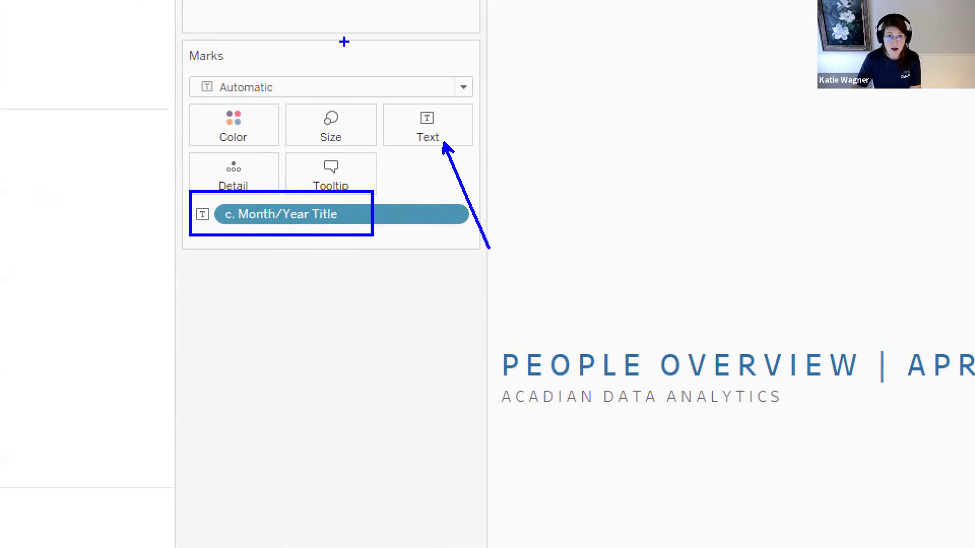
mouse_move(182, 65)
mouse_down()
mouse_move(402, 104)
mouse_move(503, 102)
mouse_up()
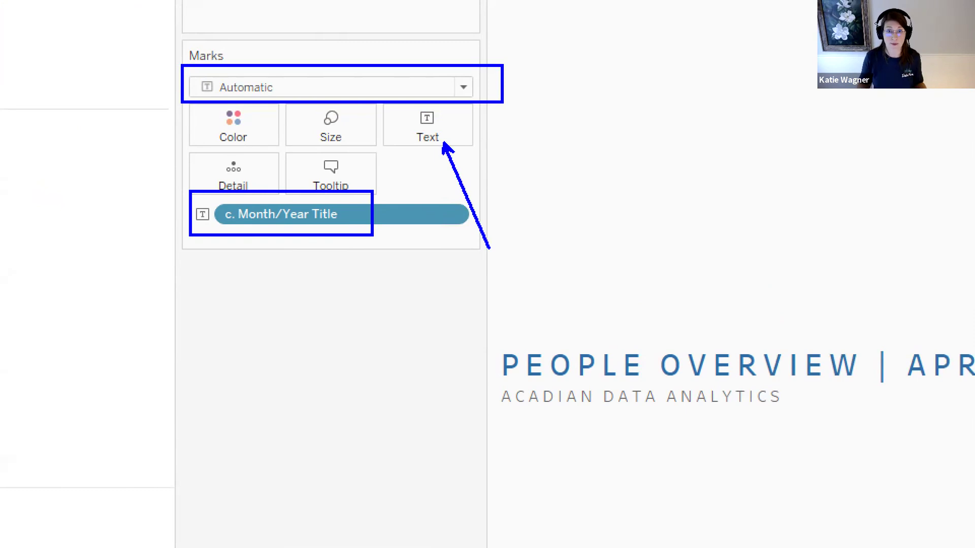
key(Escape)
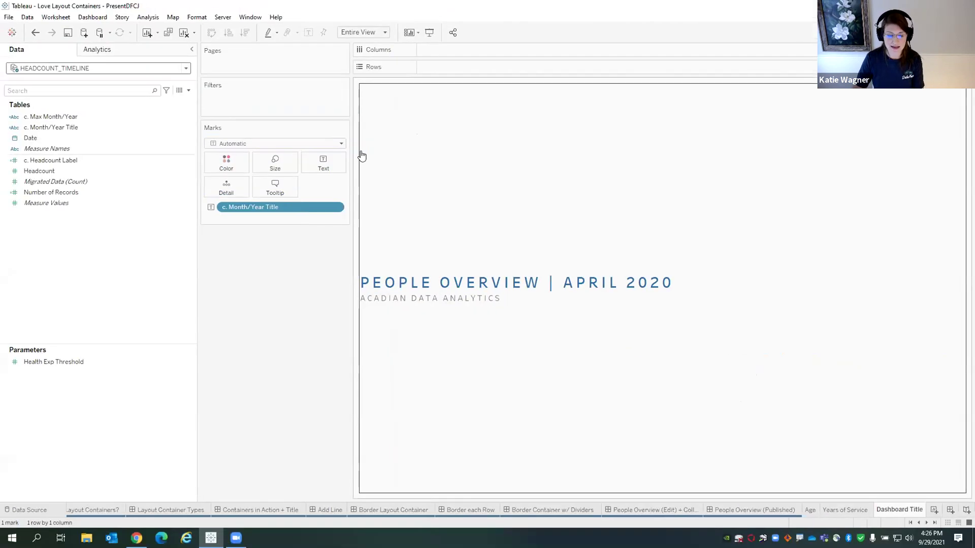
Open the label editor for the Text mark and examine how the c. Month/Year Title field is inserted in the title.
click(331, 169)
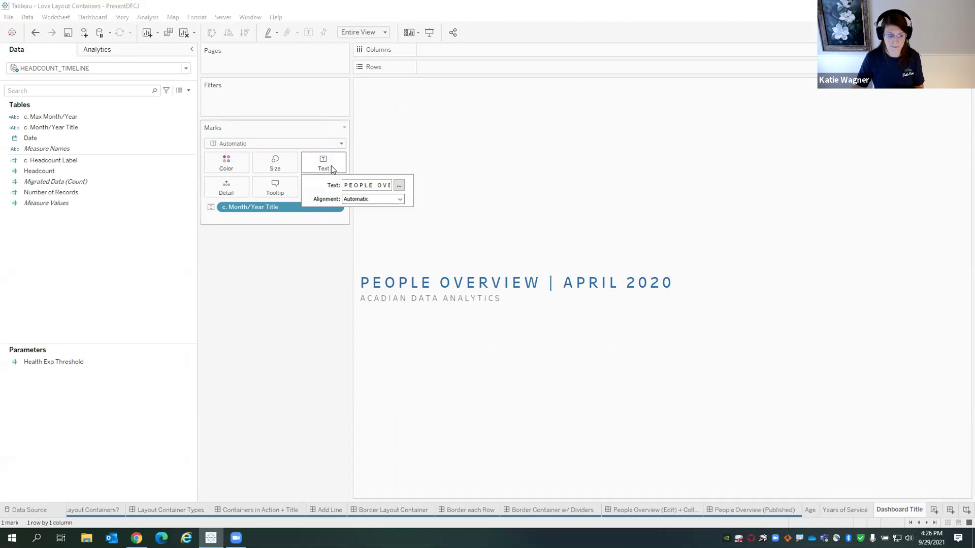
key(ctrl+1)
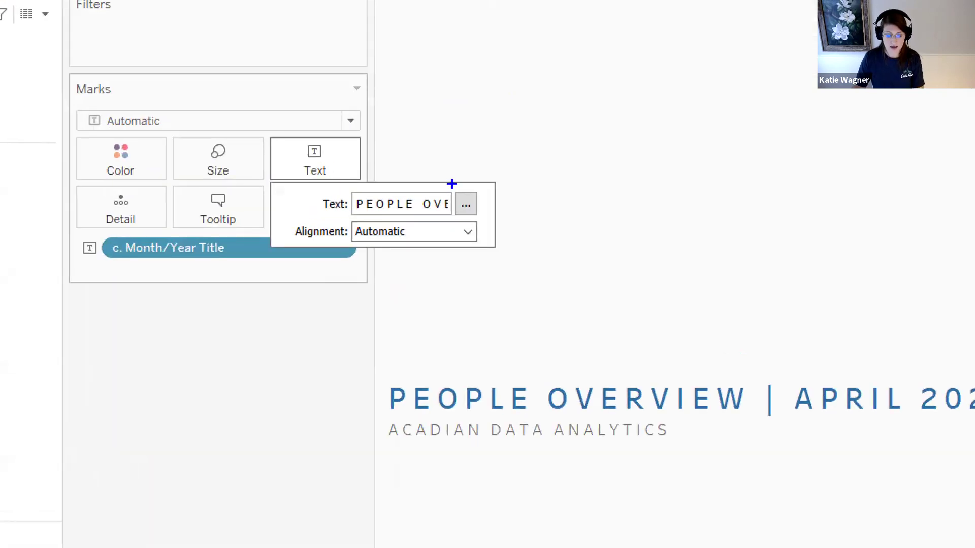
drag(389, 172, 418, 194)
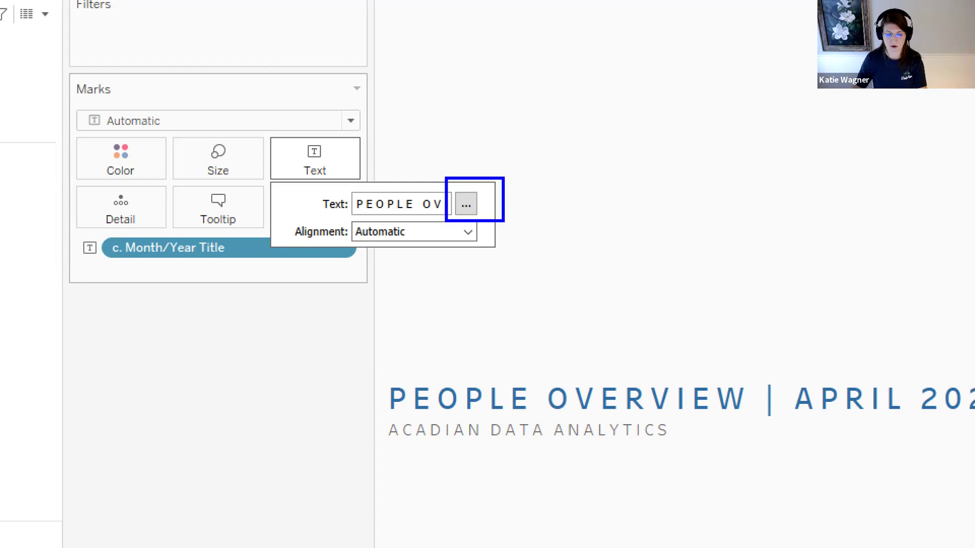
click(344, 161)
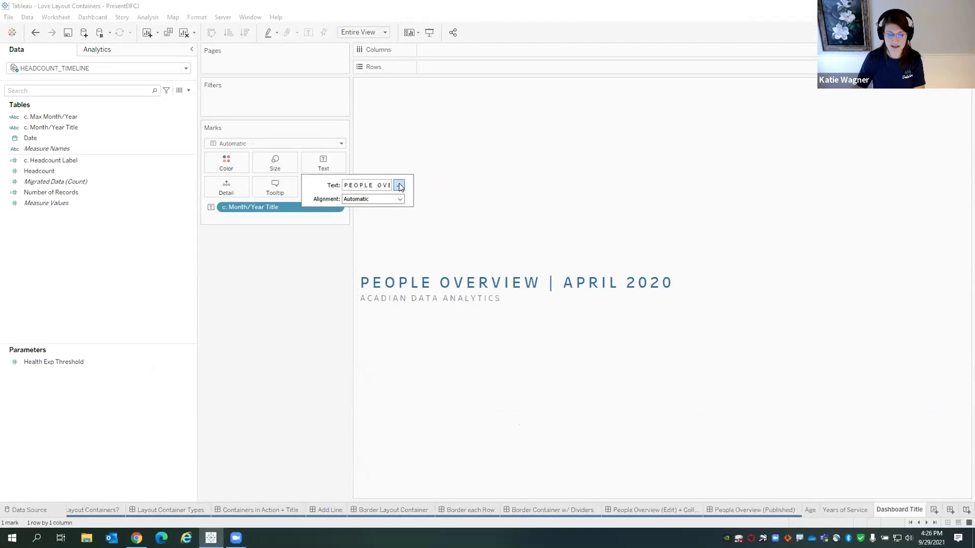
click(399, 186)
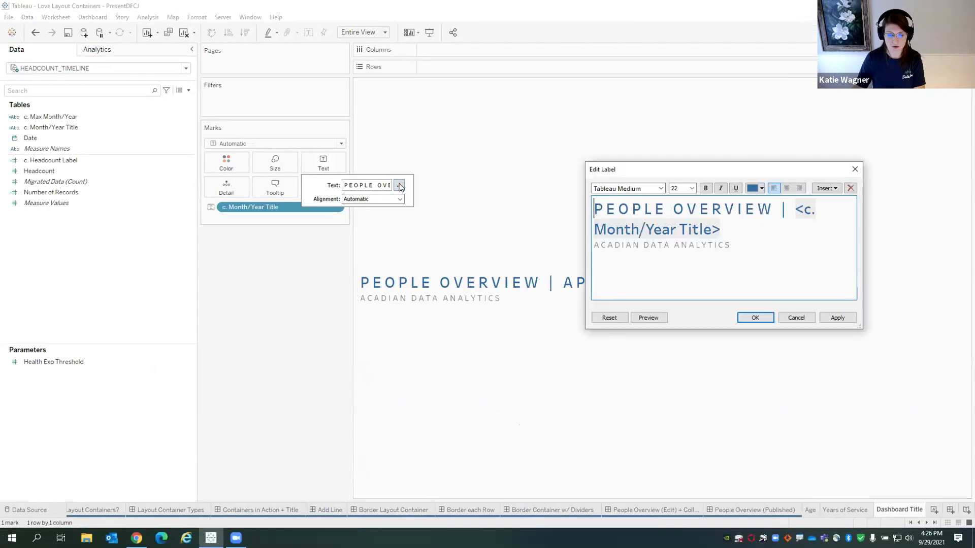
drag(632, 167, 490, 87)
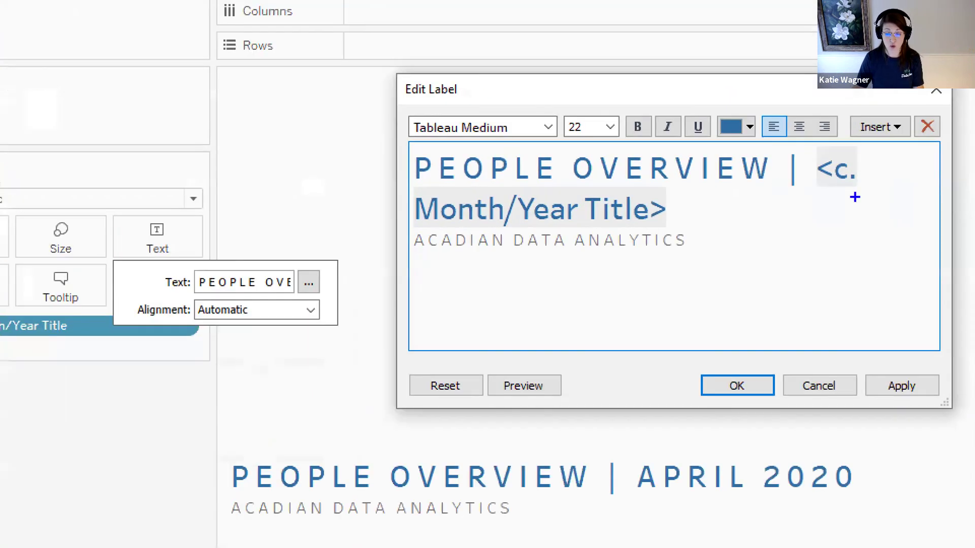
drag(842, 193, 877, 236)
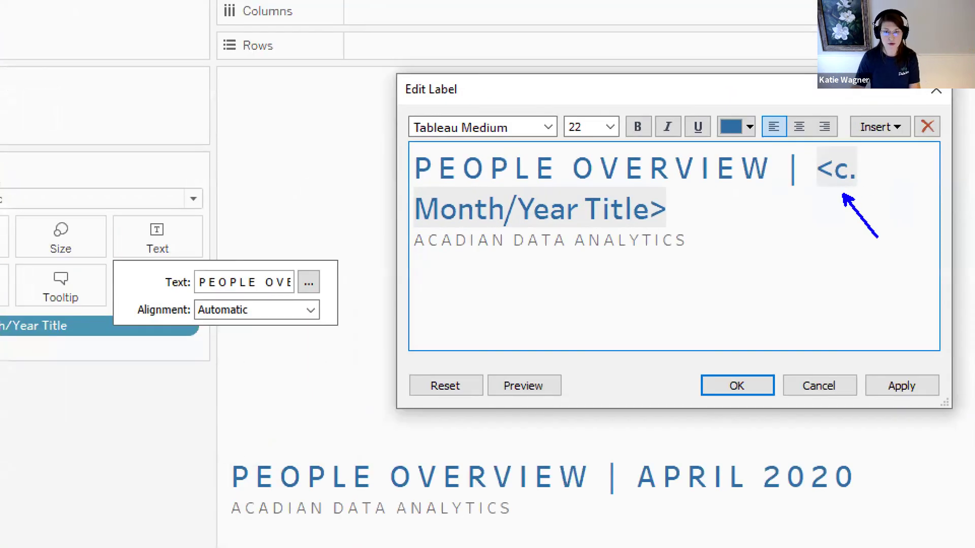
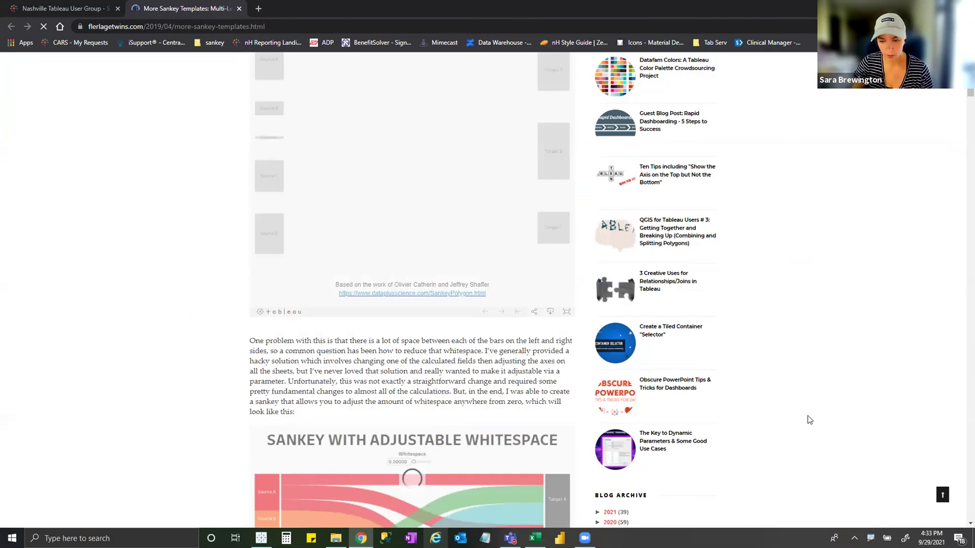
In the web browser, read through the More Sankey Templates article down to the New Look and Feel section.
scroll(916, 294, down, 1)
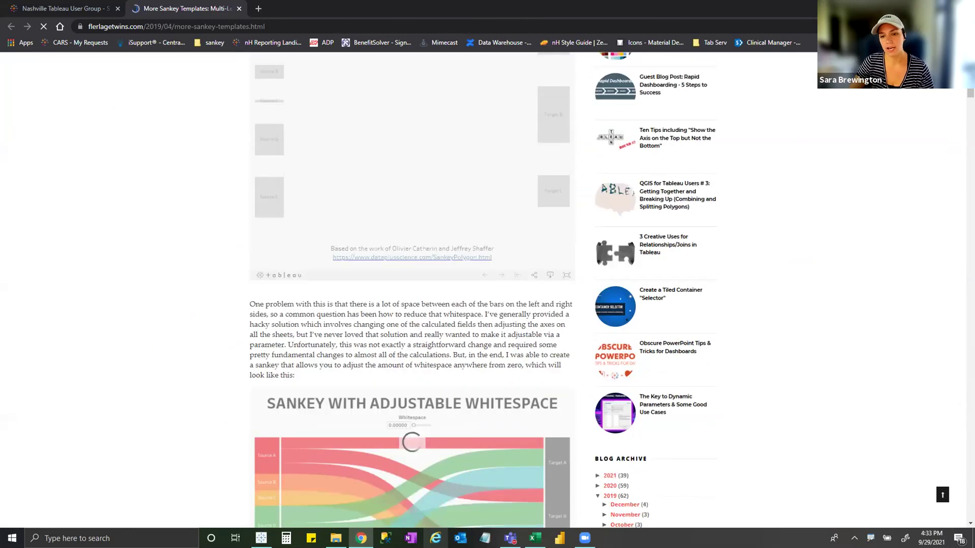
scroll(905, 257, down, 3)
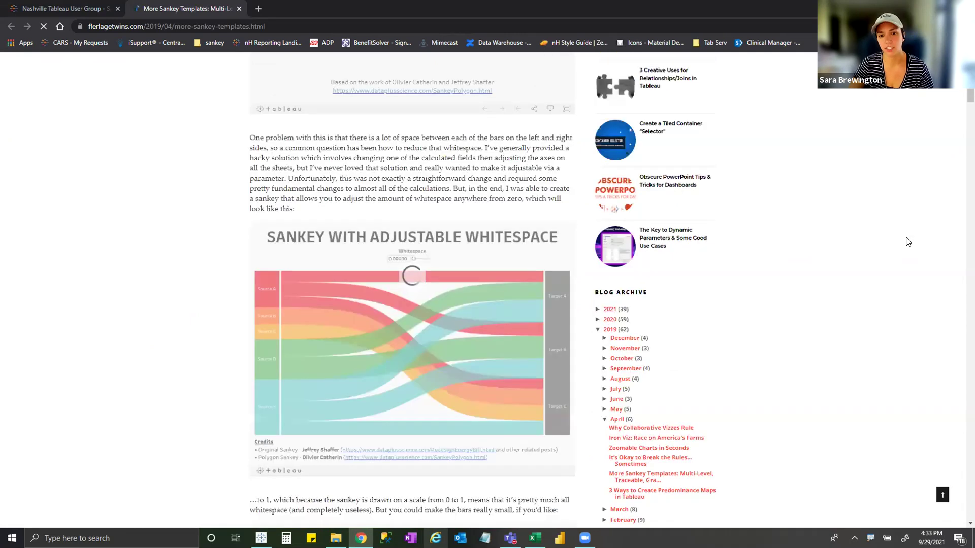
scroll(930, 234, down, 10)
scroll(929, 244, down, 6)
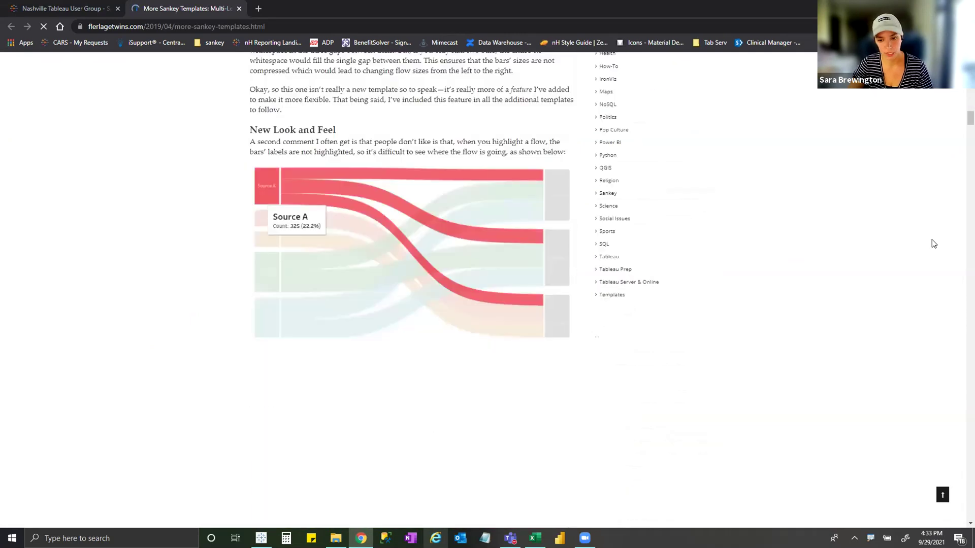
Read on through the article's Multi-Level, Traceable Multi-Level, Aggregate Traceable and Gradient Colored Sankey sections.
scroll(874, 218, down, 6)
scroll(763, 264, down, 3)
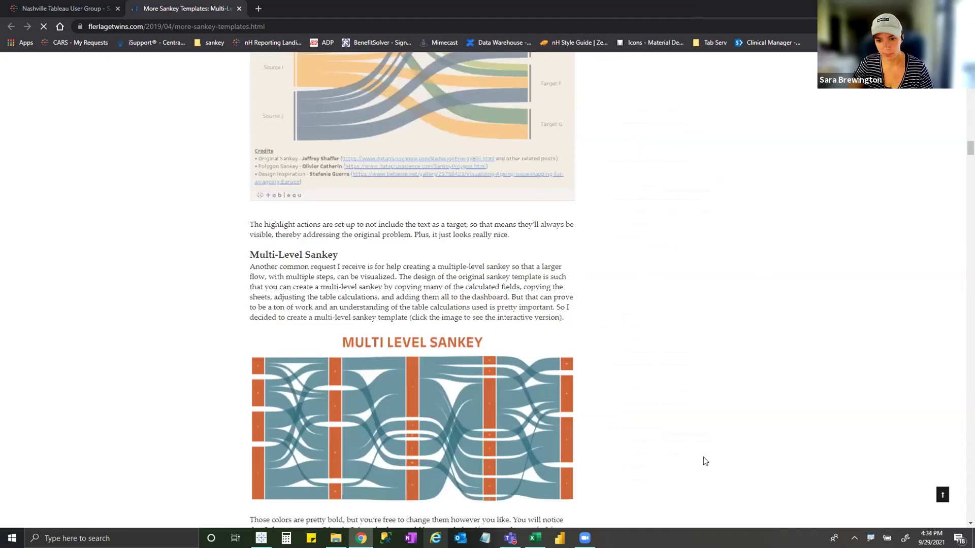
scroll(737, 293, down, 1)
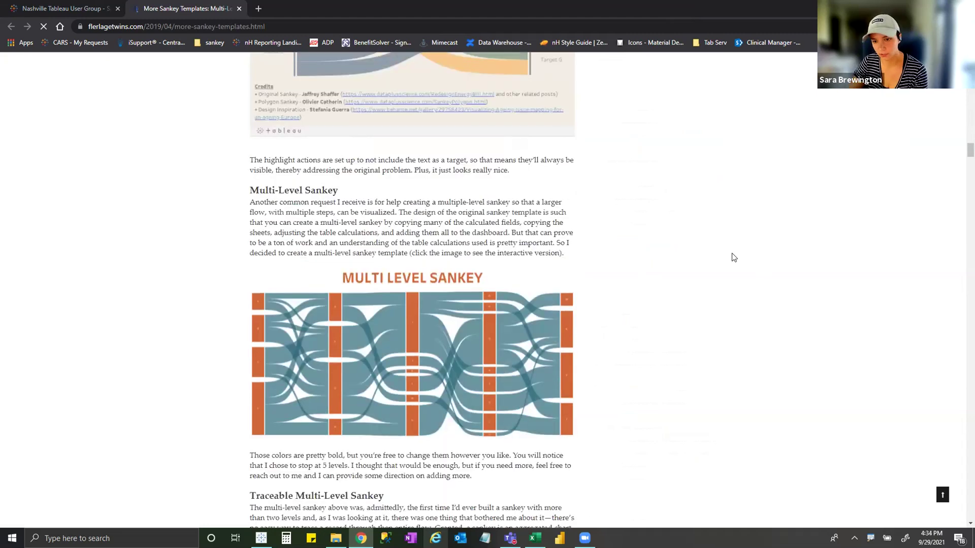
scroll(701, 299, down, 6)
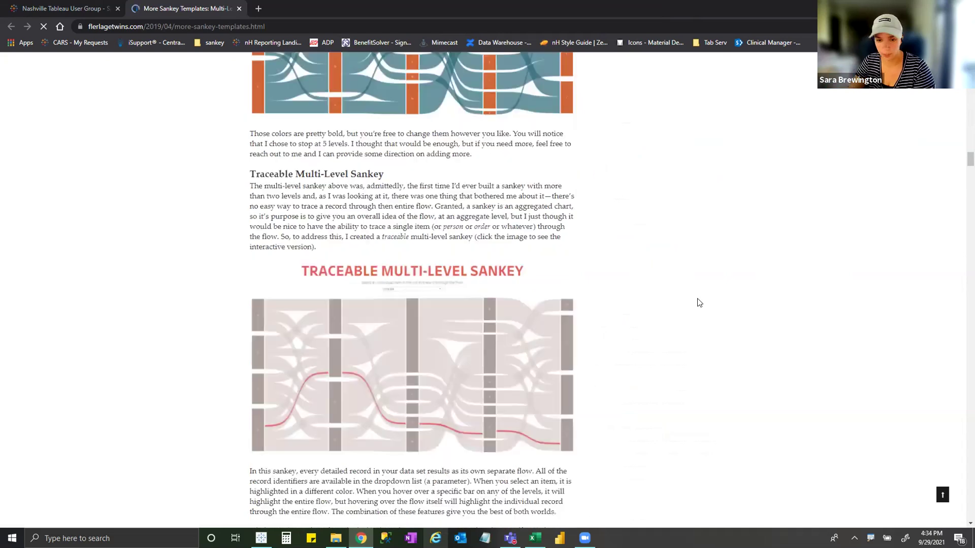
scroll(276, 237, down, 4)
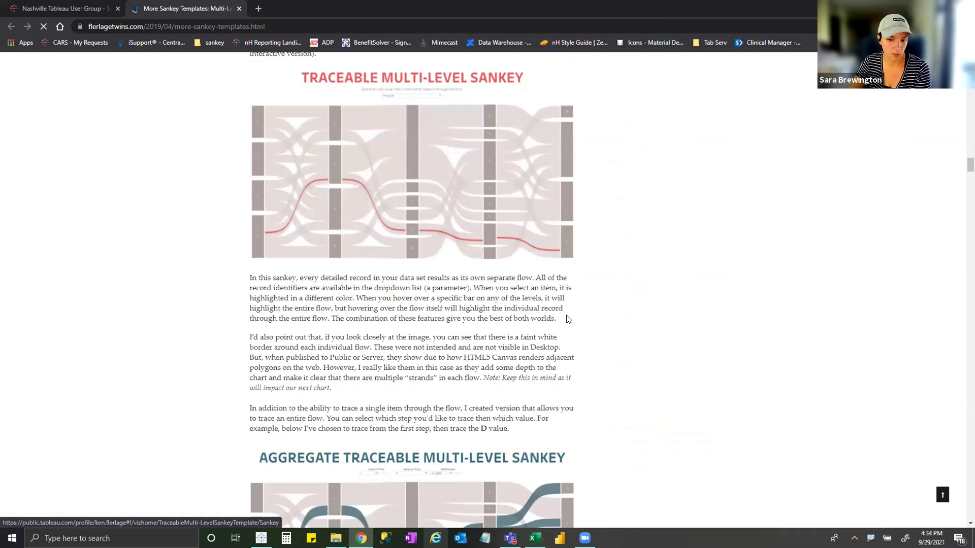
scroll(598, 320, down, 3)
scroll(622, 330, up, 2)
scroll(645, 333, up, 1)
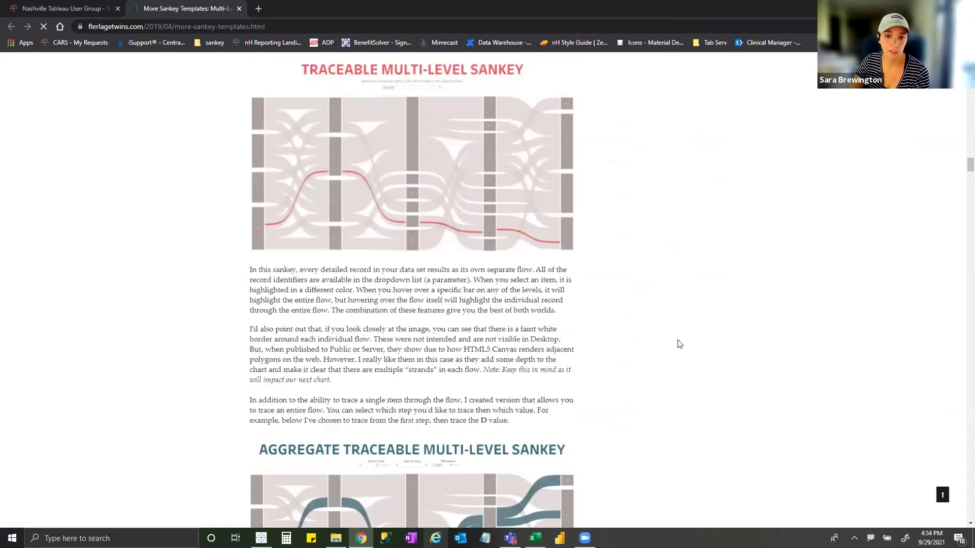
scroll(676, 341, down, 10)
scroll(746, 324, down, 4)
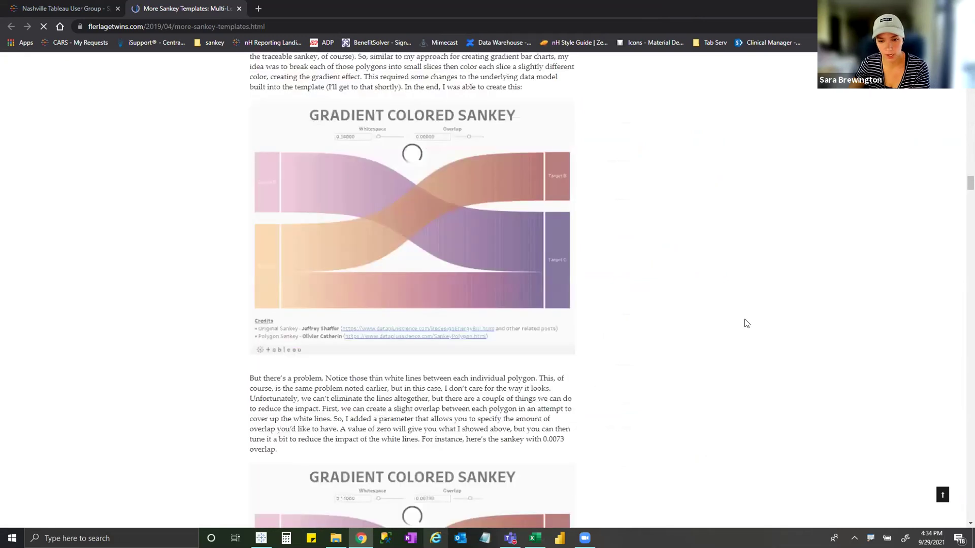
scroll(764, 309, up, 2)
scroll(764, 308, down, 4)
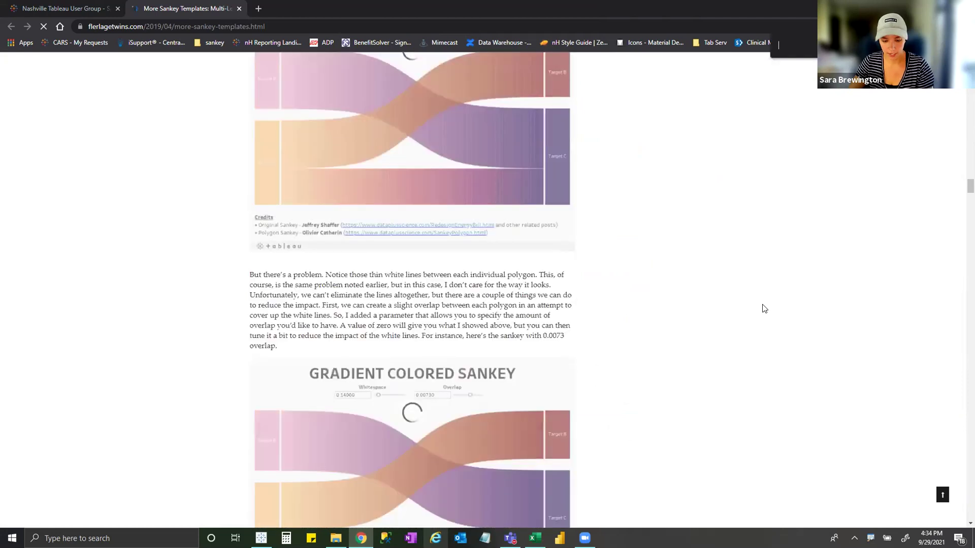
Find "files" in the article, highlight the All the Files link, and review the How to Use The Templates section.
text(files)
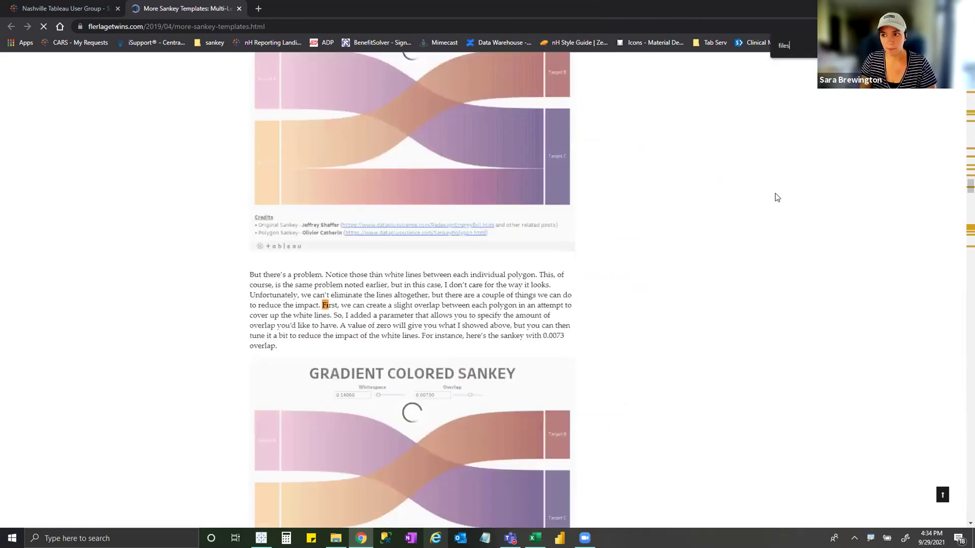
key(Return)
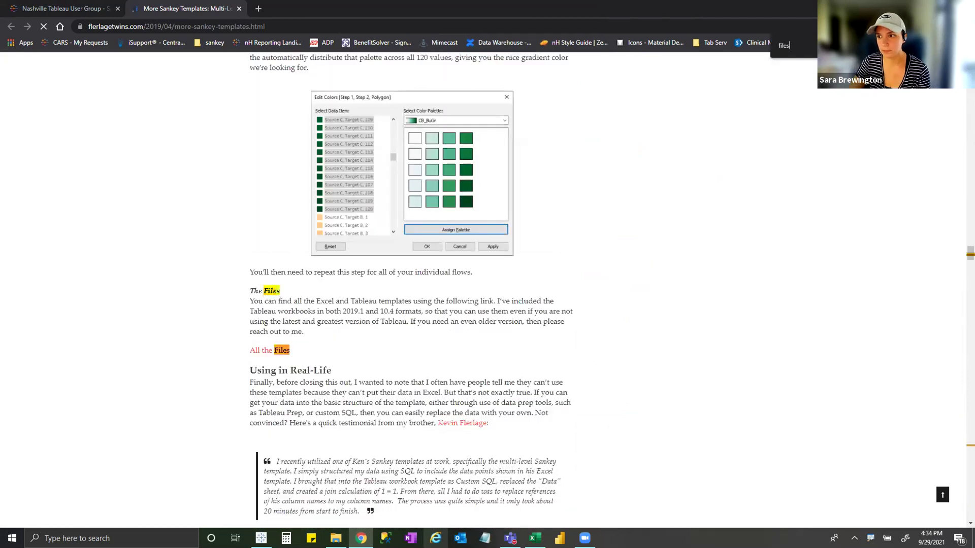
key(Escape)
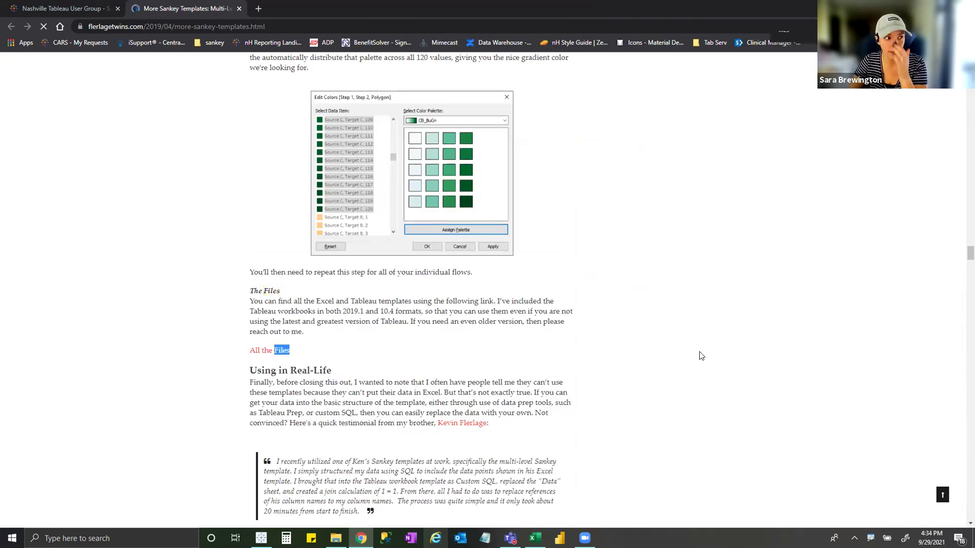
scroll(292, 302, down, 1)
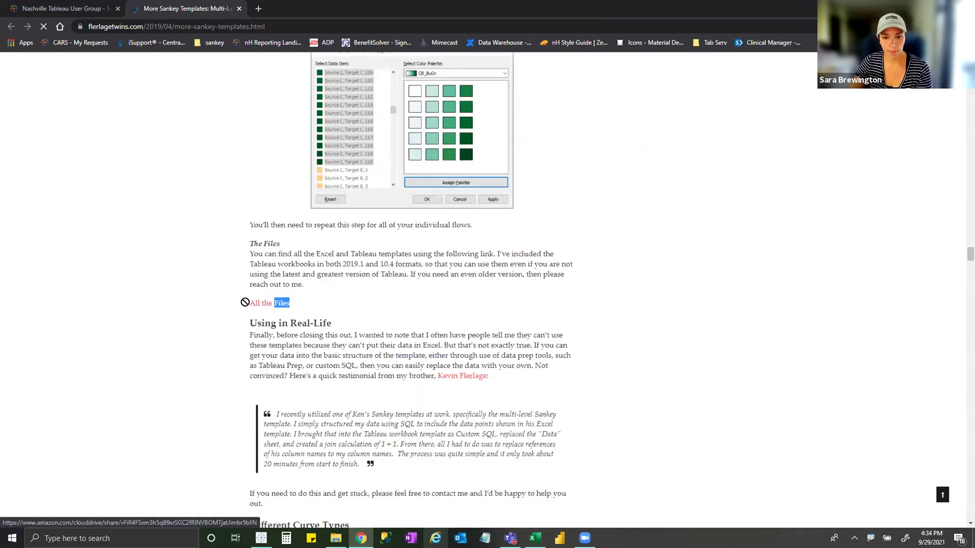
drag(286, 304, 463, 340)
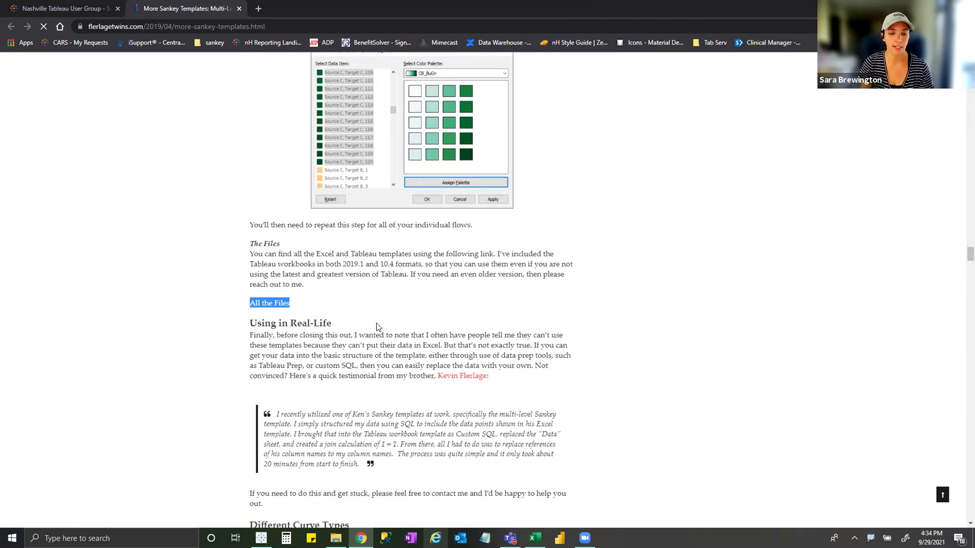
scroll(537, 252, up, 4)
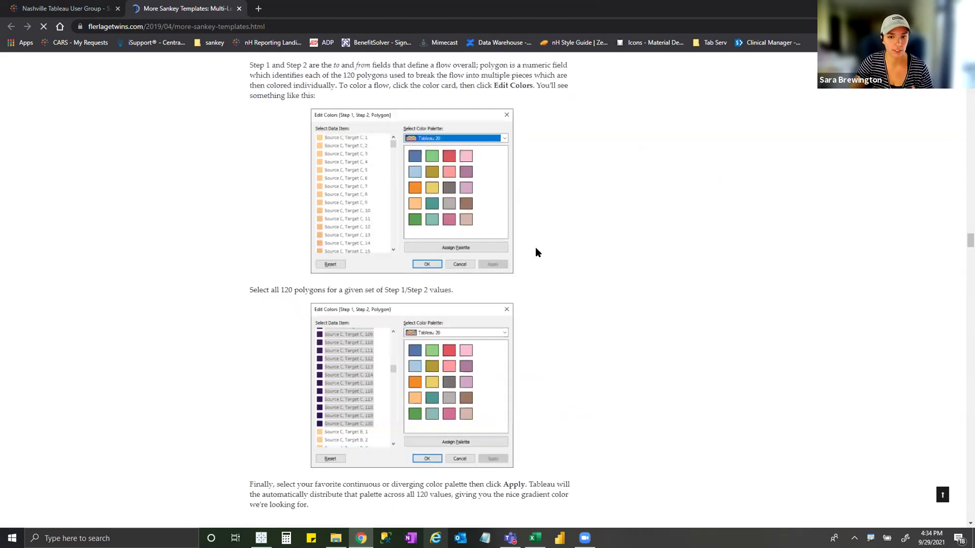
scroll(537, 252, up, 8)
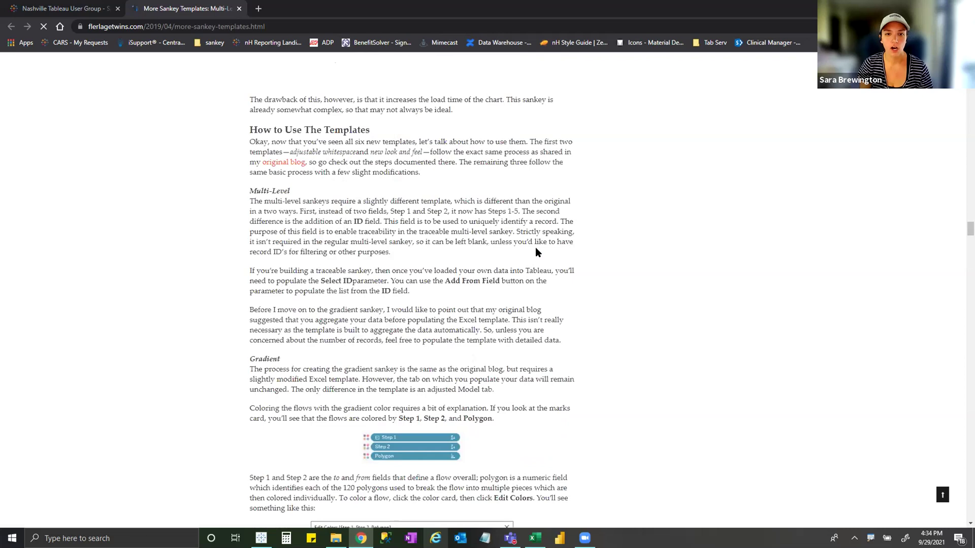
Switch to the Sankey Template Multi Level.xlsx workbook in Excel and maximize its window.
key(alt+Tab)
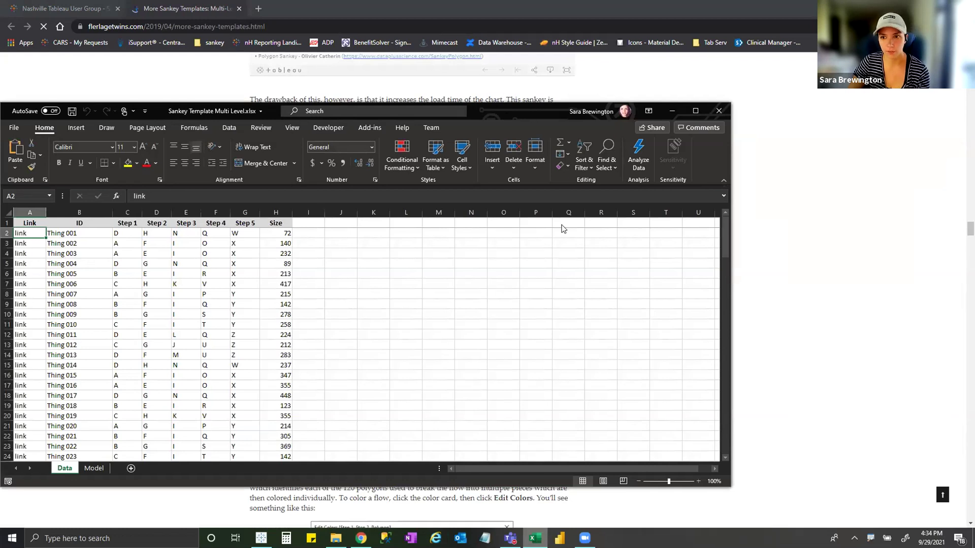
key(super+Up)
click(405, 262)
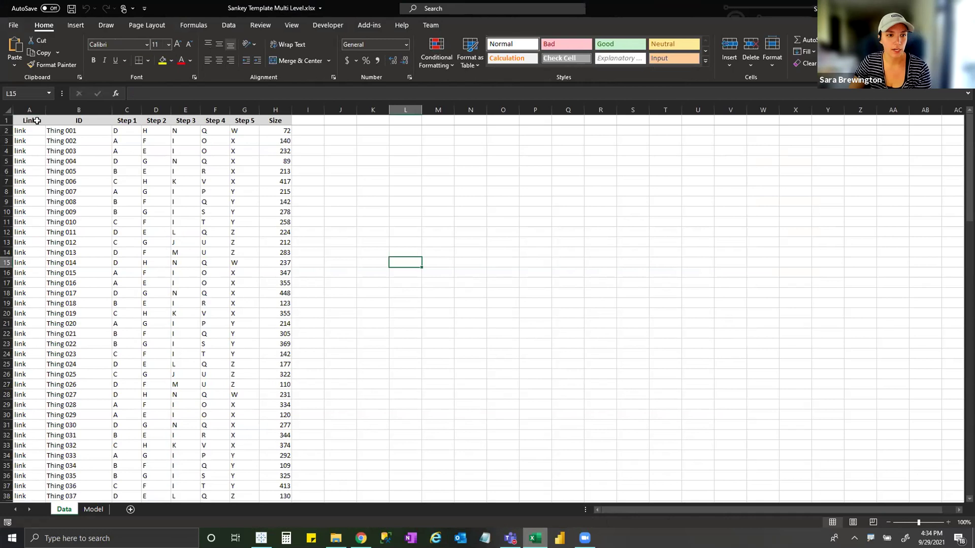
Examine the Data sheet's layout: the Link, ID, Step 1 to Step 5 and Size columns with their sample rows.
key(ctrl+Home)
key(ctrl+shift+Right)
key(shift+Down)
key(shift+Down)
key(shift+Down)
key(shift+Down)
key(shift+Down)
key(shift+Down)
key(shift+Down)
key(shift+Down)
key(shift+Down)
key(shift+Down)
key(shift+Down)
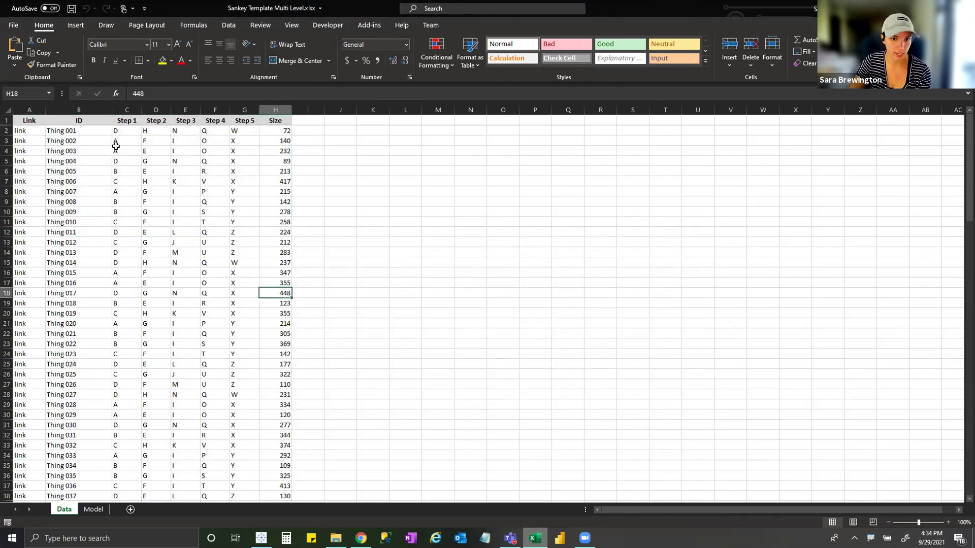
click(168, 150)
click(221, 151)
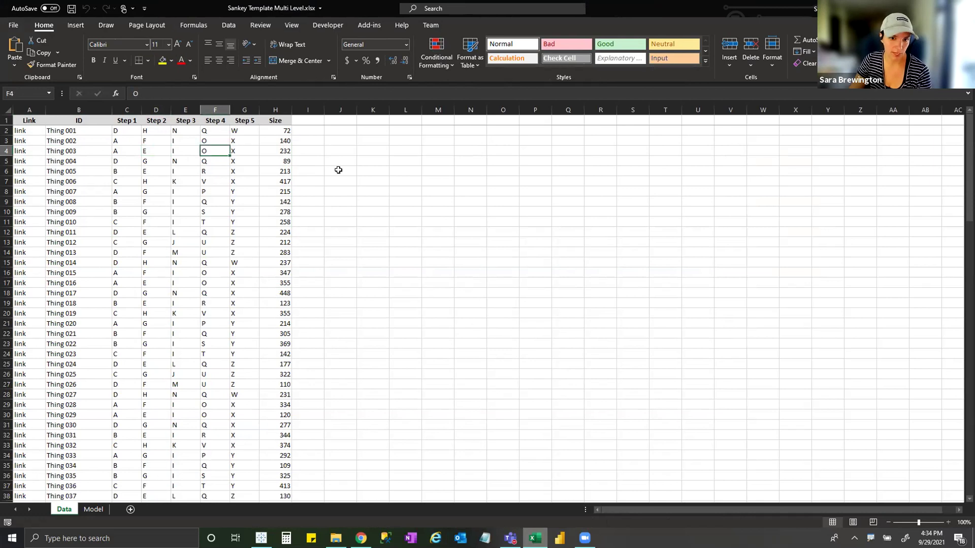
Compare the Link column on the Model and Data sheets and examine the Model sheet's t and Path columns.
key(ctrl+Page_Down)
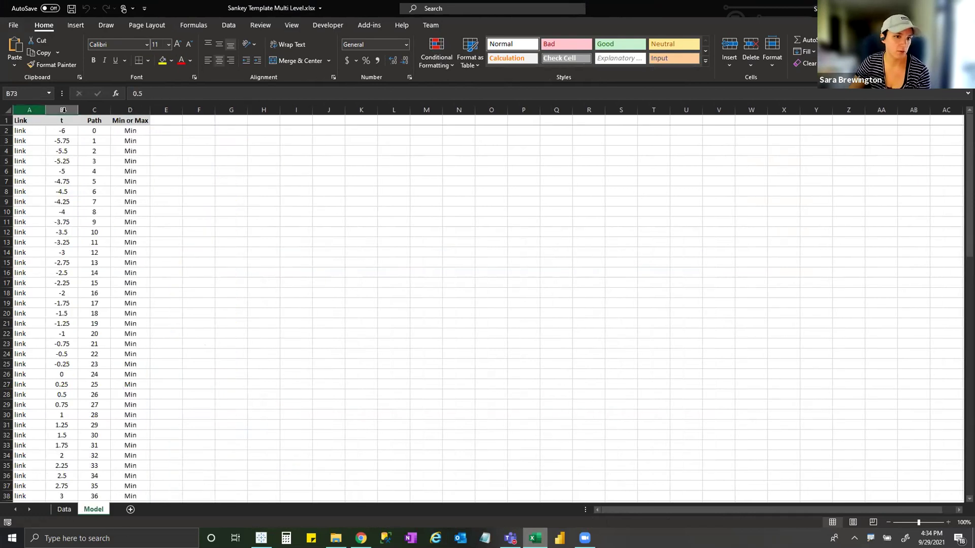
key(ctrl+Home)
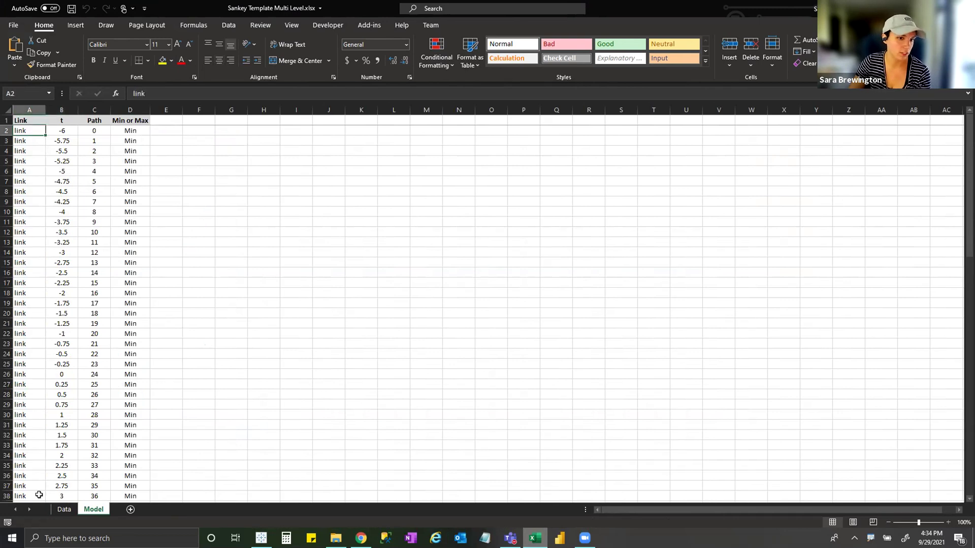
key(ctrl+Page_Up)
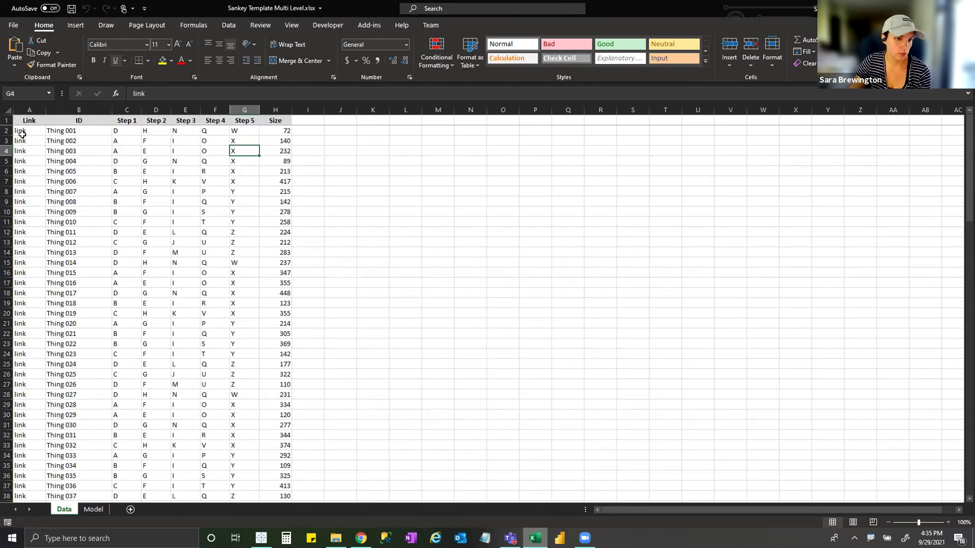
click(28, 262)
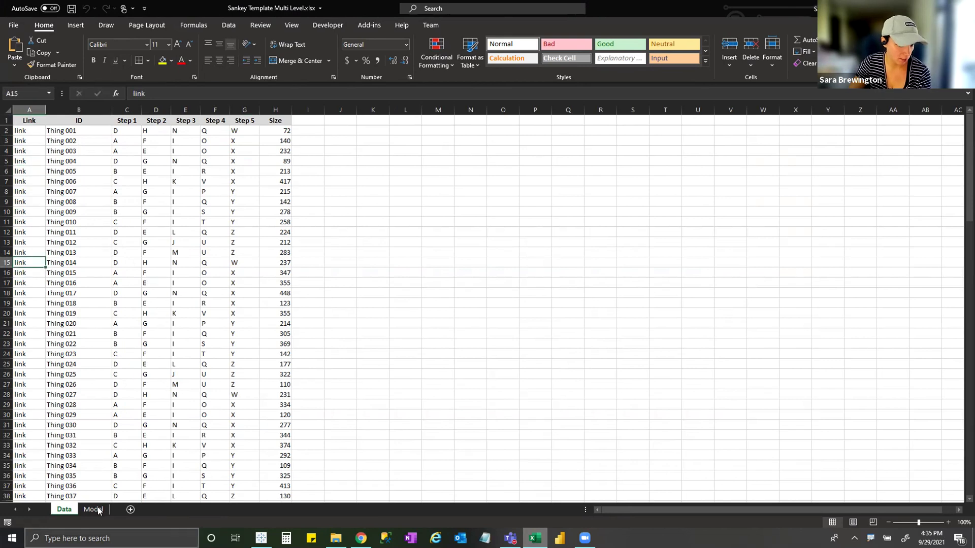
click(94, 509)
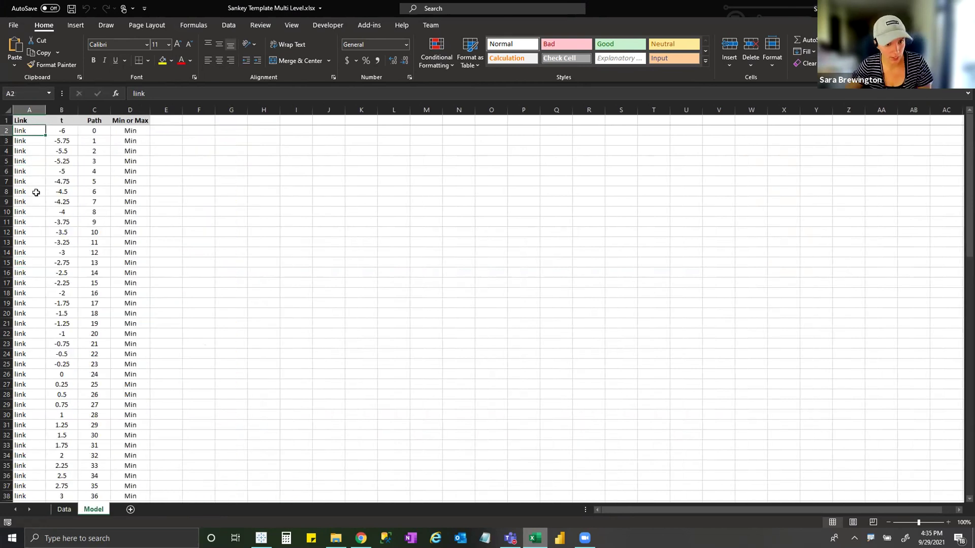
click(91, 120)
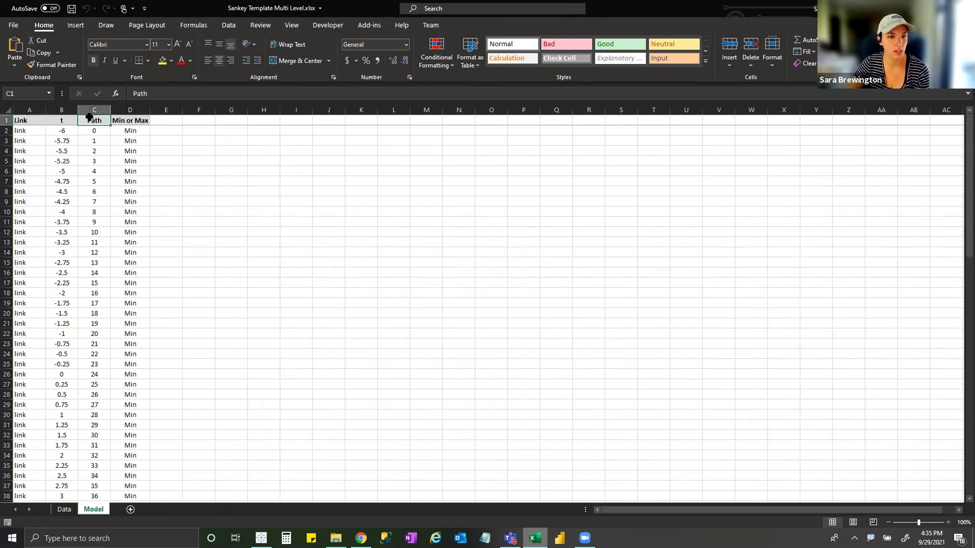
click(69, 118)
key(Right)
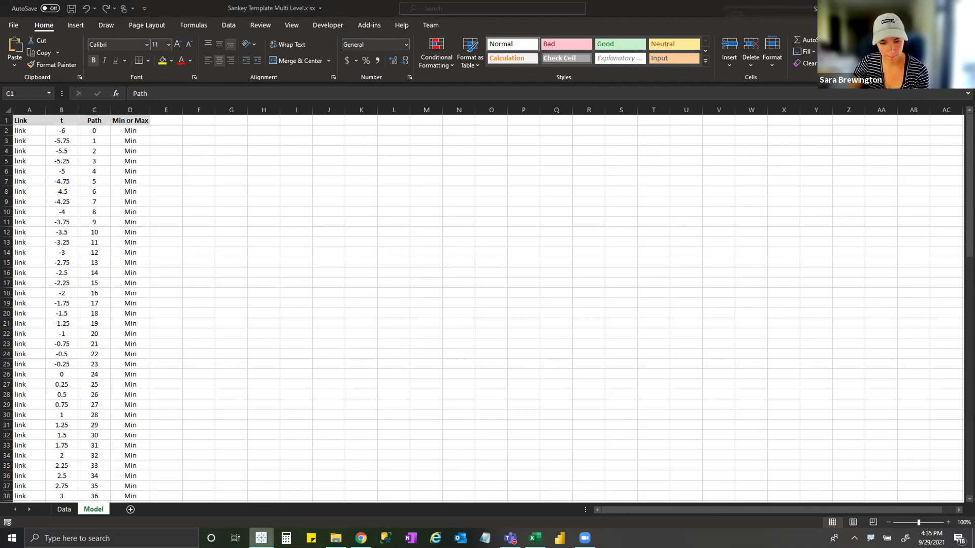
In File Explorer's Sankey Demo TUG 9.29 folder, review the template workbook, the Superstore orders file and the Excel template.
right_click(261, 538)
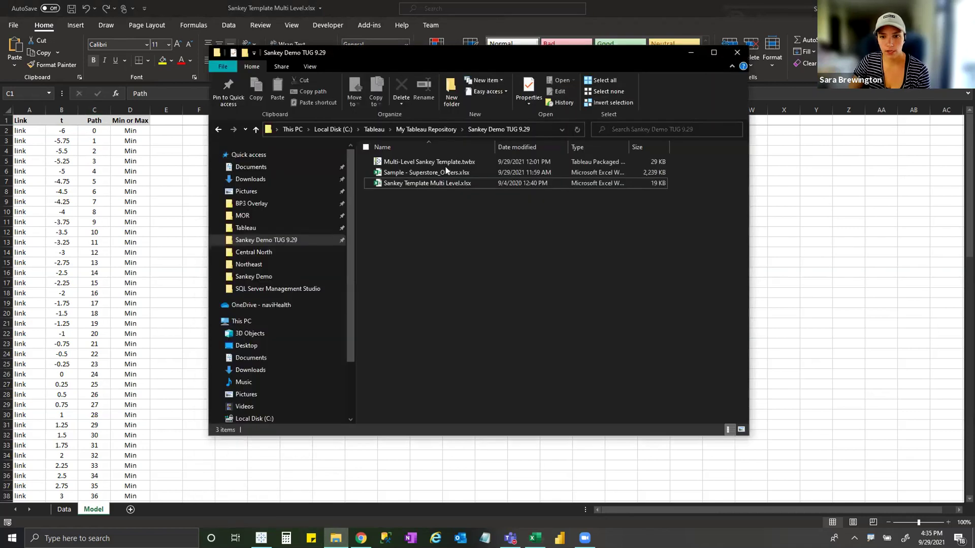
key(alt+Tab)
double_click(447, 164)
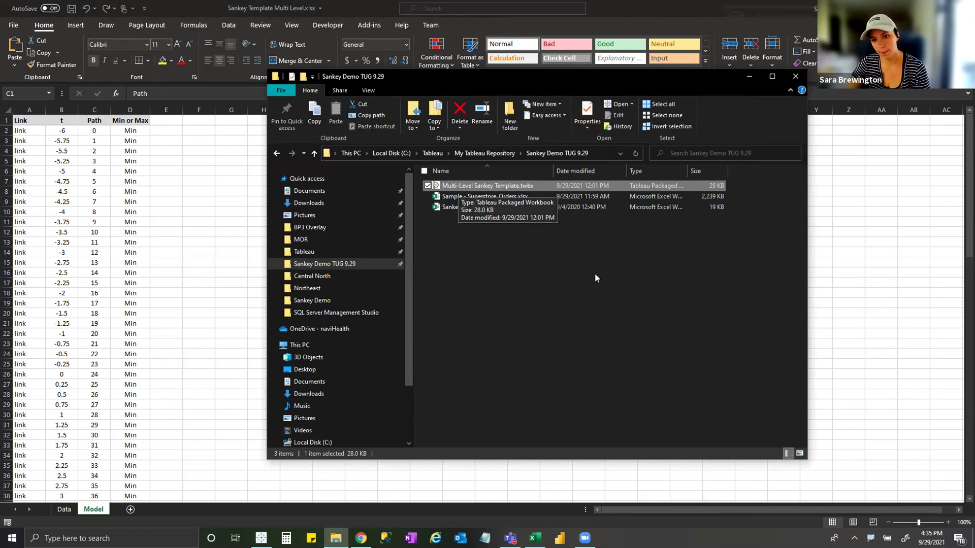
click(510, 196)
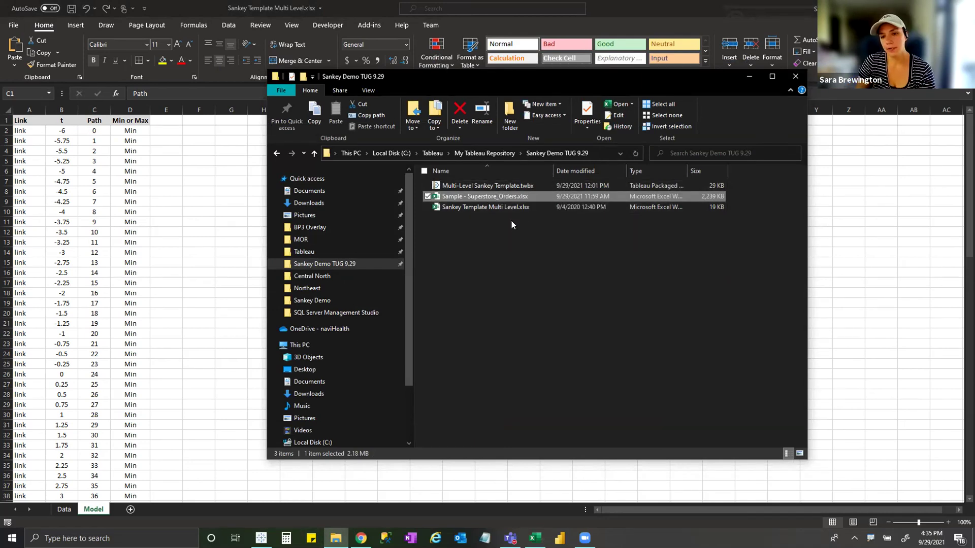
click(440, 273)
click(530, 208)
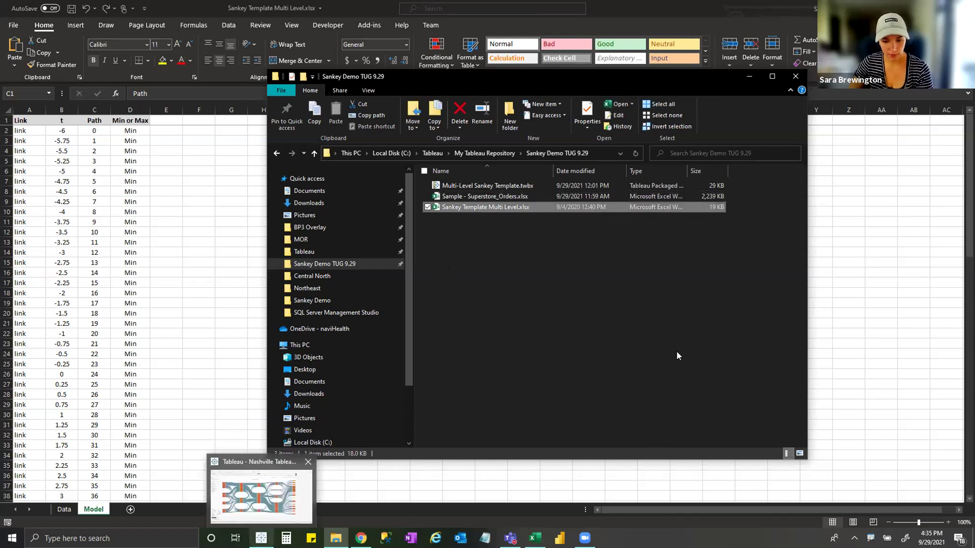
Open Multi-Level Sankey Template.twbx in Tableau Desktop and minimize the folder window.
click(653, 355)
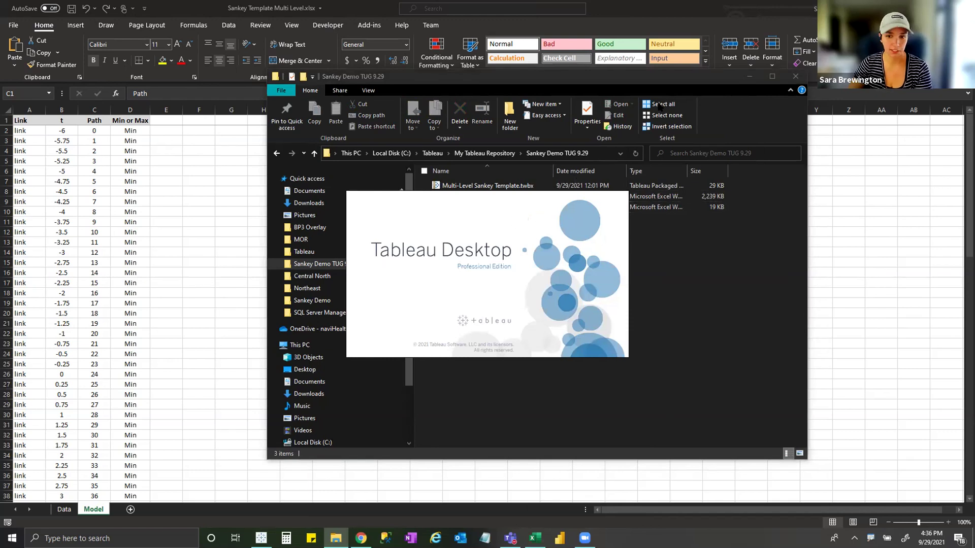
drag(713, 76, 631, 77)
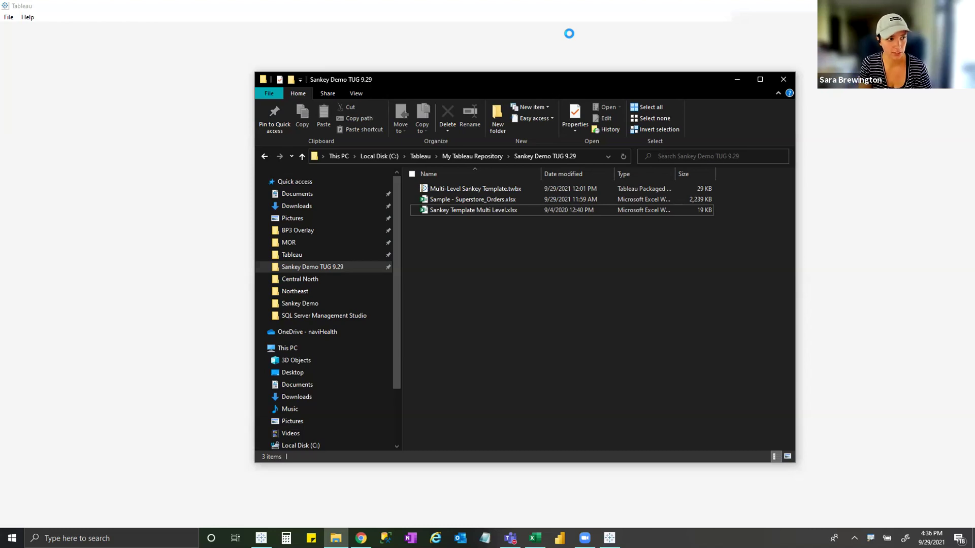
click(734, 82)
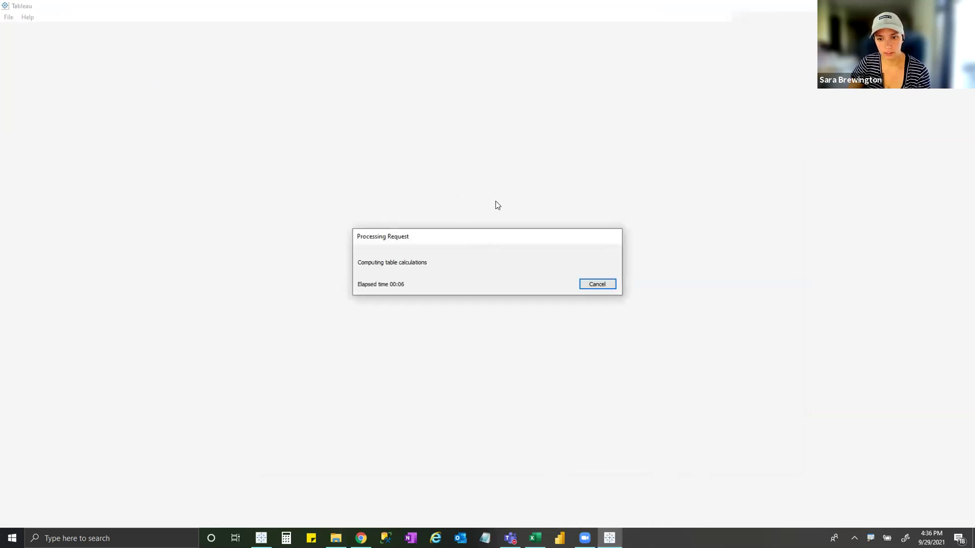
Supply Sankey Template Multi Level.xlsx from the Sankey Demo folder as the workbook's data file.
drag(496, 239, 506, 205)
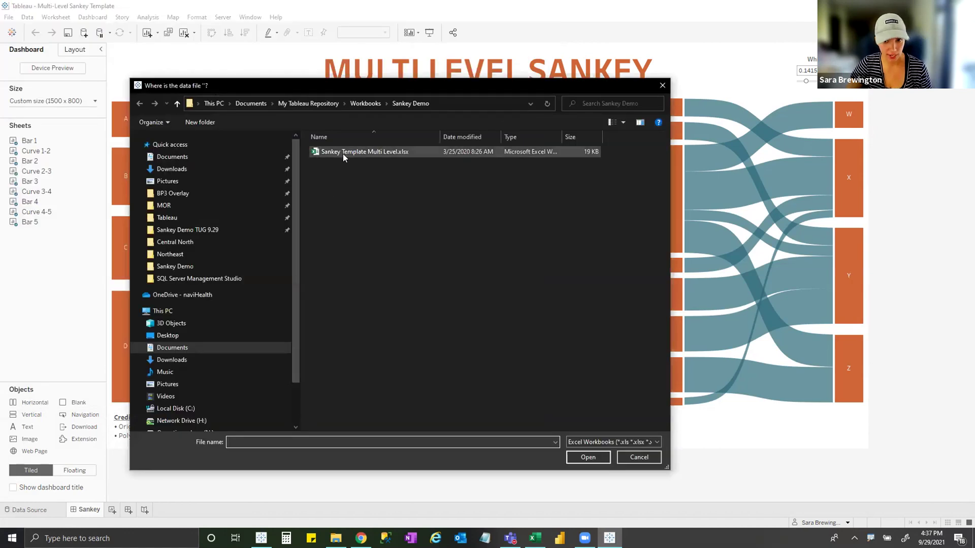
click(420, 154)
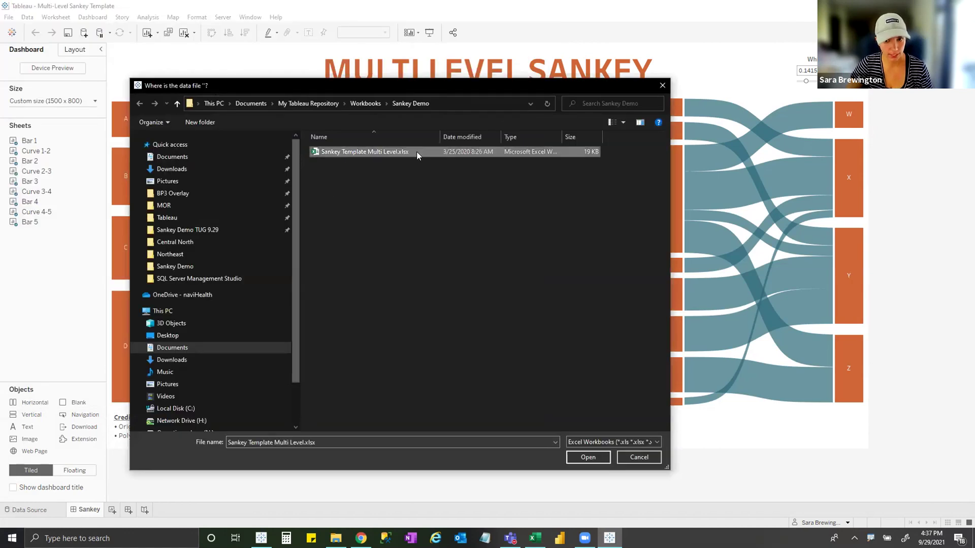
click(588, 459)
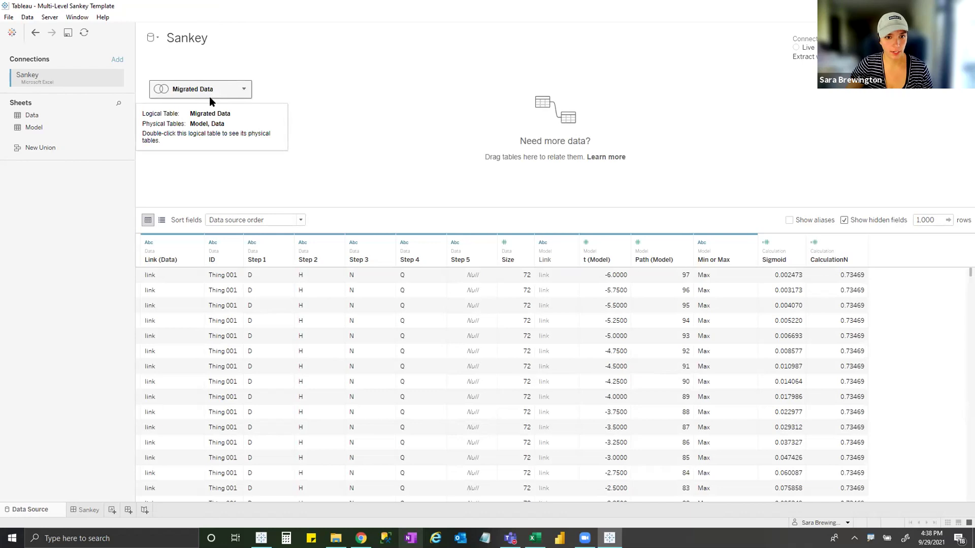
Open the Migrated Data logical table and examine the join between its Model and Data tables, including the Link clause.
double_click(206, 89)
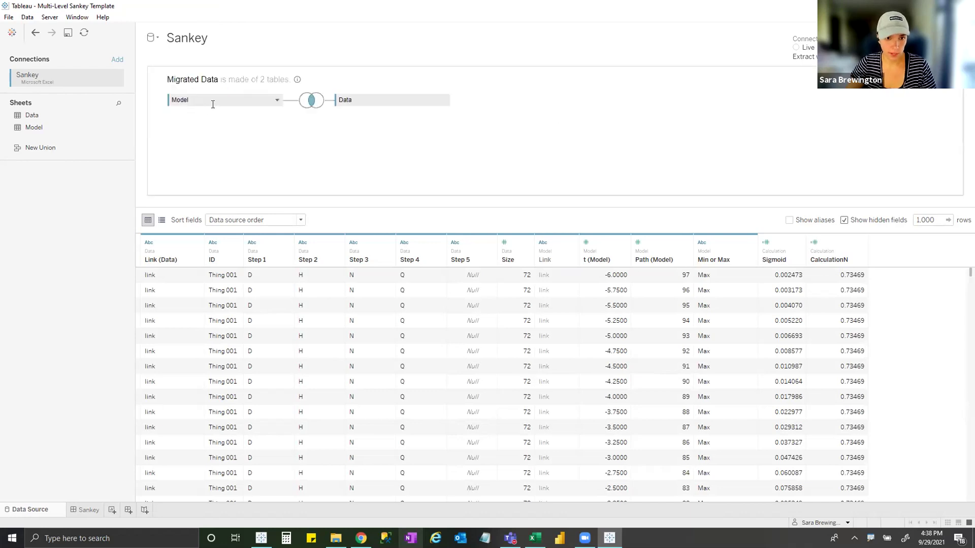
click(188, 102)
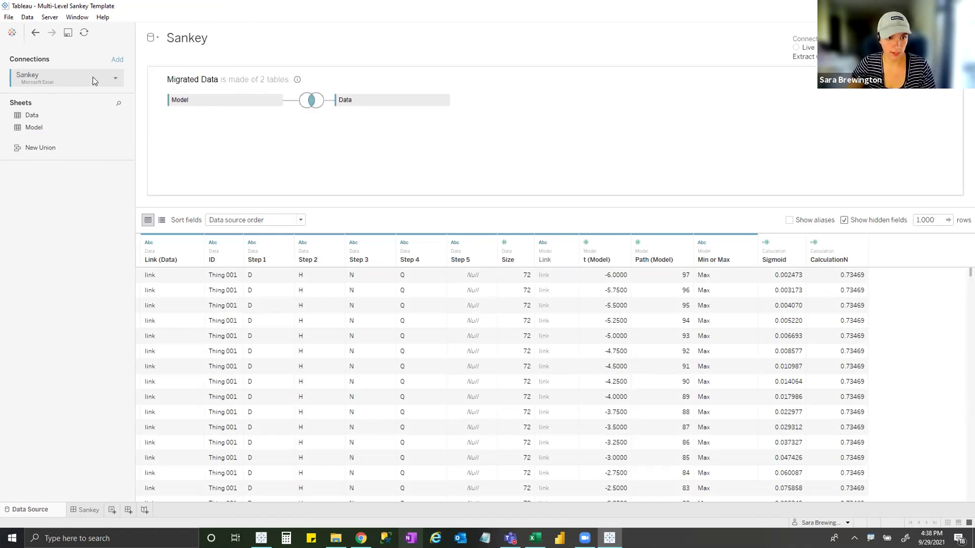
click(250, 99)
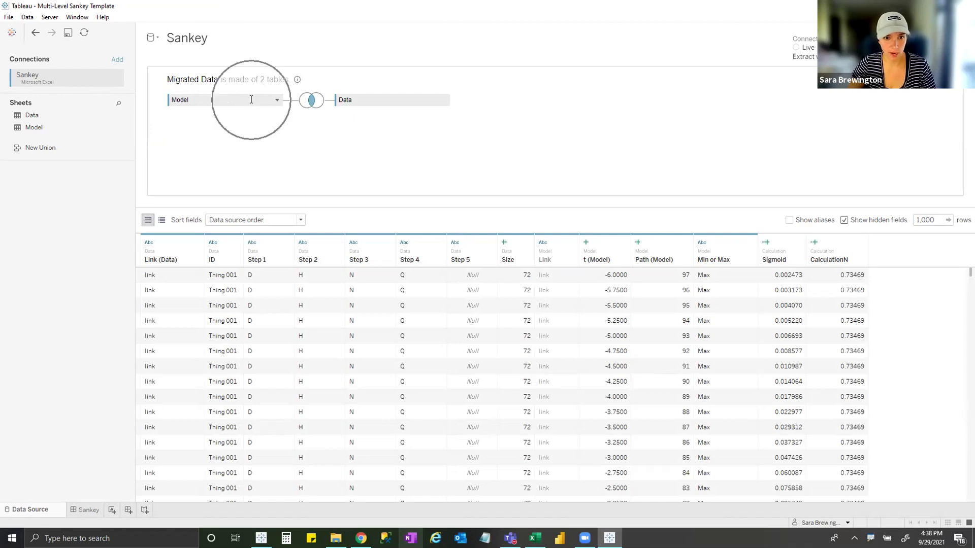
click(385, 99)
click(311, 100)
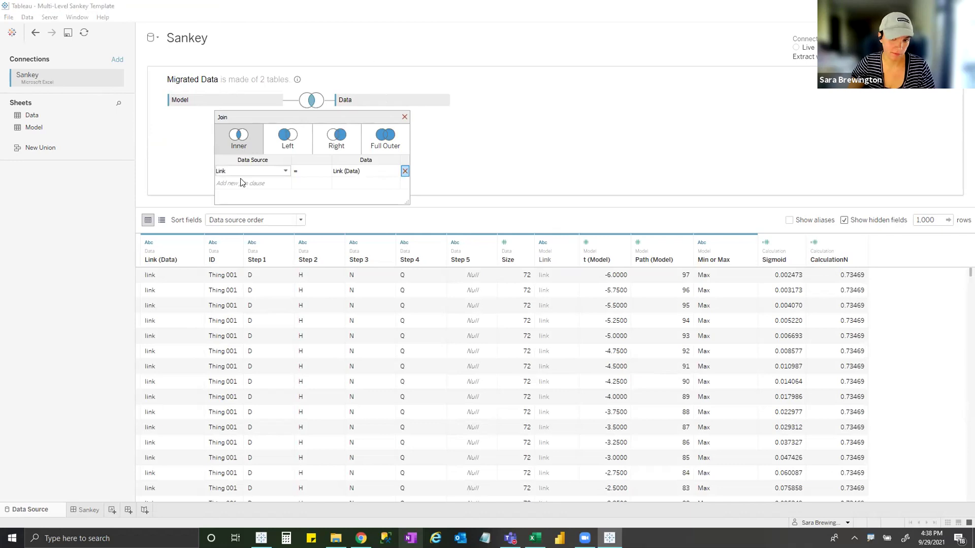
click(254, 173)
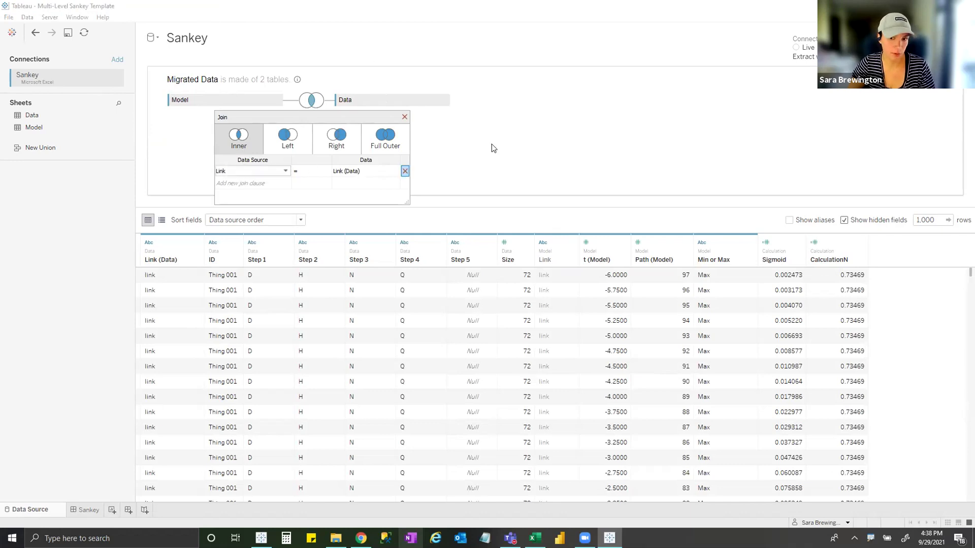
click(488, 147)
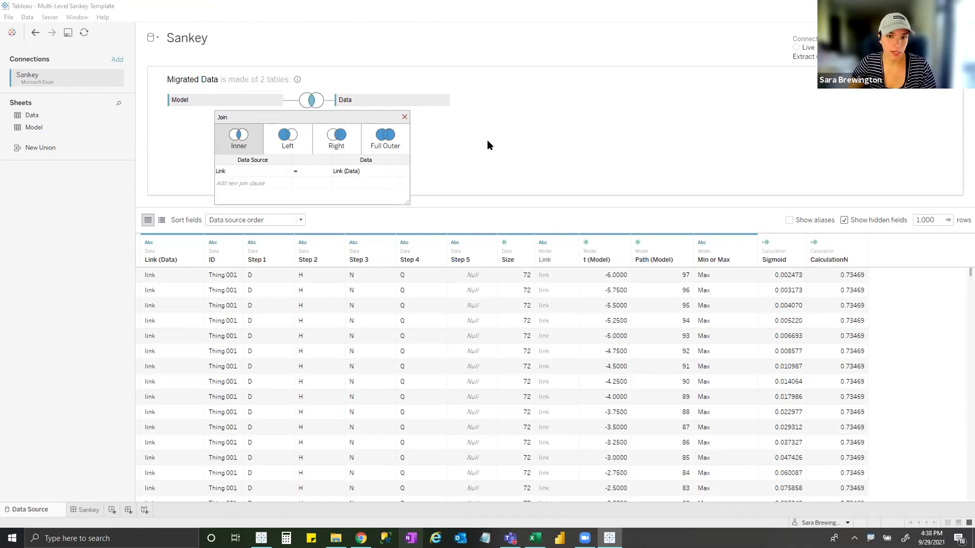
click(406, 117)
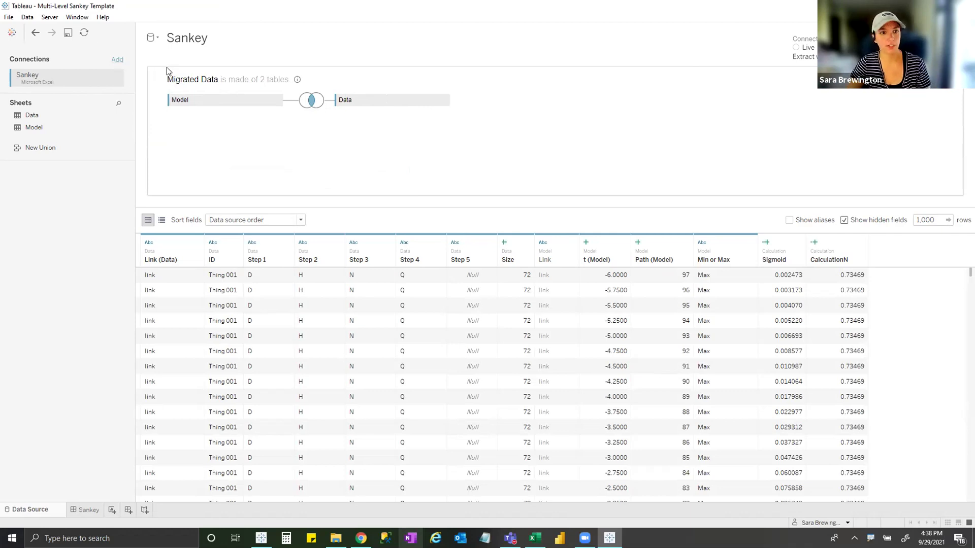
Add a connection to Sample - Superstore_Orders.xlsx and replace the joined Data table with its Sample - Superstore_Orders sheet.
click(119, 59)
click(262, 74)
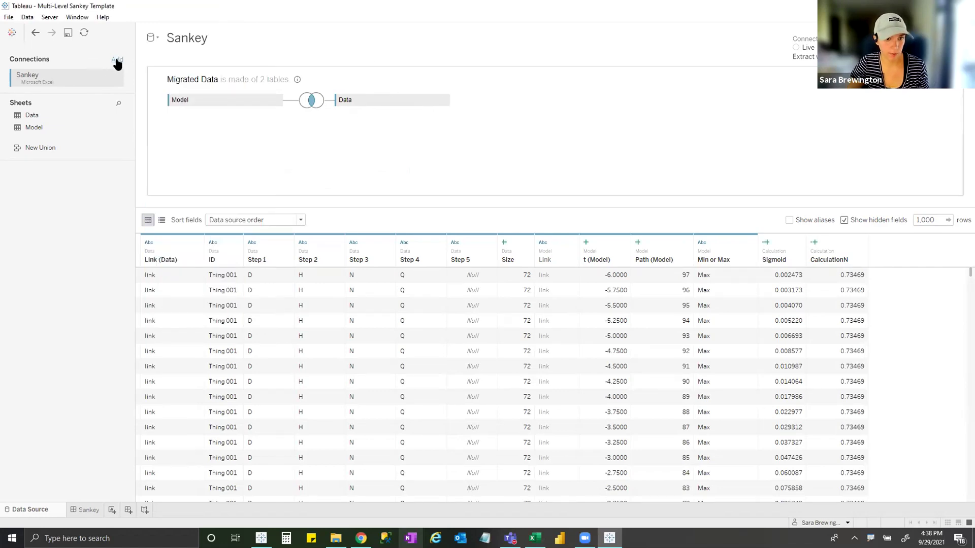
click(116, 59)
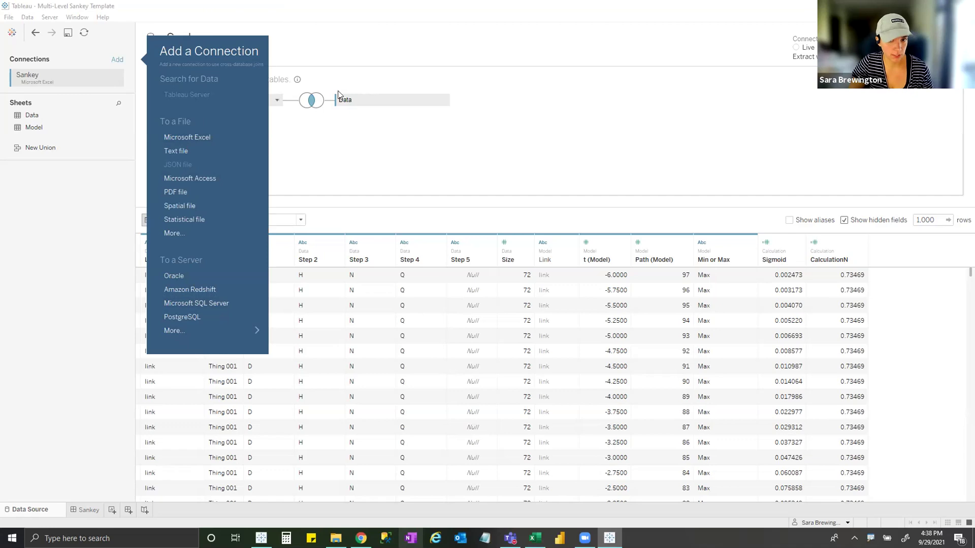
click(202, 235)
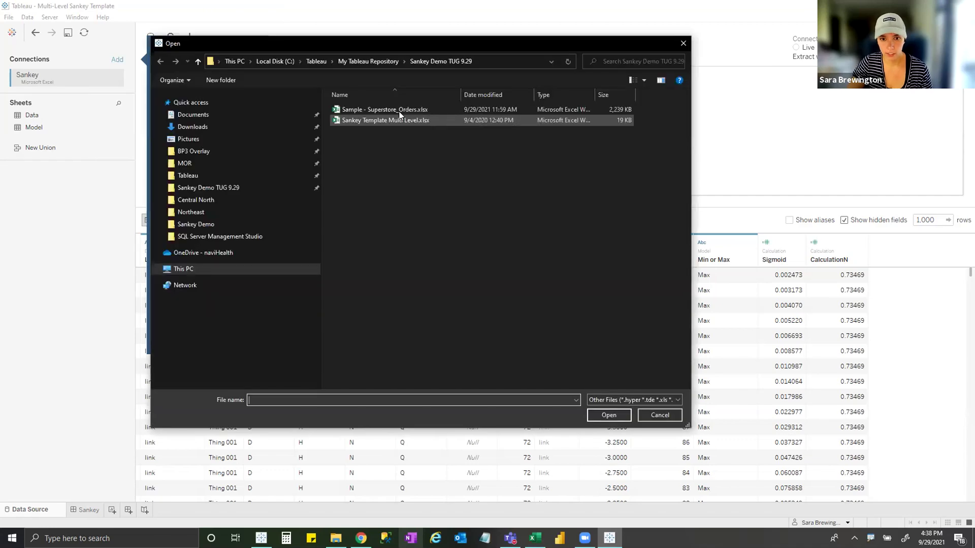
double_click(403, 109)
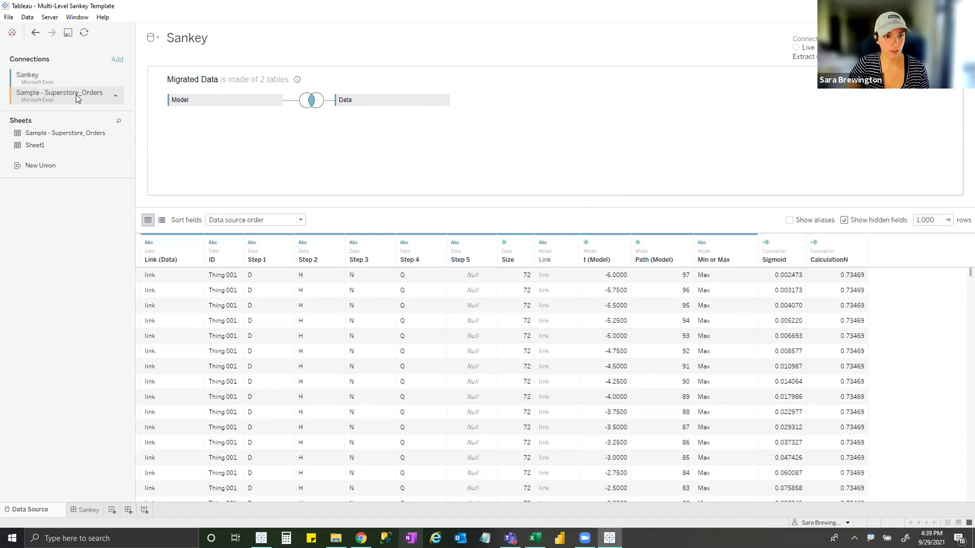
click(77, 98)
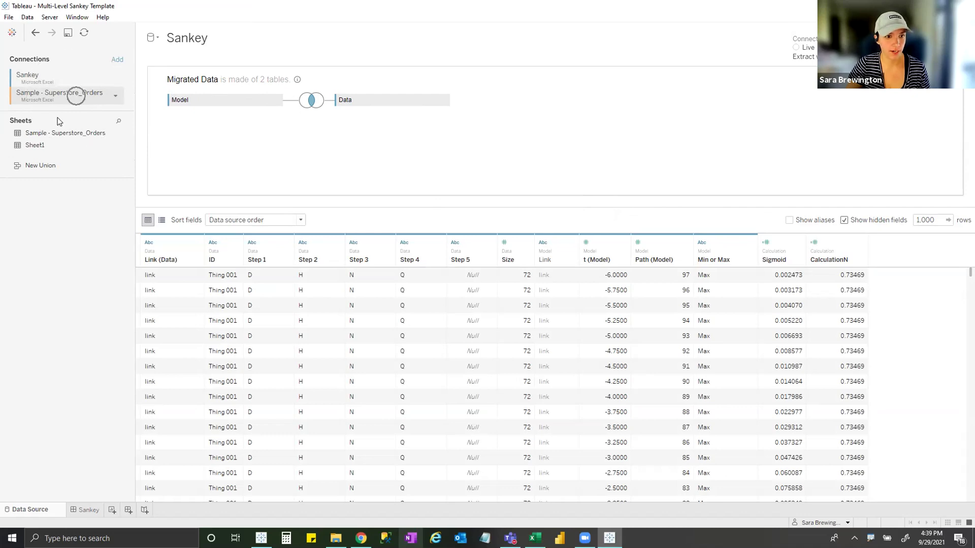
drag(70, 134, 378, 102)
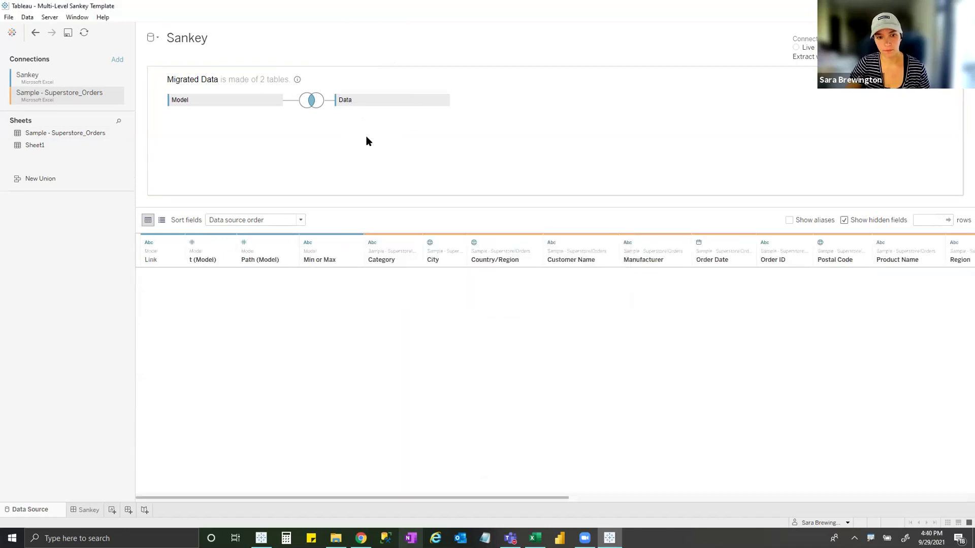
Inner join Model to Sample - Superstore_Orders using a join calculation of 1 on both sides.
click(312, 99)
click(218, 179)
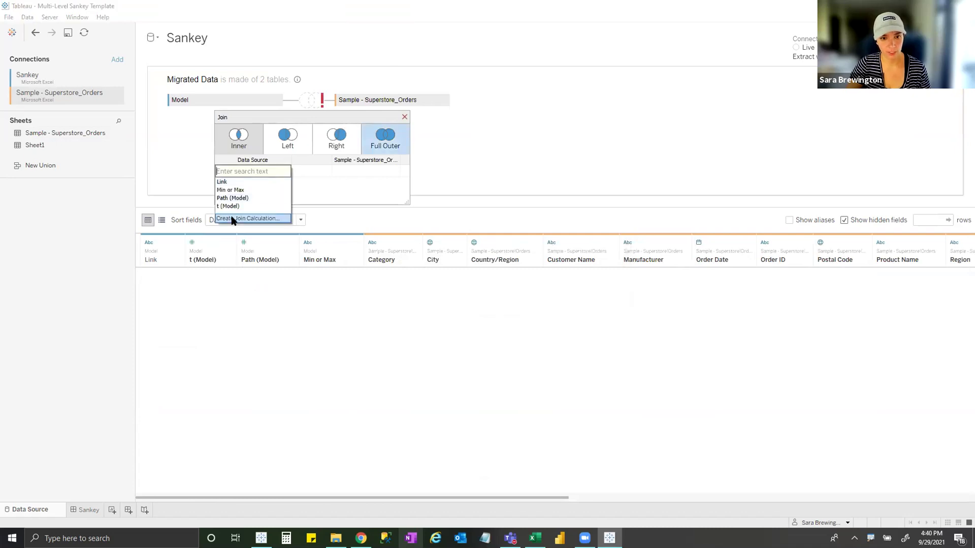
click(503, 440)
text(1)
click(646, 450)
click(366, 171)
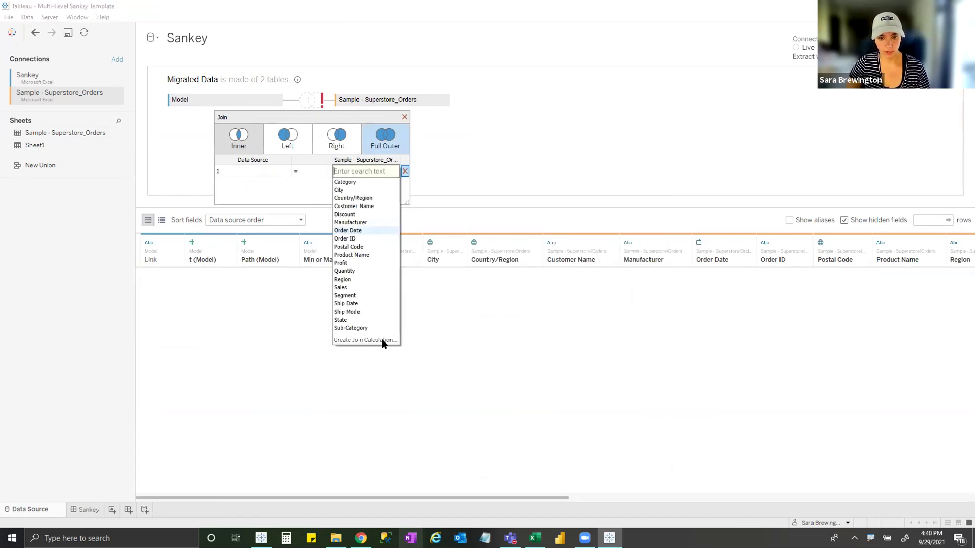
click(387, 345)
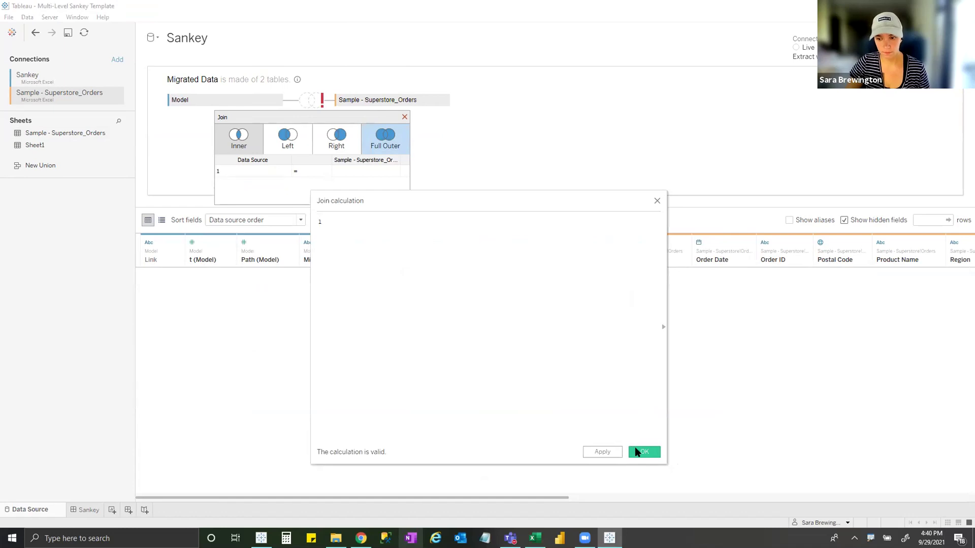
click(641, 452)
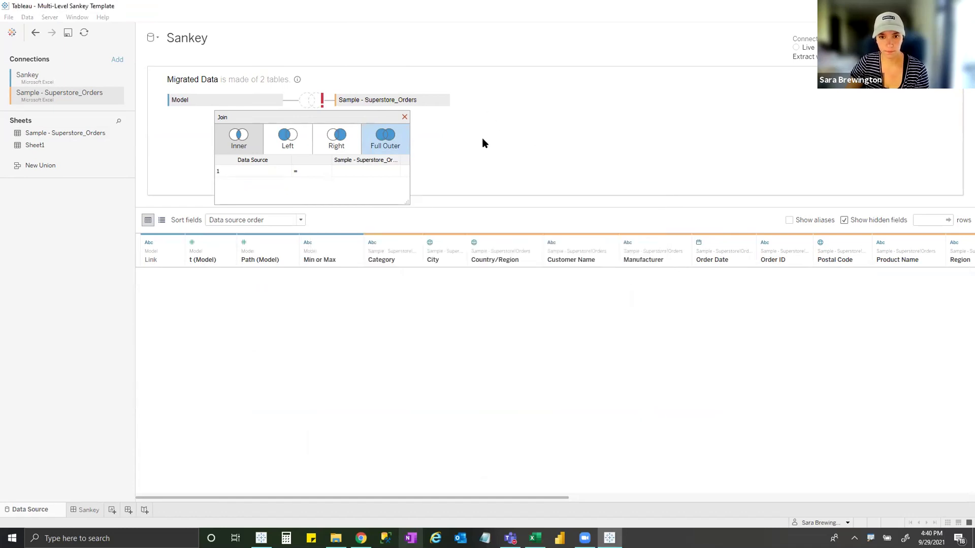
click(252, 147)
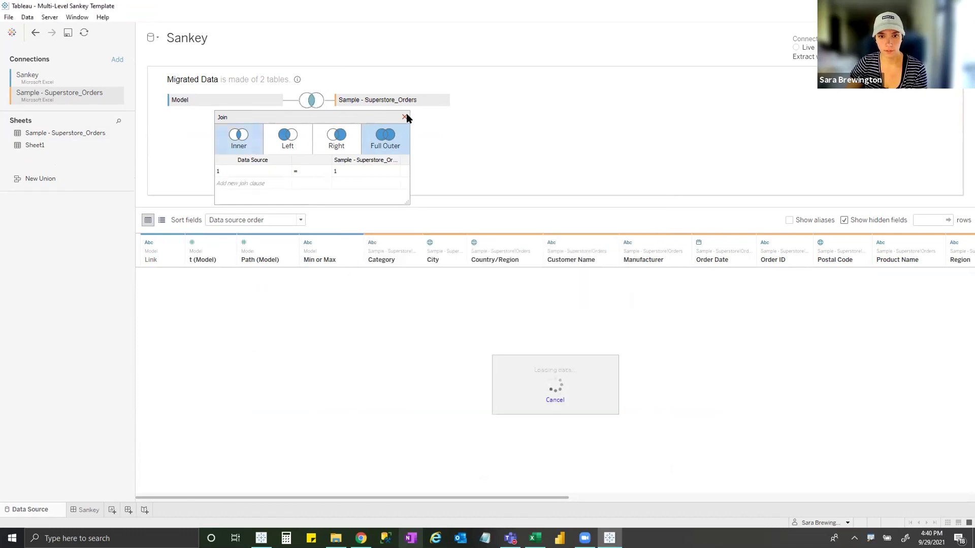
Open the Sankey dashboard and examine its multi-level chart, including the Curve 2-3 section.
click(96, 505)
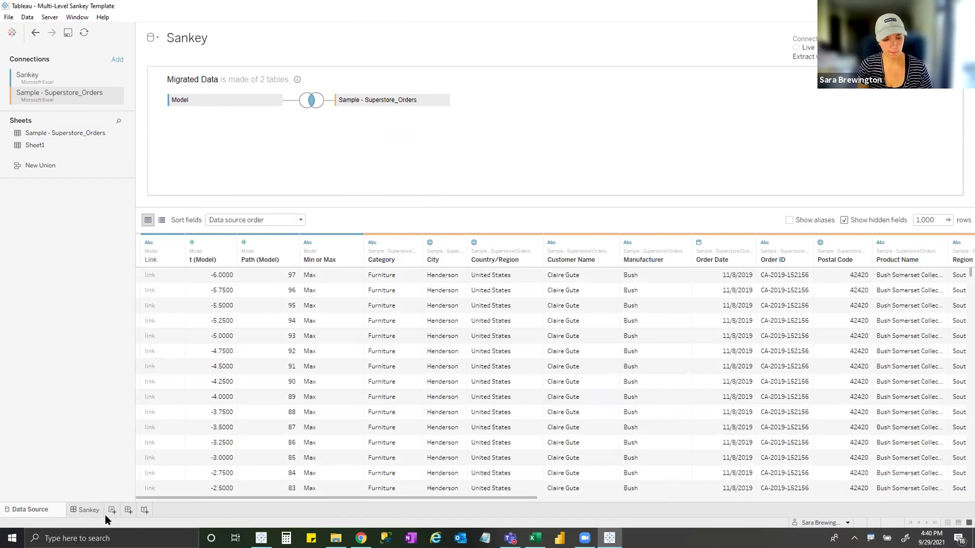
click(83, 508)
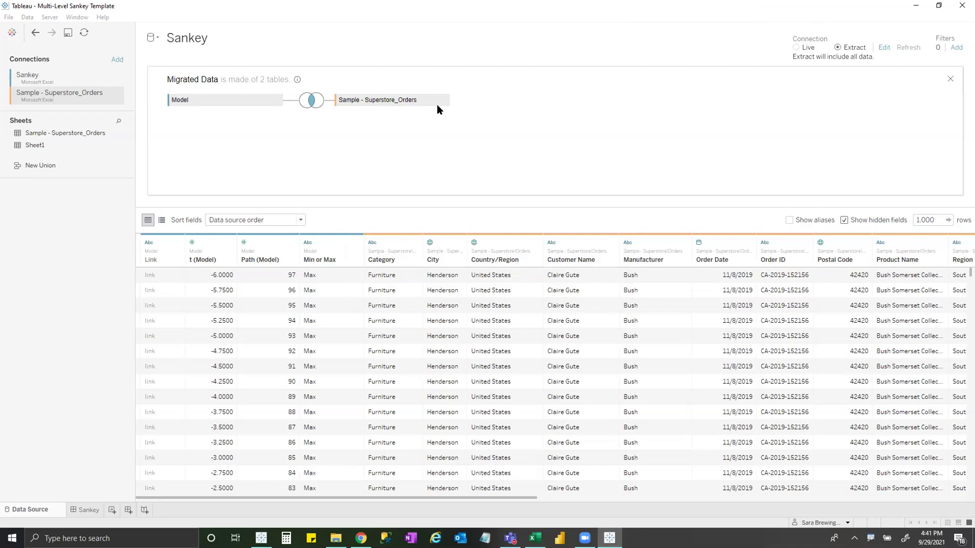
key(ctrl+Tab)
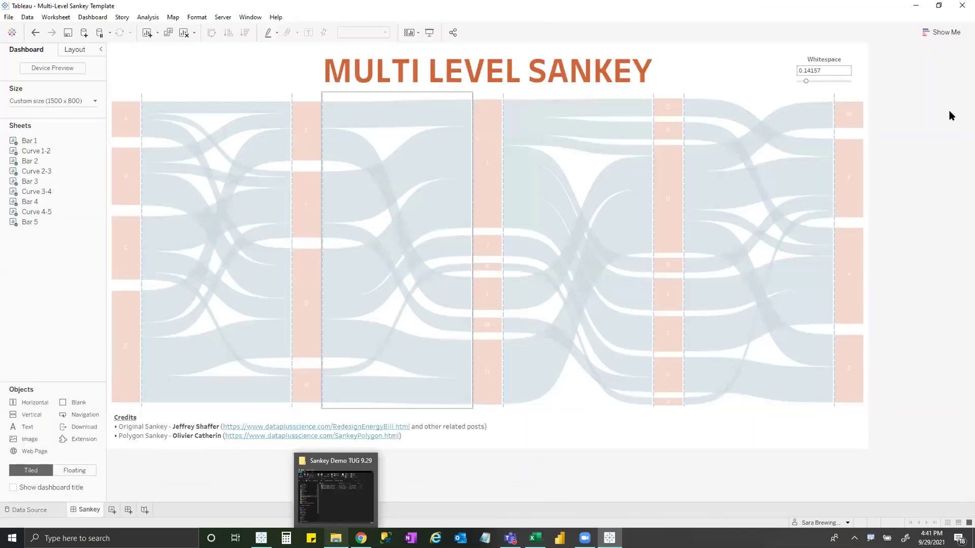
click(941, 97)
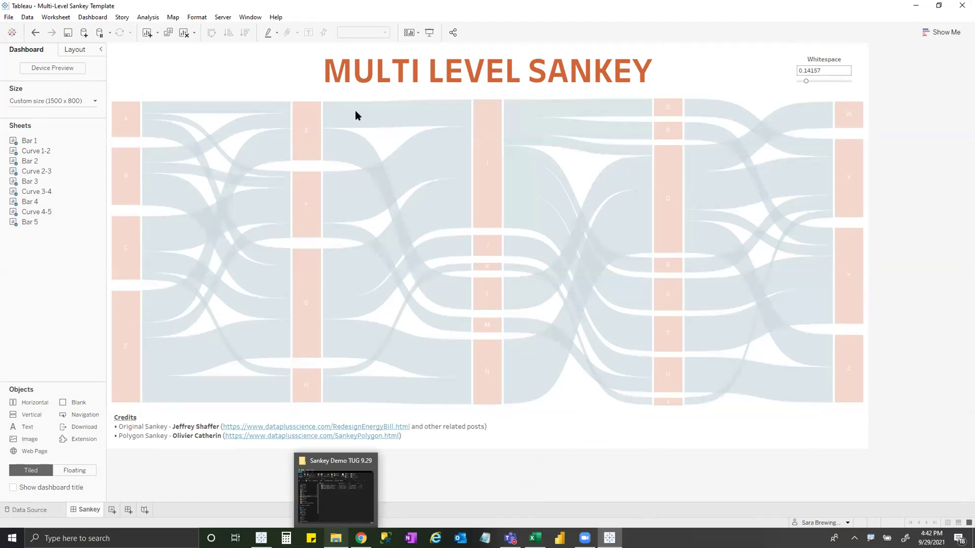
click(394, 183)
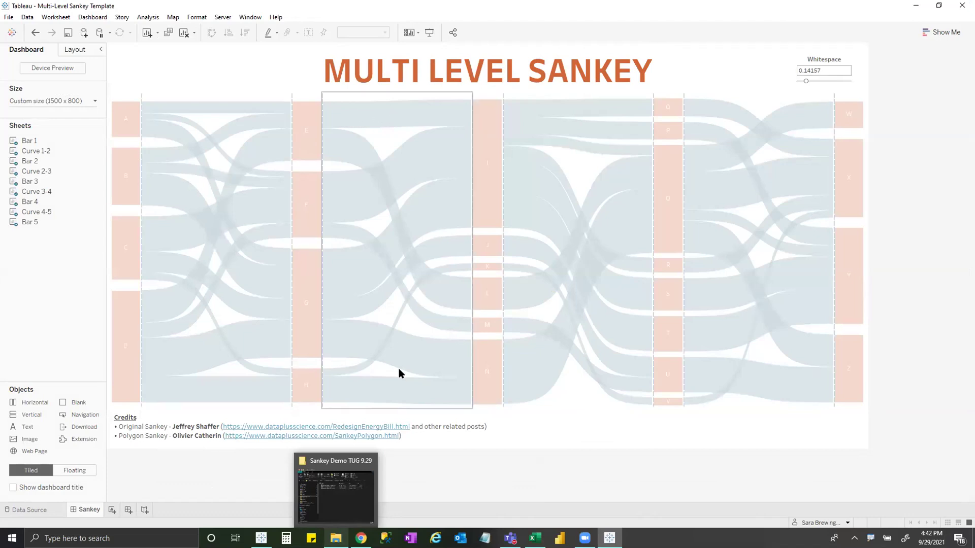
click(920, 104)
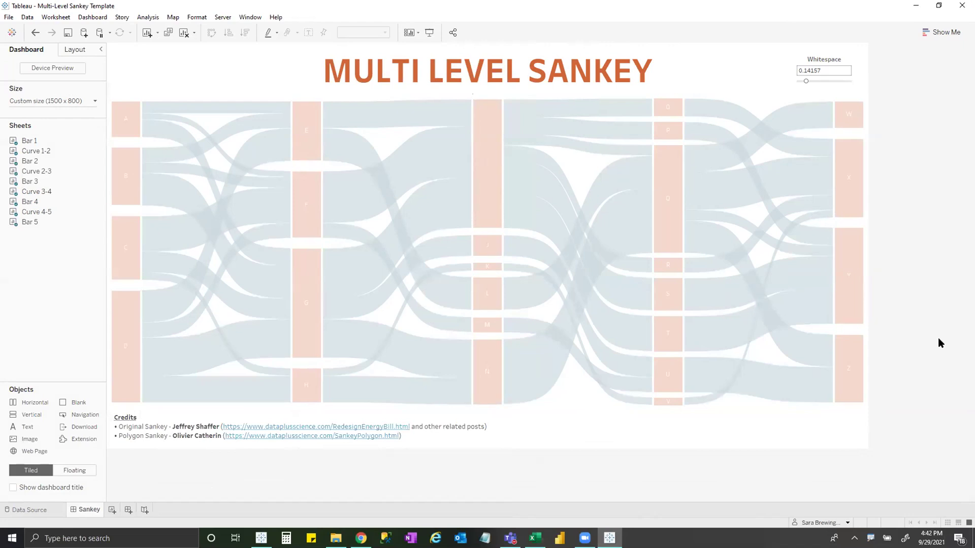
Go to the Curve 1-2 worksheet behind the dashboard and unhide all of the dashboard's sheets.
click(213, 120)
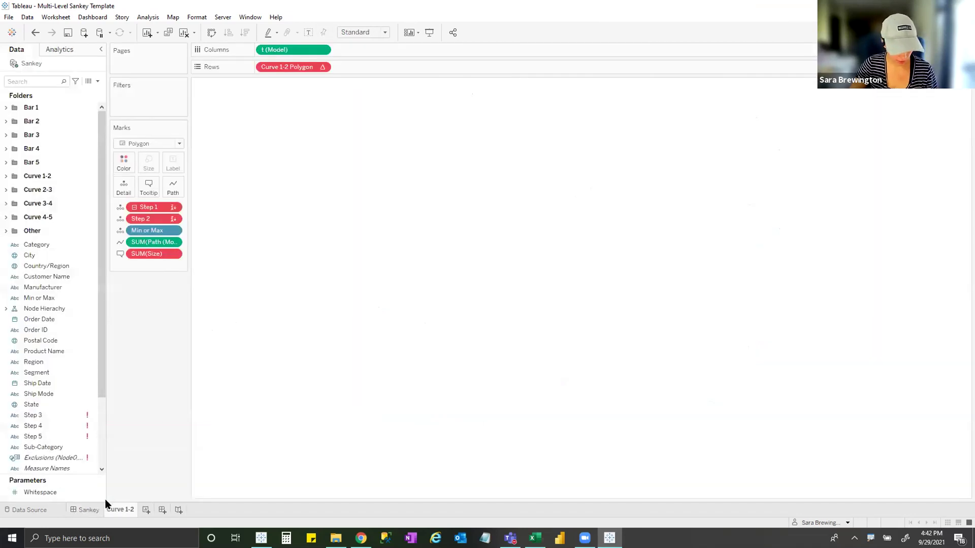
right_click(105, 508)
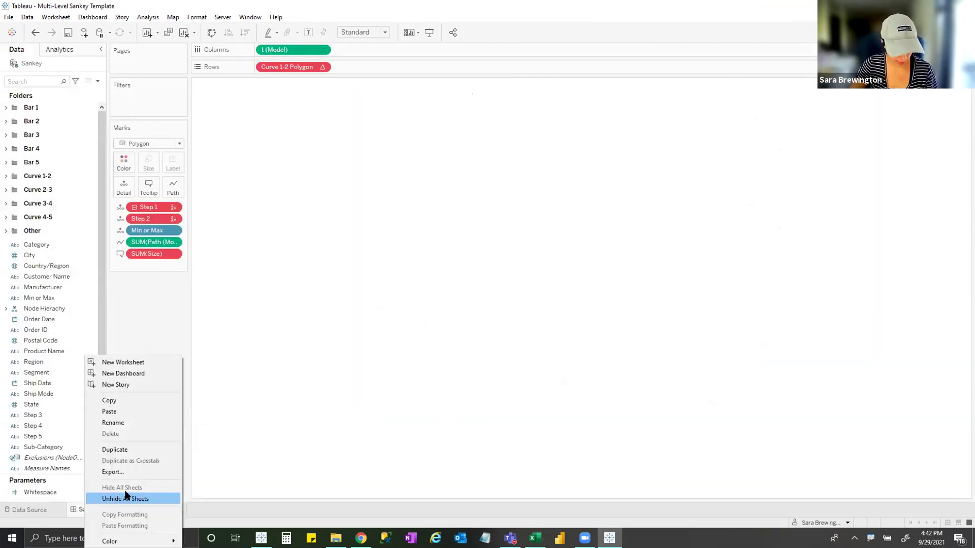
click(124, 501)
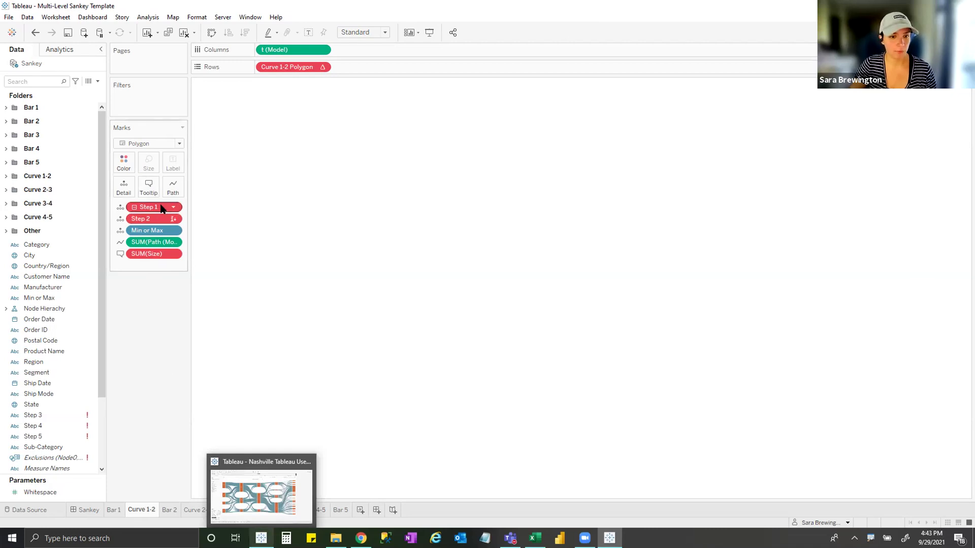
Review the Step 1, Step 2 and SUM(Size) marks on Curve 1-2 and search the data fields for "step".
click(154, 222)
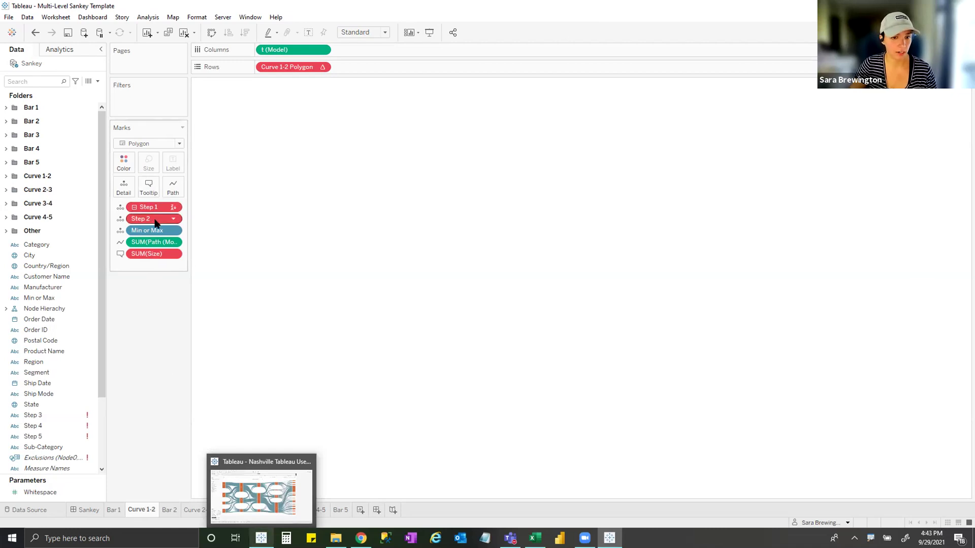
click(167, 255)
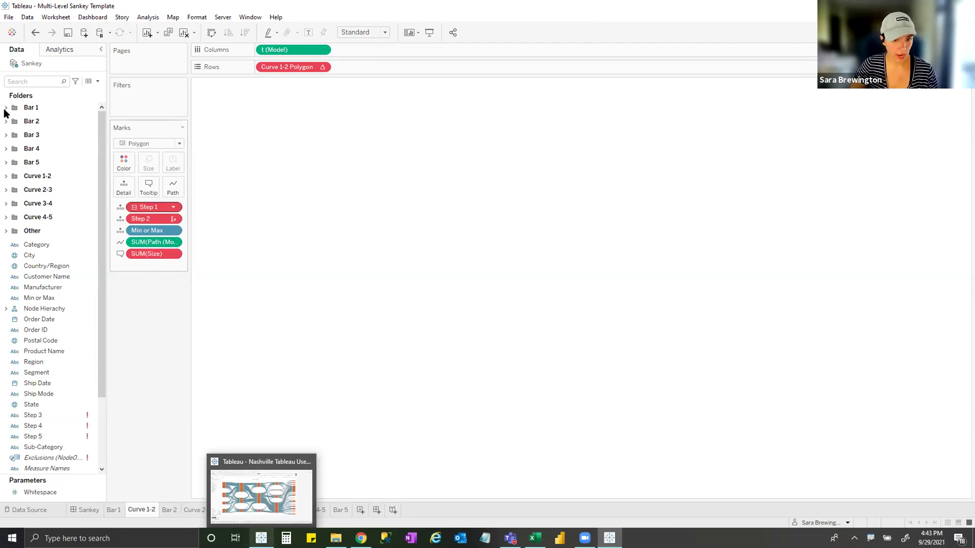
click(30, 81)
text(step)
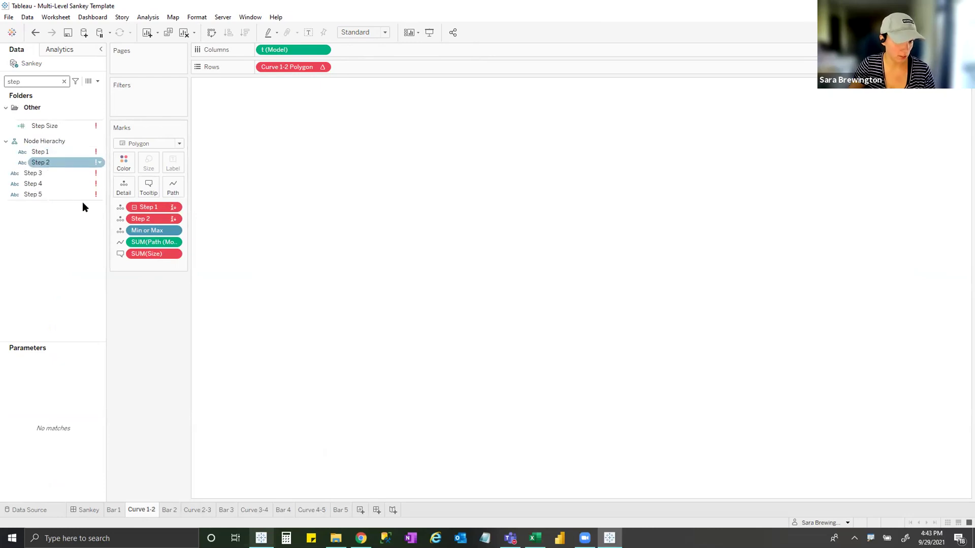
click(46, 78)
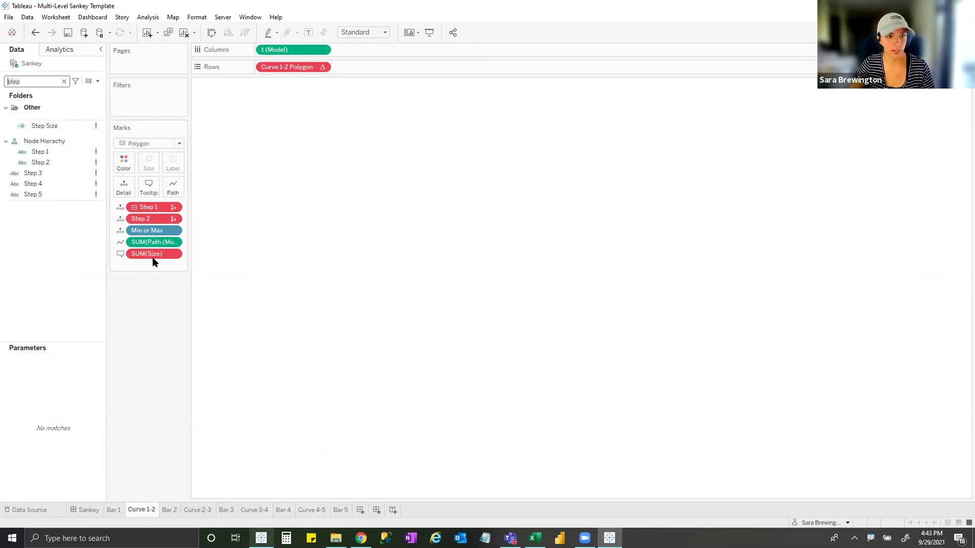
Check the SUM(Size) mark, search the data fields for "size" to locate the Size field, and clear the search.
mouse_move(156, 260)
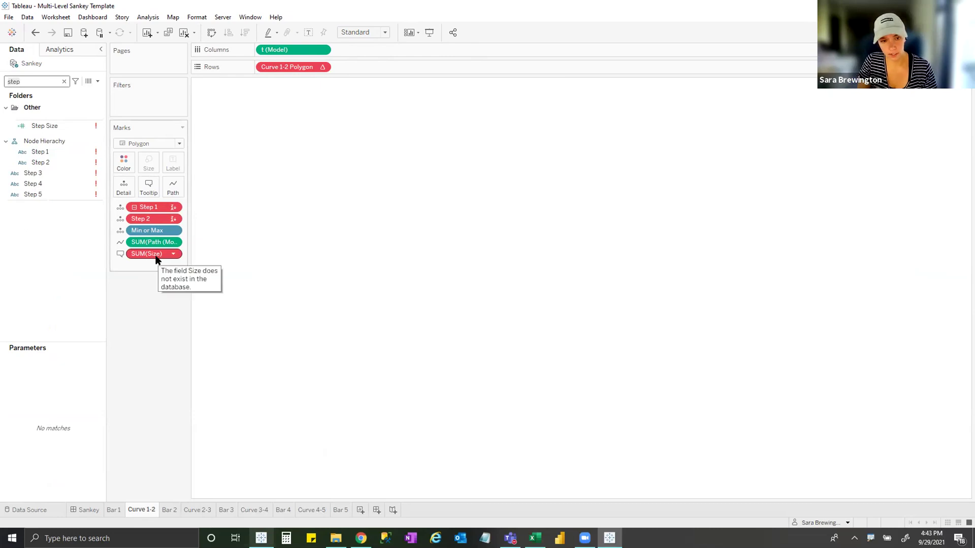
key(BackSpace)
key(BackSpace)
key(BackSpace)
text(ize)
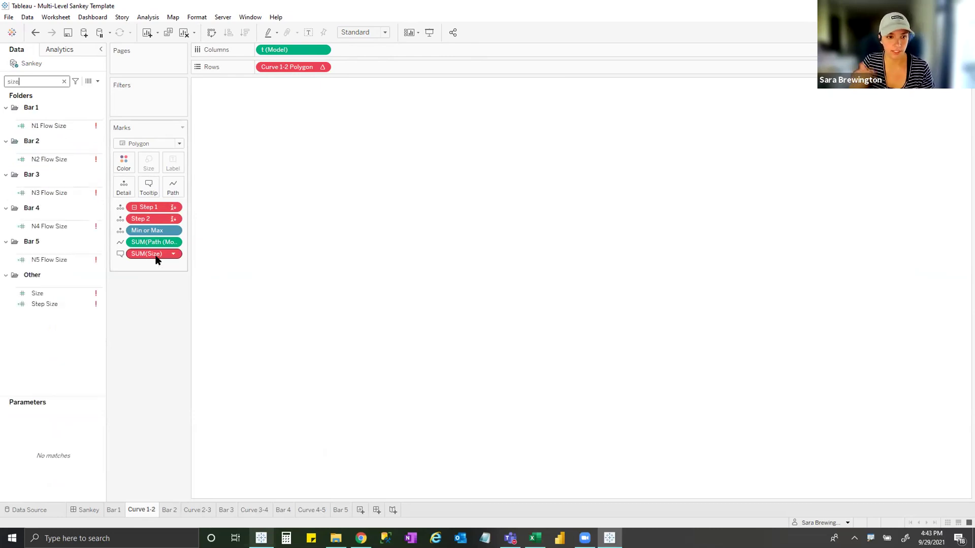
drag(51, 295, 157, 253)
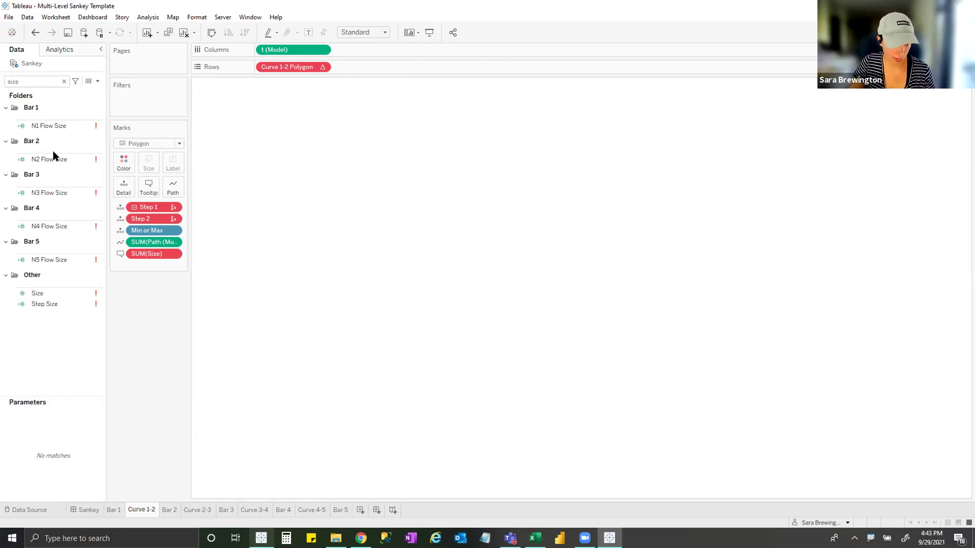
click(64, 81)
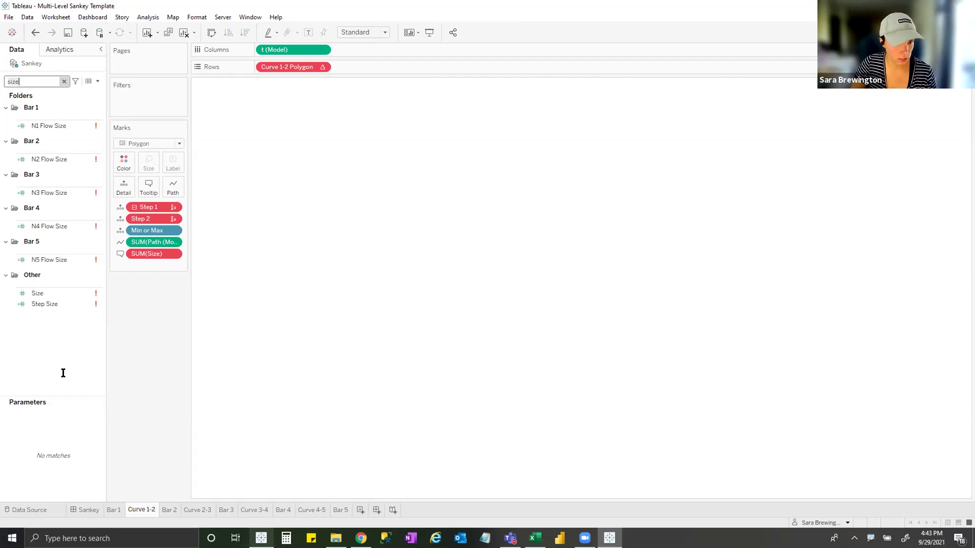
Search the data fields for "step" and replace all references to Step 1 with Segment.
scroll(51, 152, down, 5)
text(step)
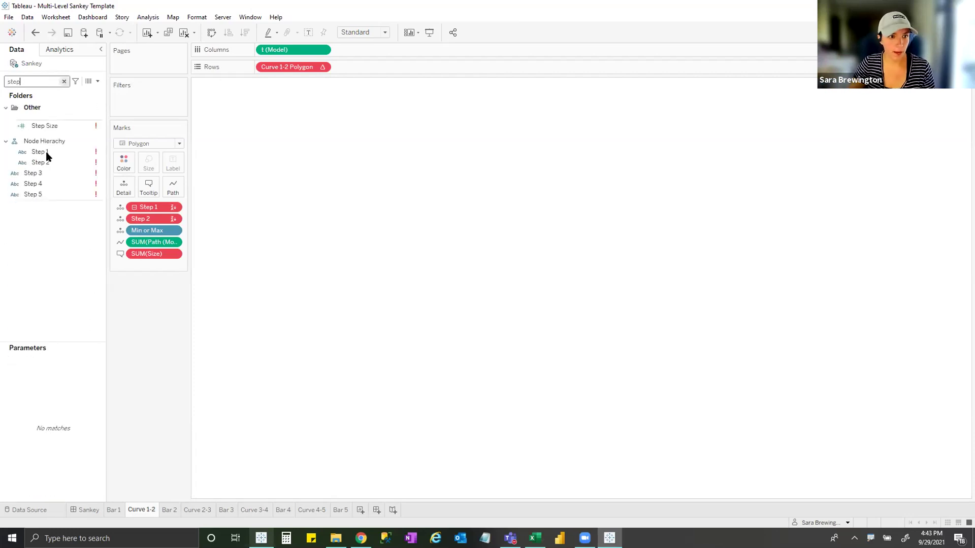
click(65, 151)
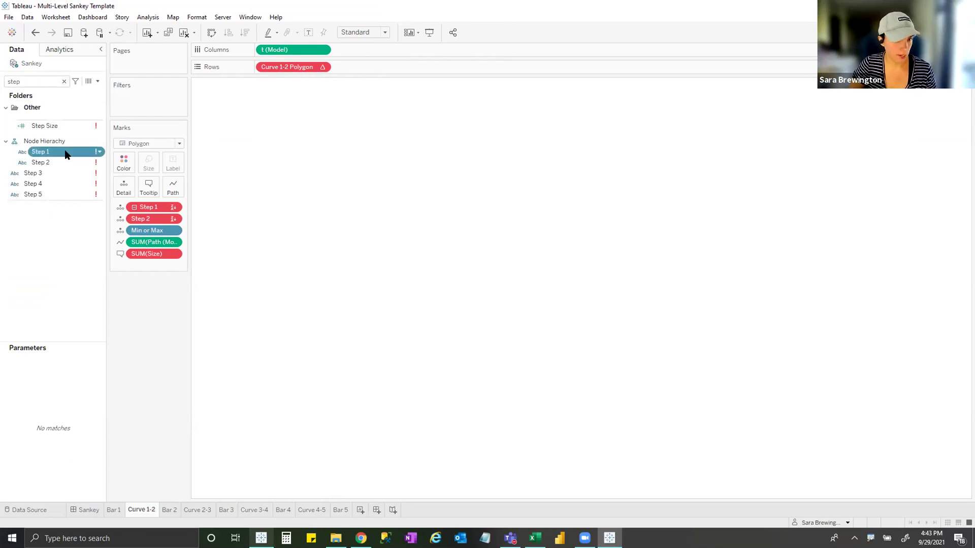
right_click(66, 154)
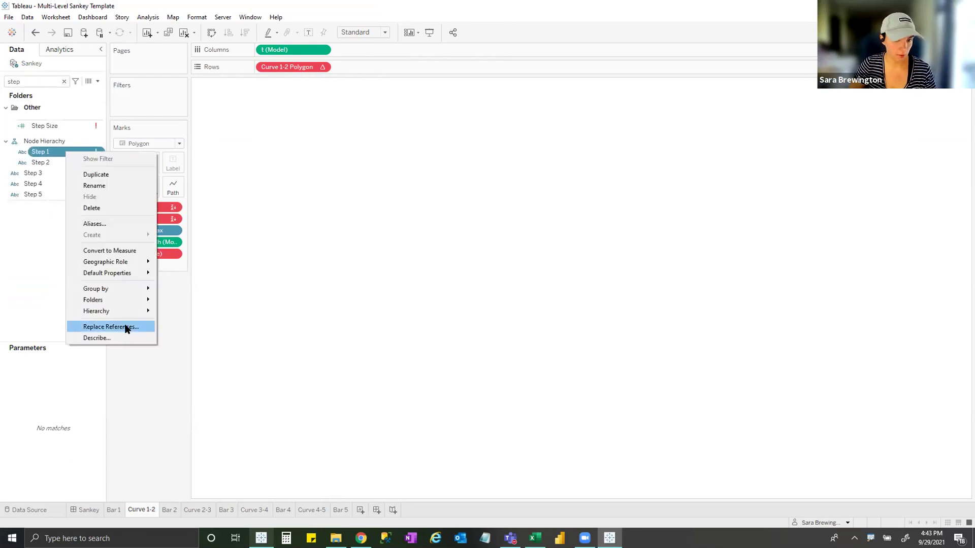
click(125, 333)
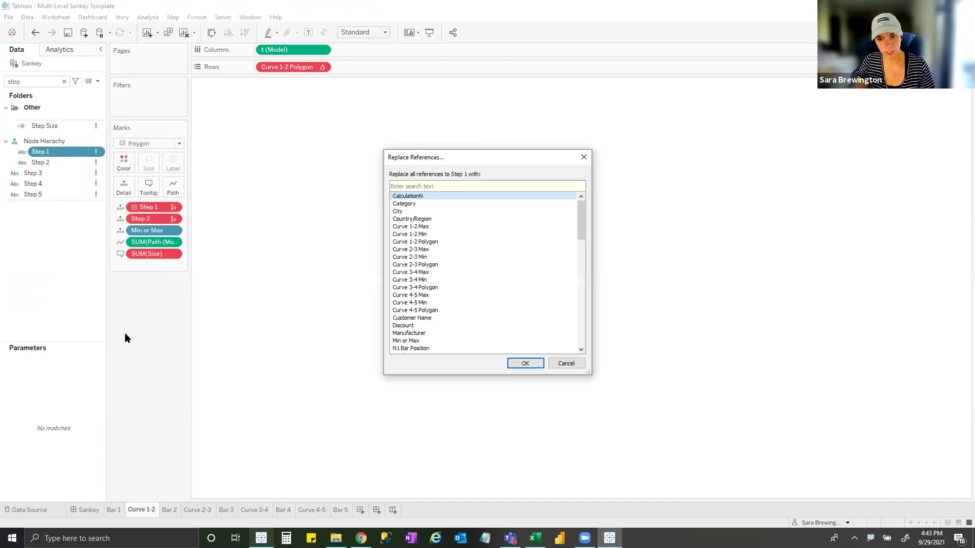
text(seg)
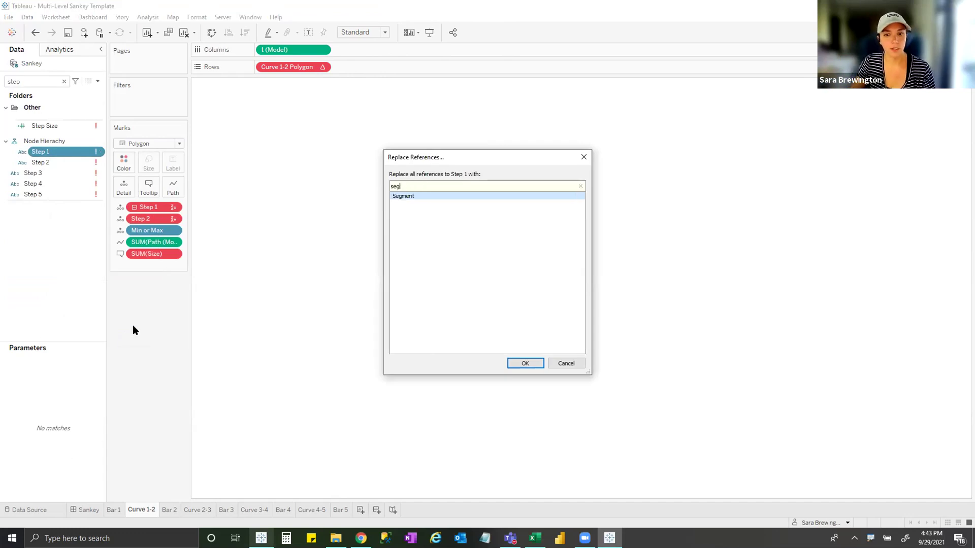
key(Return)
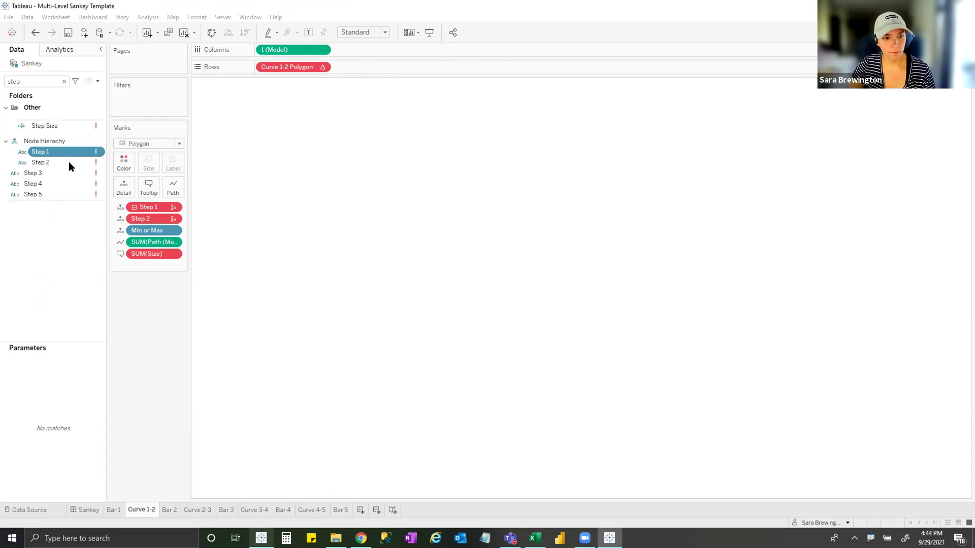
click(151, 209)
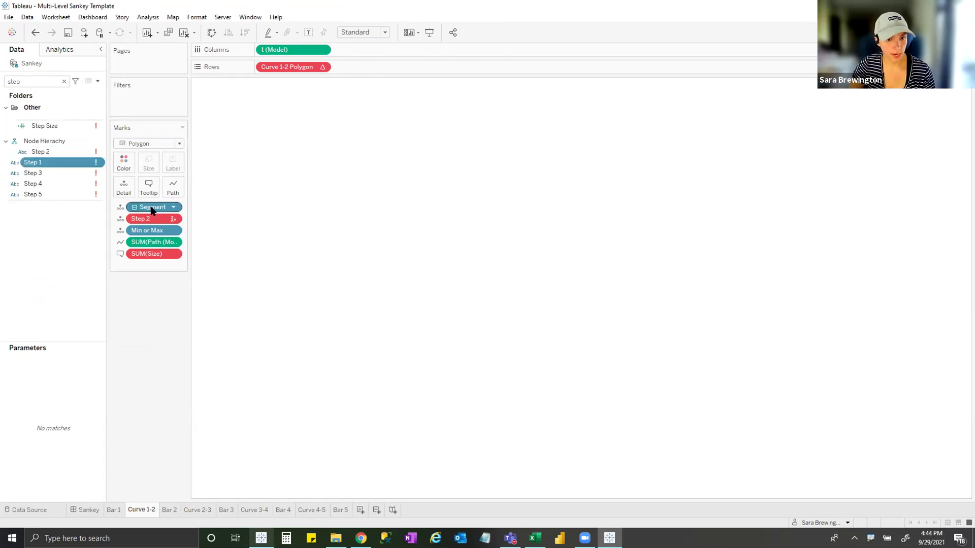
Replace all references to the Step 2 field with Region.
right_click(74, 153)
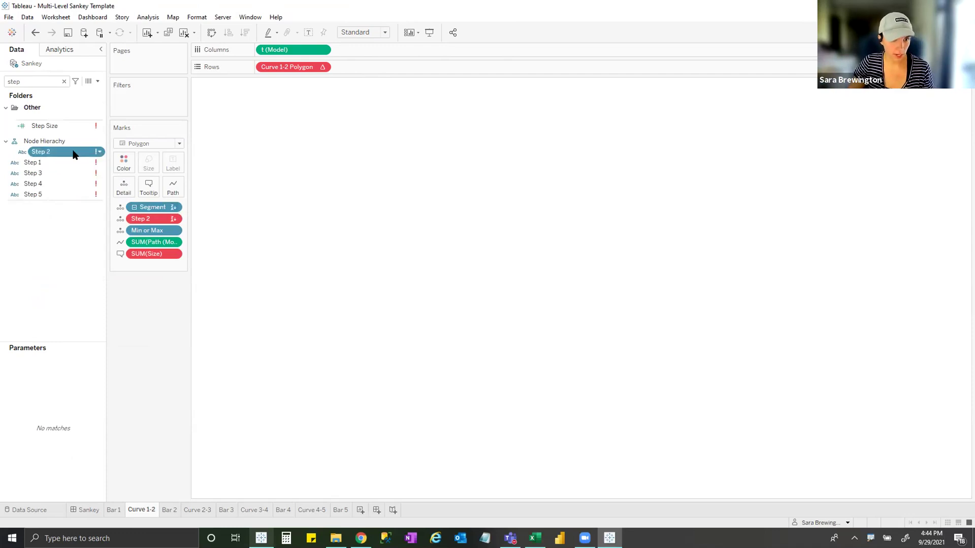
click(290, 226)
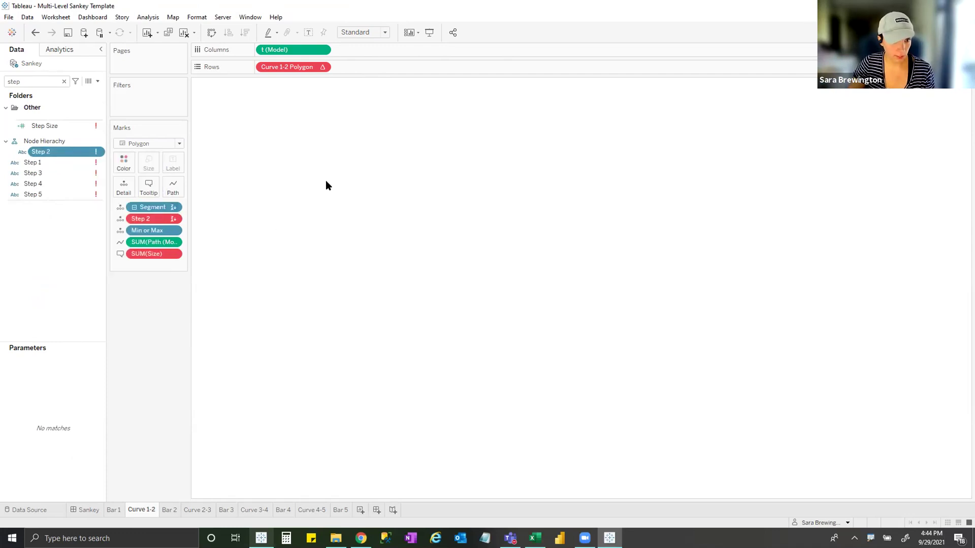
click(77, 151)
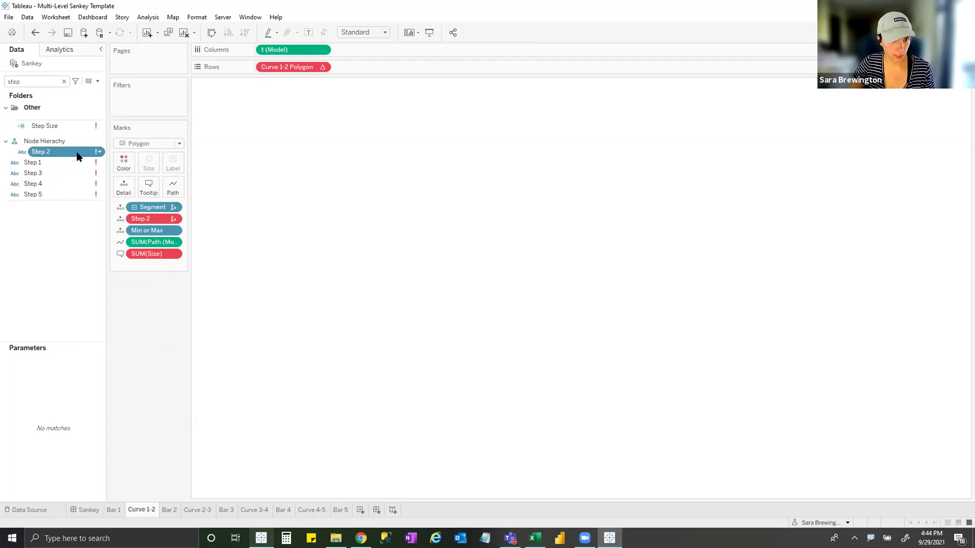
key(shift+F10)
click(152, 329)
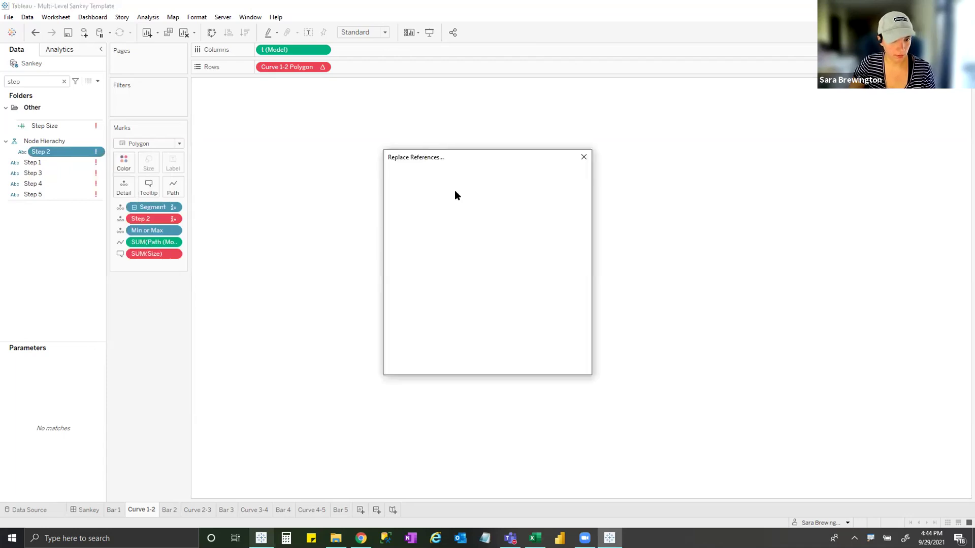
text(reg)
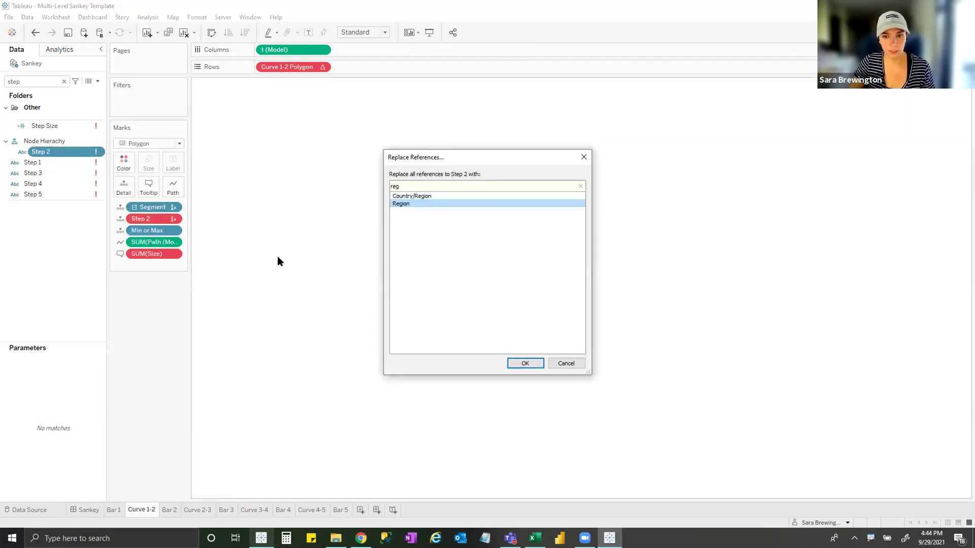
key(Return)
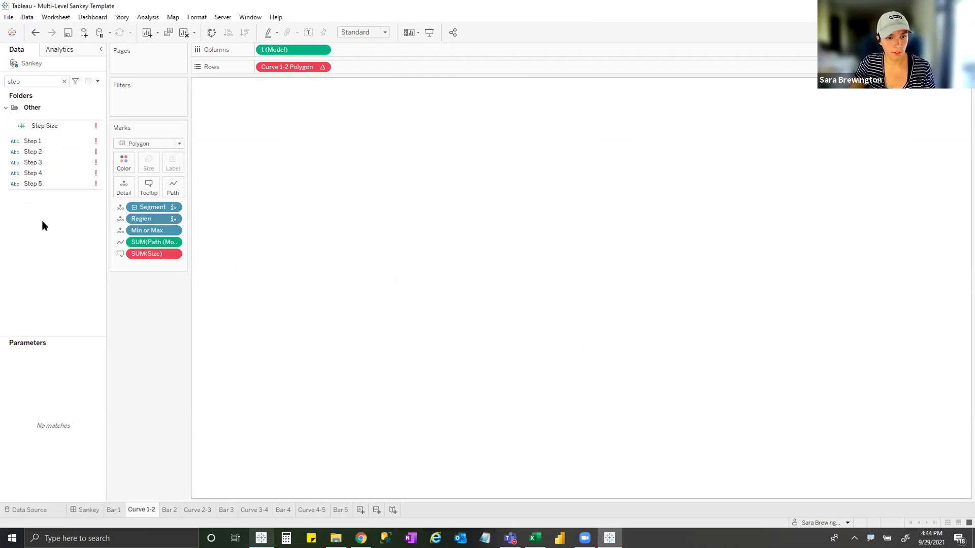
Search the data fields for "size" and select the Size field.
key(BackSpace)
key(BackSpace)
key(BackSpace)
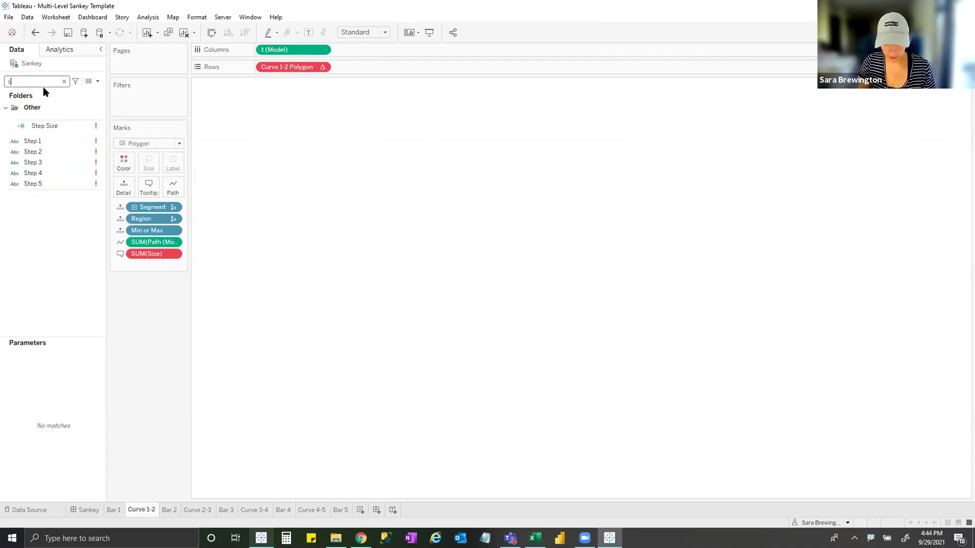
text(ize)
click(58, 293)
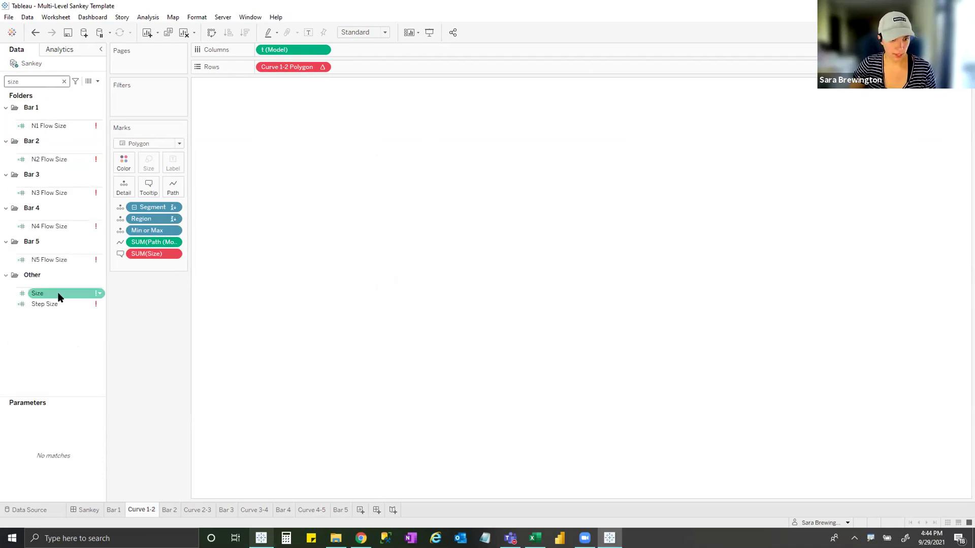
Start a new parameter named Flow Size with the String data type and a list of allowable values.
click(60, 417)
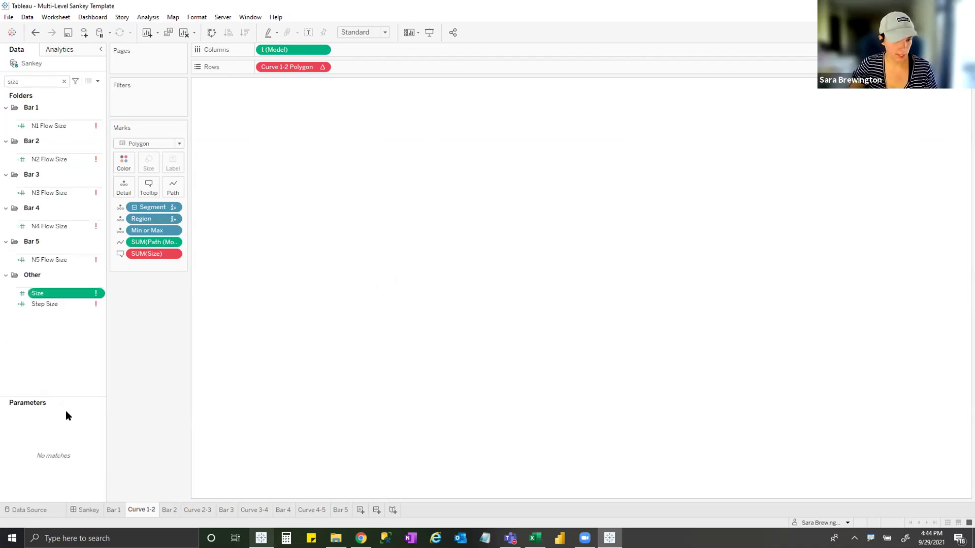
right_click(118, 287)
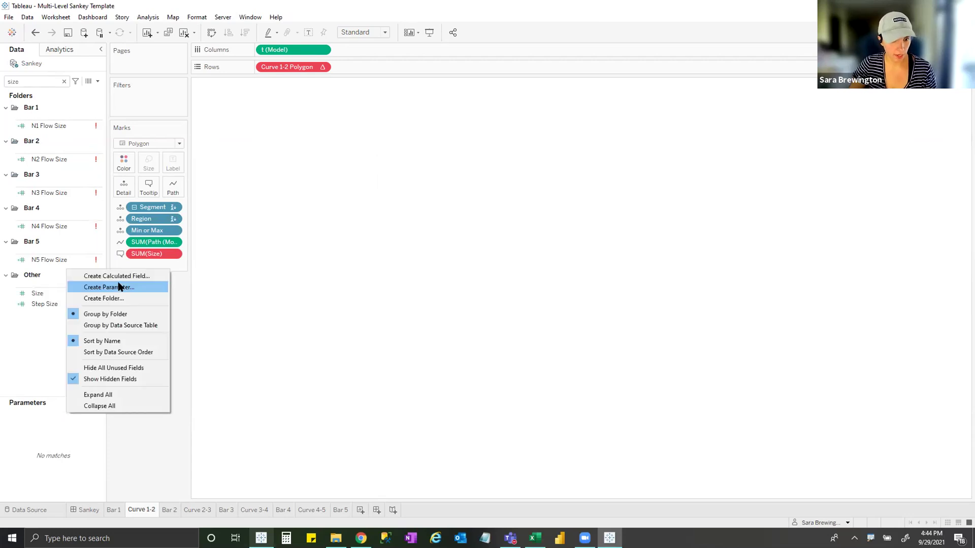
click(313, 259)
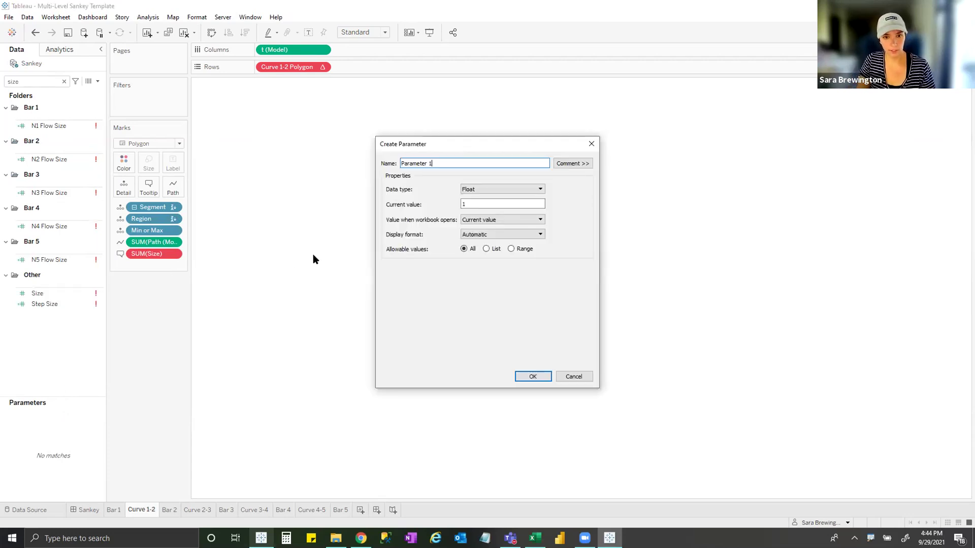
key(BackSpace)
key(ctrl+a)
text(Flow Si)
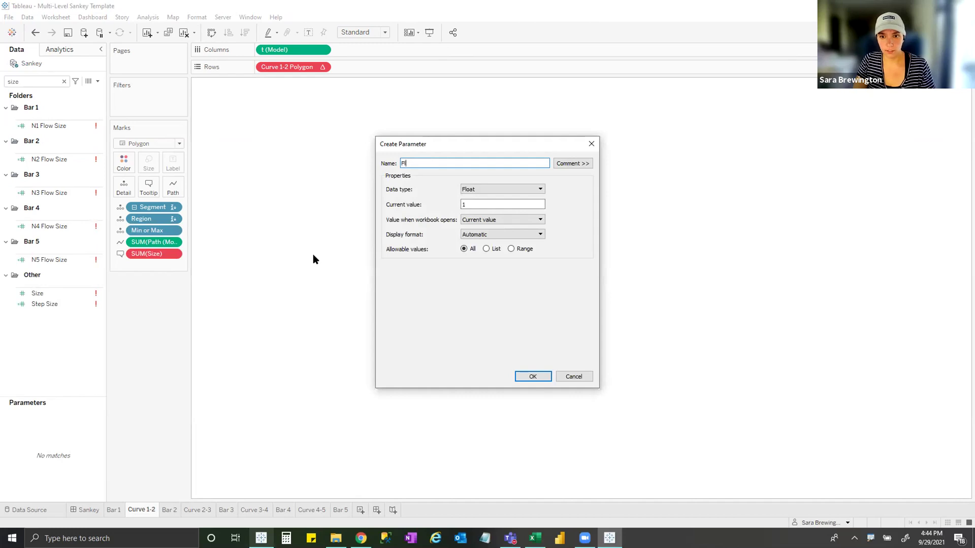
click(480, 189)
click(472, 211)
click(486, 249)
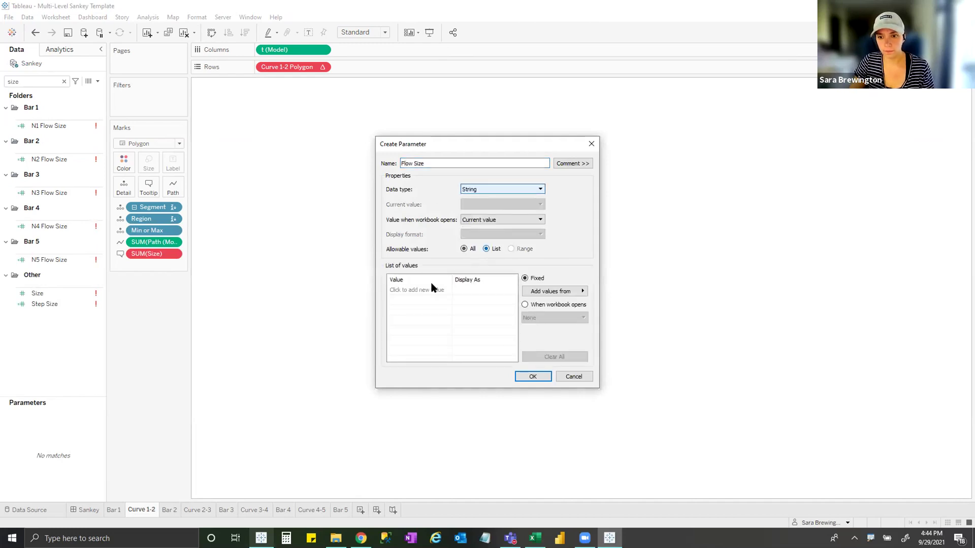
Add Sales and Discounts to the Flow Size parameter's list of values and create the parameter.
click(444, 294)
text(Sale)
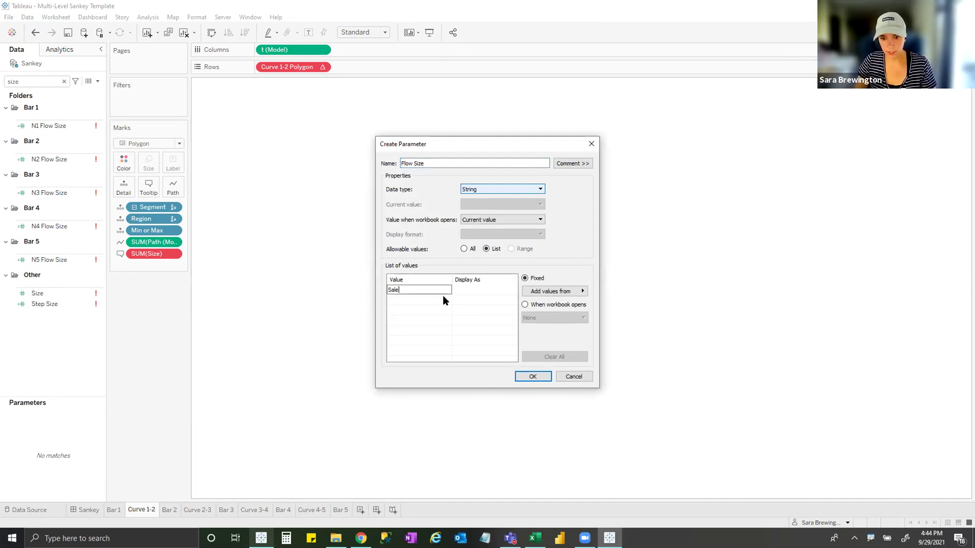
text(s)
key(Return)
text(Dis)
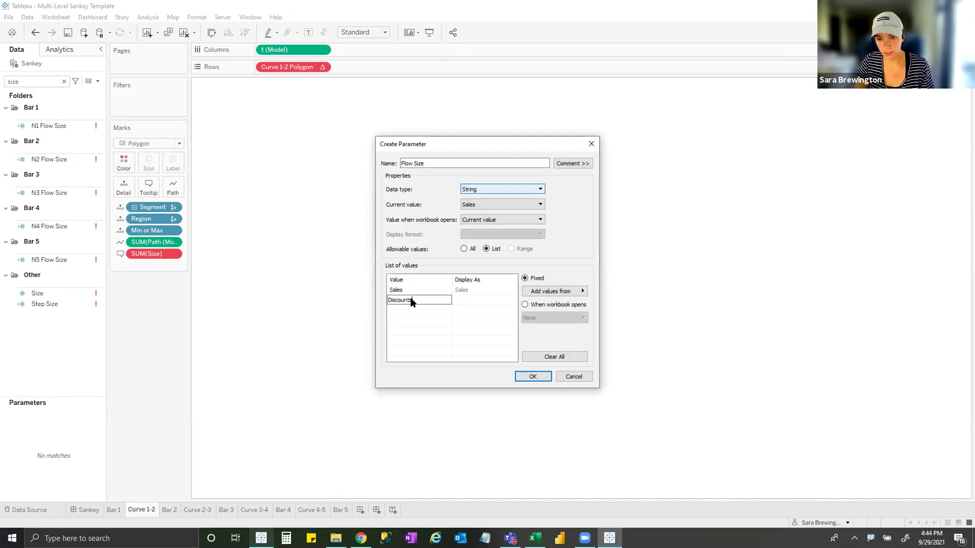
key(Return)
key(Return)
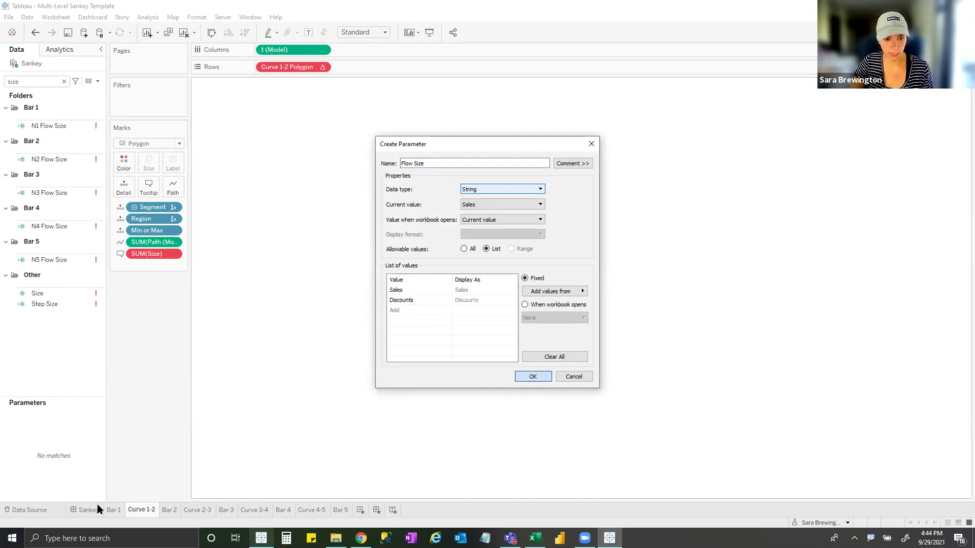
key(Return)
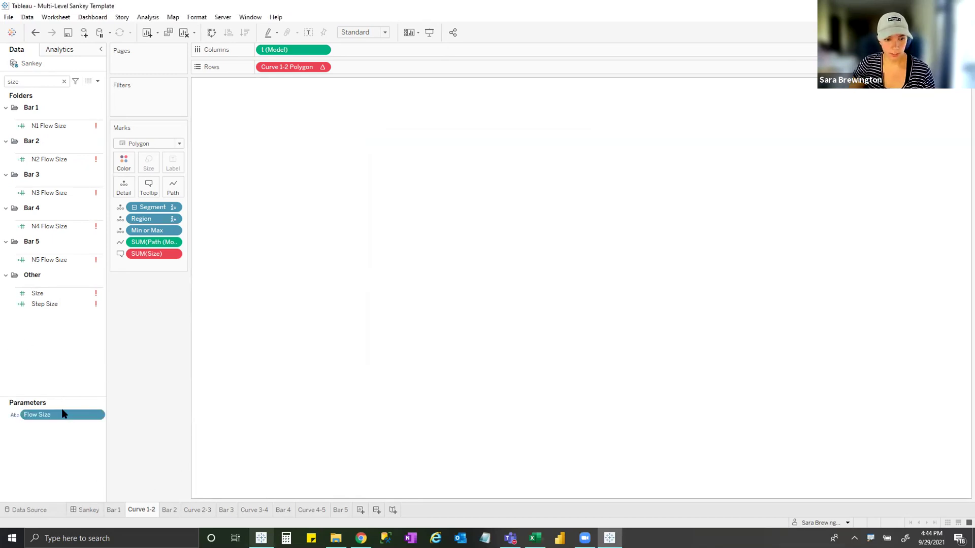
Show the Flow Size parameter control and start a calculated field named Flow Size.
right_click(64, 378)
click(113, 378)
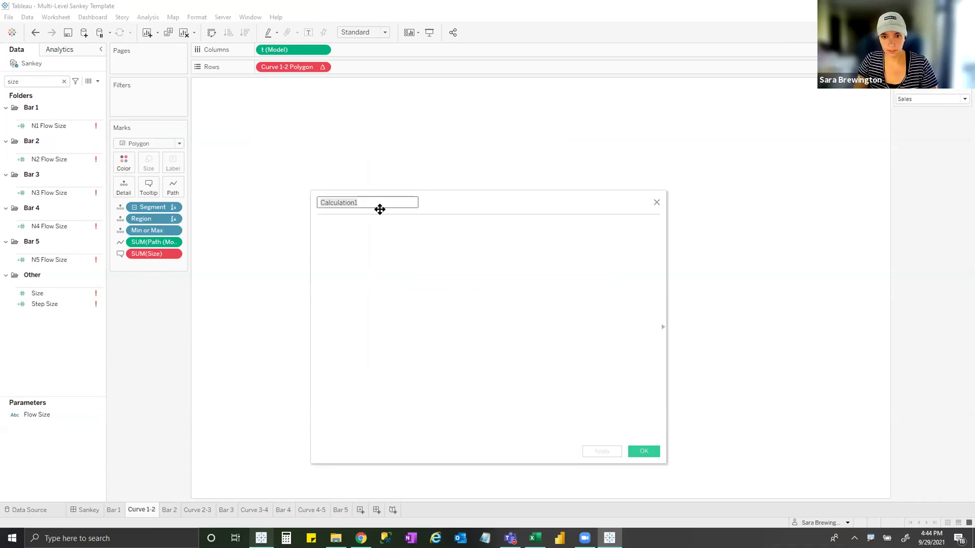
text(Flow Size)
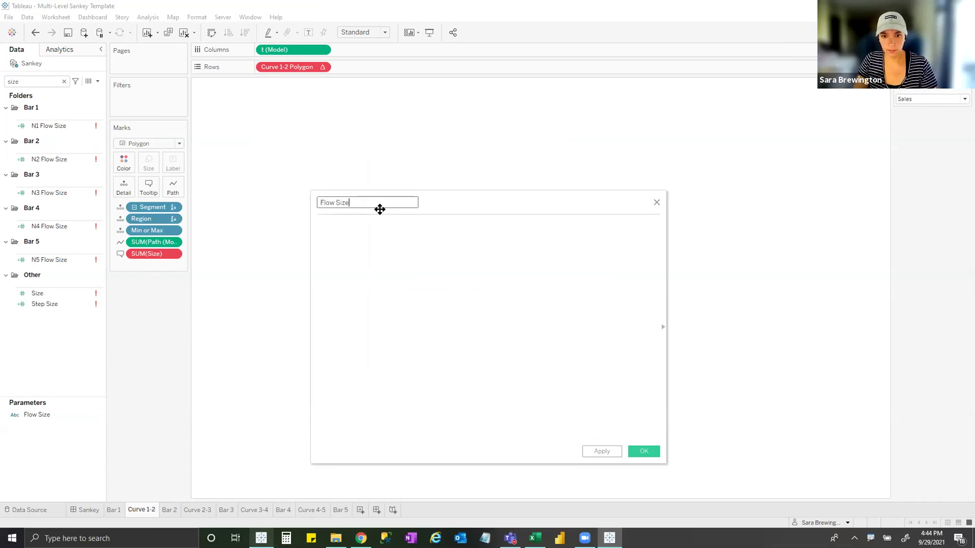
click(348, 256)
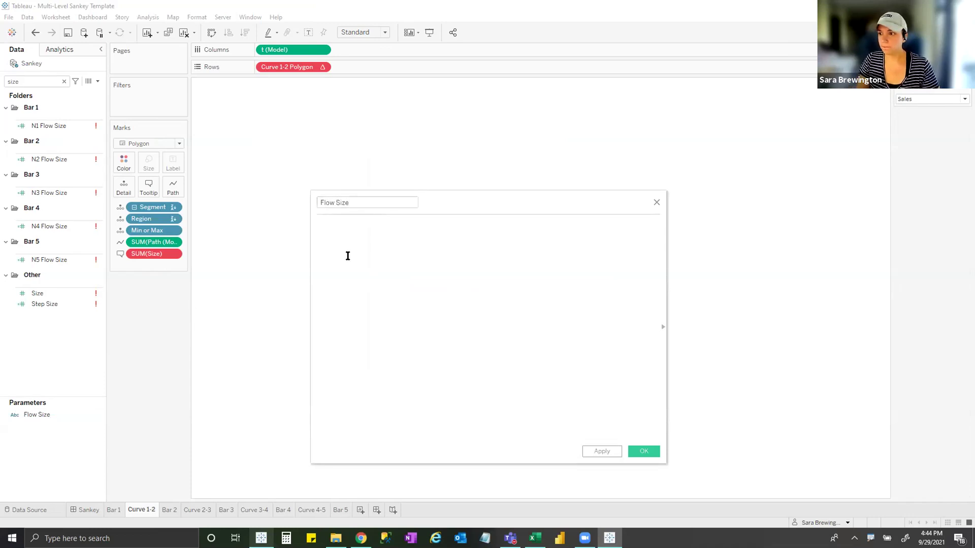
Begin the Flow Size formula with case [Flow Size] and the branch when 'Sales' then [Sales].
text(case flow)
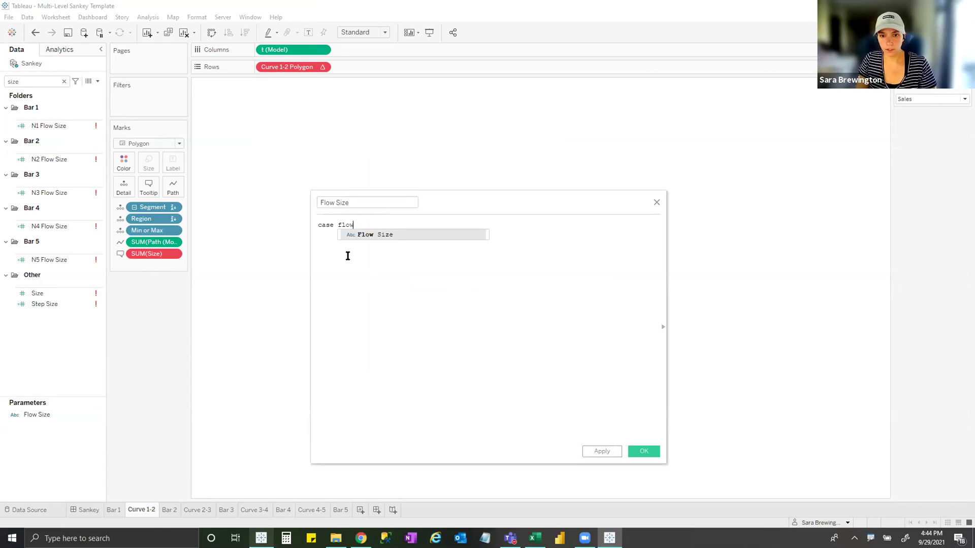
key(Return)
key(Return)
text(when )
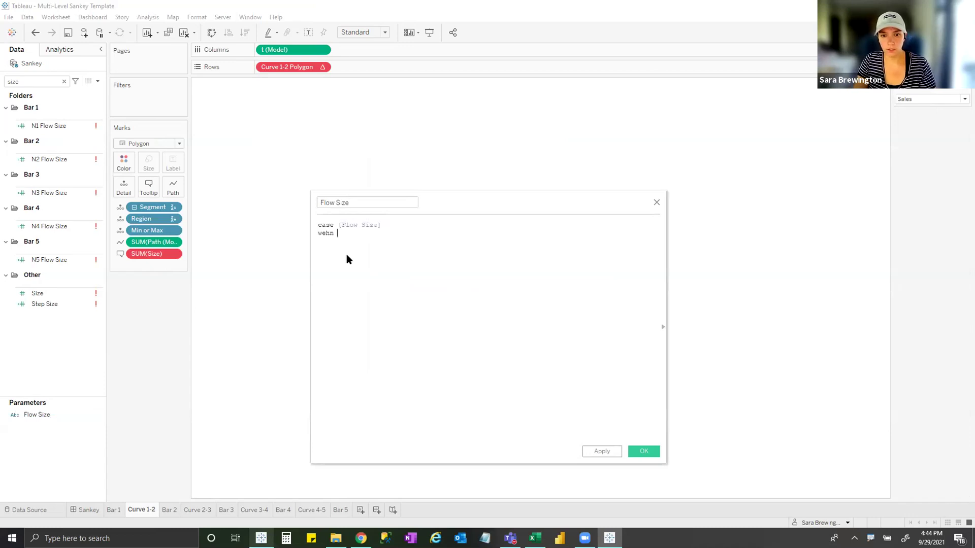
text('Sales' then sale)
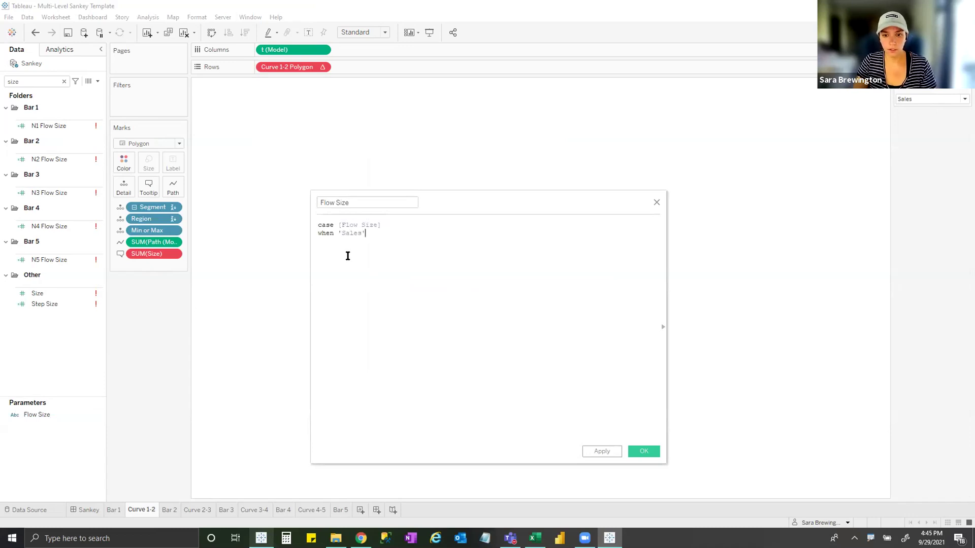
key(Return)
key(Return)
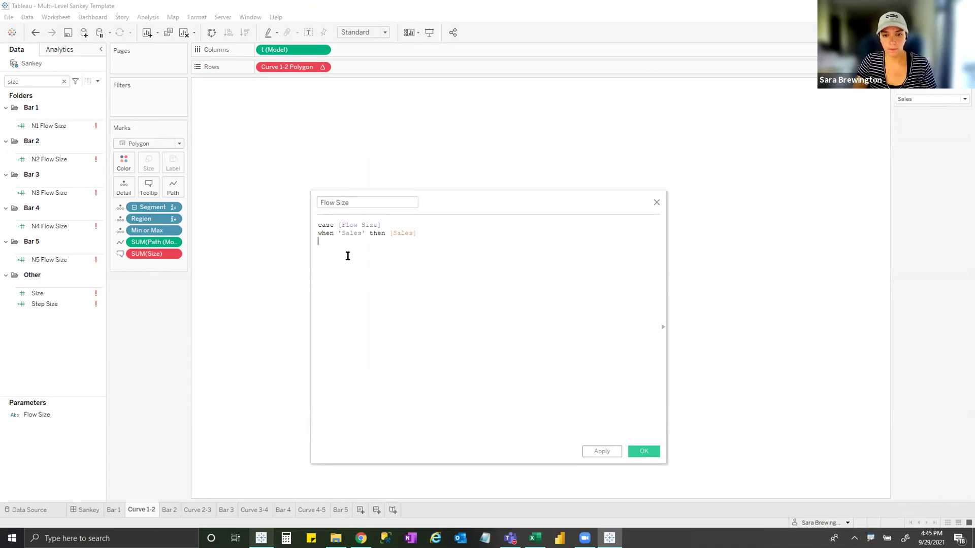
Complete the Flow Size formula with the branch when 'Discounts' then [Discount] and the closing end.
text(when 'Disc)
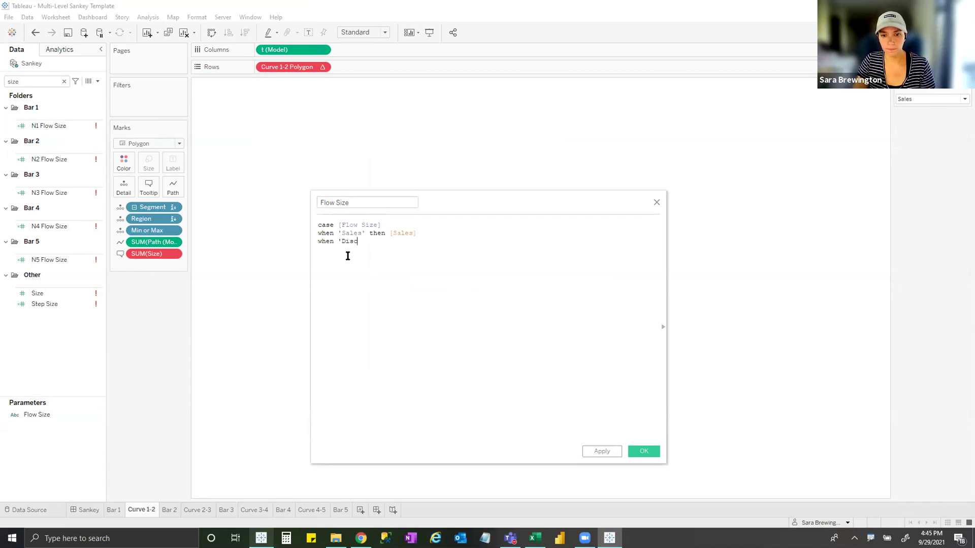
text(ounts' then disc)
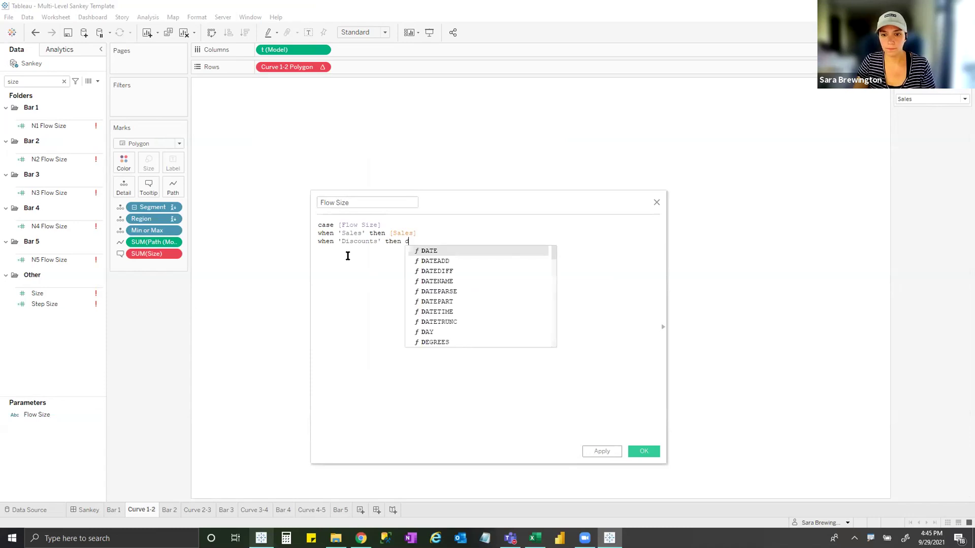
key(Return)
key(Return)
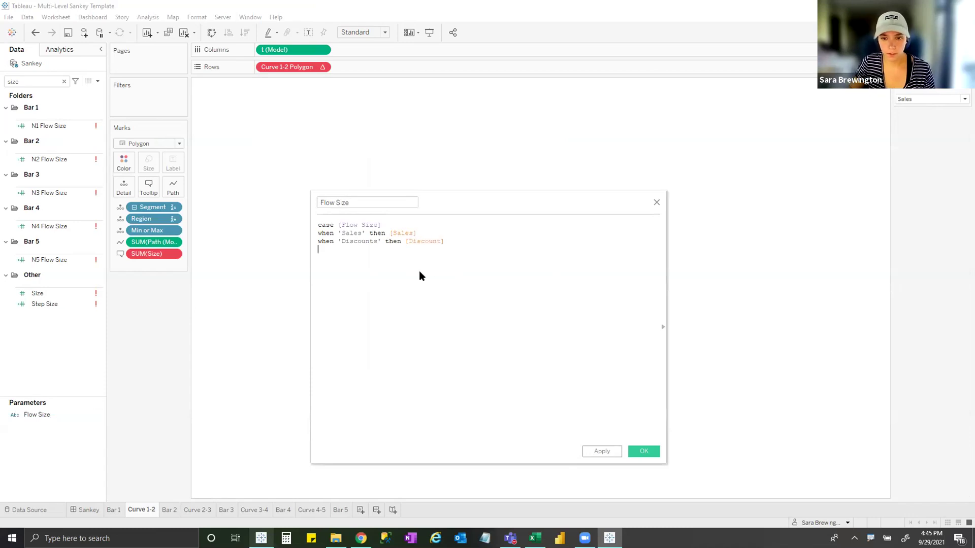
text(end)
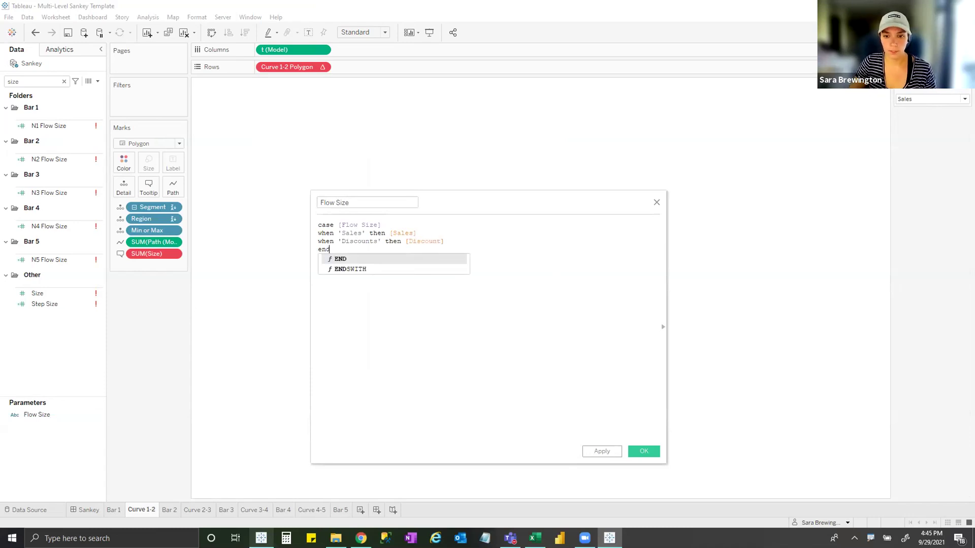
Compare the Flow Size parameter's Sales and Discounts options with the matching formula branches and save the calculated field.
click(936, 99)
click(518, 238)
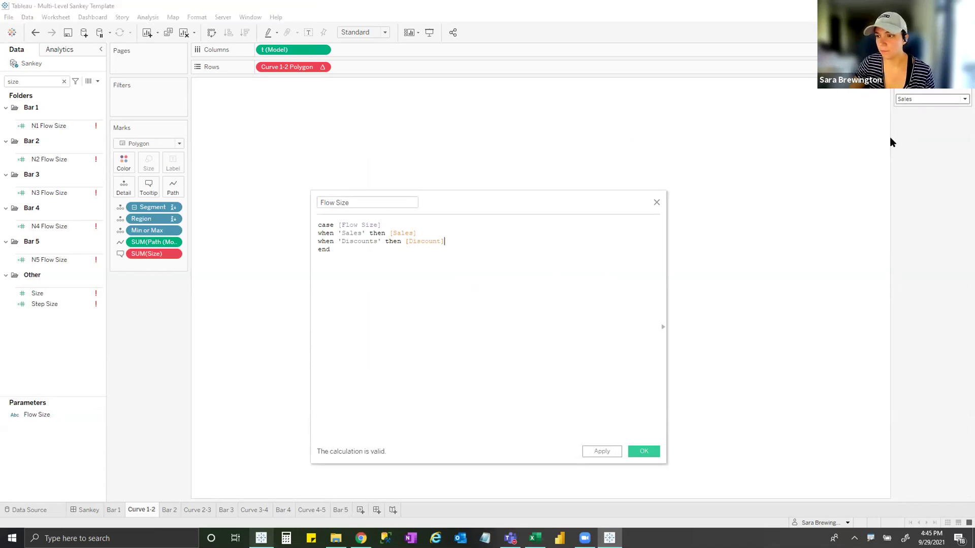
click(906, 100)
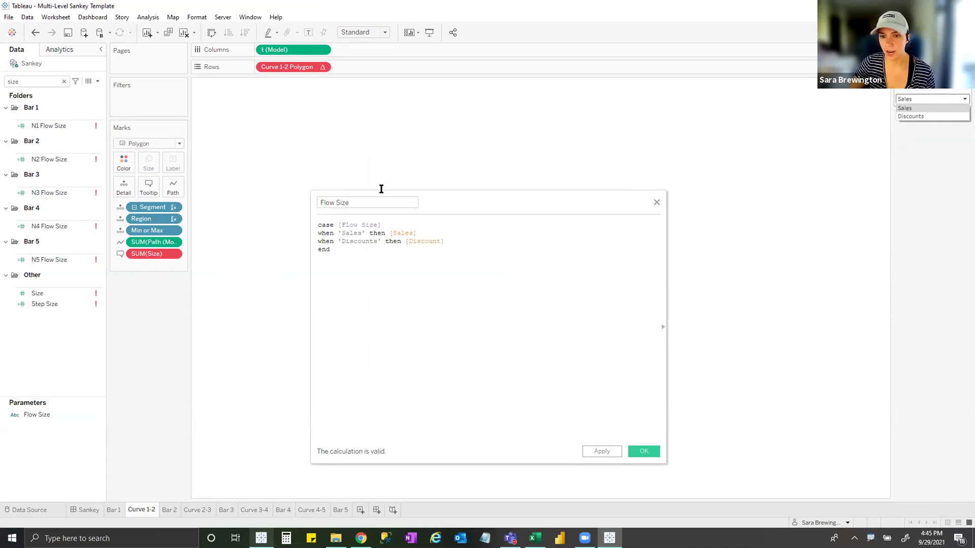
click(276, 226)
key(shift+Home)
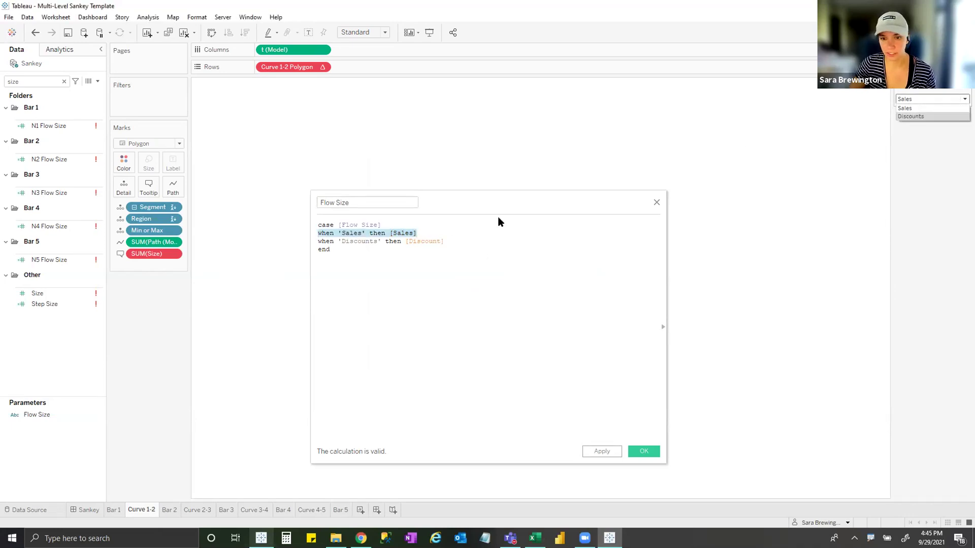
click(322, 242)
key(End)
key(shift+Home)
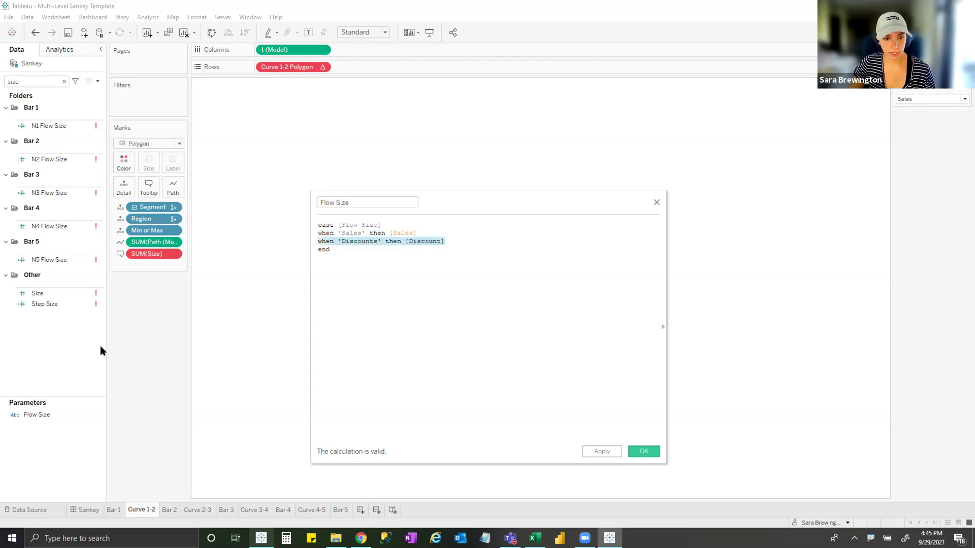
key(Return)
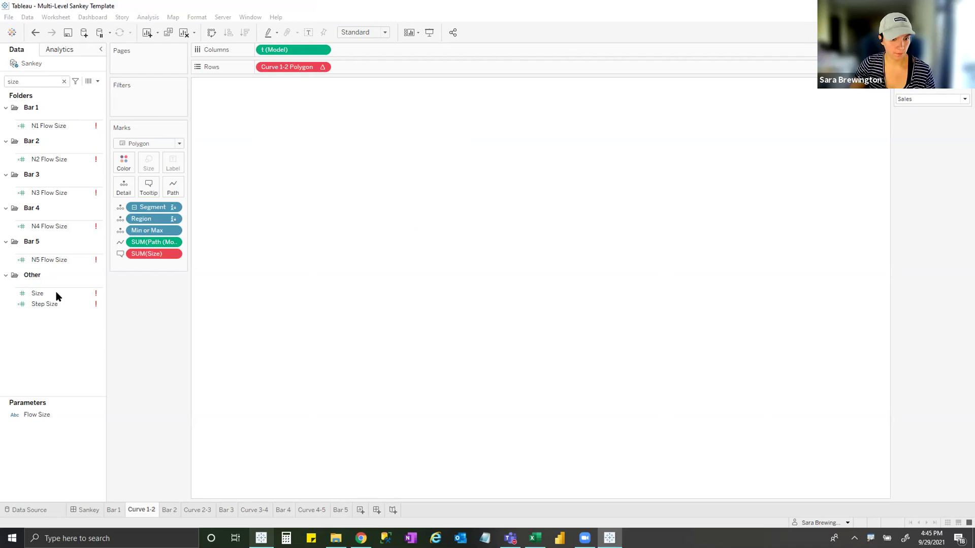
Replace all references to the Size field with the Flow Size calculated field and check the Bar 1 sheet.
click(56, 292)
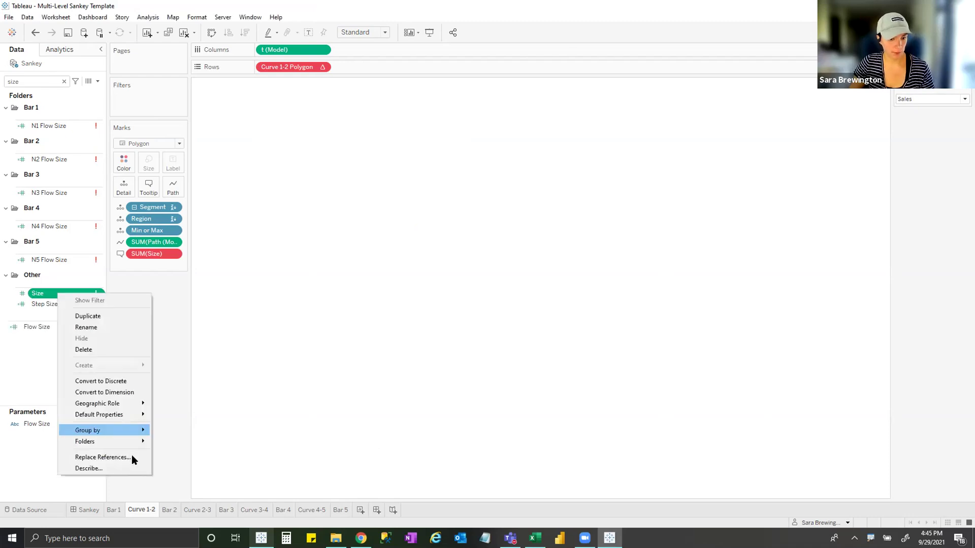
key(Return)
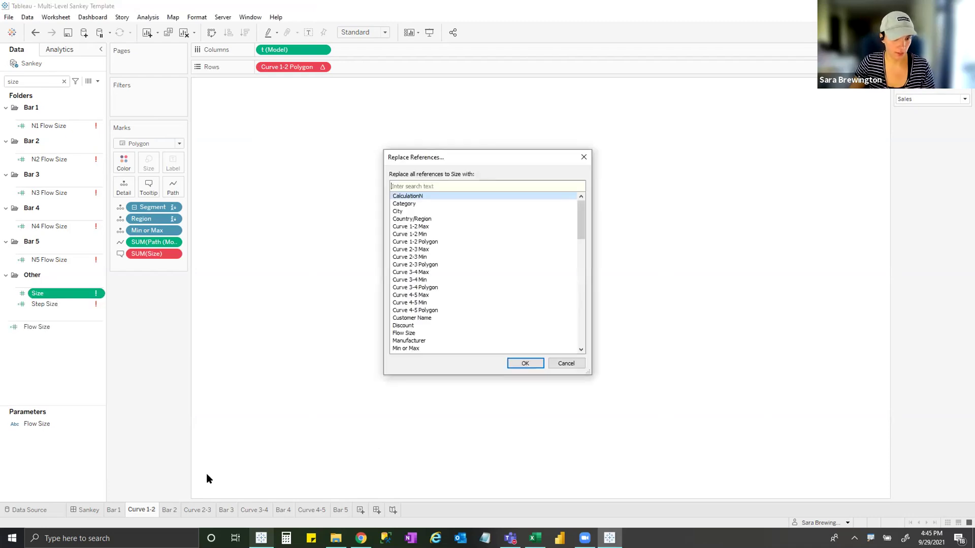
text(flow)
click(406, 196)
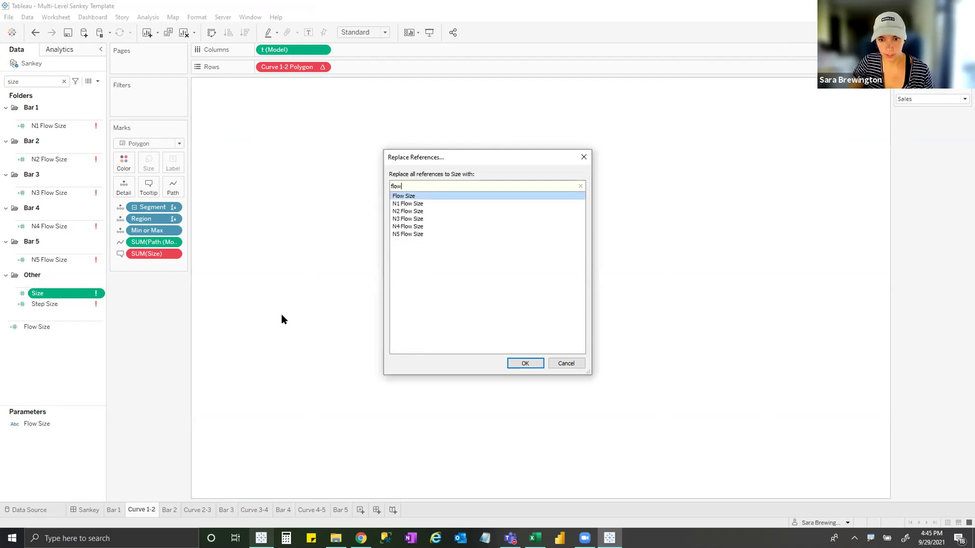
key(Return)
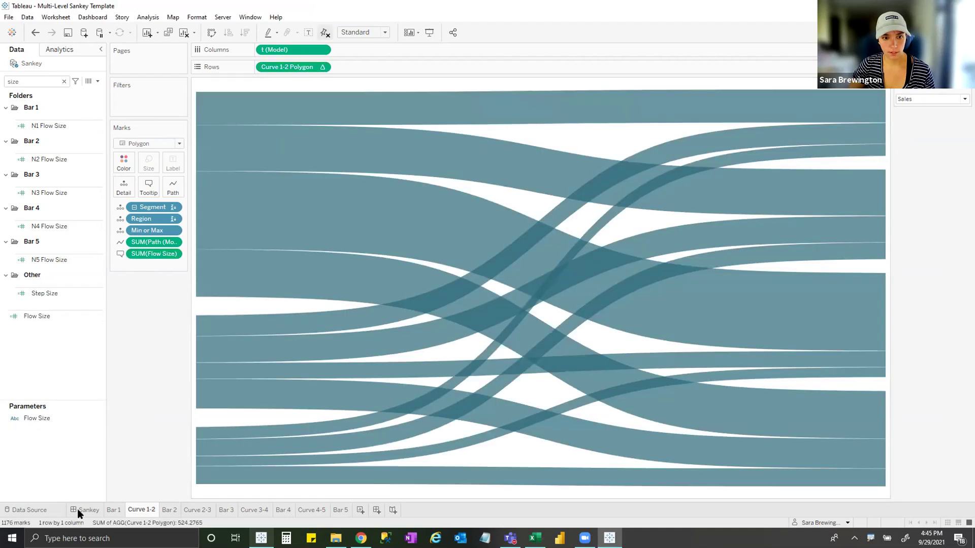
click(114, 510)
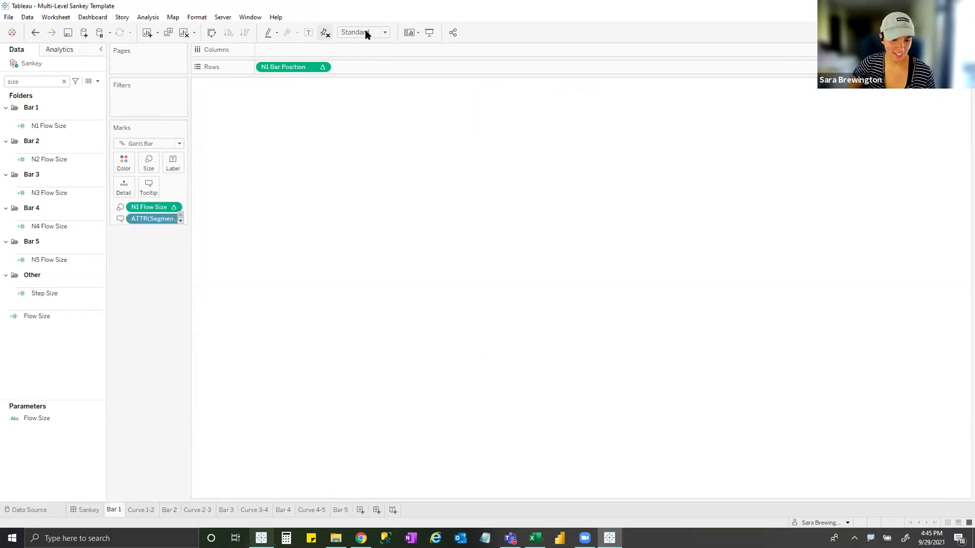
key(ctrl+shift+Tab)
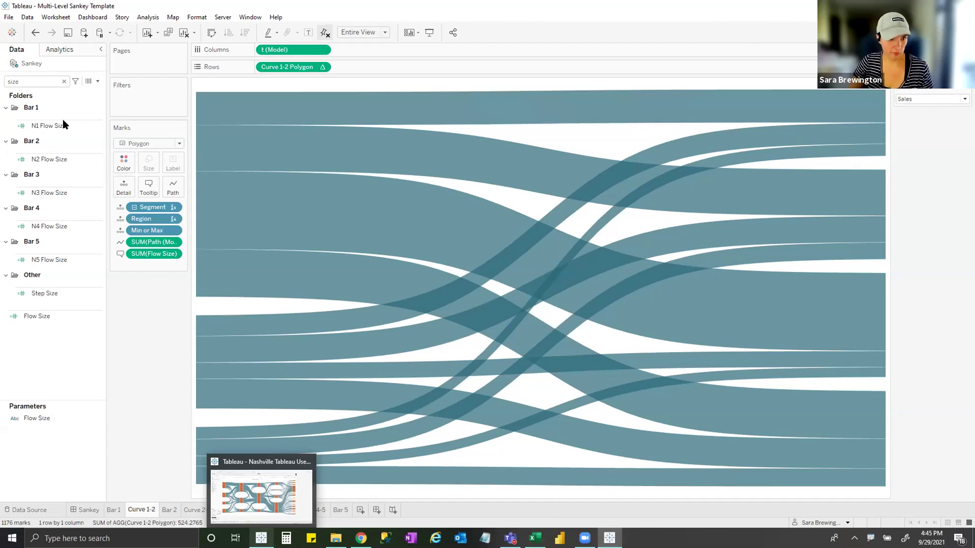
Filter the field list by step, replace all references to Step 3 with Category, and delete Step 3.
key(ctrl+a)
text(step)
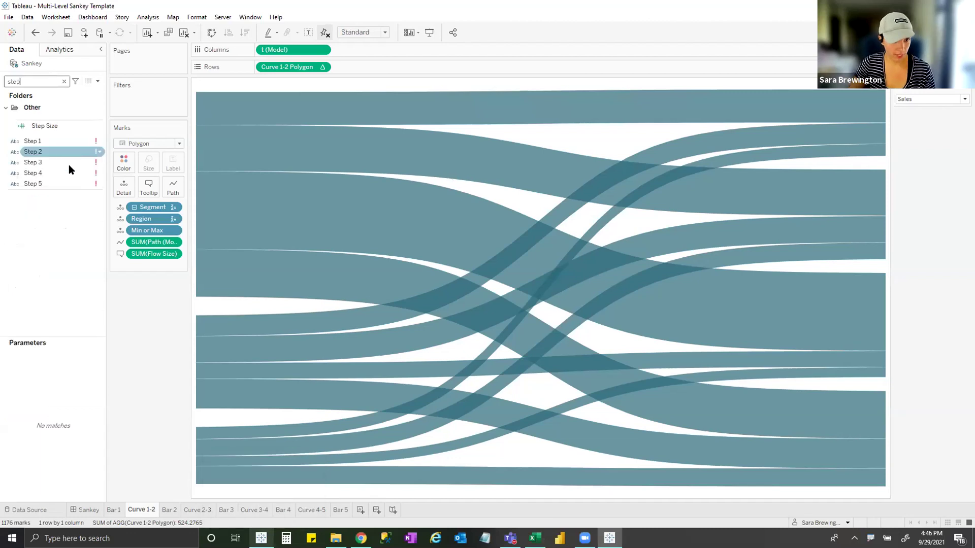
right_click(70, 163)
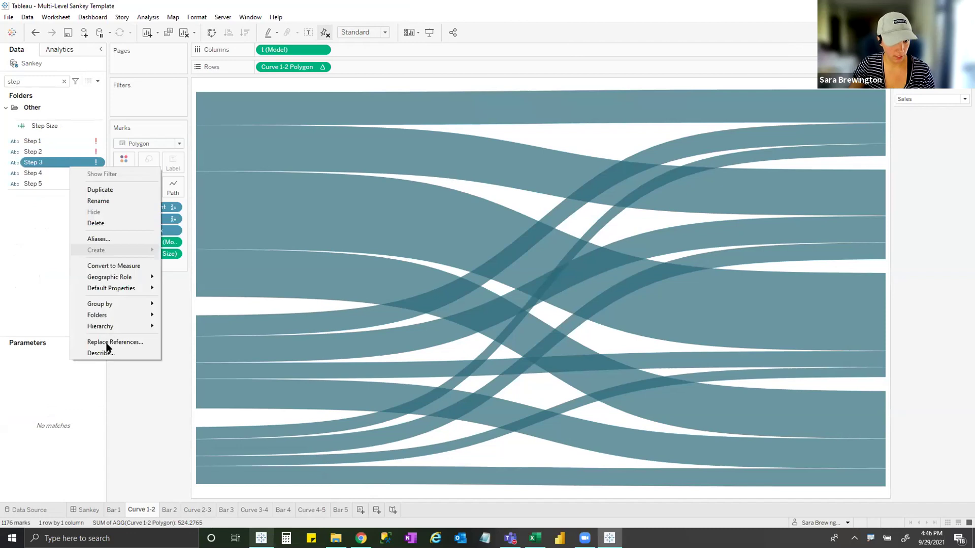
click(169, 330)
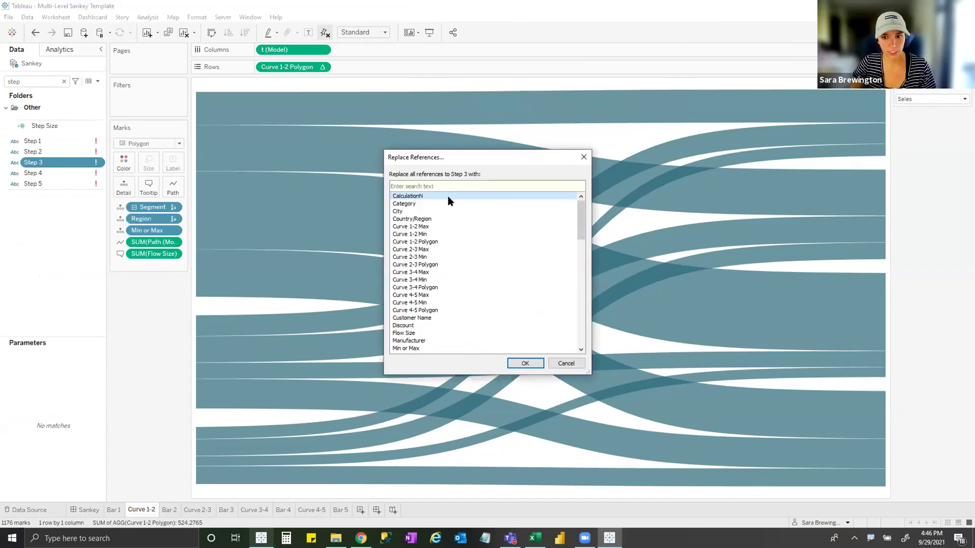
click(448, 197)
text(ca)
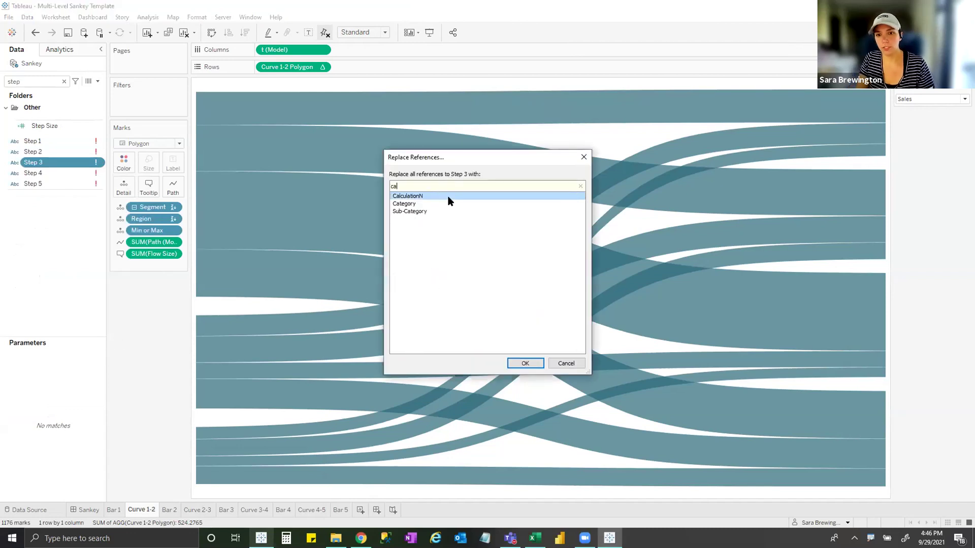
double_click(449, 197)
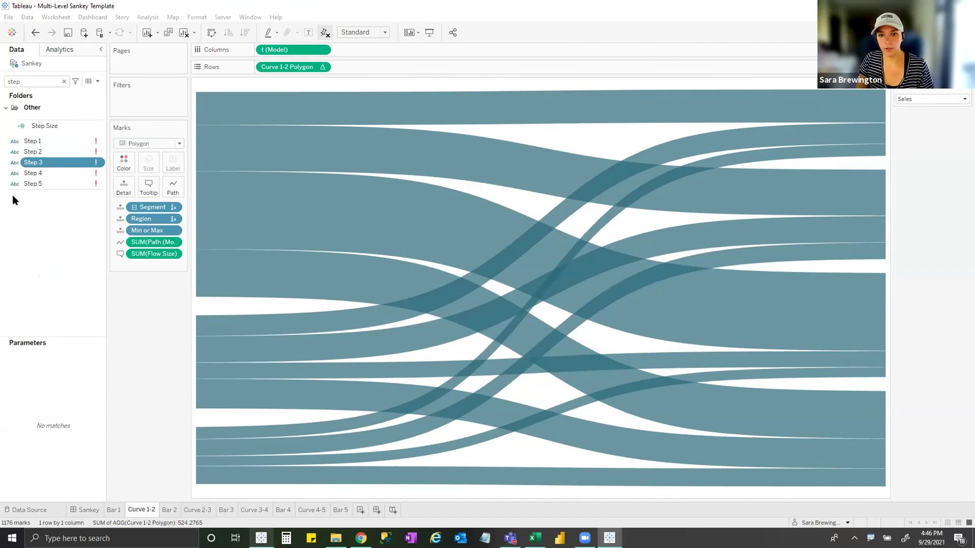
key(Delete)
Replace all references to Step 4 with Sub-Category and delete the Step 4 field.
click(39, 162)
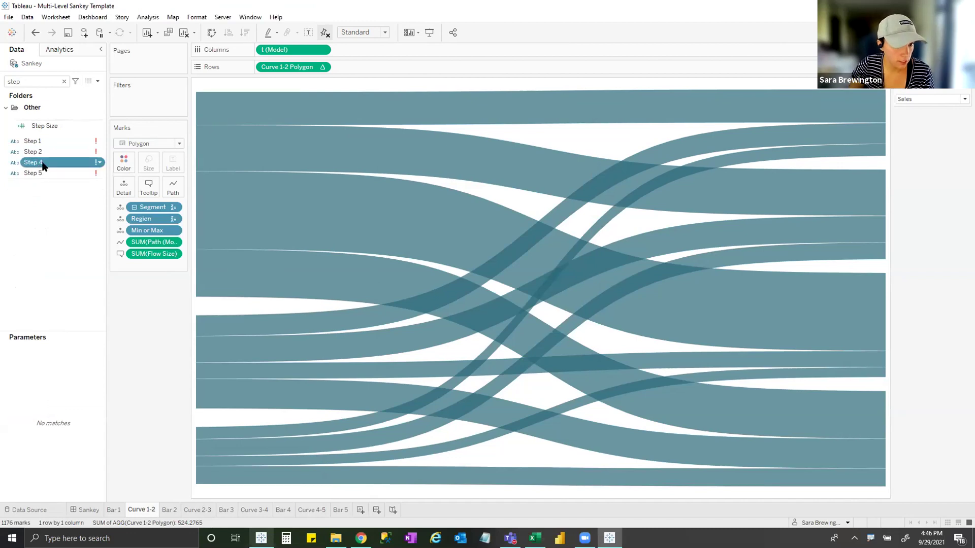
right_click(43, 163)
click(105, 336)
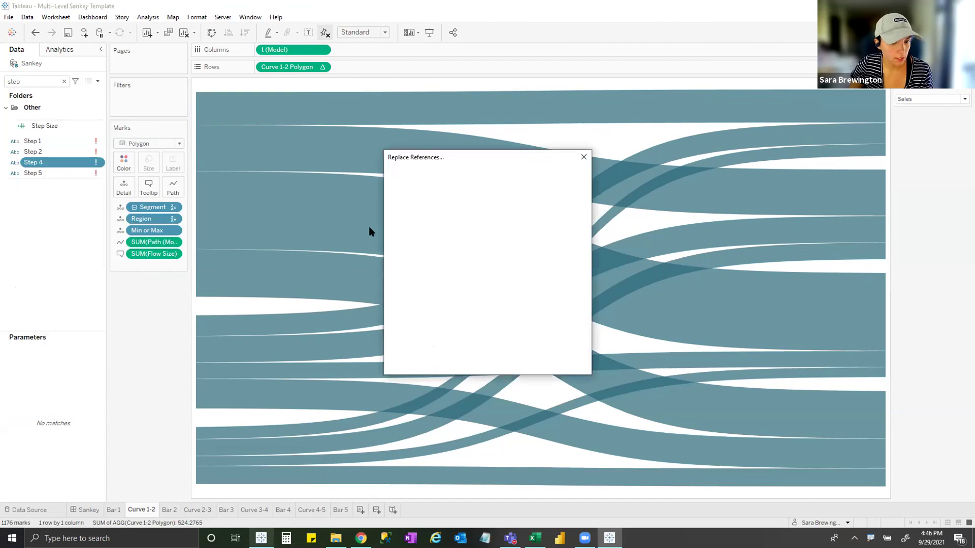
text(Subc)
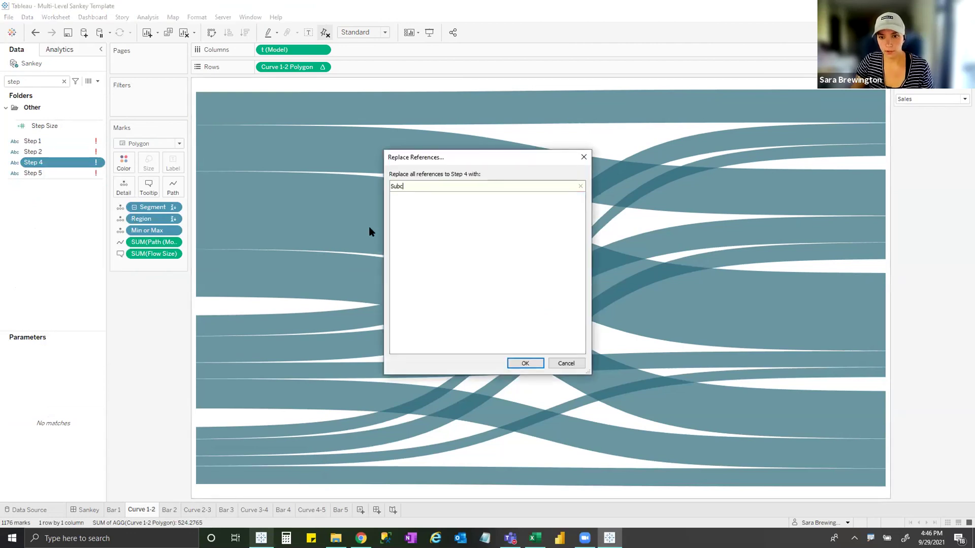
key(Return)
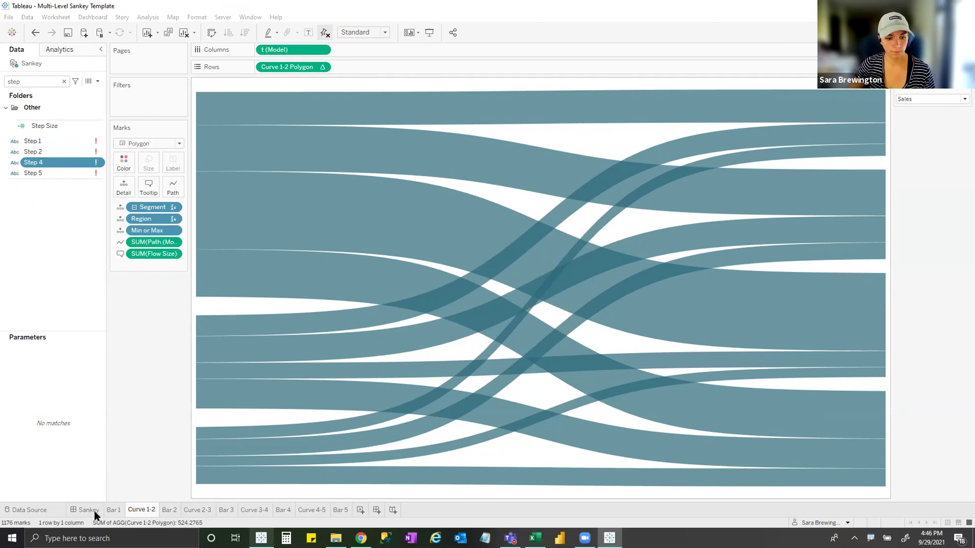
key(Delete)
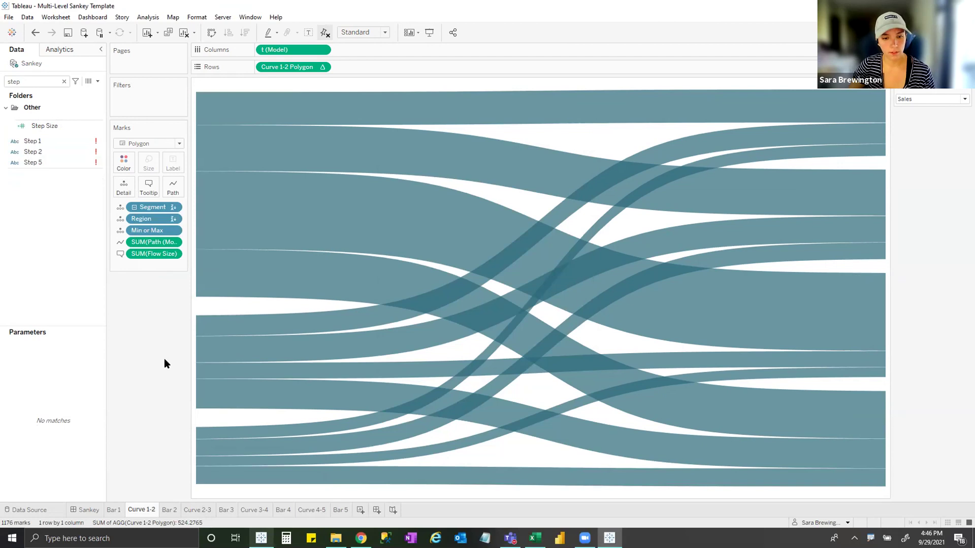
Remove the unused Curve 4-5 and Bar 5 sheets from the Sankey dashboard.
key(ctrl+shift+Tab)
key(ctrl+shift+Tab)
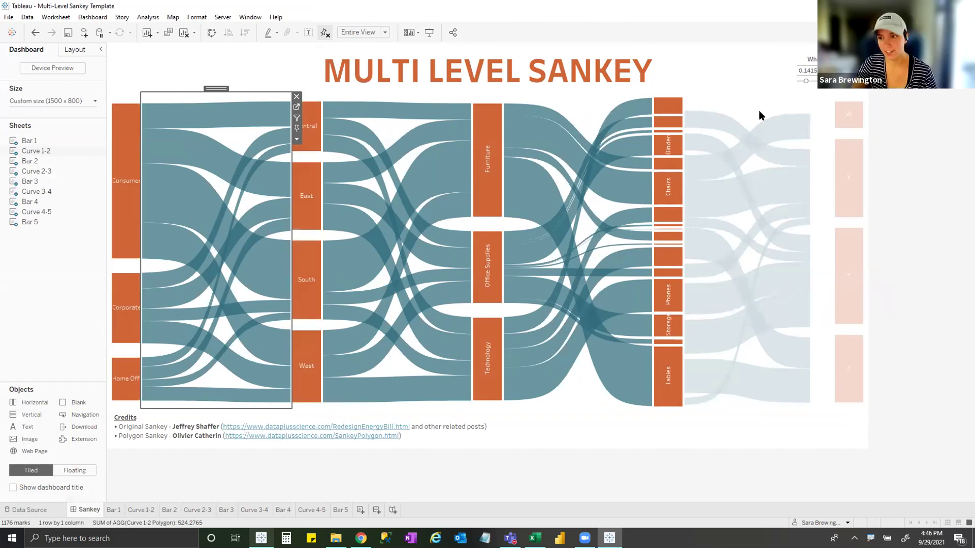
click(841, 99)
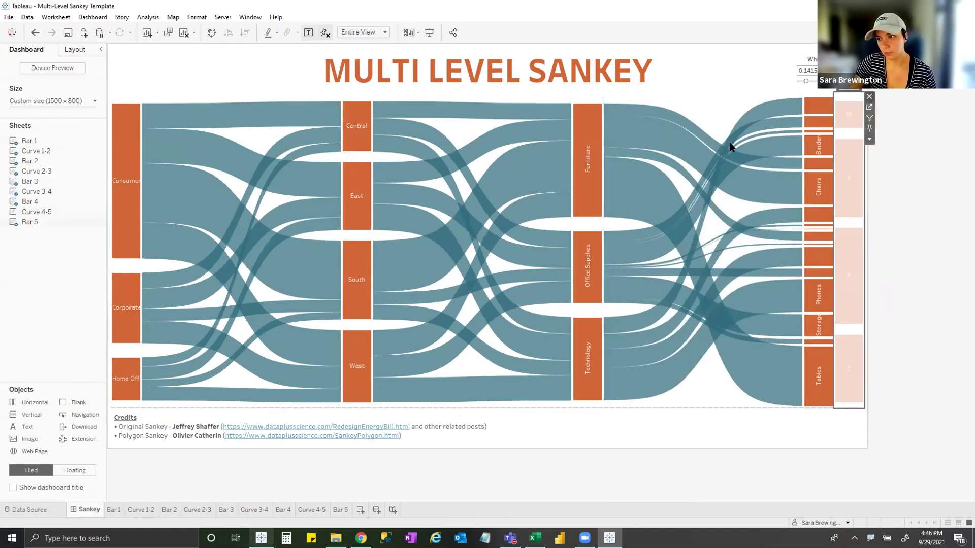
click(647, 487)
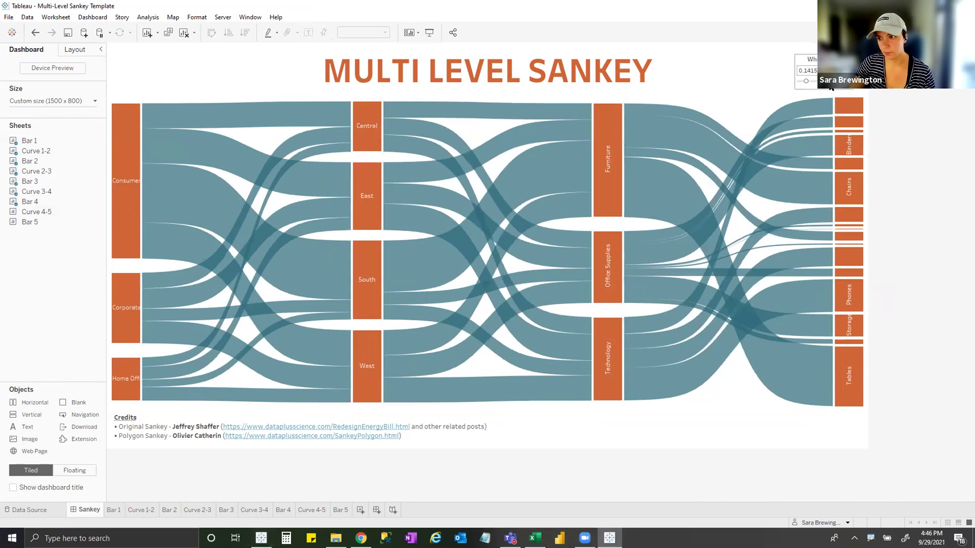
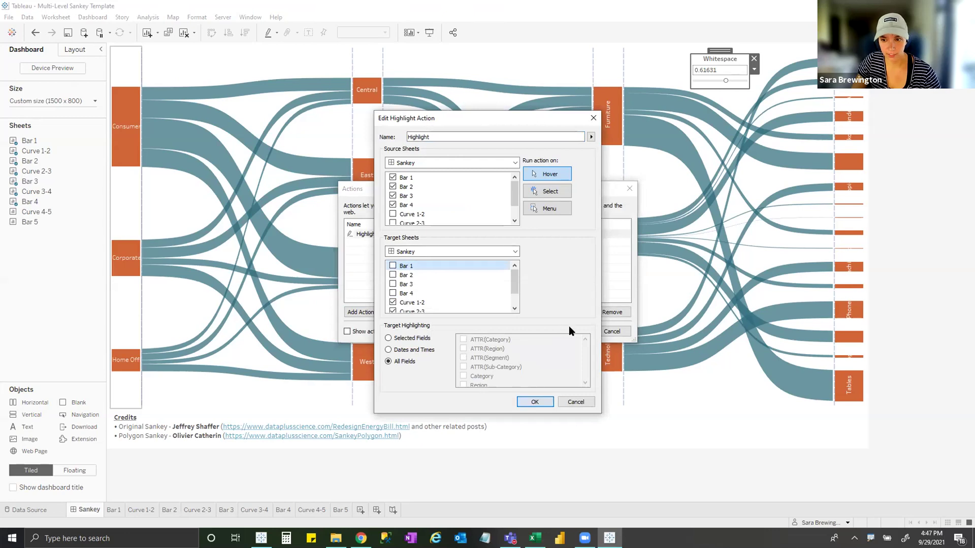
Save the dashboard's Highlight action running on Hover, with the bars as source sheets, the curves as targets and All Fields.
click(534, 401)
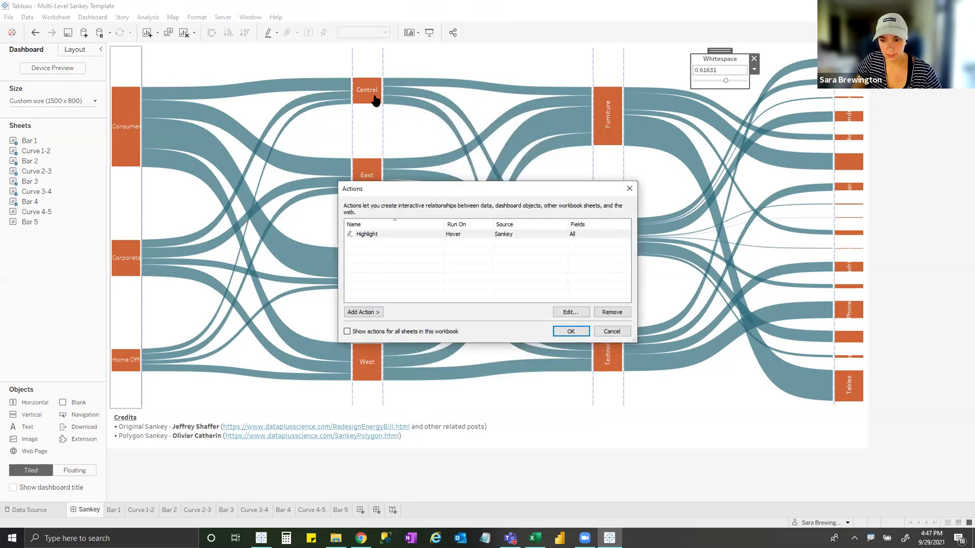
key(Return)
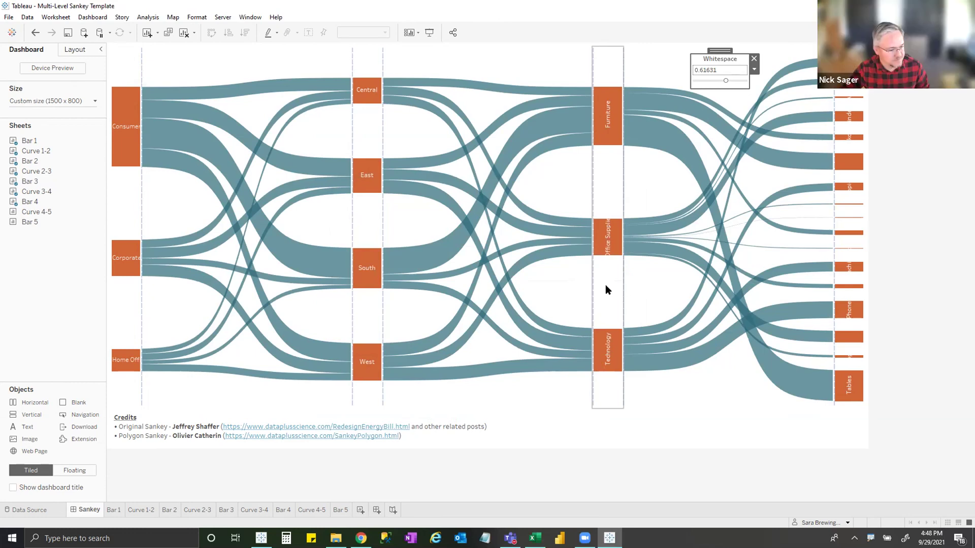
Inspect the highlighting and tooltips of the Consumer, Central, Furniture and Chairs bars on the Sankey dashboard.
click(675, 267)
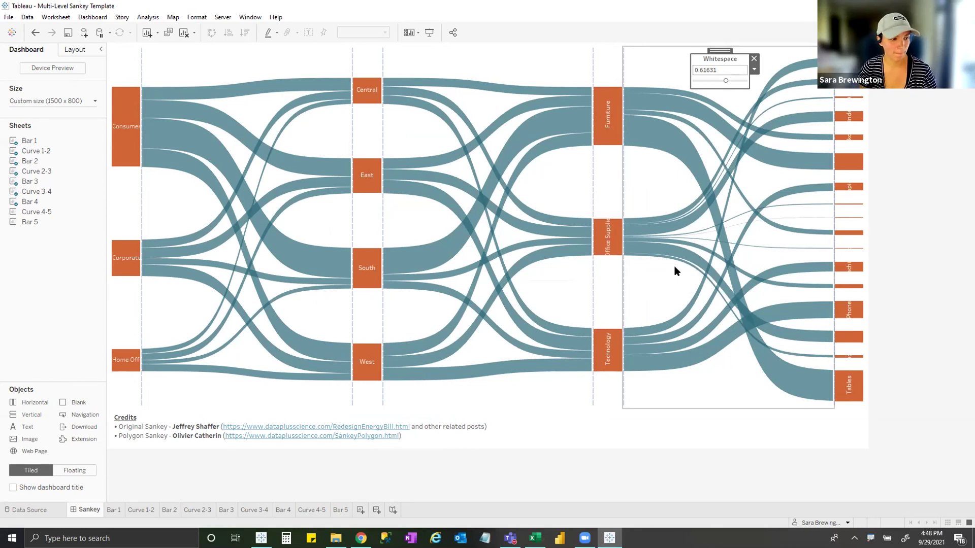
click(433, 389)
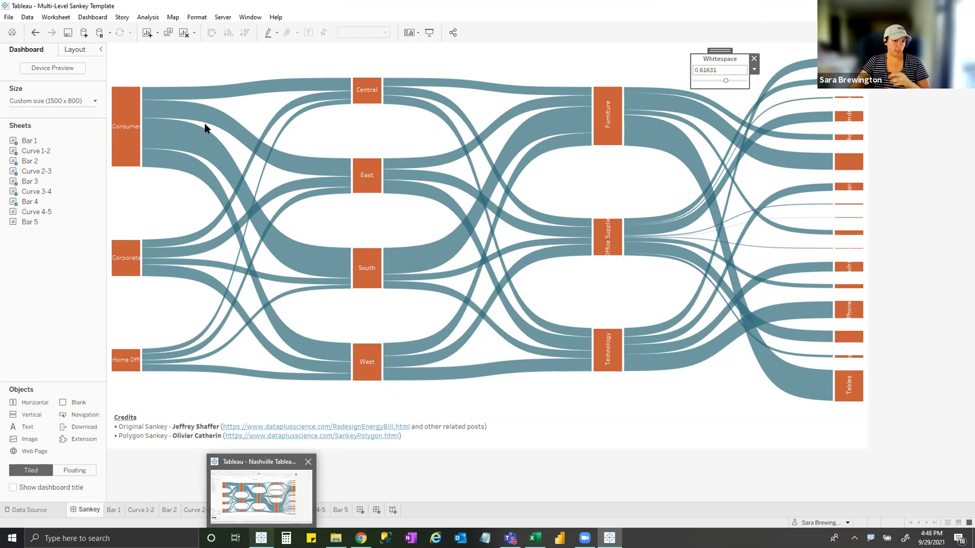
click(137, 115)
click(369, 91)
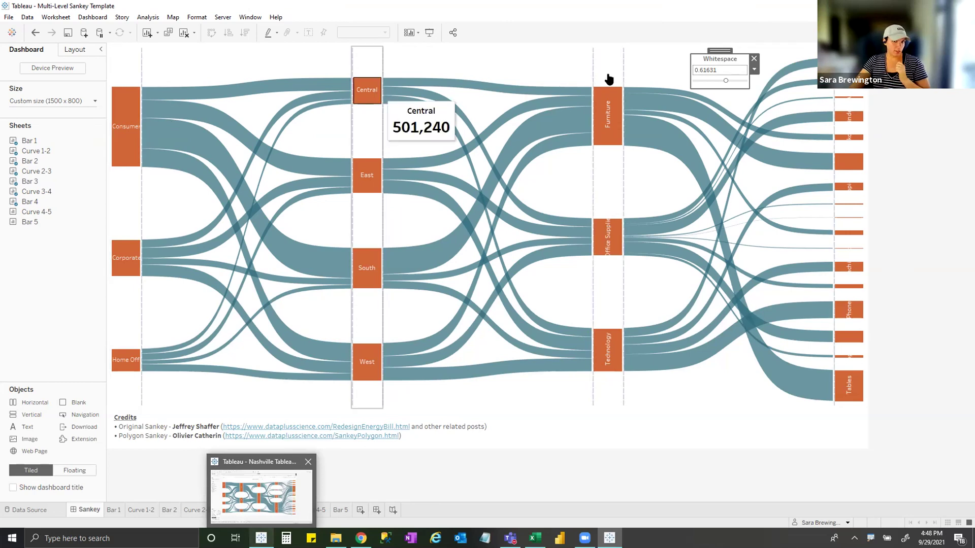
click(608, 113)
click(849, 162)
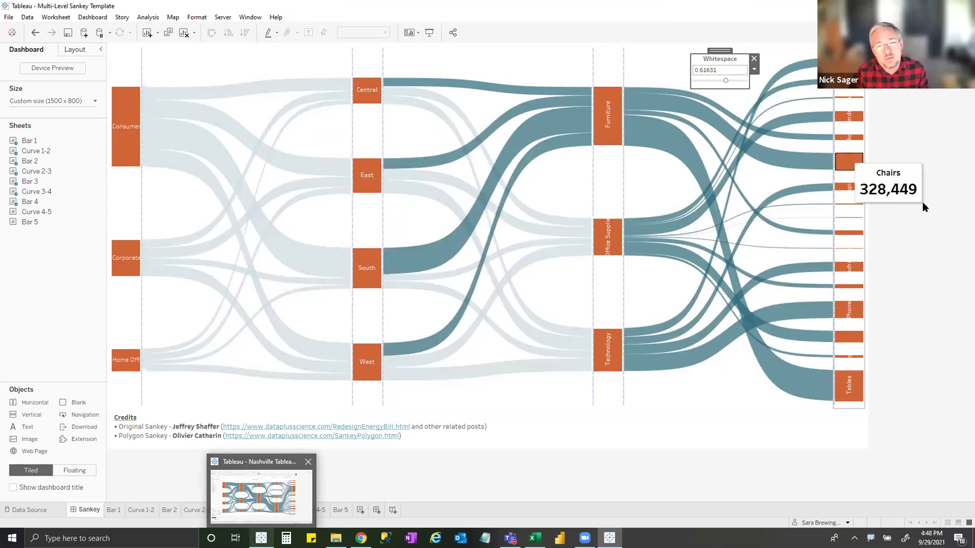
Clear the highlighting on the Sankey dashboard and open the Curve 3-4 worksheet.
click(795, 415)
click(742, 398)
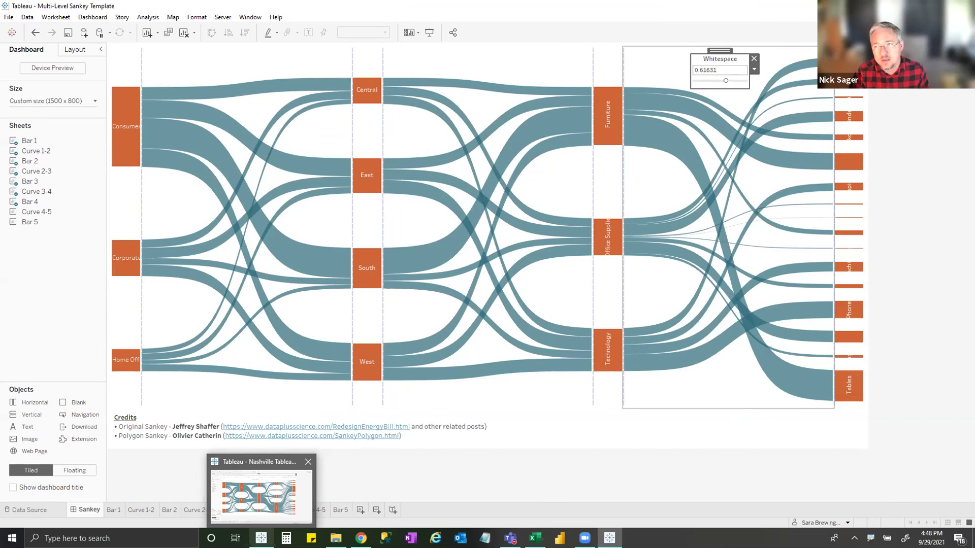
click(805, 54)
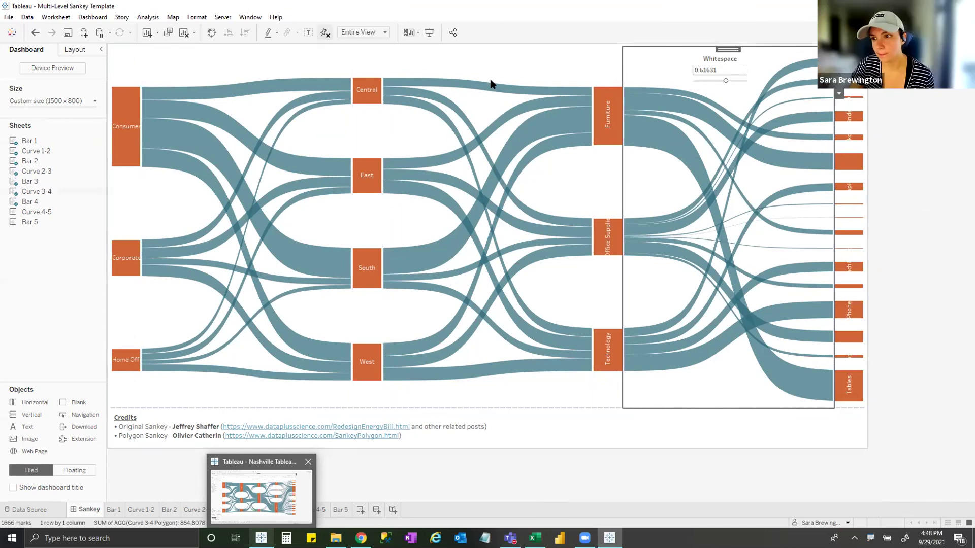
double_click(201, 121)
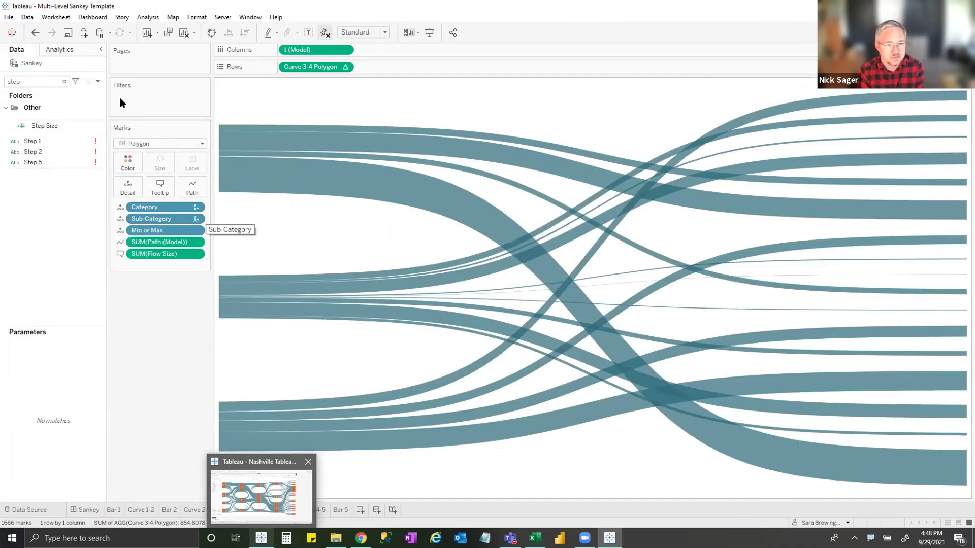
Search the data fields for "sub" and replace all references to Sub-Category with Customer Name.
click(36, 82)
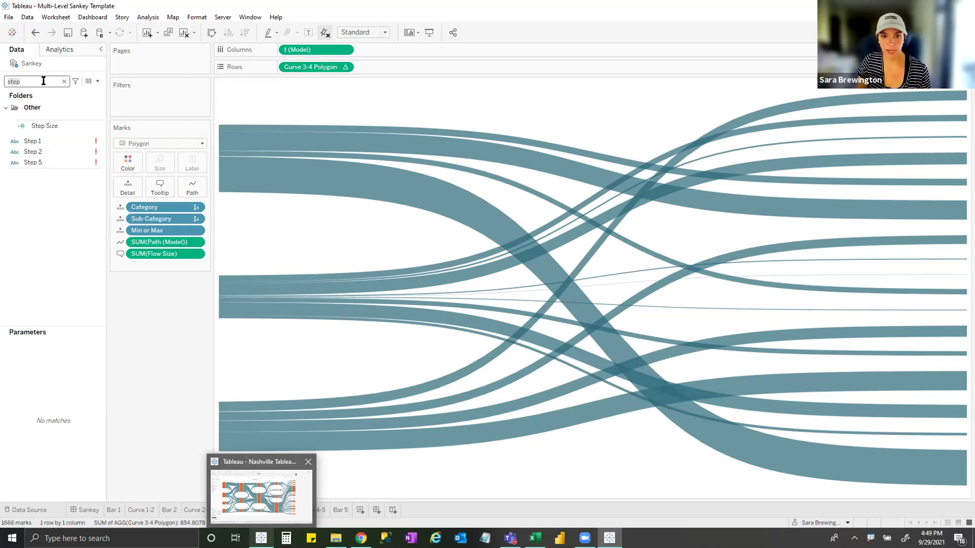
double_click(43, 80)
text(sub)
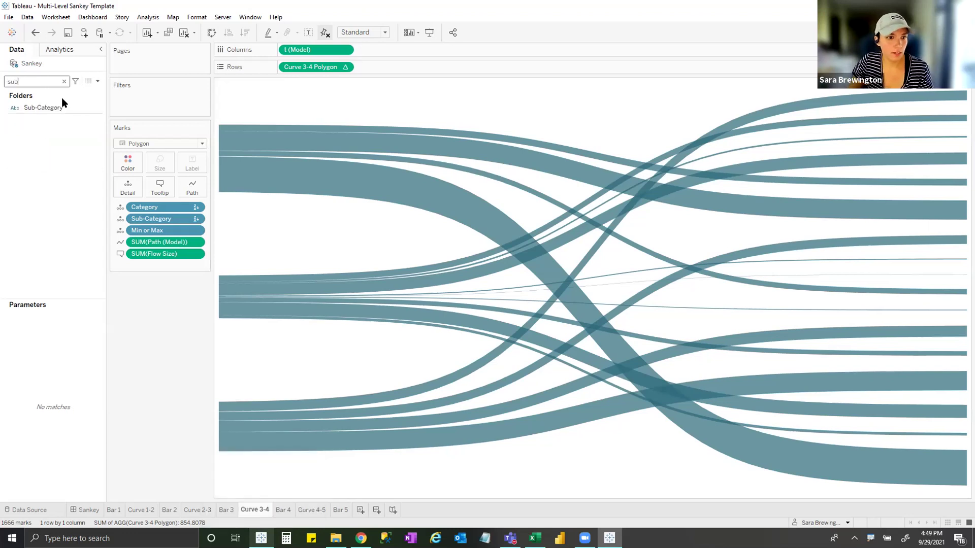
right_click(51, 108)
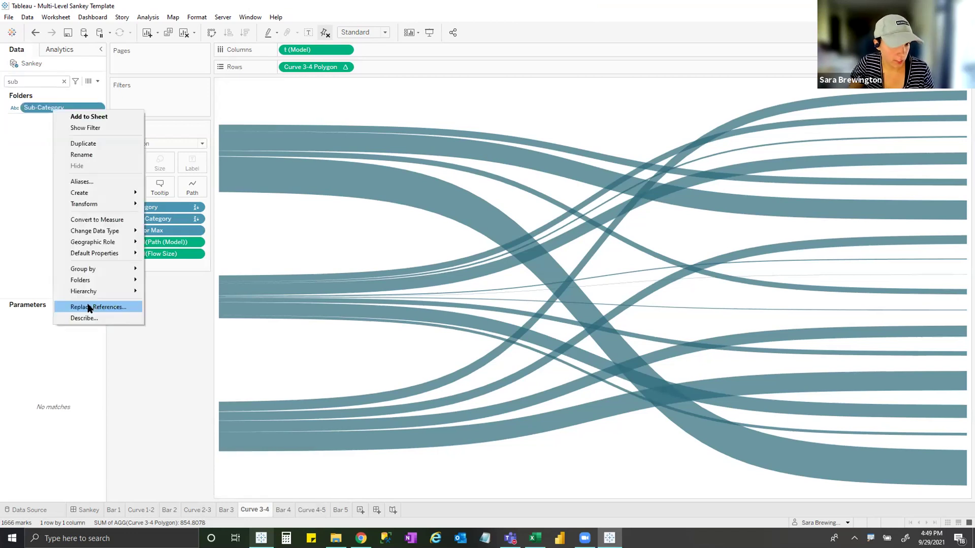
click(99, 307)
key(Escape)
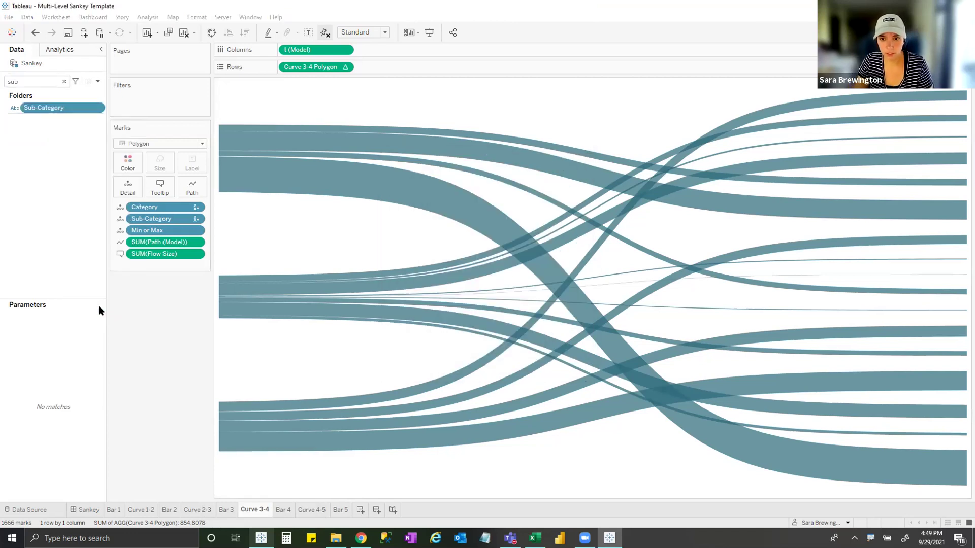
click(93, 508)
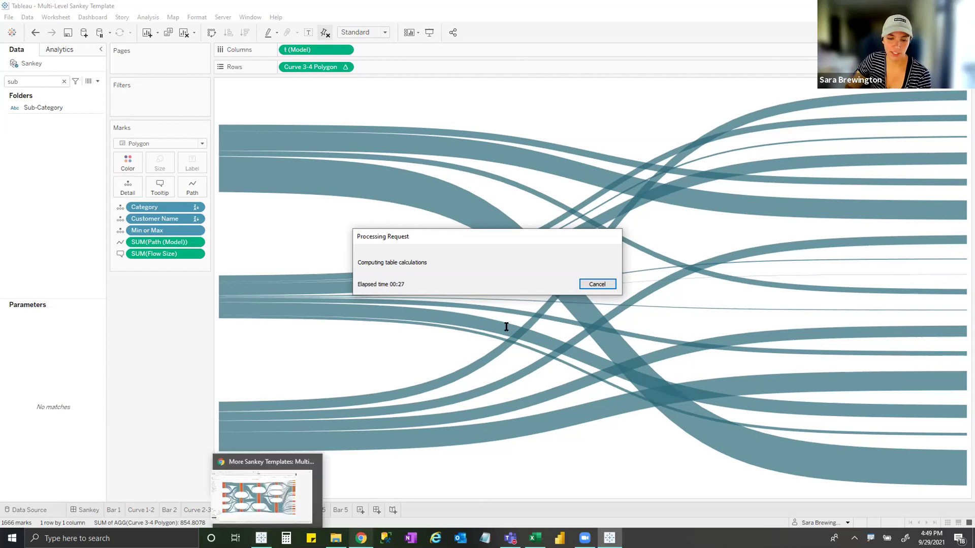
Switch to Chrome and look through the More Sankey Templates article, back to the traceable Sankey example before the Gradient Sankey section.
key(alt+Tab)
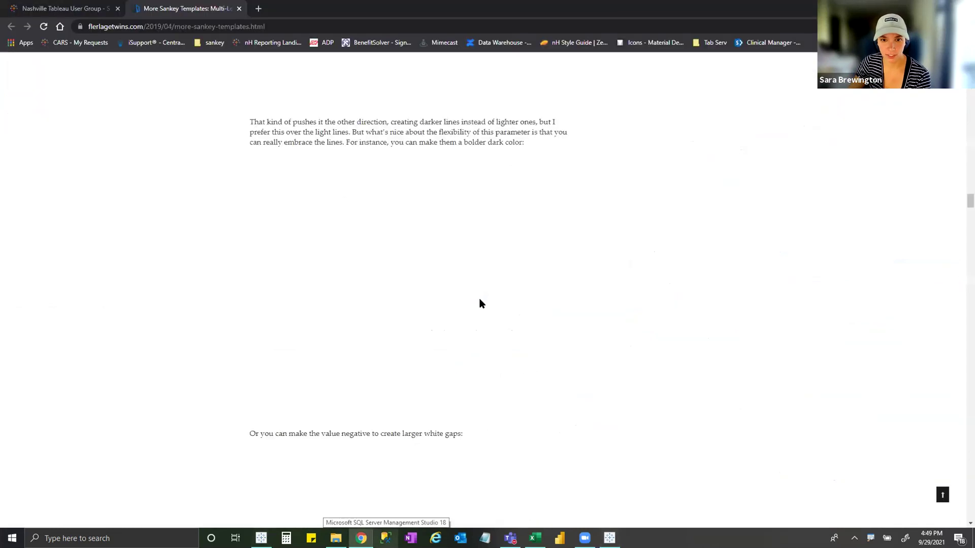
scroll(497, 285, up, 3)
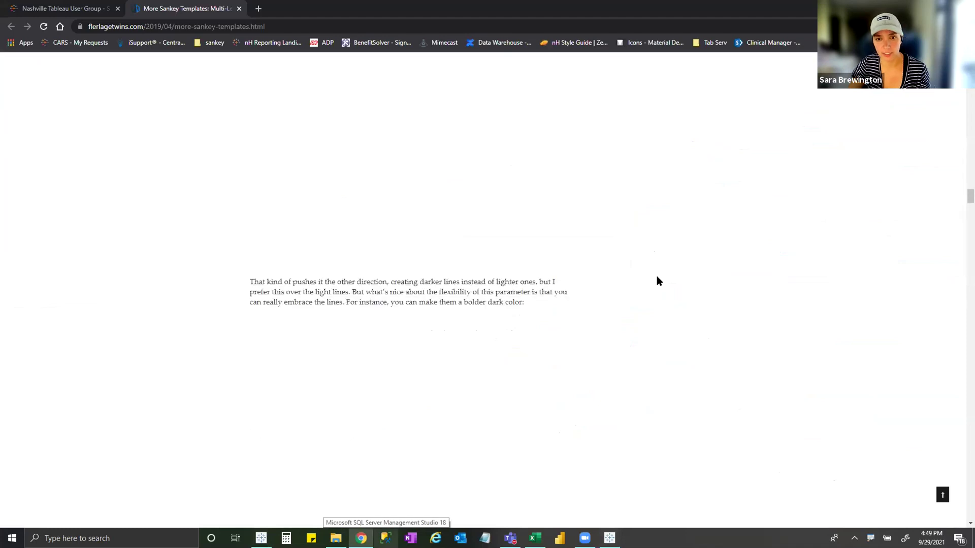
scroll(657, 280, up, 3)
scroll(657, 280, up, 3)
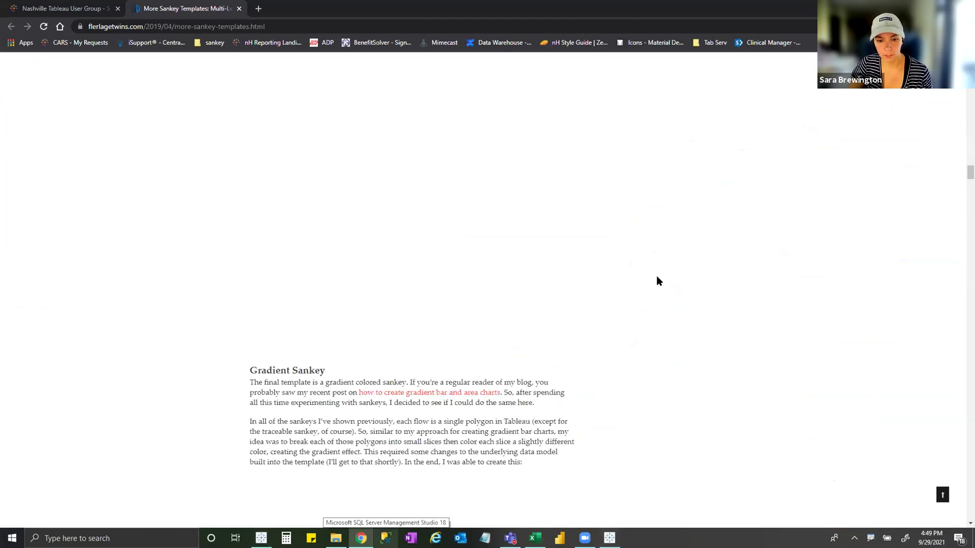
scroll(655, 275, up, 2)
scroll(604, 299, up, 3)
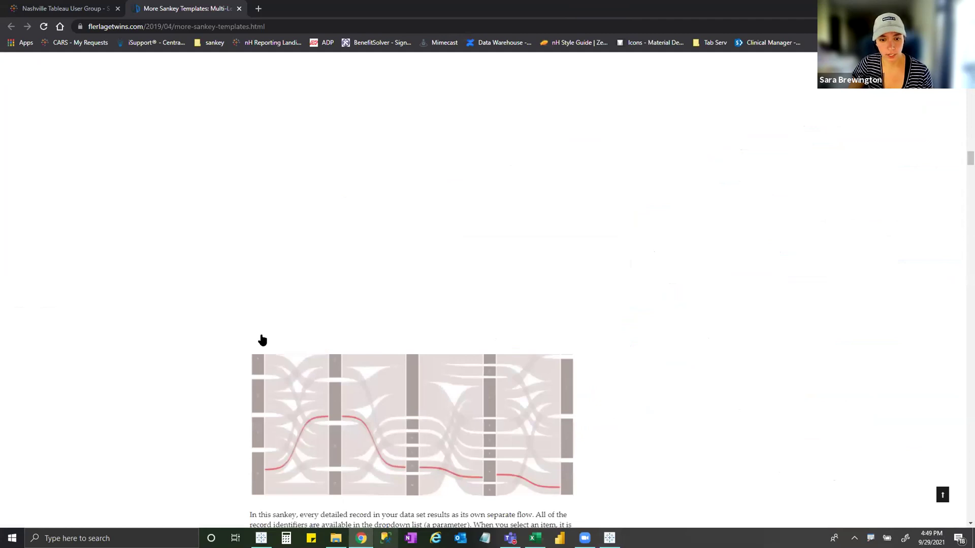
scroll(261, 337, down, 3)
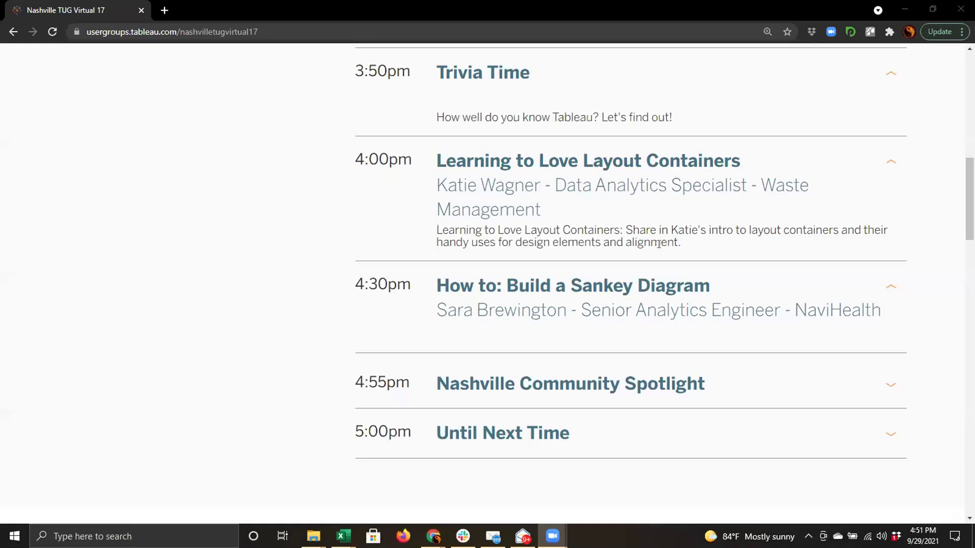
Expand the 4:55pm Nashville Community Spotlight entry in the Nashville TUG Virtual 17 agenda and view its description.
scroll(685, 310, down, 1)
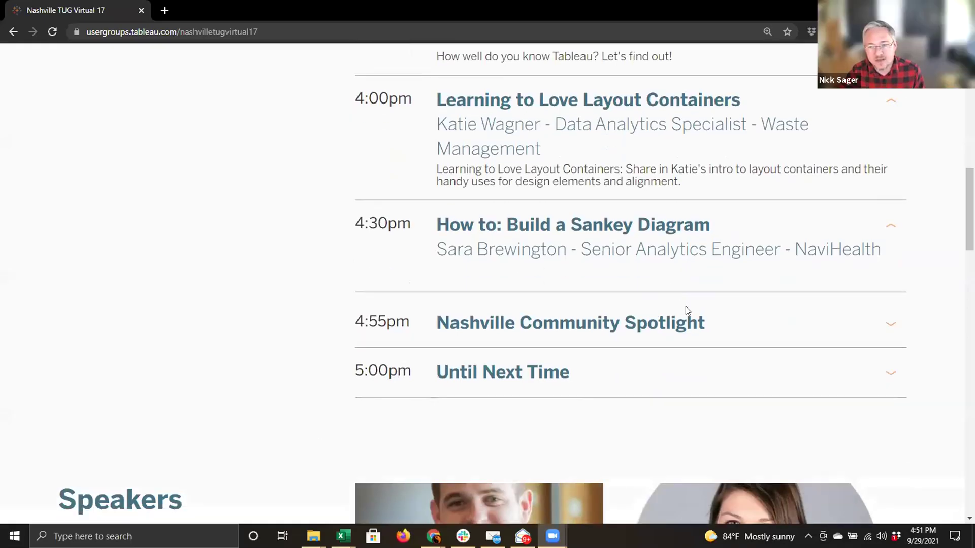
click(855, 308)
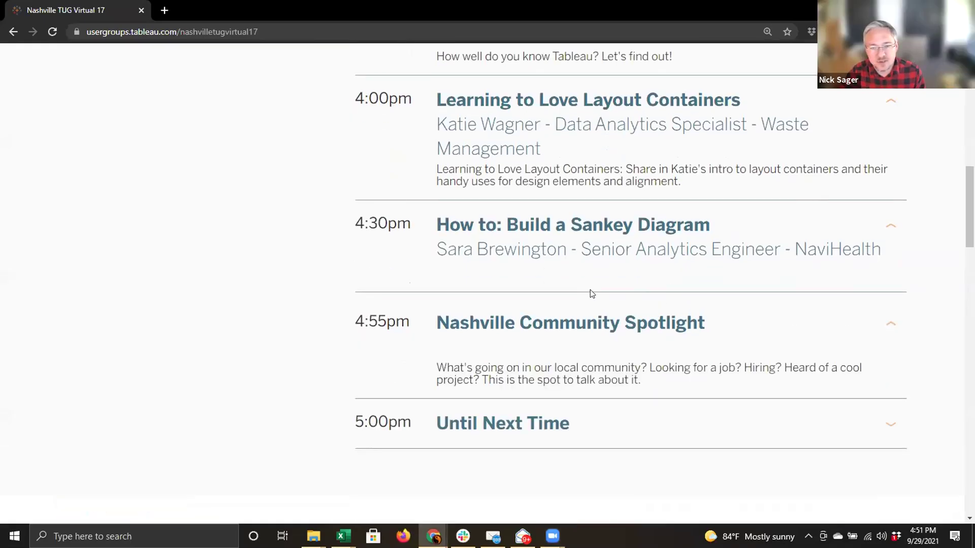
scroll(590, 294, down, 1)
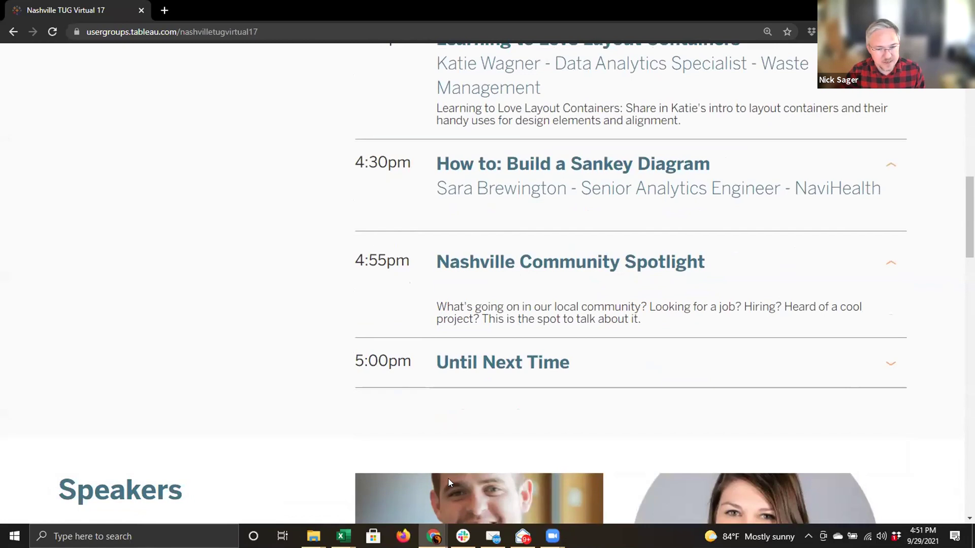